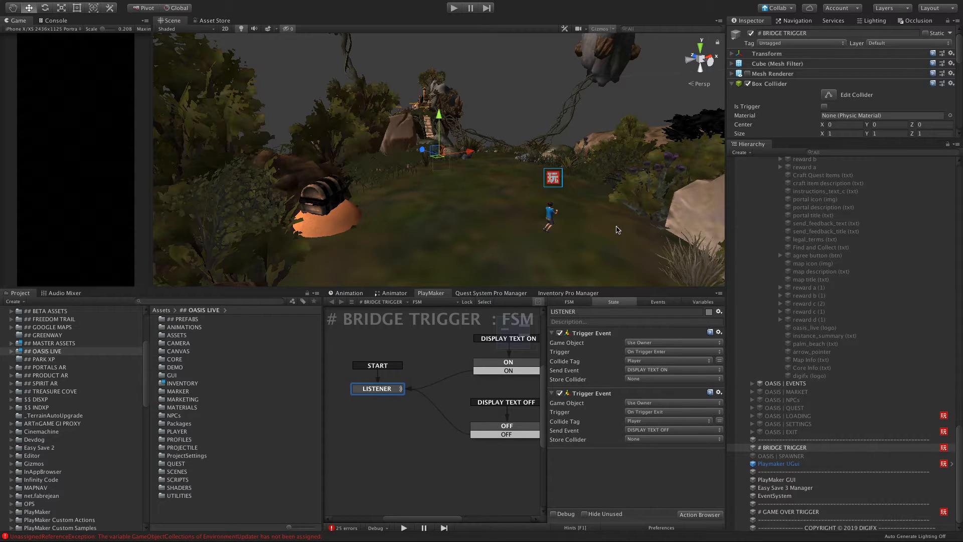
Step: Select the # BRIDGE TRIGGER object and examine where it sits in the gap of the rope bridge
scroll(507, 216, down, 3)
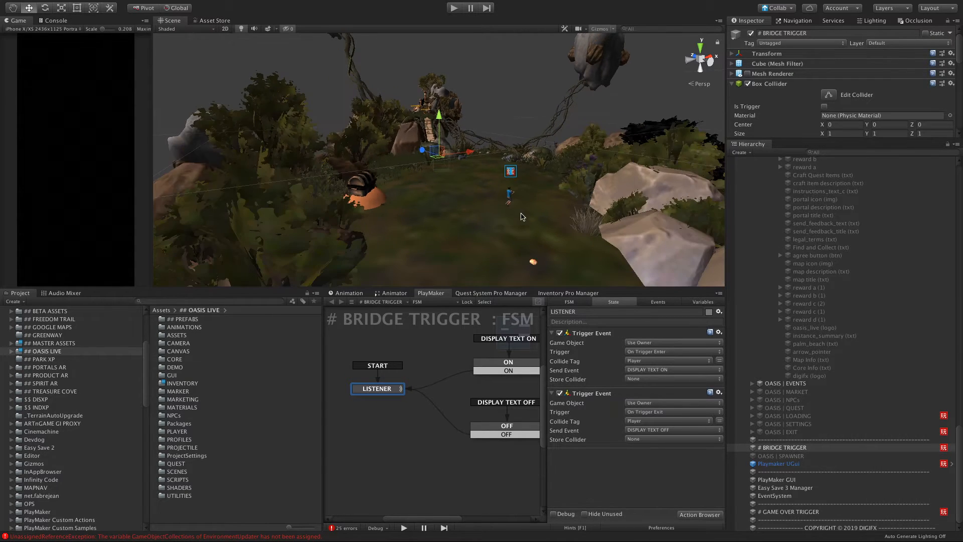
click(412, 215)
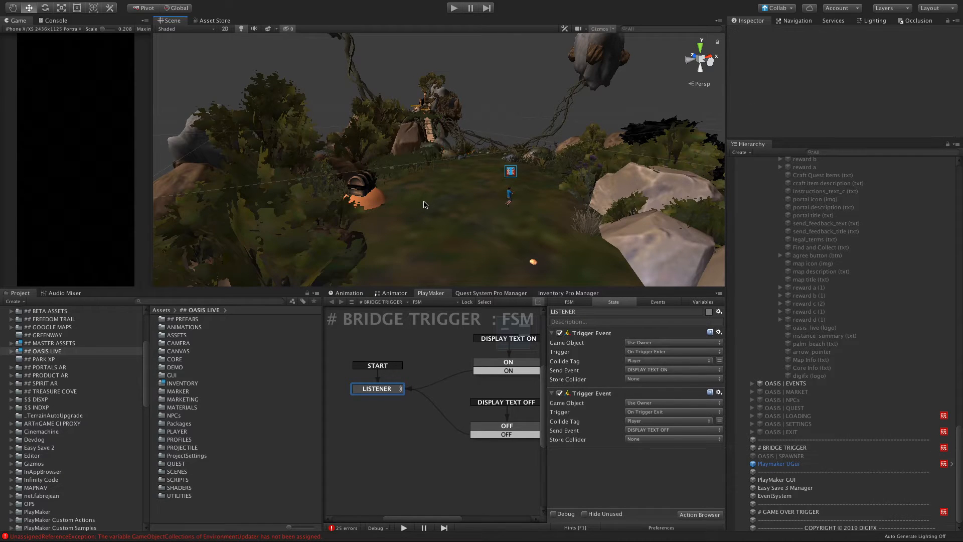
scroll(426, 207, up, 5)
scroll(465, 210, down, 3)
alt+drag(481, 203, 578, 210)
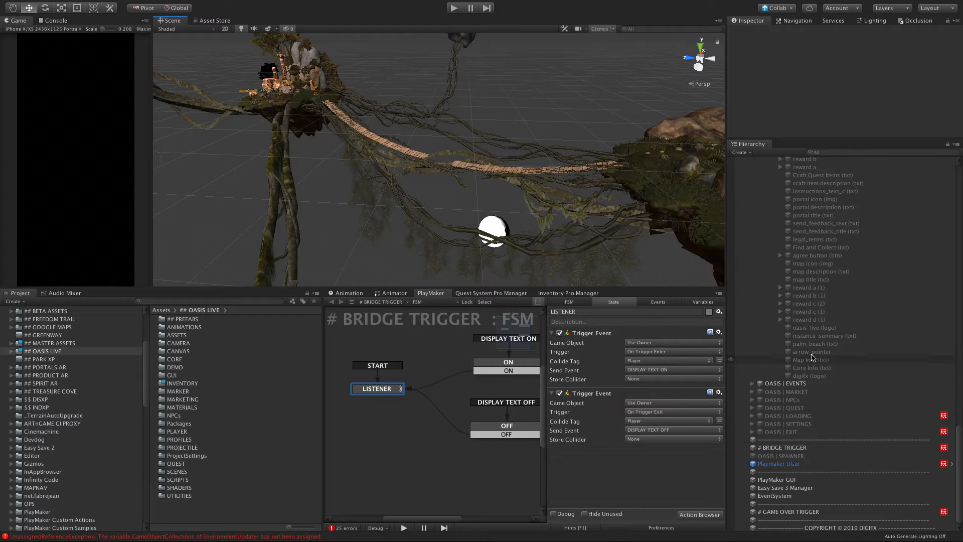
click(778, 512)
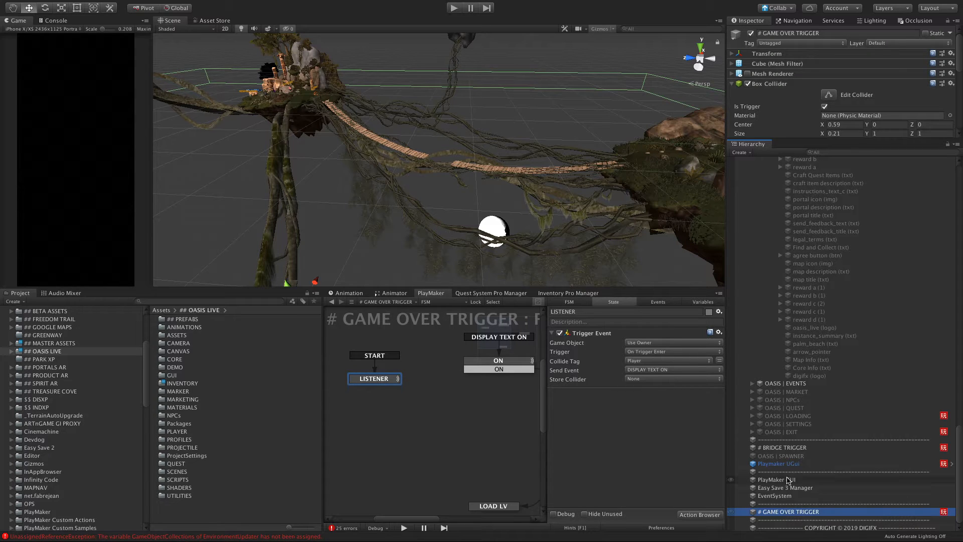
click(785, 447)
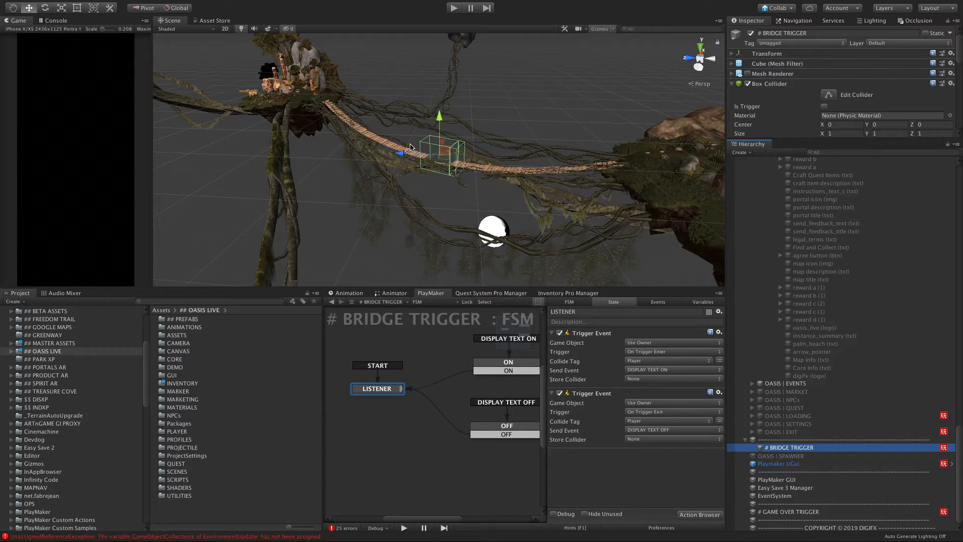
scroll(410, 147, up, 10)
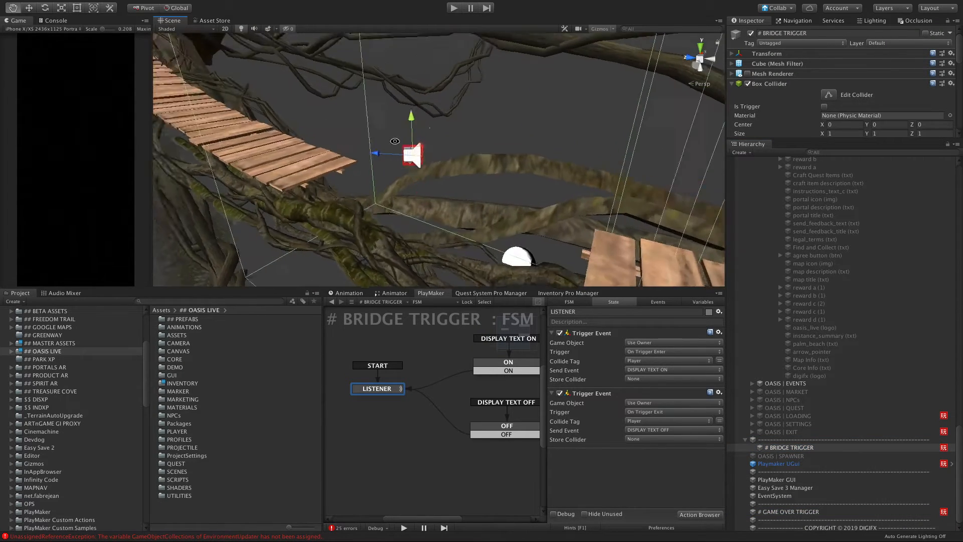
alt+drag(407, 224, 436, 194)
alt+drag(526, 193, 520, 217)
alt+drag(533, 163, 506, 165)
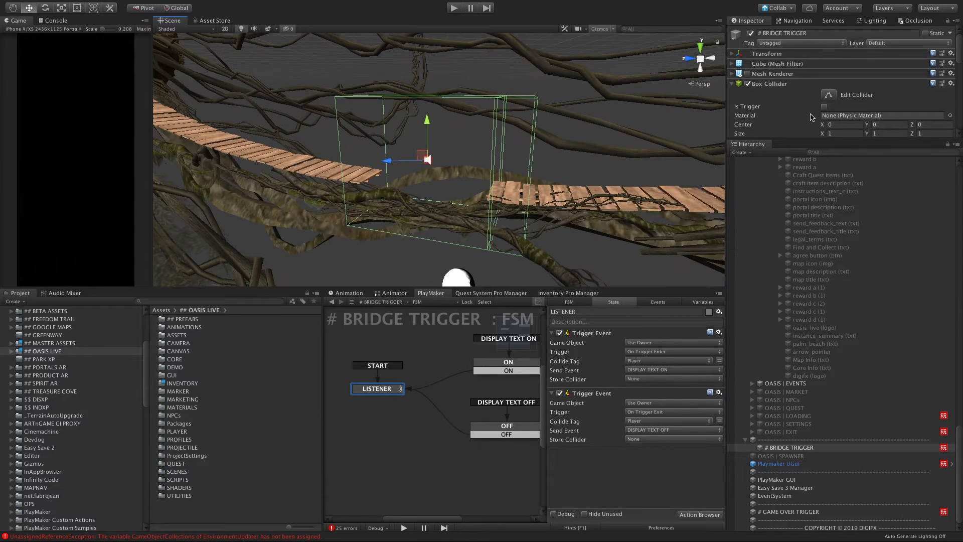
Step: Enlarge the component inspector and examine the bridge trigger's two Box Colliders and its PlayMaker FSM component
scroll(812, 117, down, 2)
drag(796, 140, 790, 303)
scroll(747, 62, up, 4)
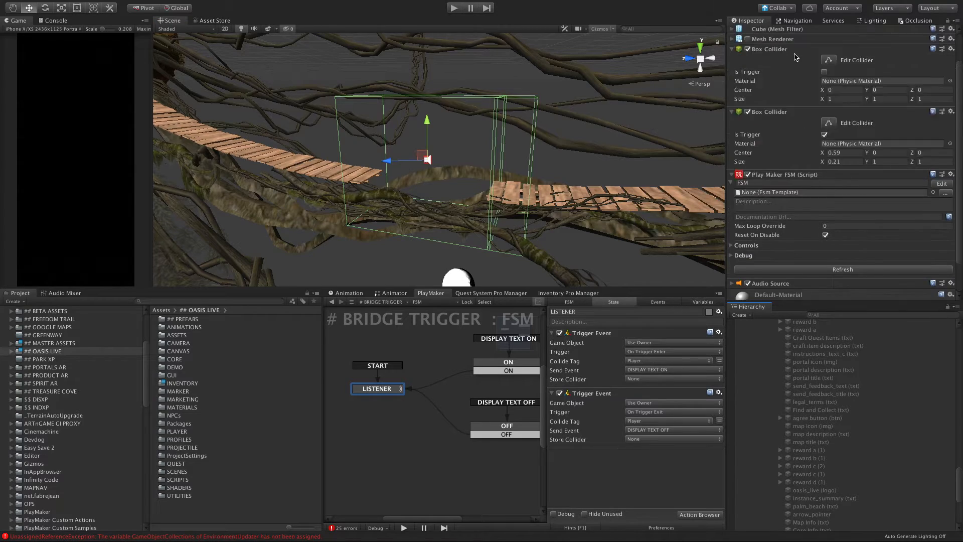
alt+drag(426, 182, 551, 240)
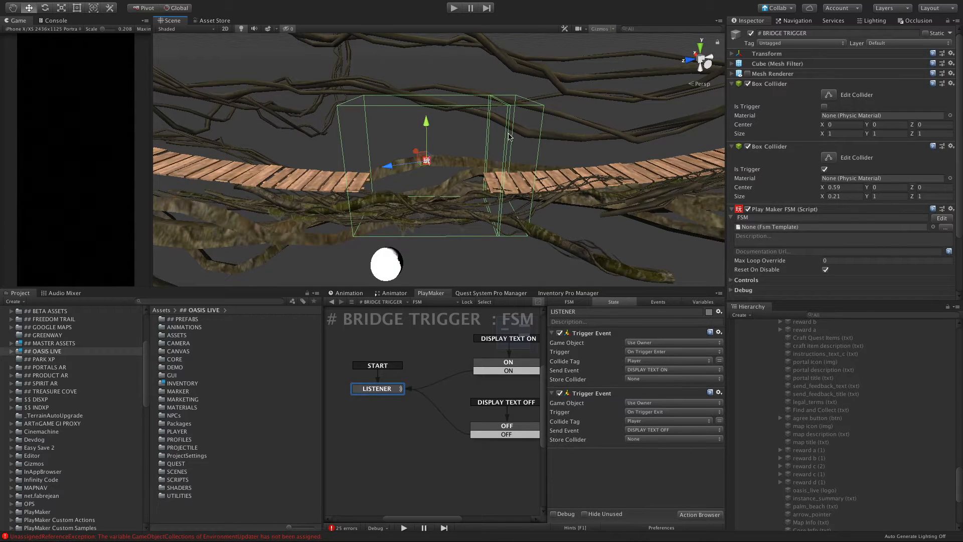
click(535, 180)
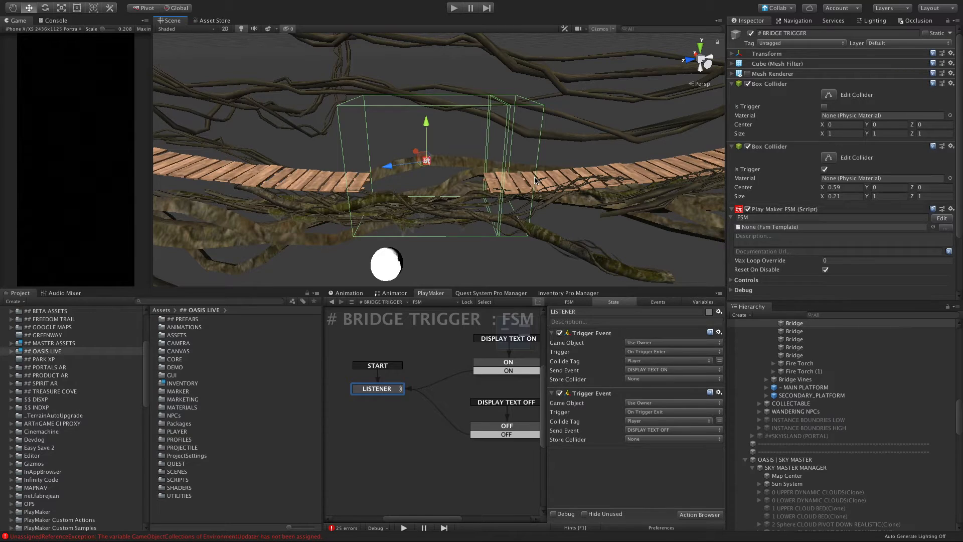
click(439, 198)
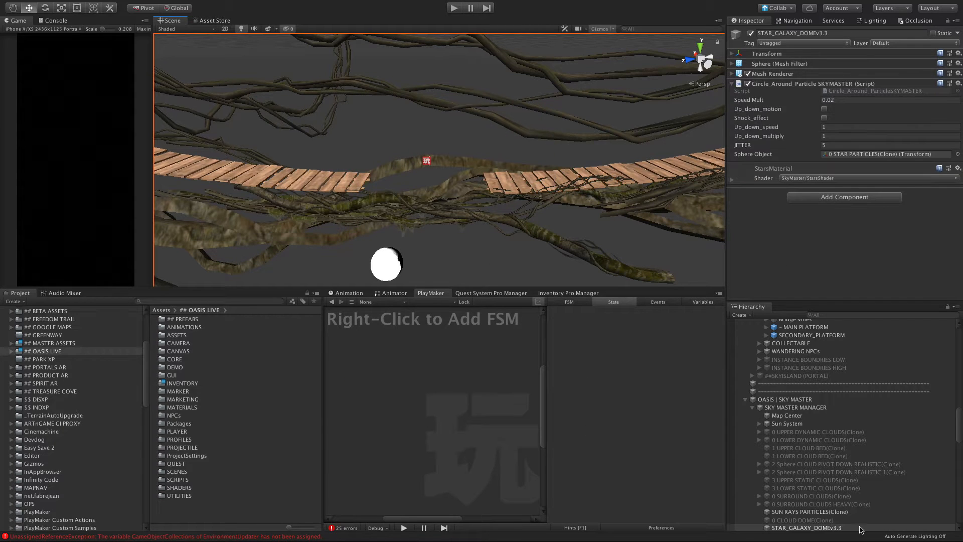
Step: Collapse the OASIS | INFO group in the scene hierarchy, check the INFO and LOADING canvases, and reselect # BRIDGE TRIGGER
scroll(786, 420, down, 10)
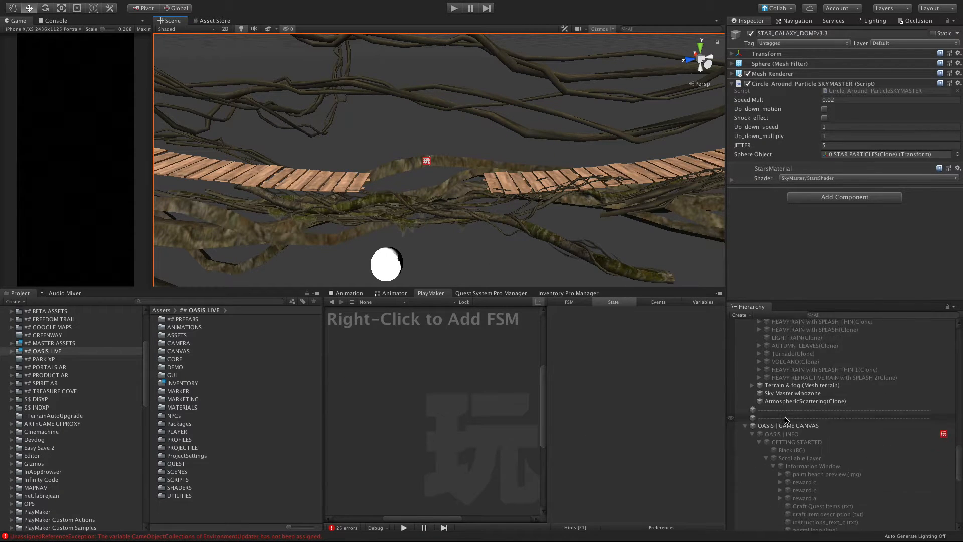
scroll(786, 420, down, 10)
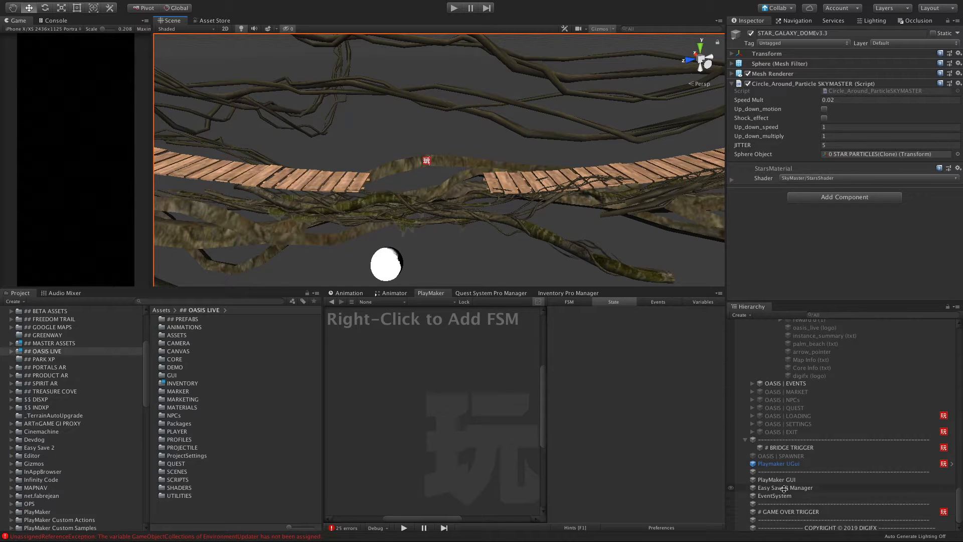
scroll(765, 435, up, 10)
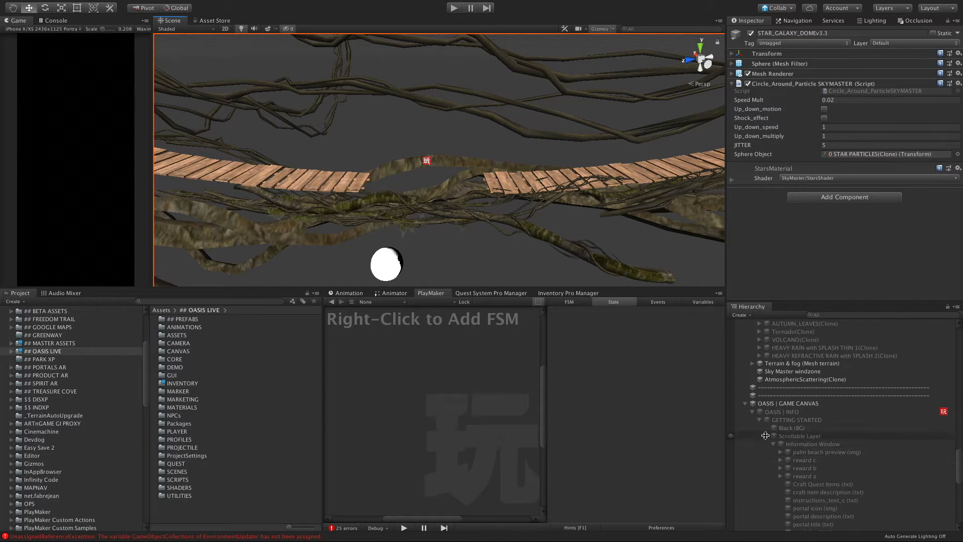
click(753, 411)
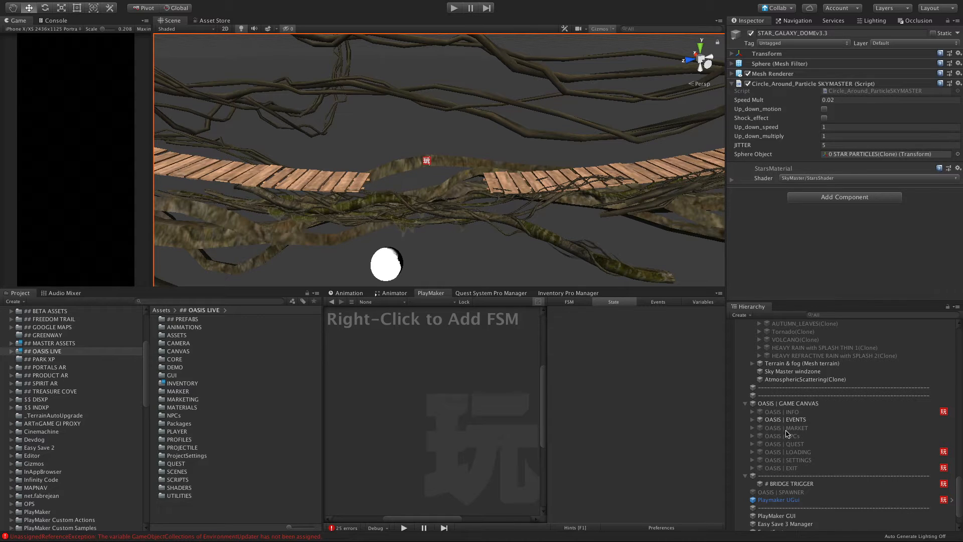
click(783, 412)
click(787, 451)
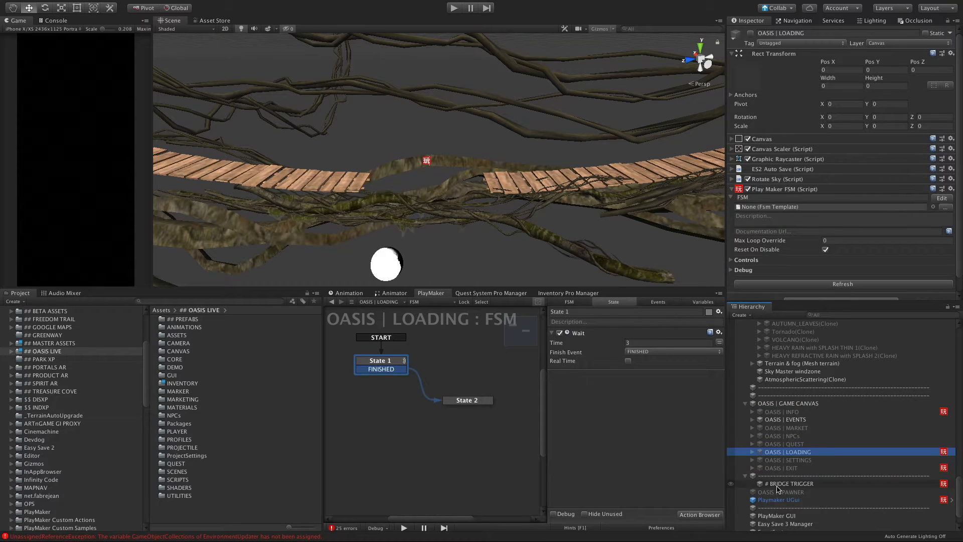
click(791, 484)
scroll(803, 494, down, 3)
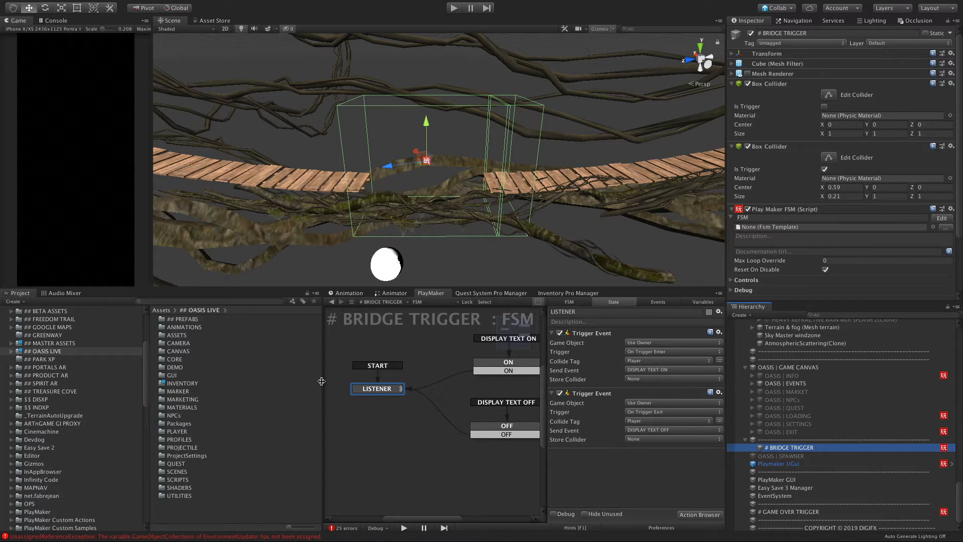
Step: Widen the PlayMaker graph area and examine the actions of the bridge trigger's LISTENER and ON states
drag(321, 382, 251, 381)
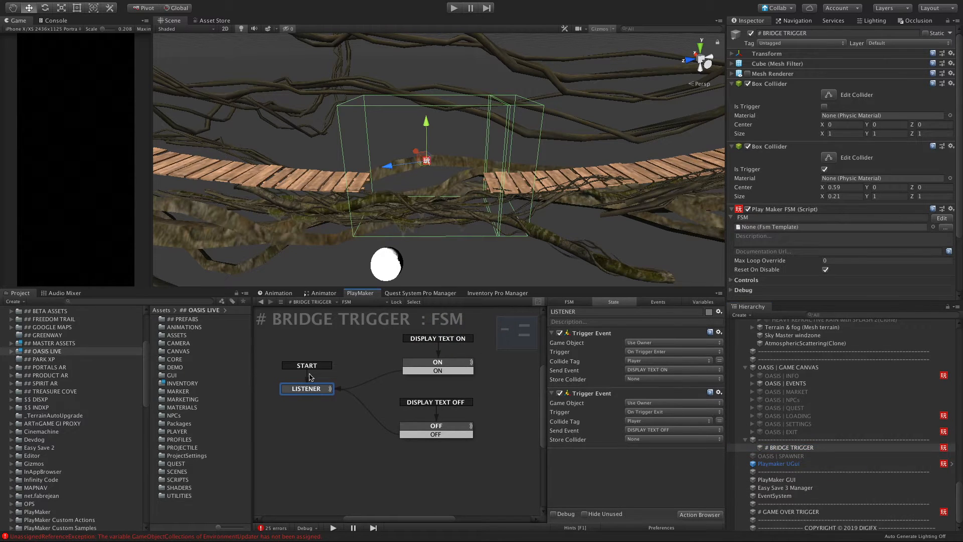
click(433, 364)
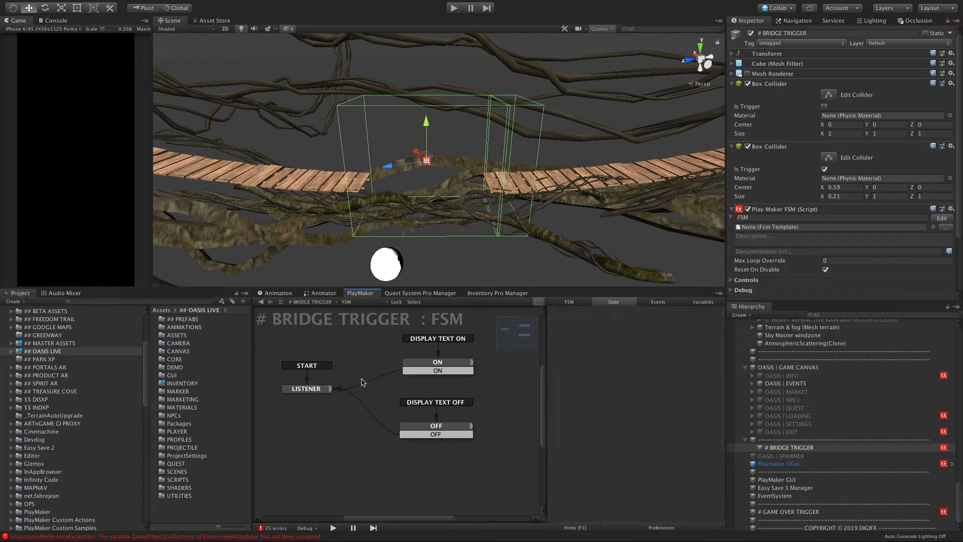
click(302, 390)
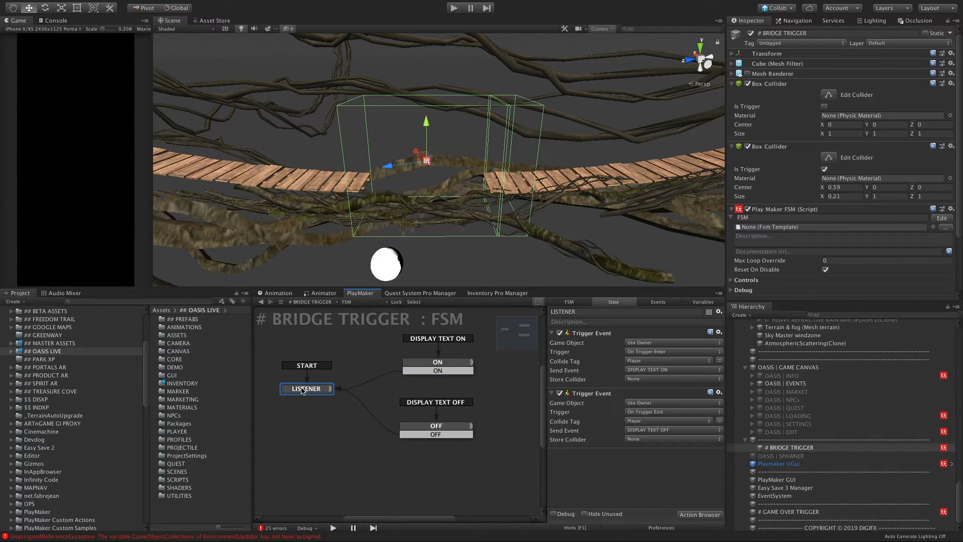
click(429, 372)
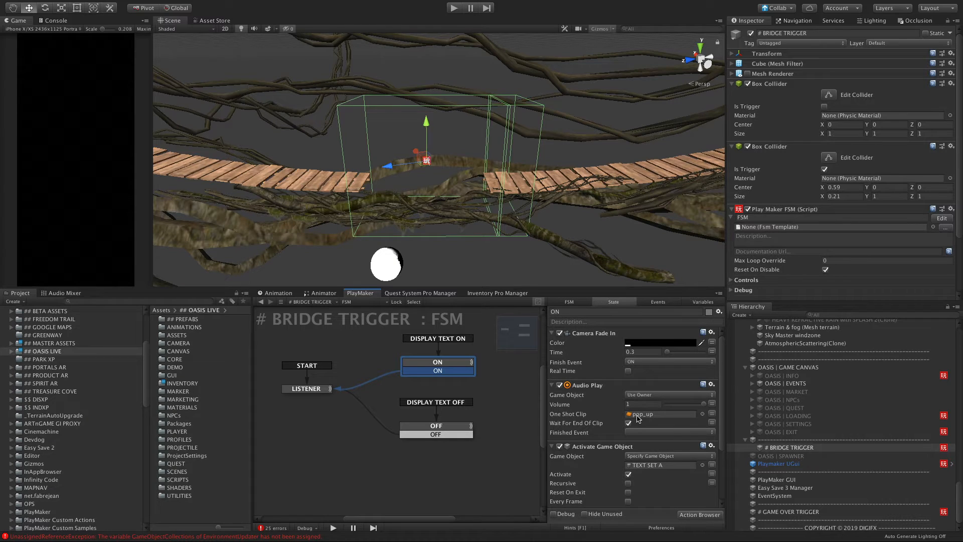
Step: Locate the TEXT SET A object used by the ON state's Activate Game Object action and inspect it and OASIS | GAME CANVAS
click(643, 465)
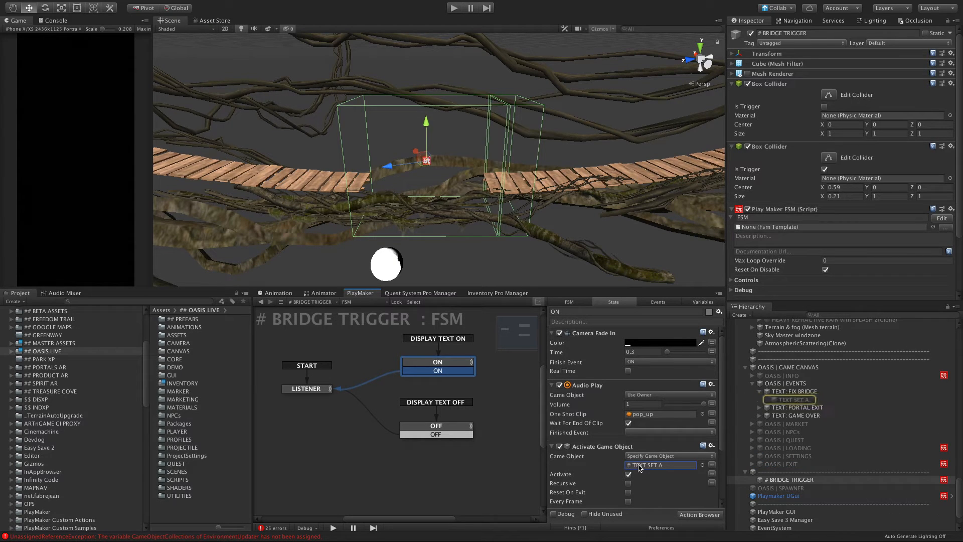
click(786, 401)
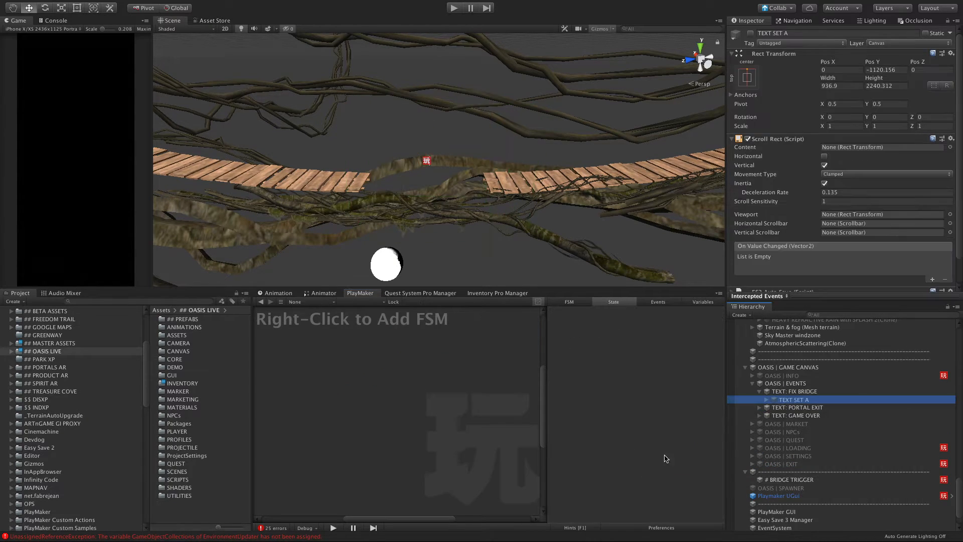
click(750, 367)
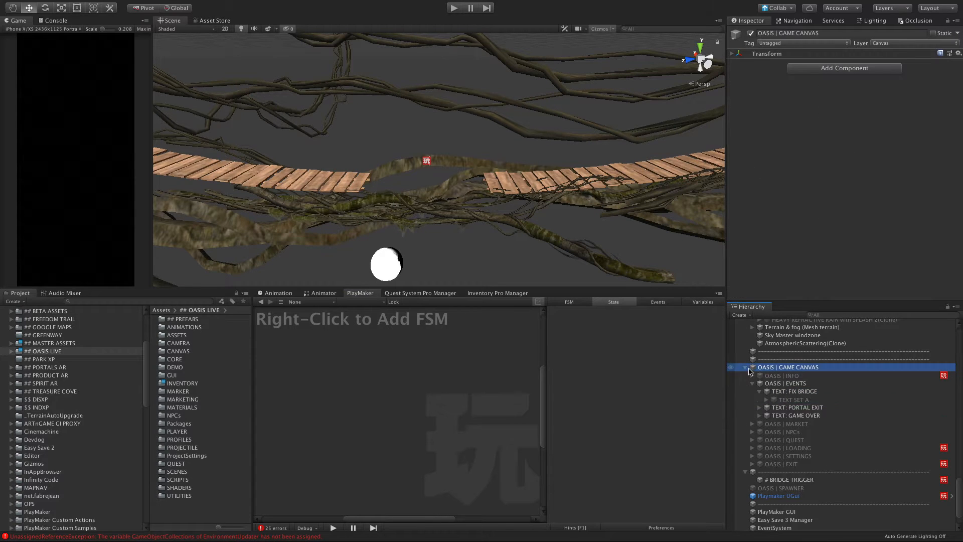
Step: Select the Bridge plank section beside the gap and examine the broken bridge and the surrounding terrain from several angles
click(312, 166)
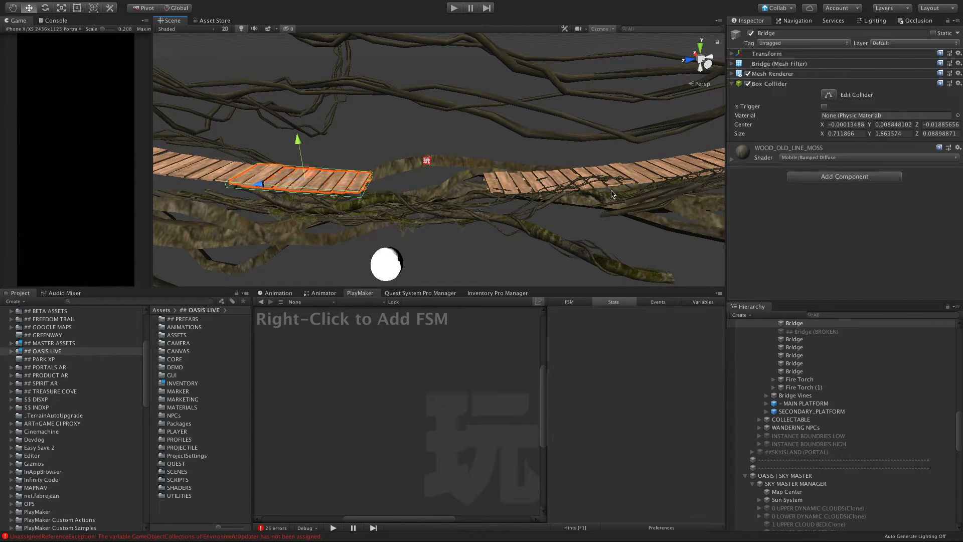
alt+drag(611, 194, 443, 214)
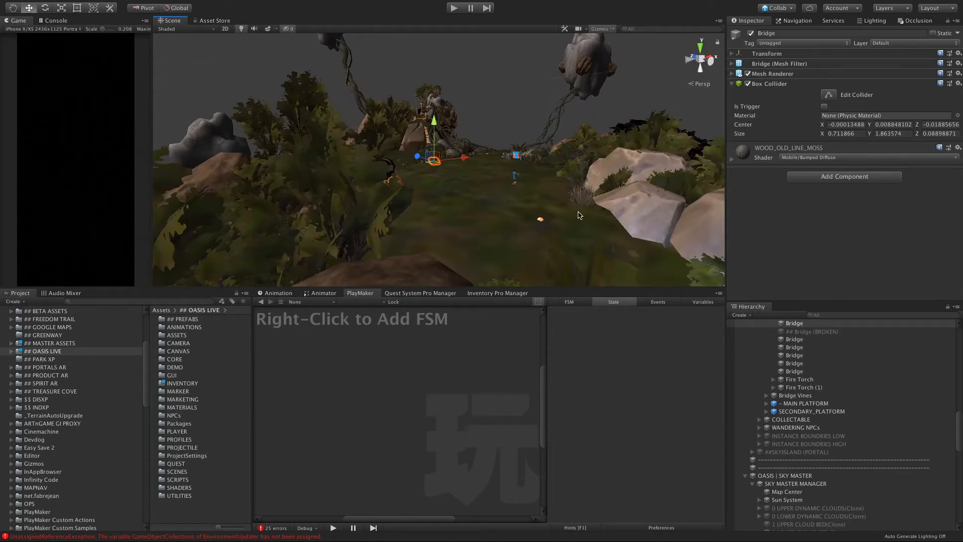
alt+drag(480, 184, 341, 173)
scroll(436, 168, up, 10)
scroll(441, 173, down, 5)
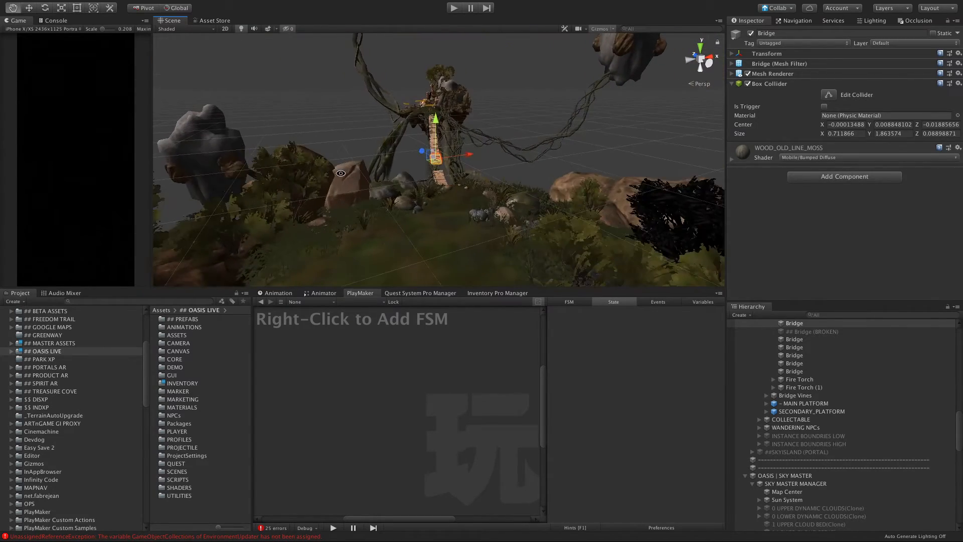
scroll(376, 186, up, 3)
alt+drag(402, 190, 415, 183)
scroll(415, 183, up, 8)
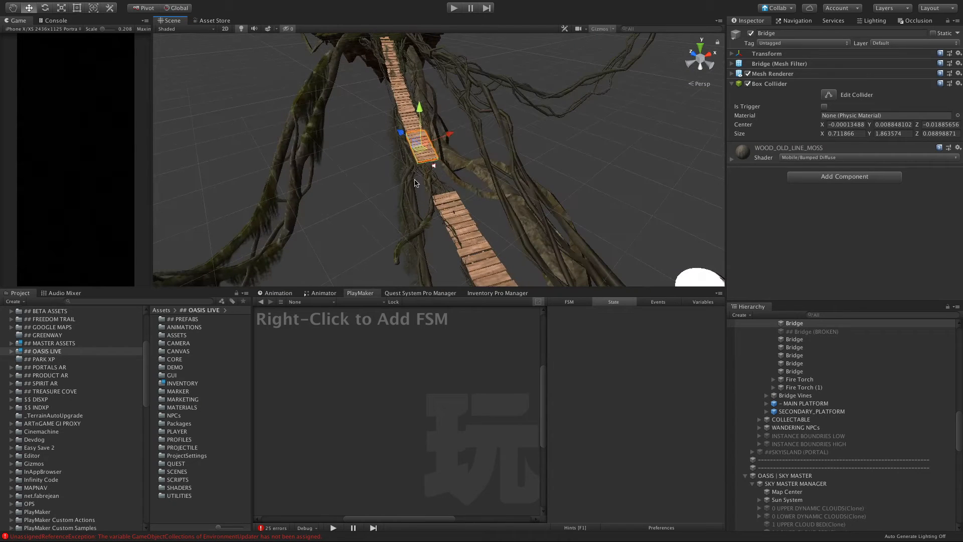
mouse_move(423, 189)
alt+mouse_down()
mouse_move(376, 210)
mouse_move(420, 181)
alt+mouse_up()
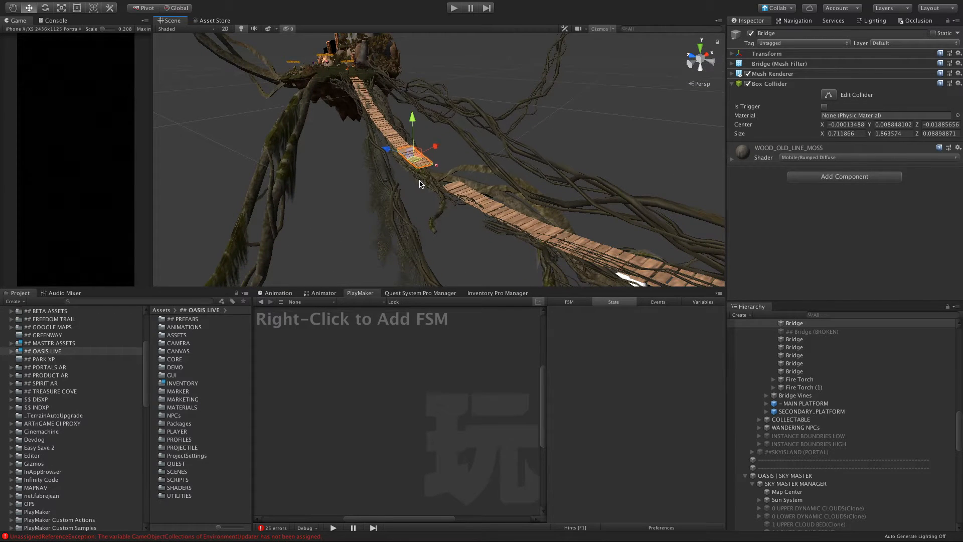
alt+drag(541, 219, 484, 201)
Step: Search the project assets for "tool" and open the Meshes folder of AgedToolsPack DEMO, showing its models as large thumbnails
click(153, 302)
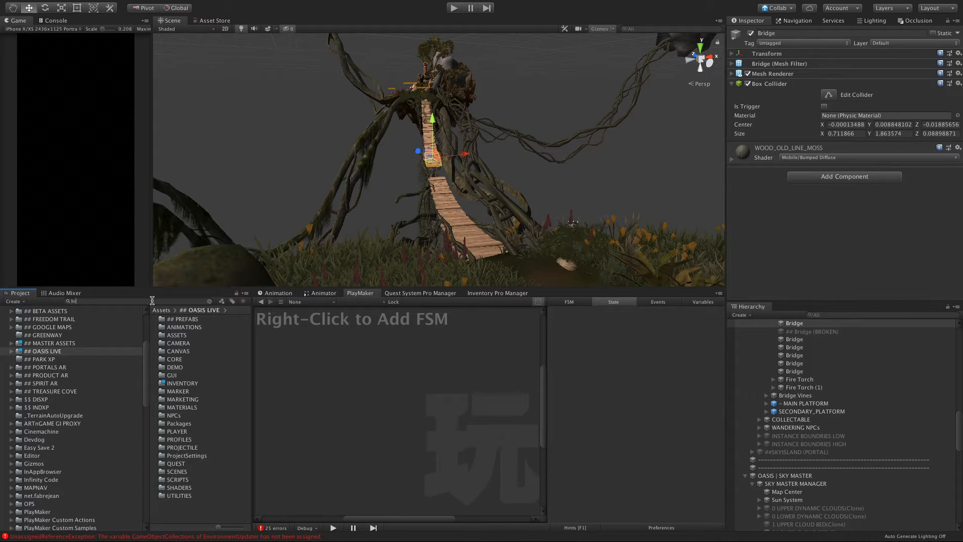
drag(218, 528, 242, 528)
drag(255, 403, 415, 409)
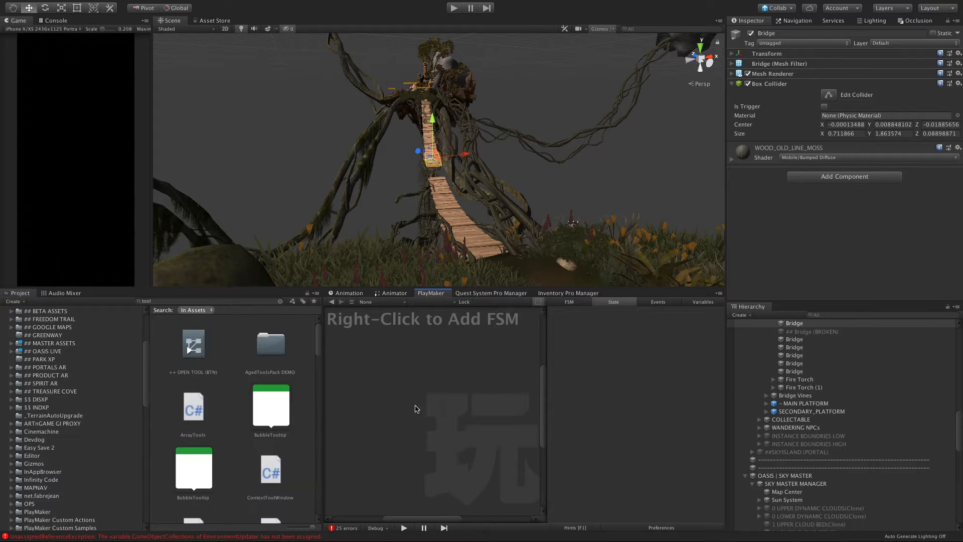
scroll(263, 396, down, 5)
scroll(266, 382, up, 5)
double_click(274, 343)
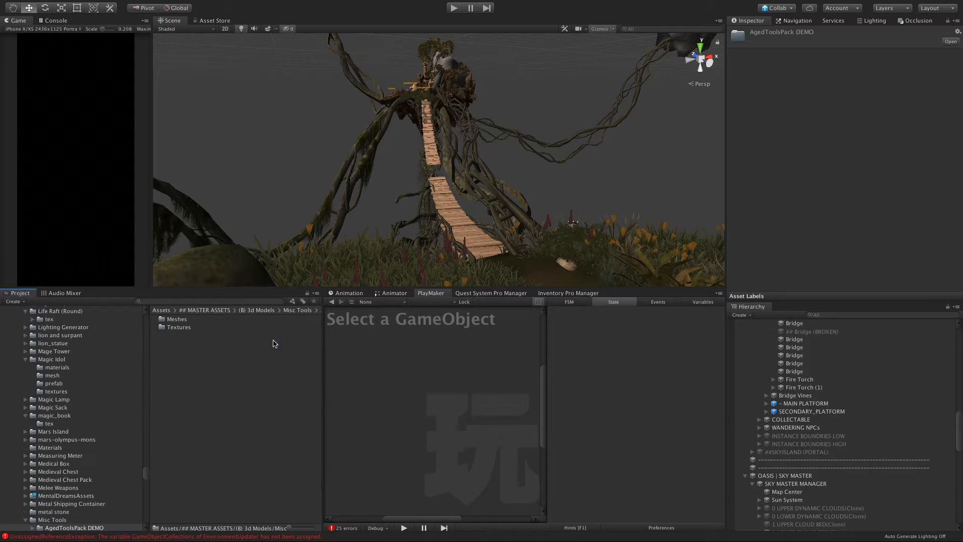
double_click(163, 319)
drag(298, 527, 327, 531)
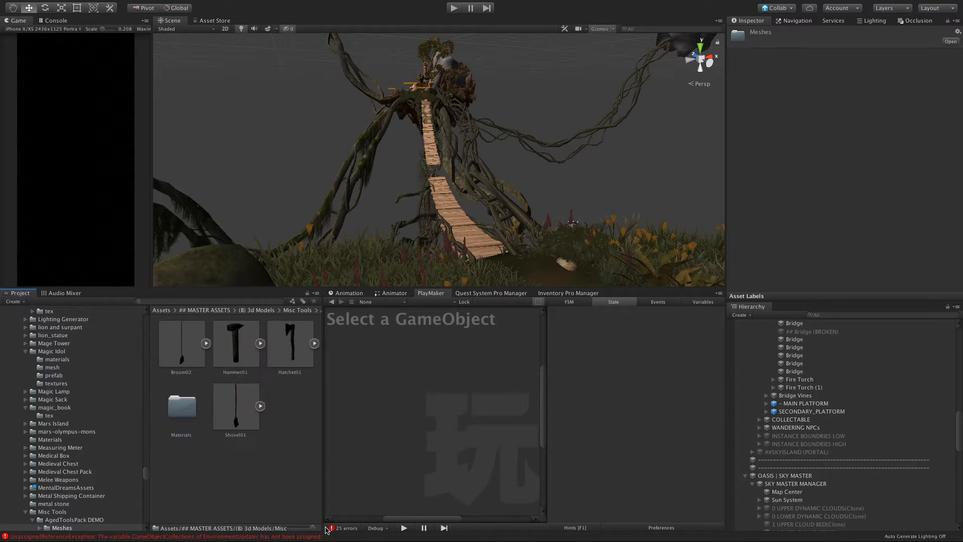
Step: Place the Hammer01 model in the scene on the grassy ground near the player character
click(235, 346)
scroll(292, 243, down, 10)
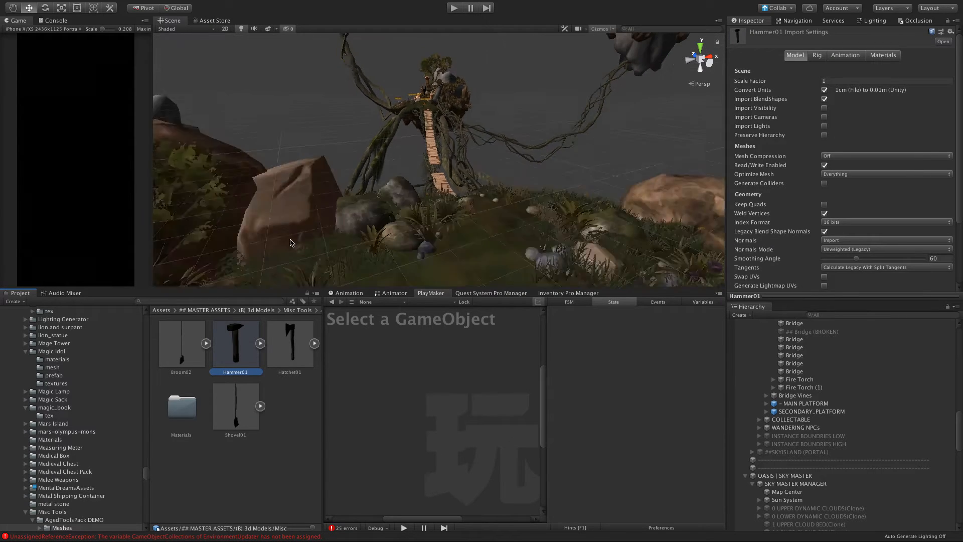
alt+drag(292, 242, 316, 228)
drag(236, 357, 455, 169)
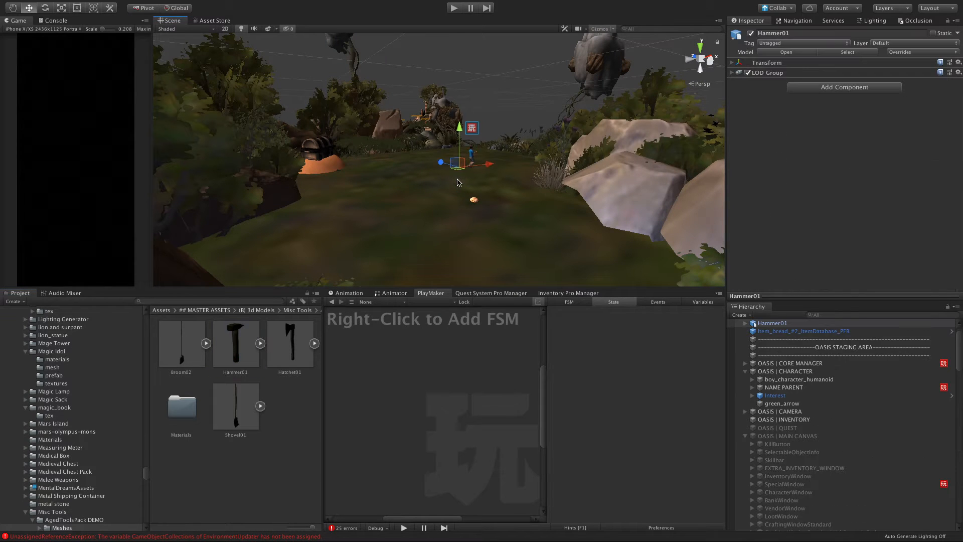
Step: Examine the Hammer01 model up close and from several angles, comparing its size with the player character
scroll(457, 182, up, 5)
key(f)
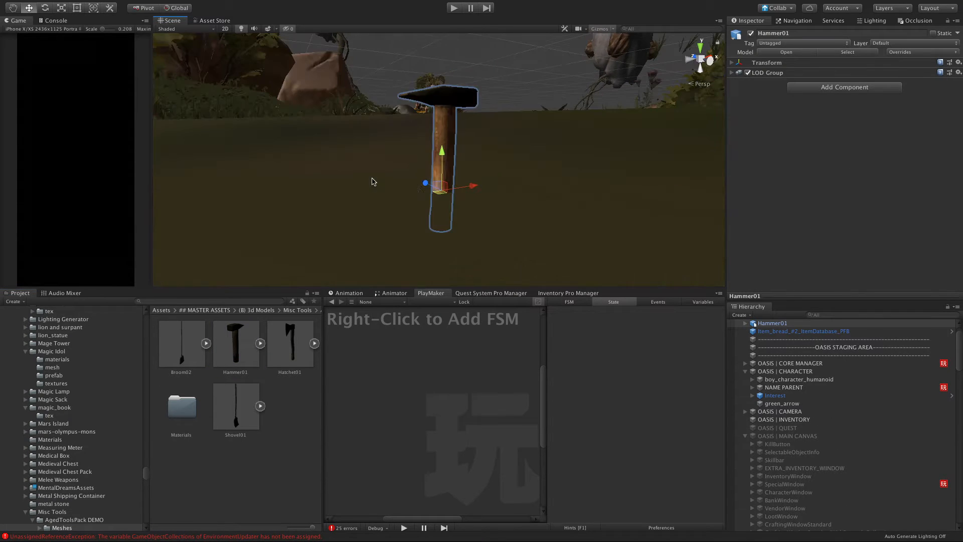
alt+drag(373, 184, 514, 121)
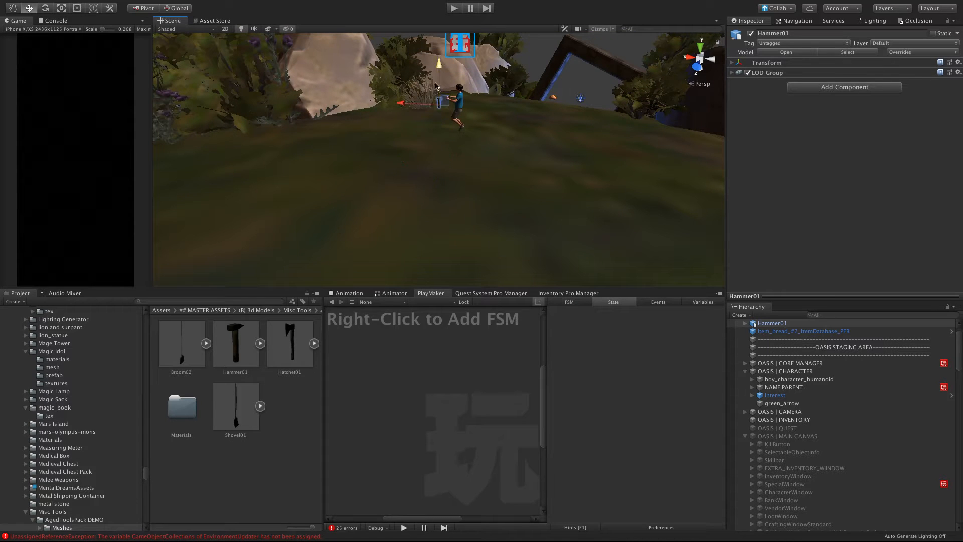
key(r)
key(f)
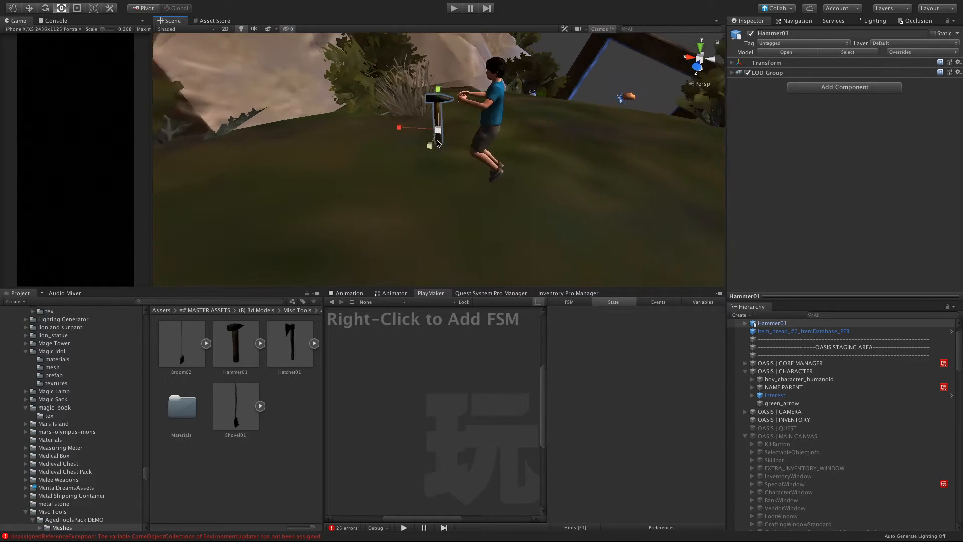
alt+drag(501, 154, 166, 165)
scroll(506, 184, down, 10)
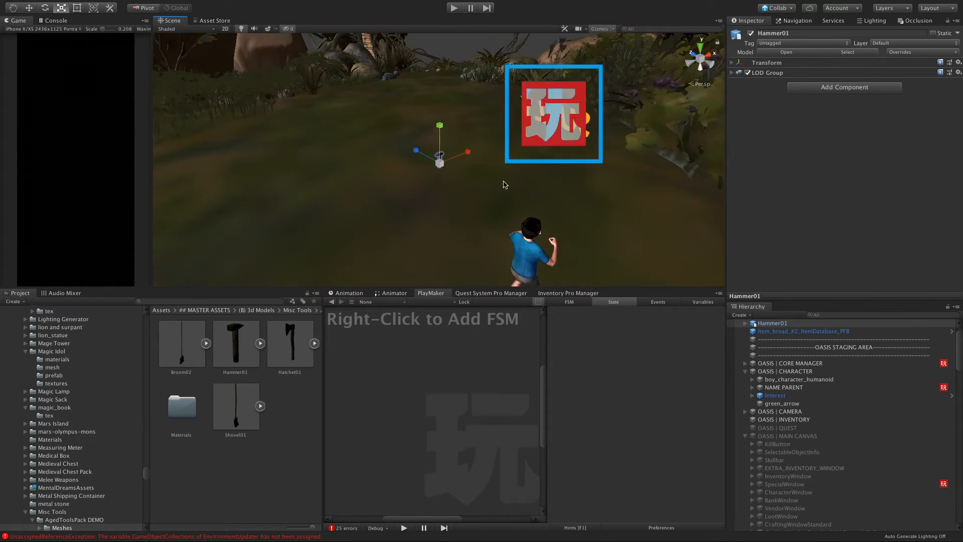
alt+drag(505, 184, 392, 142)
scroll(391, 142, up, 10)
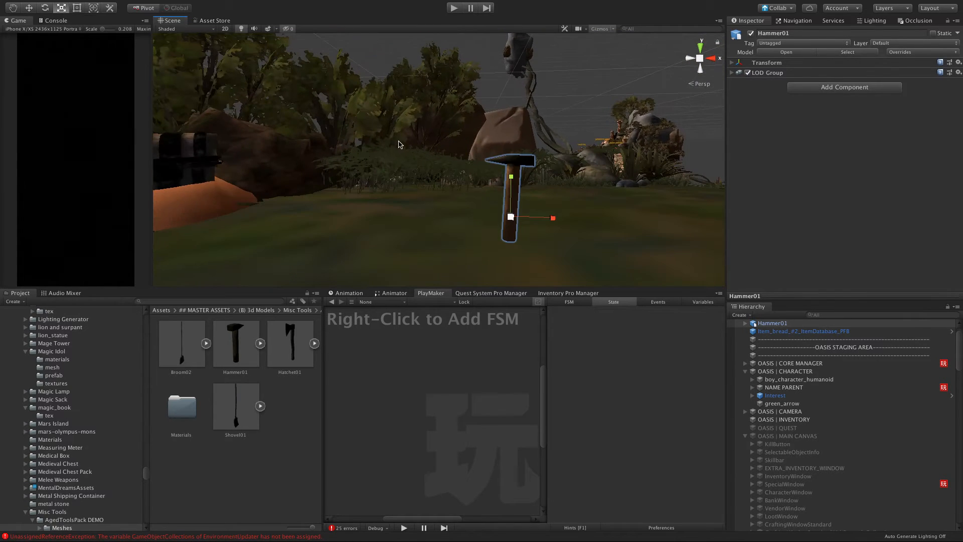
drag(509, 217, 600, 165)
scroll(527, 208, down, 4)
scroll(527, 208, down, 5)
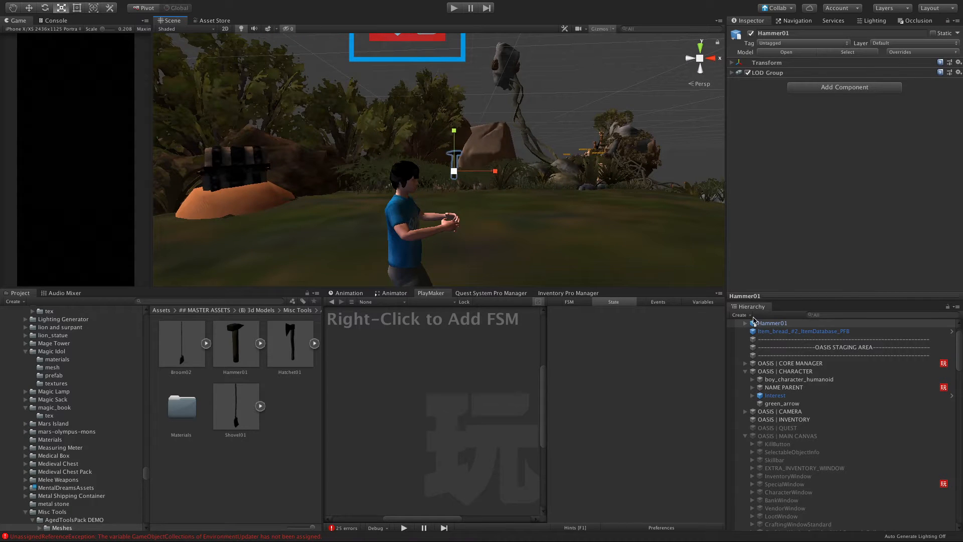
Step: Delete the Hammer01 object from the scene
click(803, 348)
click(766, 324)
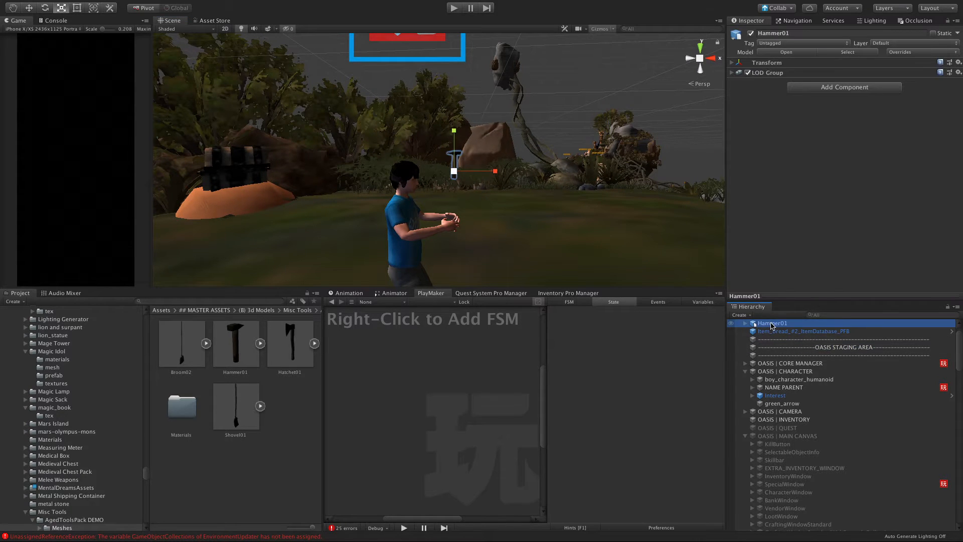
right_click(771, 326)
click(787, 352)
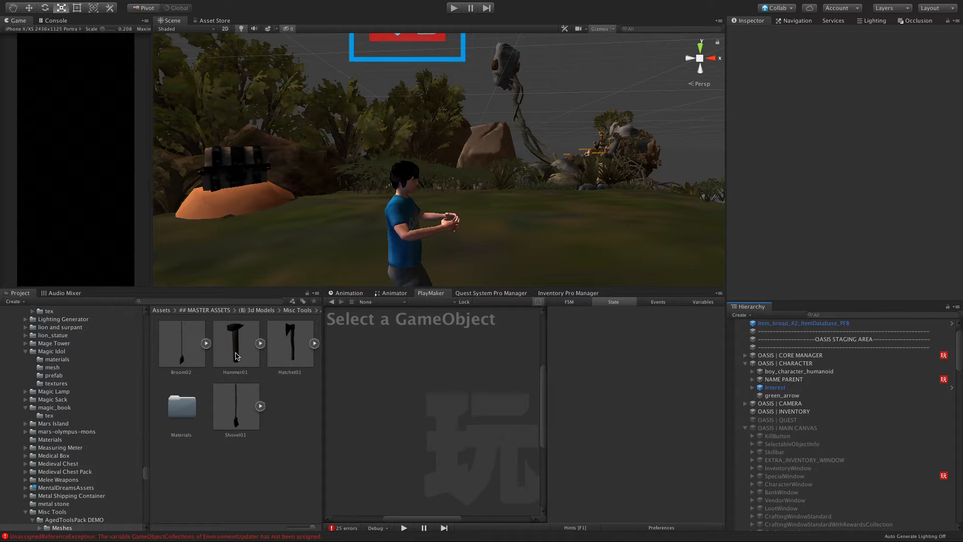
Step: Bring up the item editor of Inventory Pro Manager and look through its item list down to the last entries
click(559, 294)
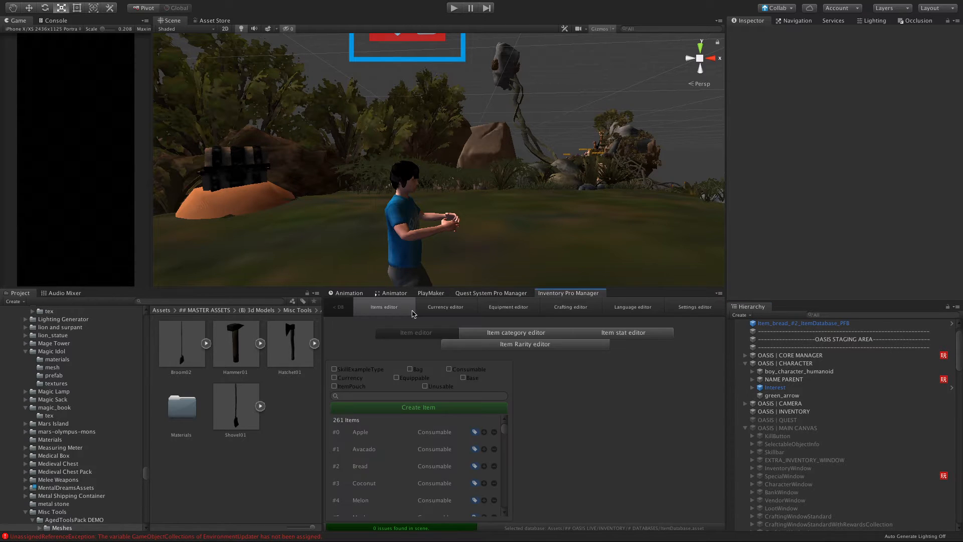
scroll(380, 459, down, 20)
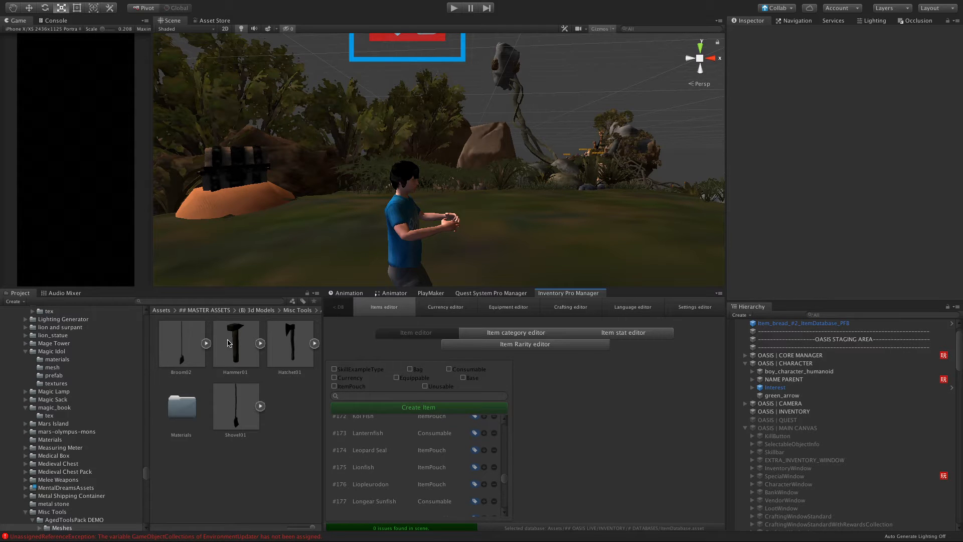
Step: Collapse the ## MASTER ASSETS folder and open the INVENTORY folder of ## OASIS LIVE, showing its contents as a list
scroll(71, 388, up, 20)
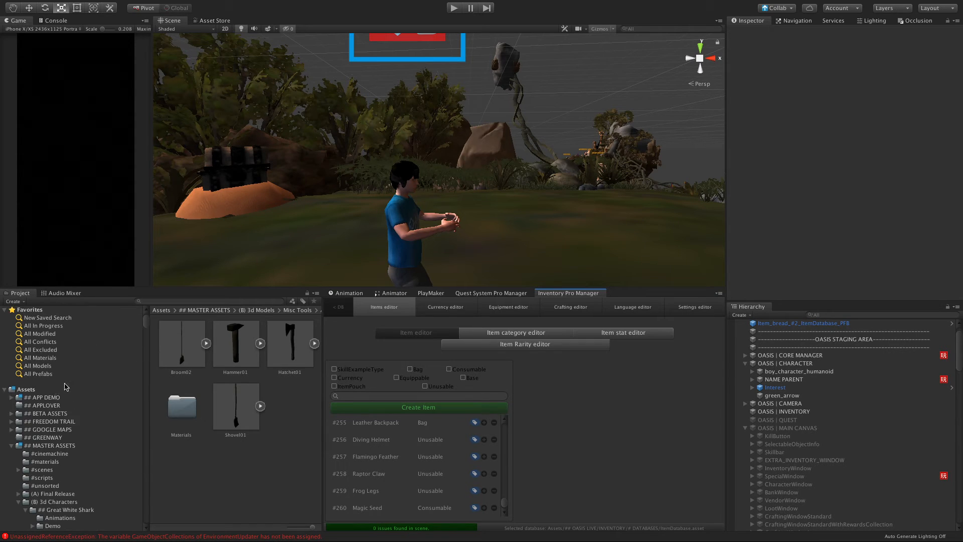
click(11, 445)
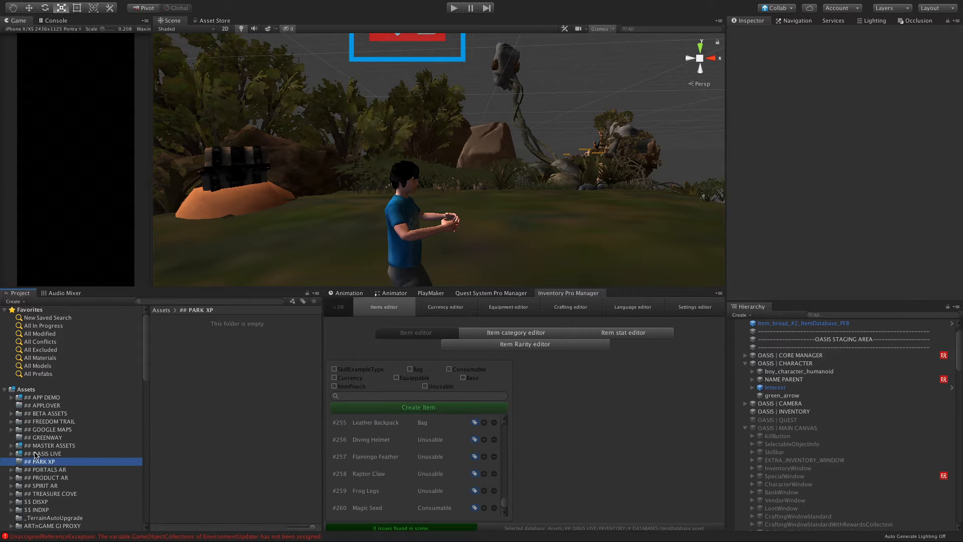
click(41, 454)
drag(311, 528, 289, 530)
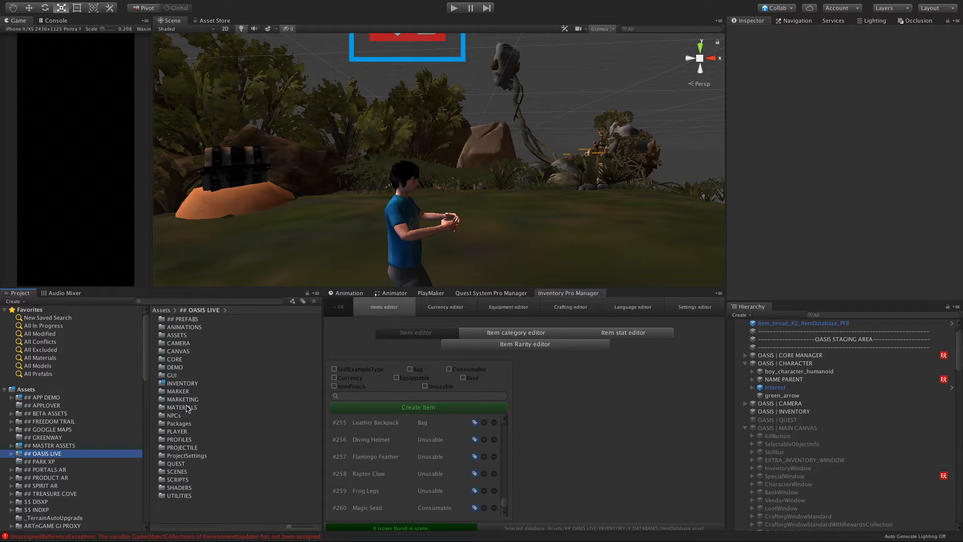
double_click(160, 384)
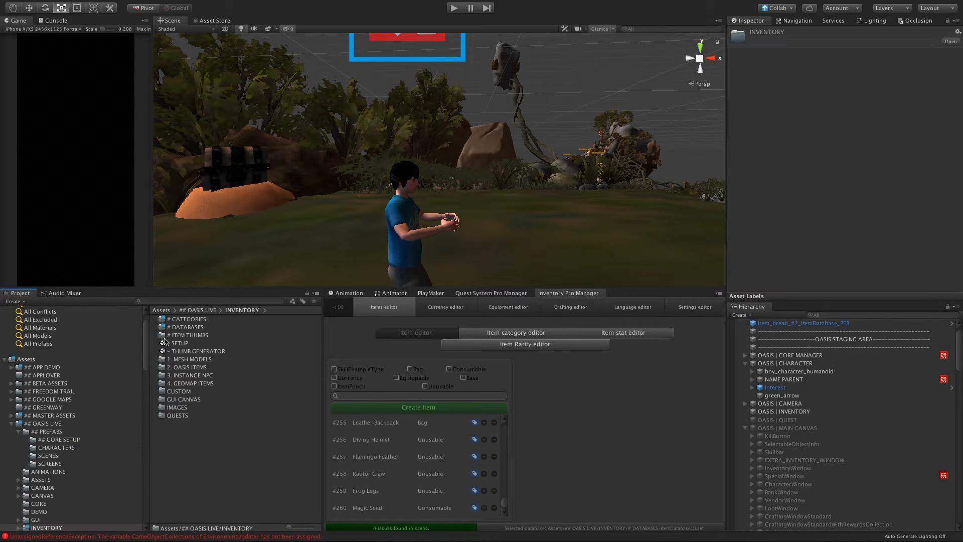
Step: Open the THUMB GENERATOR scene, saving the changes made to the Sky Island scene
click(164, 343)
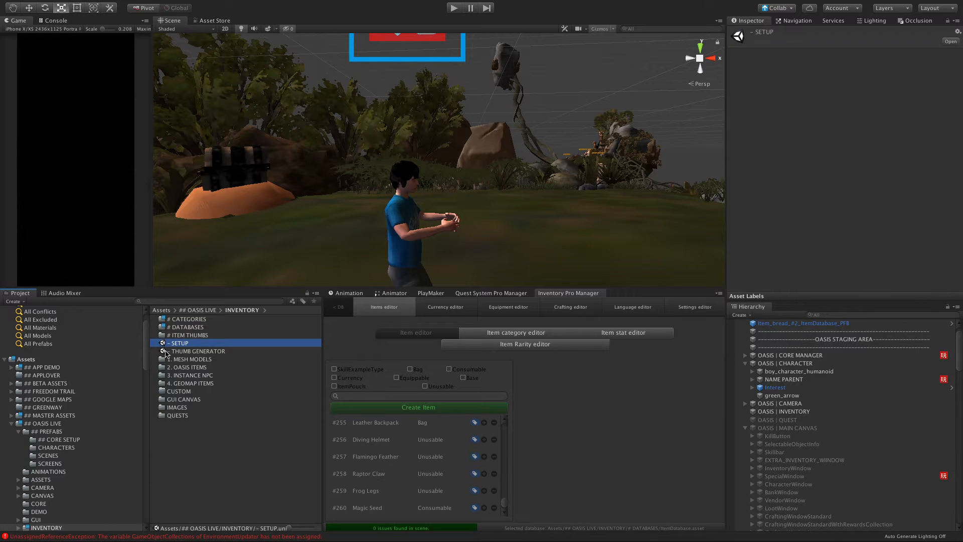
double_click(168, 351)
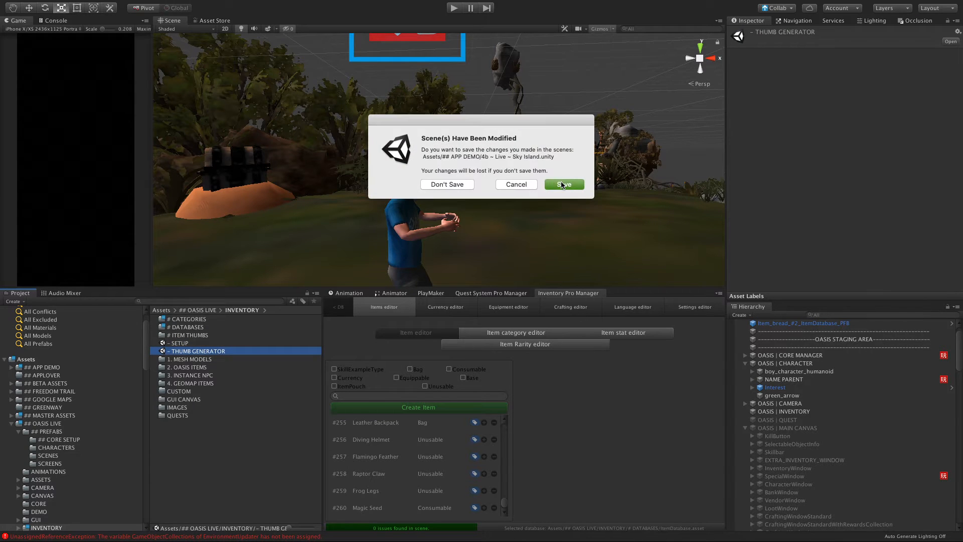
click(562, 184)
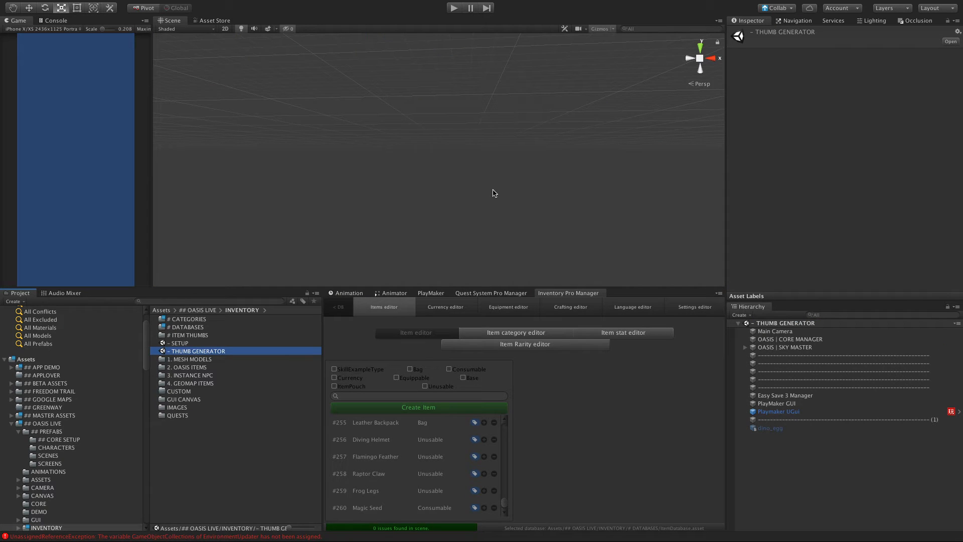
Step: Activate the dino_egg object and frame it in the scene together with the camera
click(770, 428)
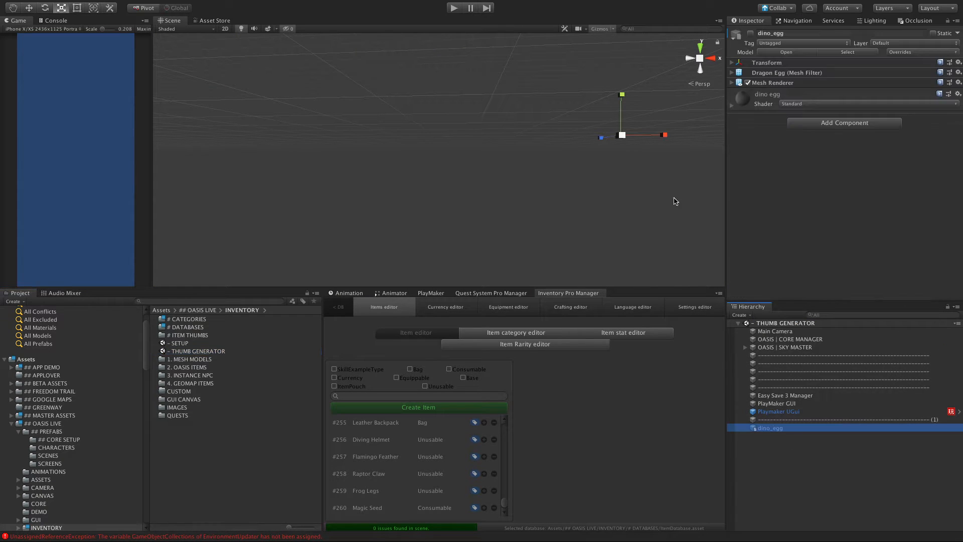
click(750, 33)
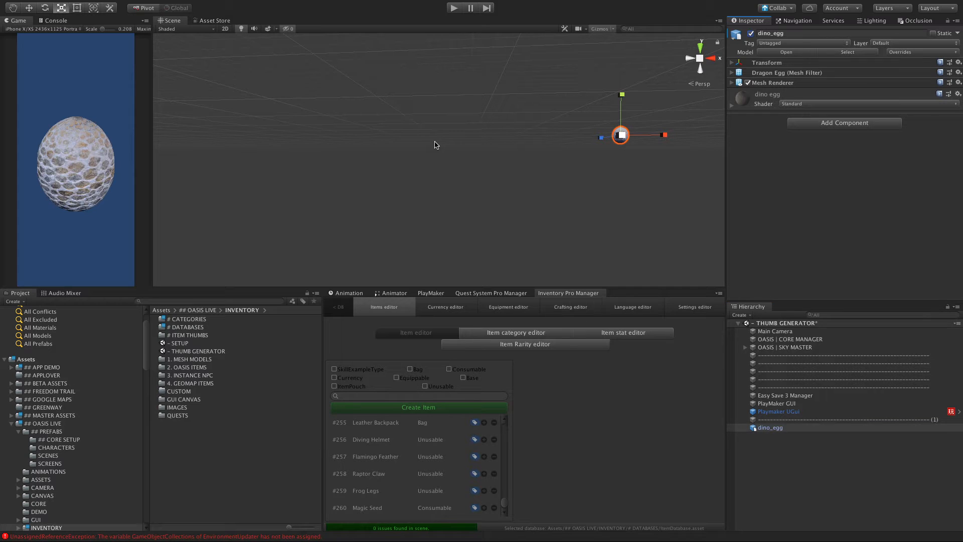
key(f)
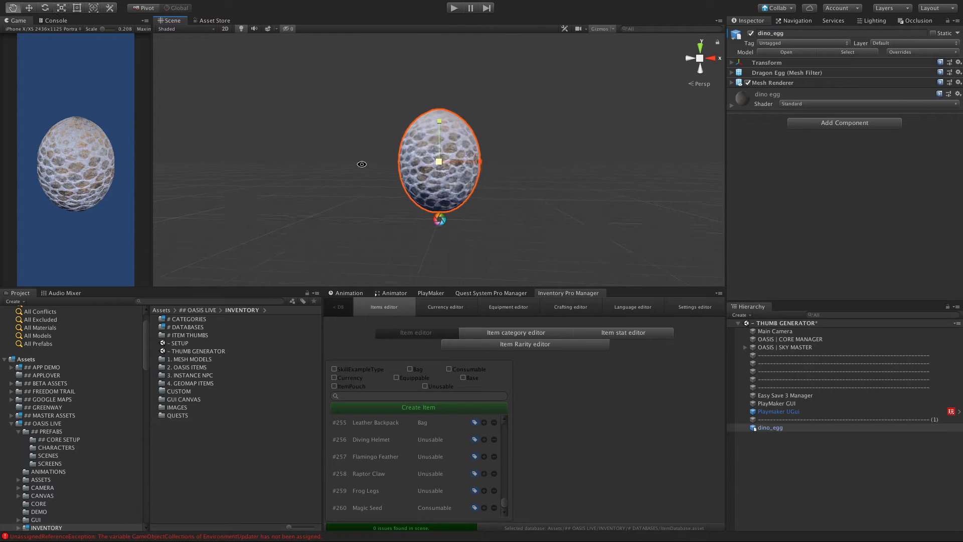
alt+drag(435, 143, 481, 263)
key(r)
mouse_move(340, 3)
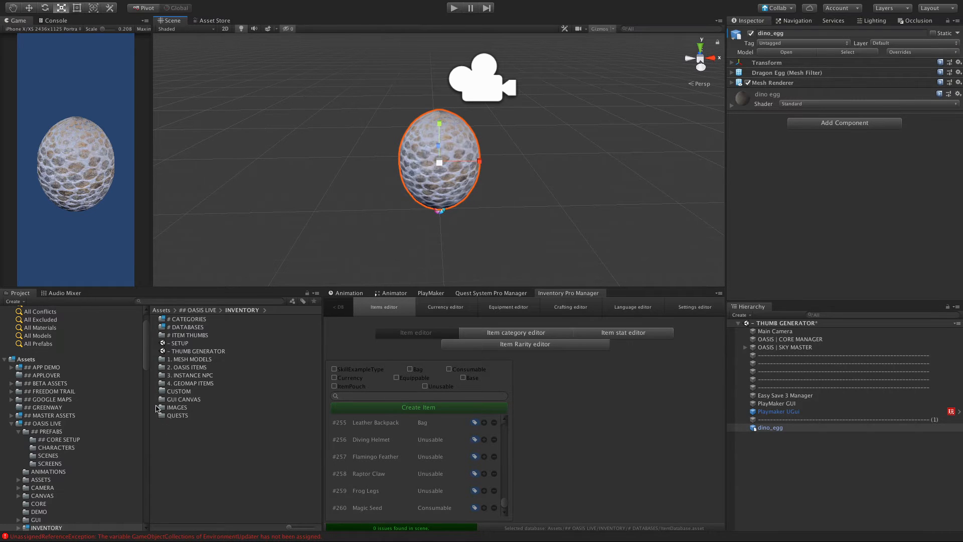
Step: Open the SETUP scene without saving the THUMB GENERATOR changes and examine the SCALED OBJECT cube from several angles
double_click(169, 344)
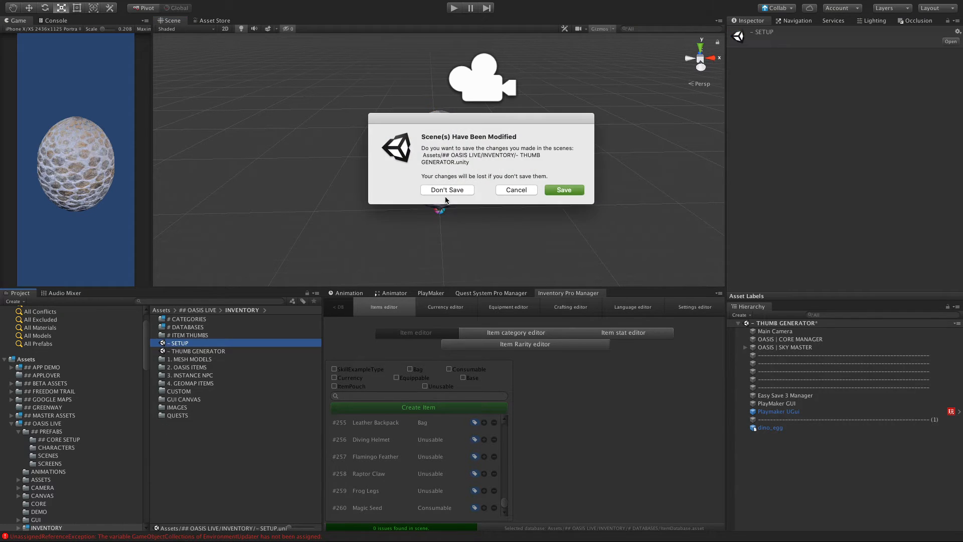
click(446, 190)
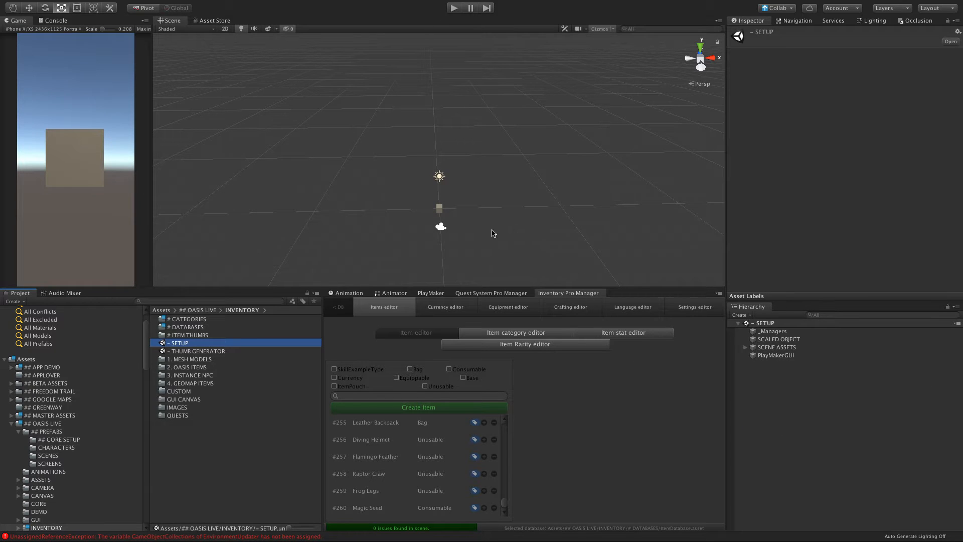
alt+drag(405, 217, 533, 173)
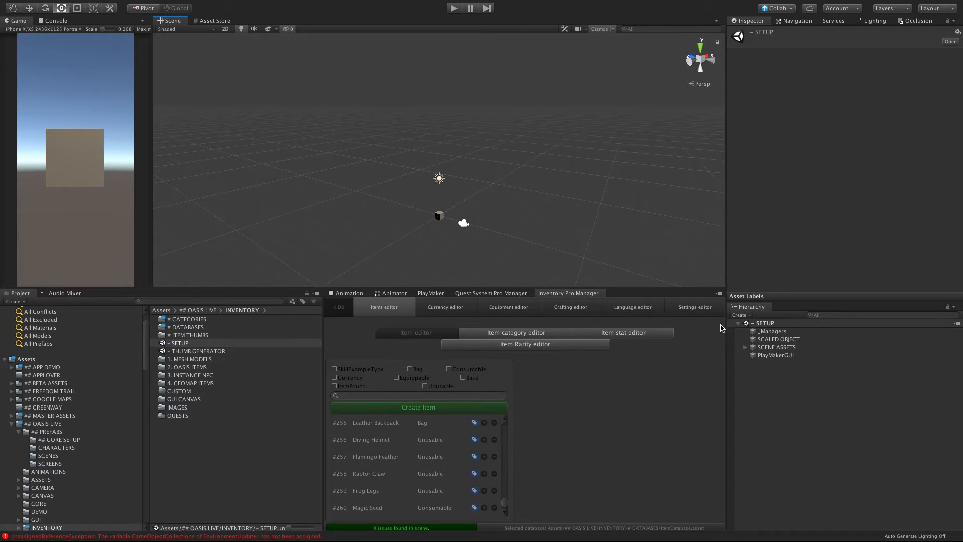
click(768, 340)
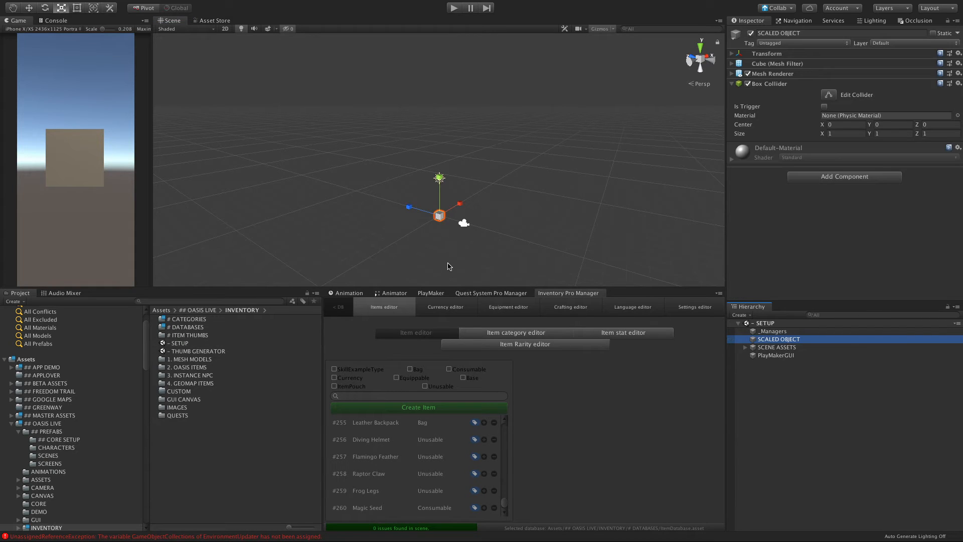
key(f)
scroll(452, 266, down, 10)
alt+drag(451, 266, 389, 251)
key(r)
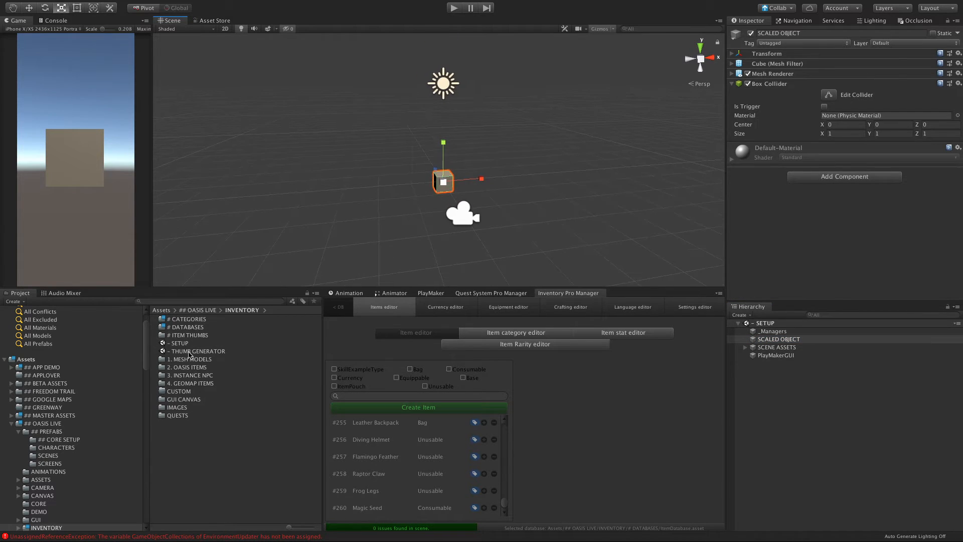
Step: Reopen the THUMB GENERATOR scene and activate its dino_egg object so the camera renders it
click(190, 352)
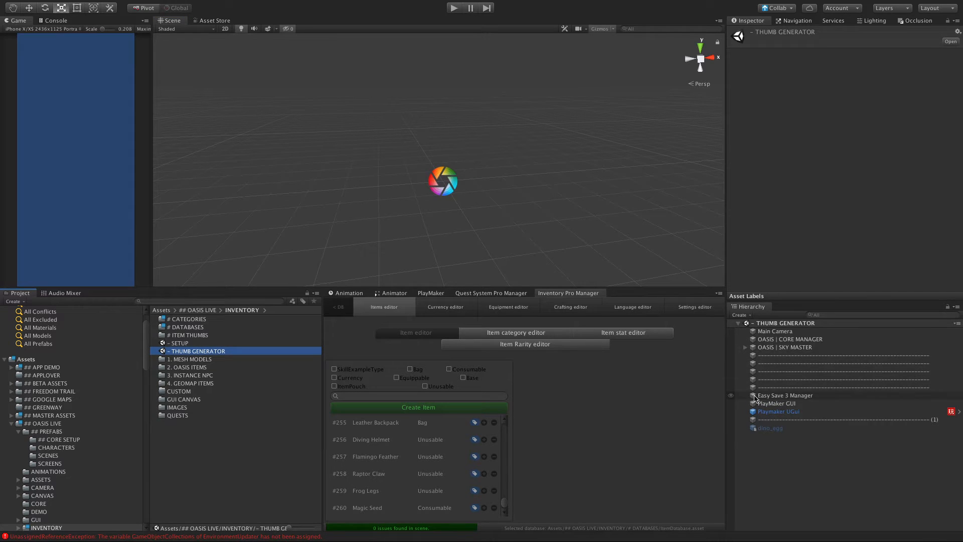
click(771, 430)
click(772, 411)
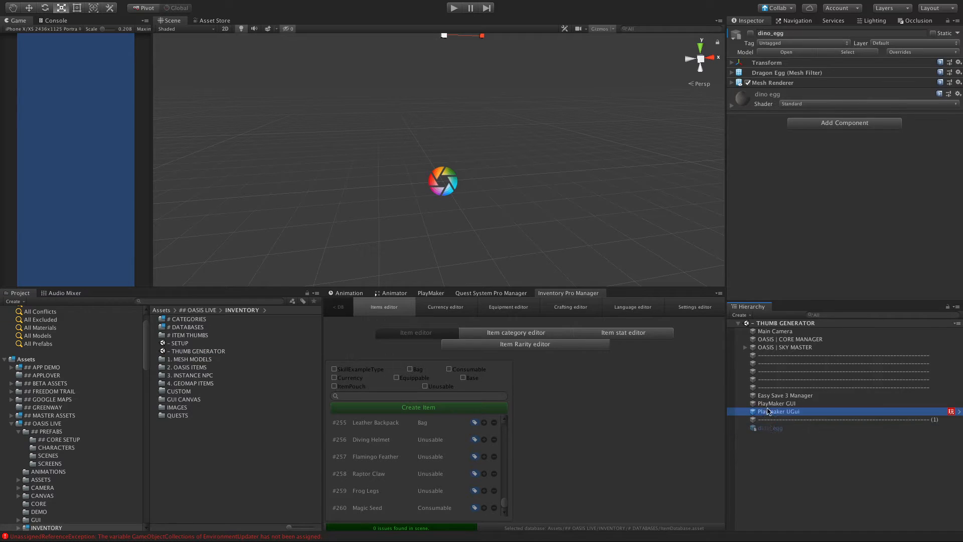
click(769, 429)
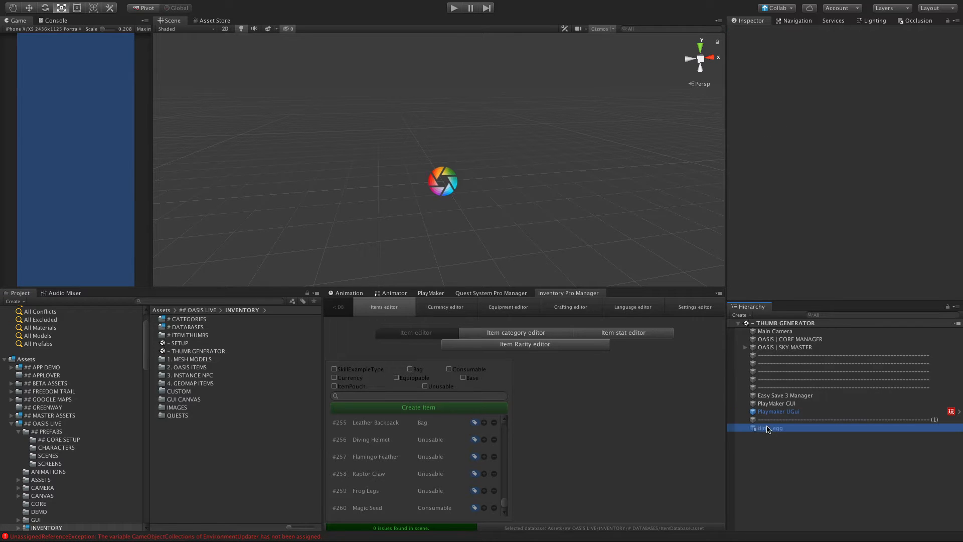
click(199, 301)
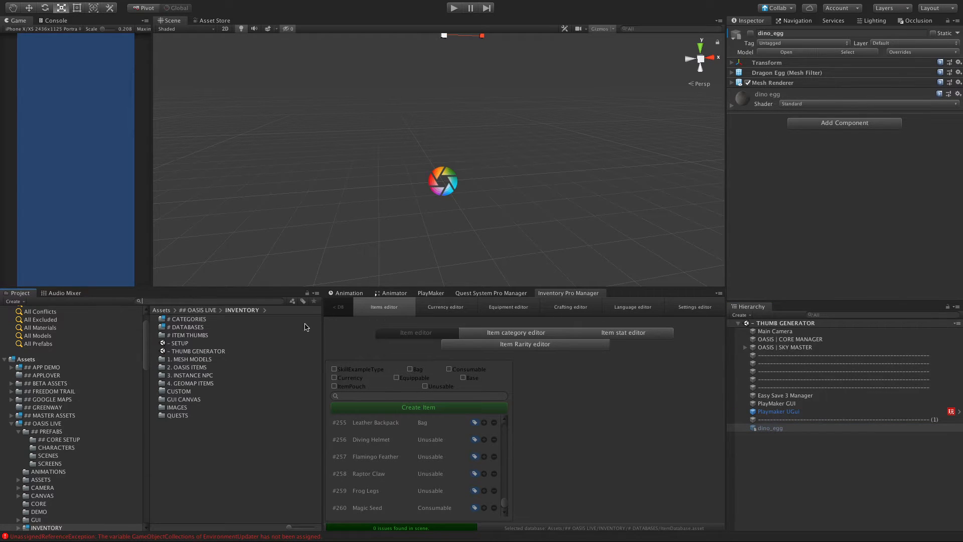
click(751, 34)
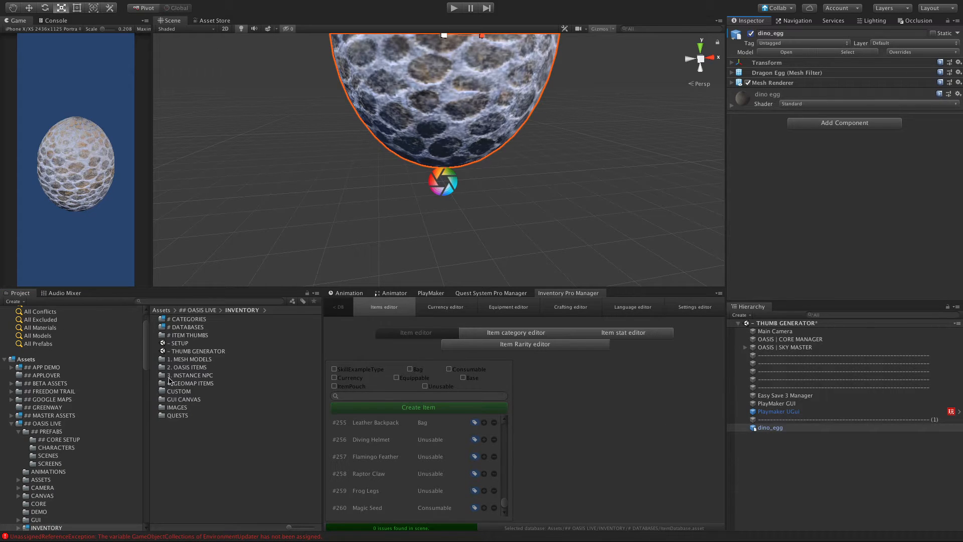
Step: Open the Items folder inside # CATEGORIES and look through the item prefabs
double_click(169, 321)
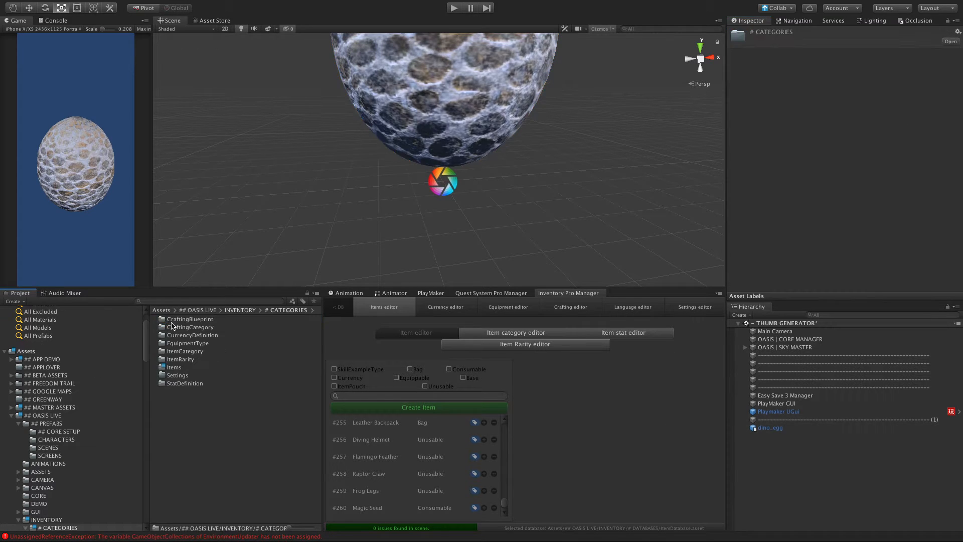
double_click(168, 368)
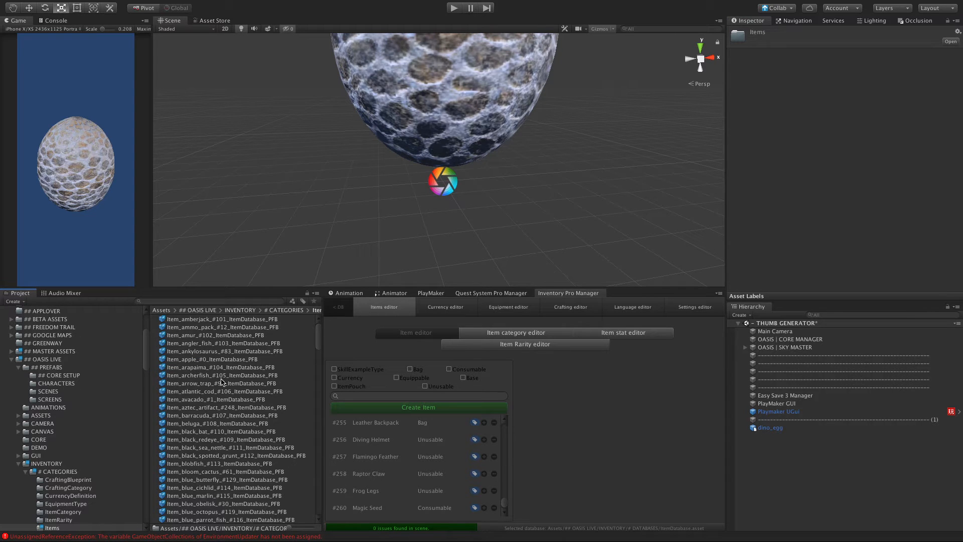
scroll(222, 382, down, 10)
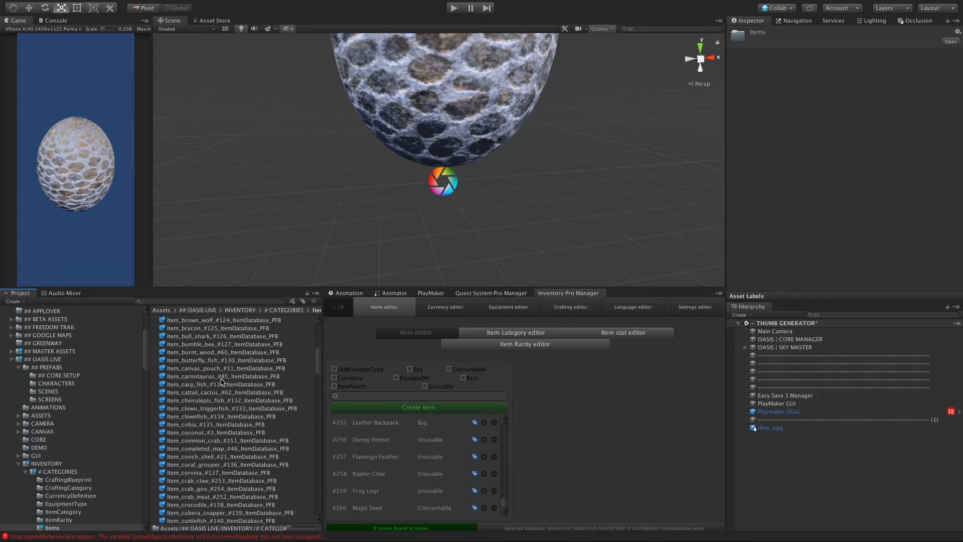
scroll(222, 382, down, 6)
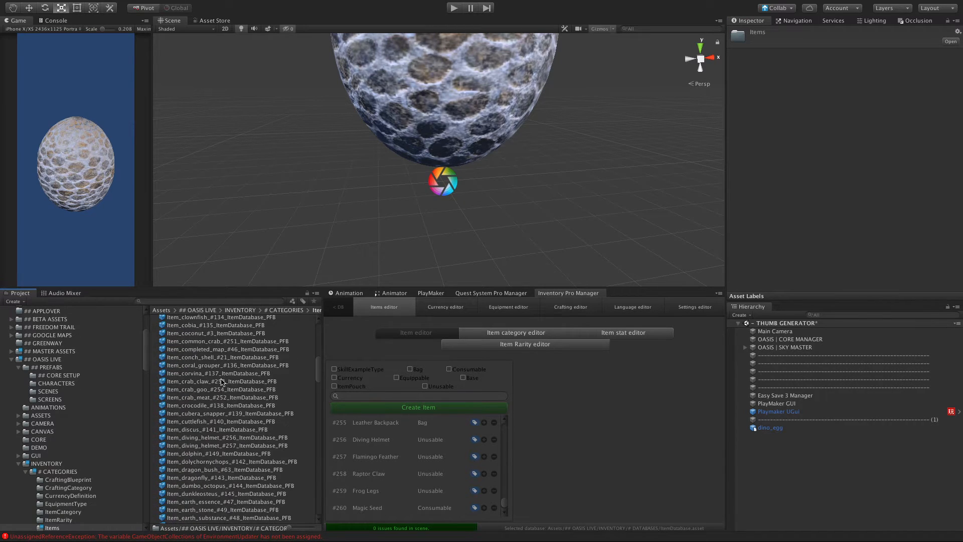
Step: Inspect the components of the crocodile and ammo_pack item prefabs in the Items folder
click(171, 395)
click(171, 389)
click(172, 404)
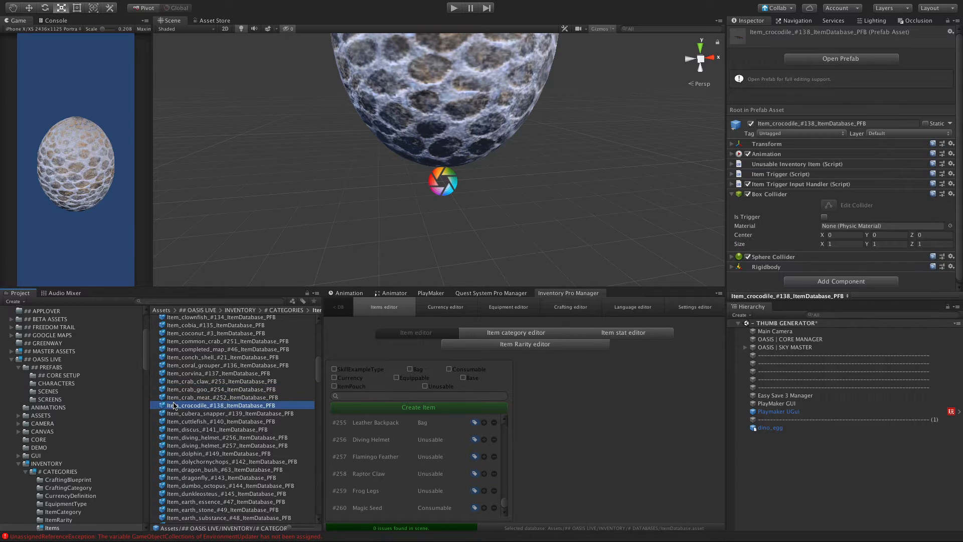
scroll(172, 406, up, 15)
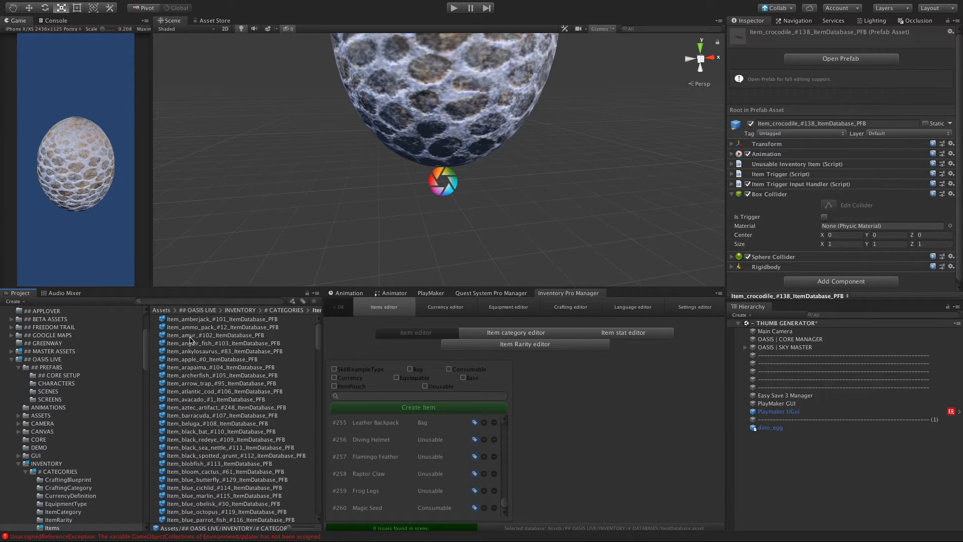
click(172, 327)
Step: Inspect the melon_cactus and passion_fruit item prefabs and look through the rest of the item list
scroll(177, 368, down, 15)
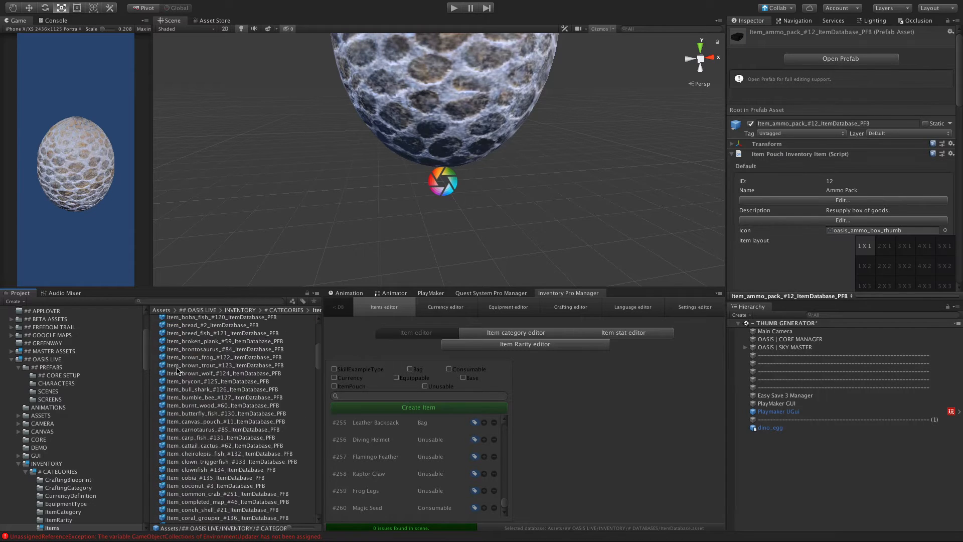
scroll(177, 372, down, 15)
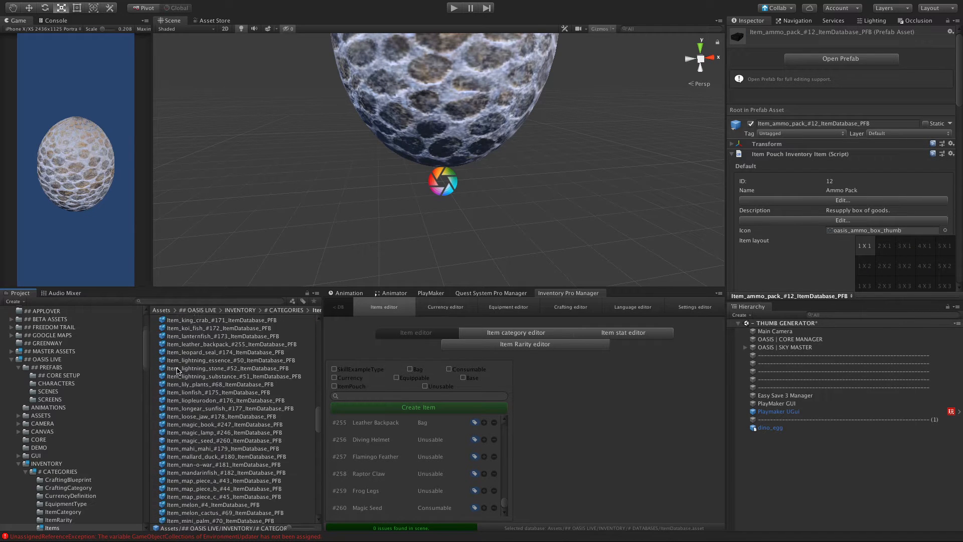
scroll(176, 371, down, 1)
click(166, 377)
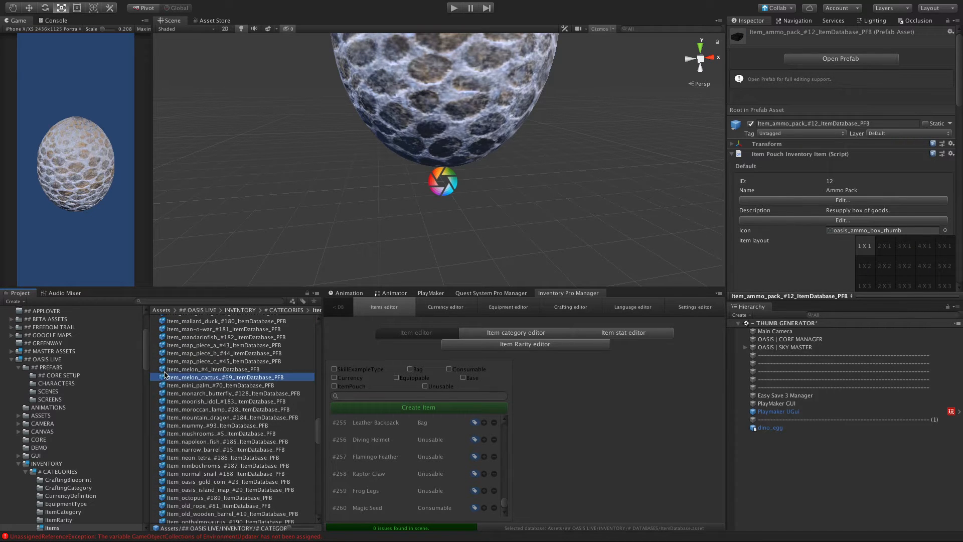
scroll(163, 400, down, 6)
scroll(162, 399, down, 3)
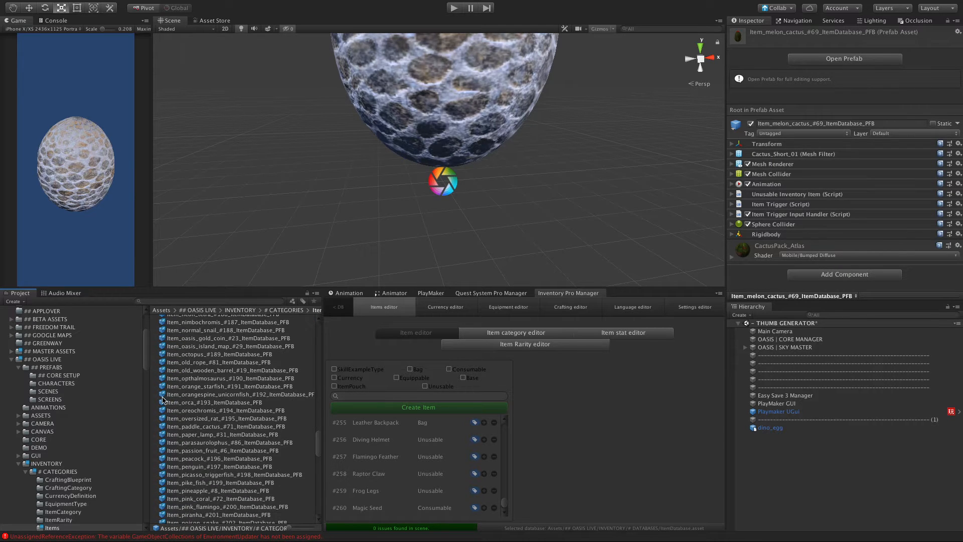
scroll(181, 447, down, 3)
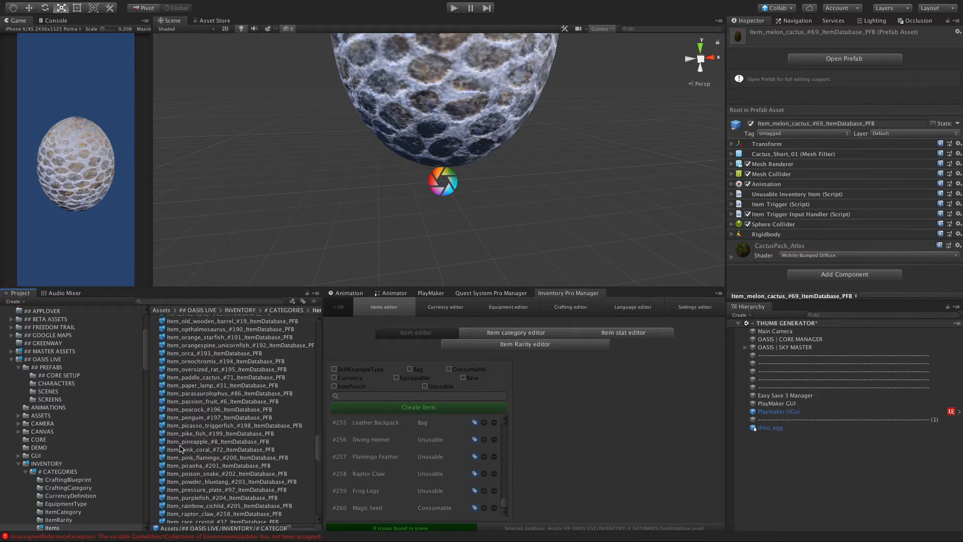
click(179, 402)
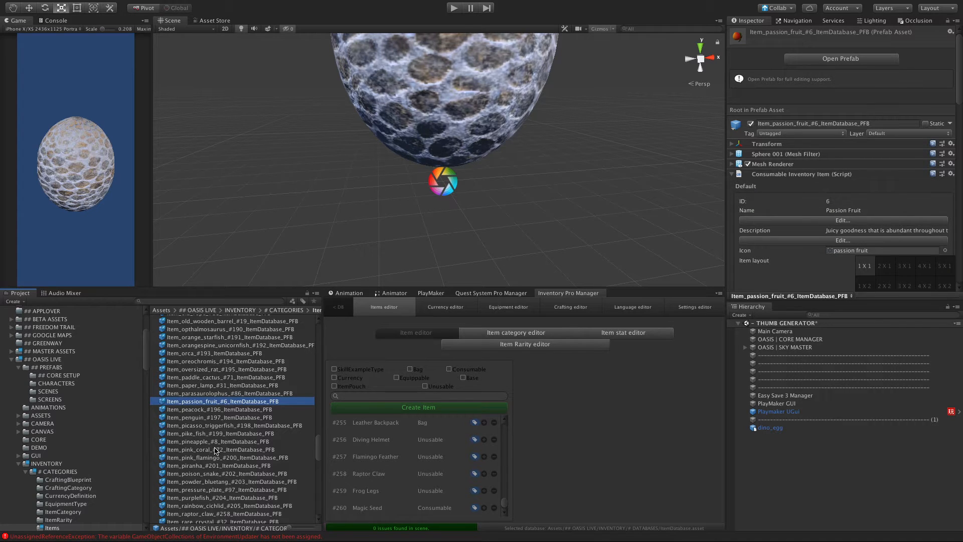
scroll(215, 451, down, 6)
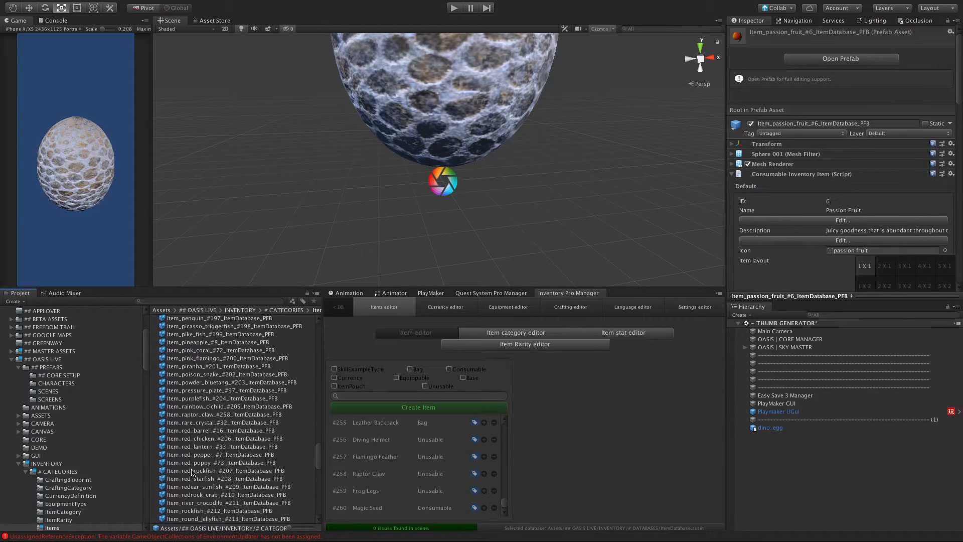
scroll(192, 471, down, 15)
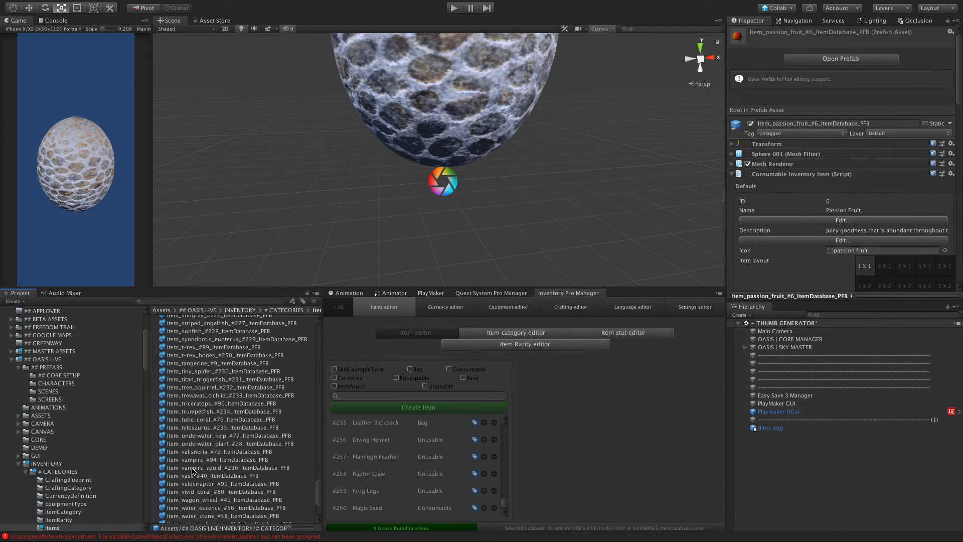
scroll(192, 471, down, 6)
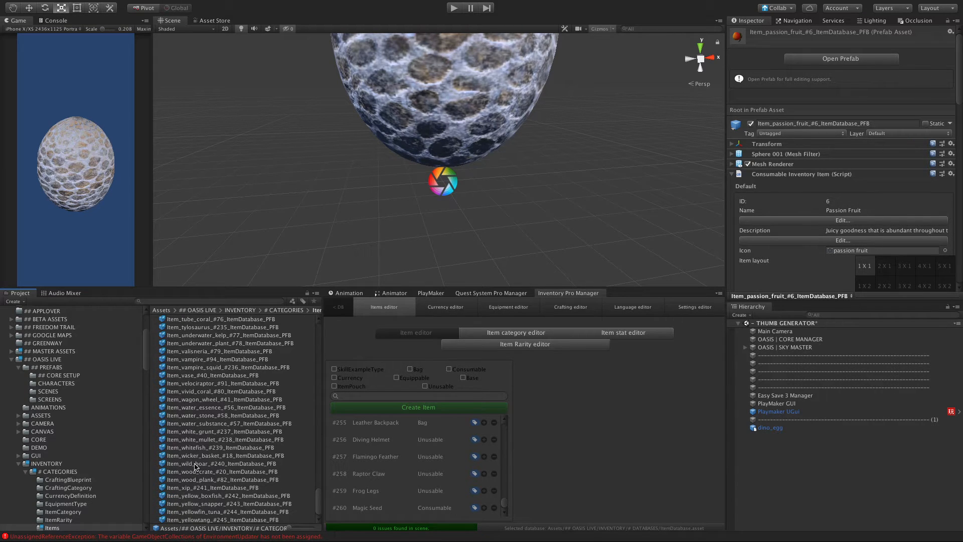
scroll(196, 466, up, 1)
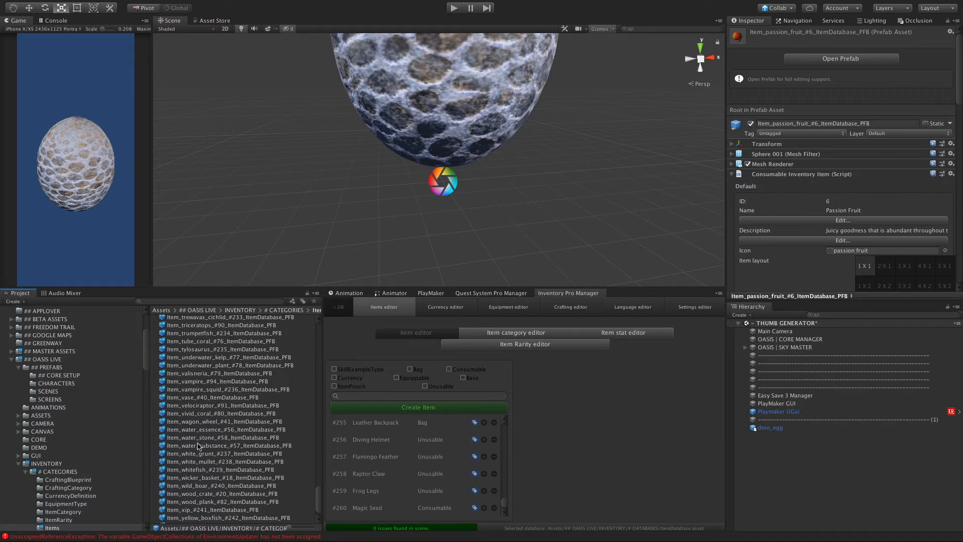
scroll(198, 430, up, 2)
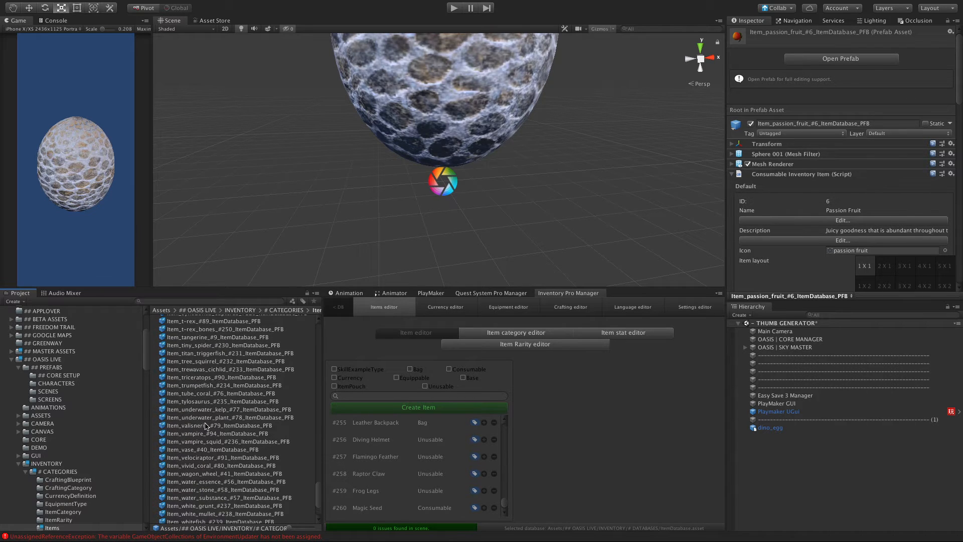
Step: Add the Item_coconut_#3_ItemDatabase_PFB prefab to the THUMB GENERATOR scene and frame it in the view
scroll(206, 426, up, 20)
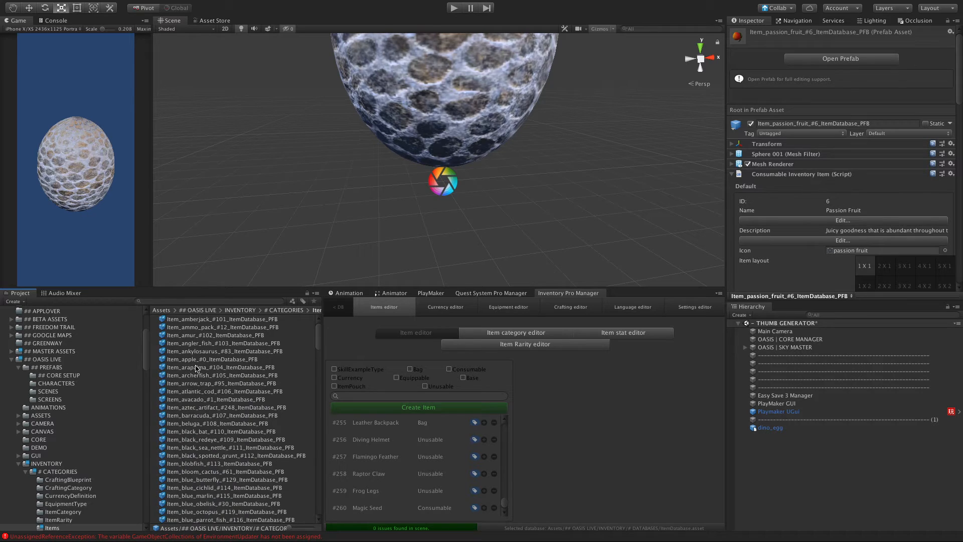
scroll(213, 417, down, 10)
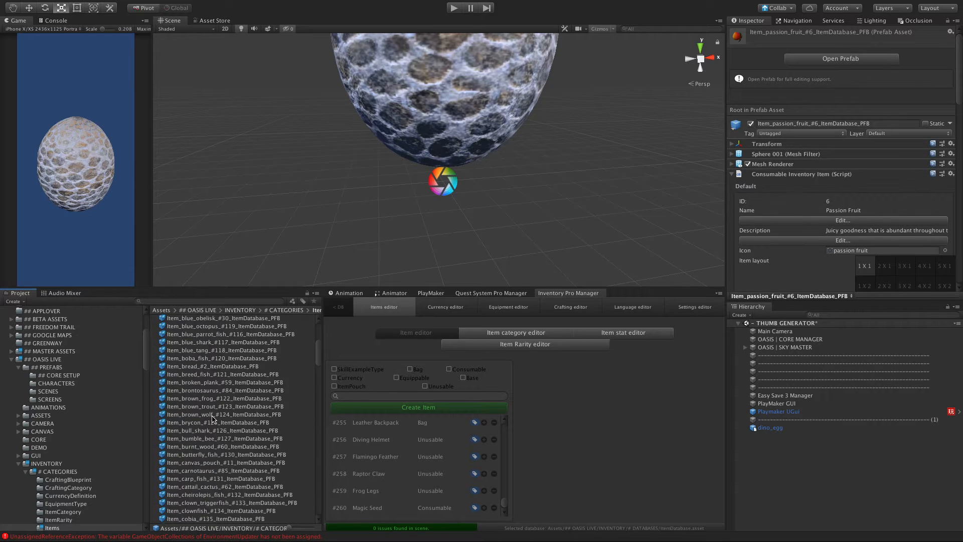
click(187, 440)
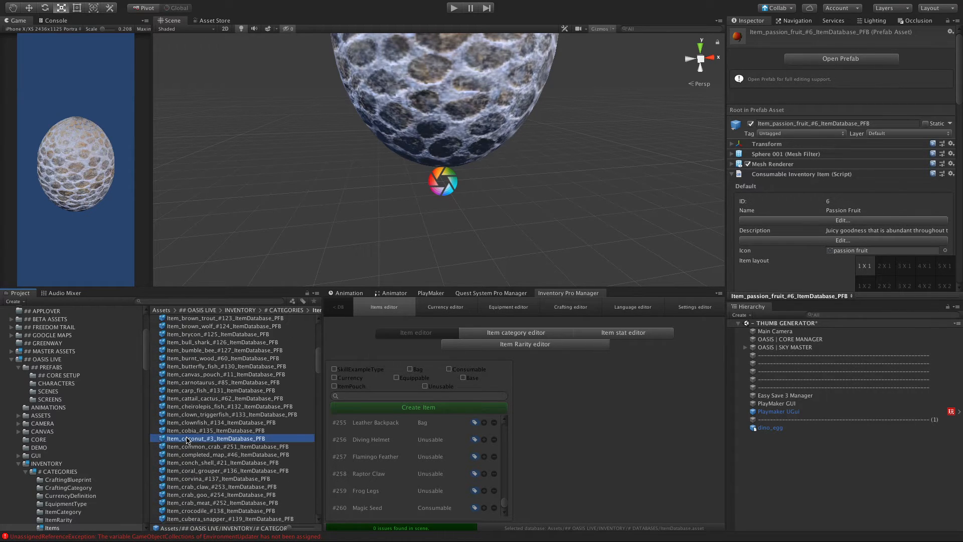
drag(620, 433, 801, 467)
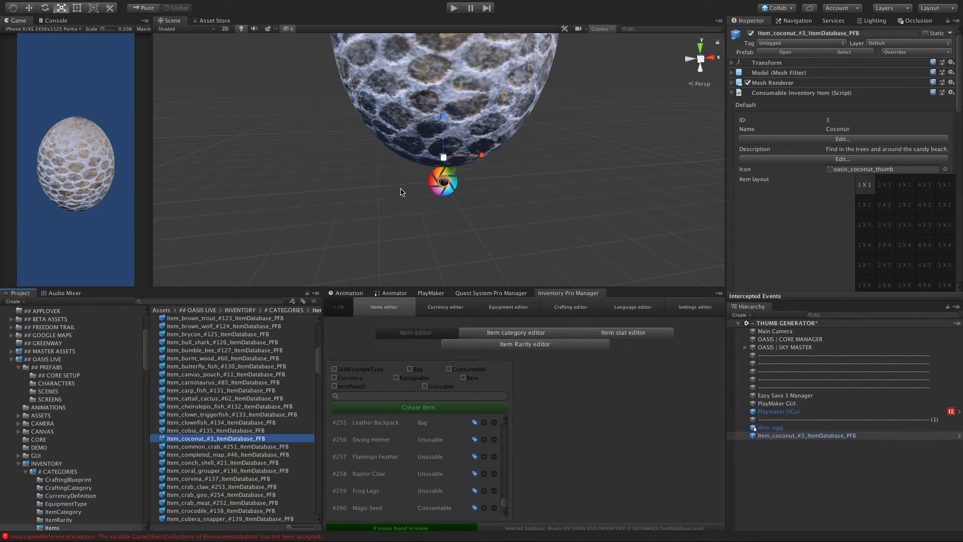
key(f)
alt+drag(402, 238, 479, 237)
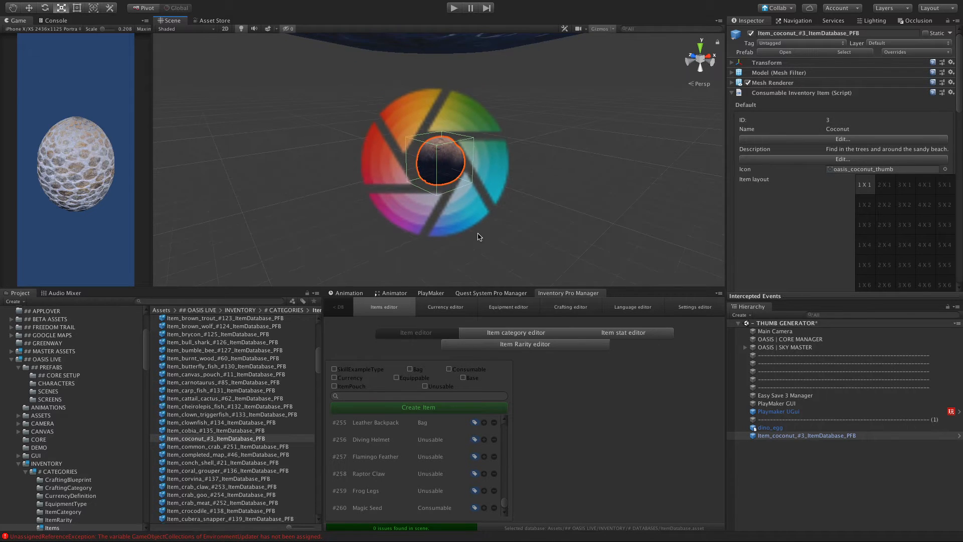
scroll(481, 231, down, 5)
Step: Delete the dino_egg object from the scene and frame the coconut item on its own
click(816, 490)
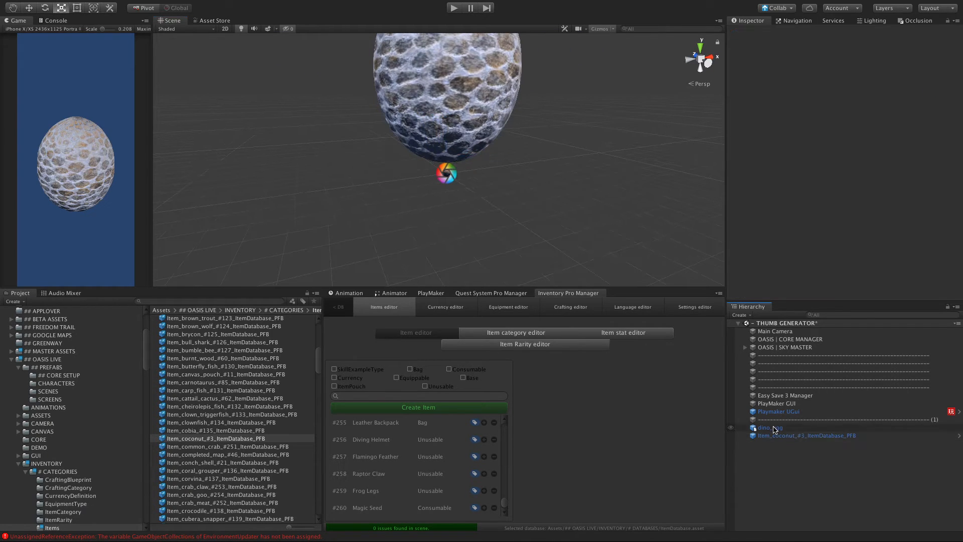
click(775, 430)
right_click(775, 430)
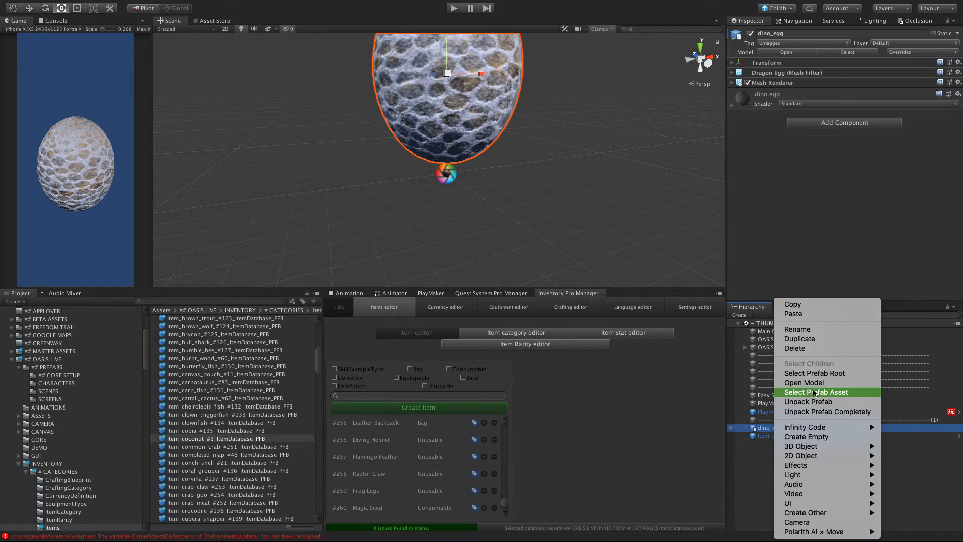
click(797, 348)
scroll(454, 217, up, 5)
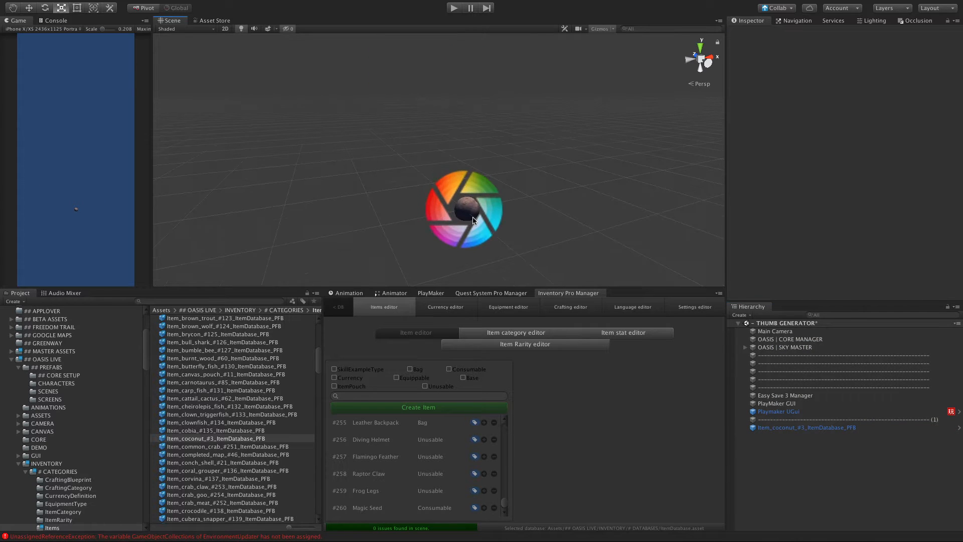
click(473, 219)
click(813, 428)
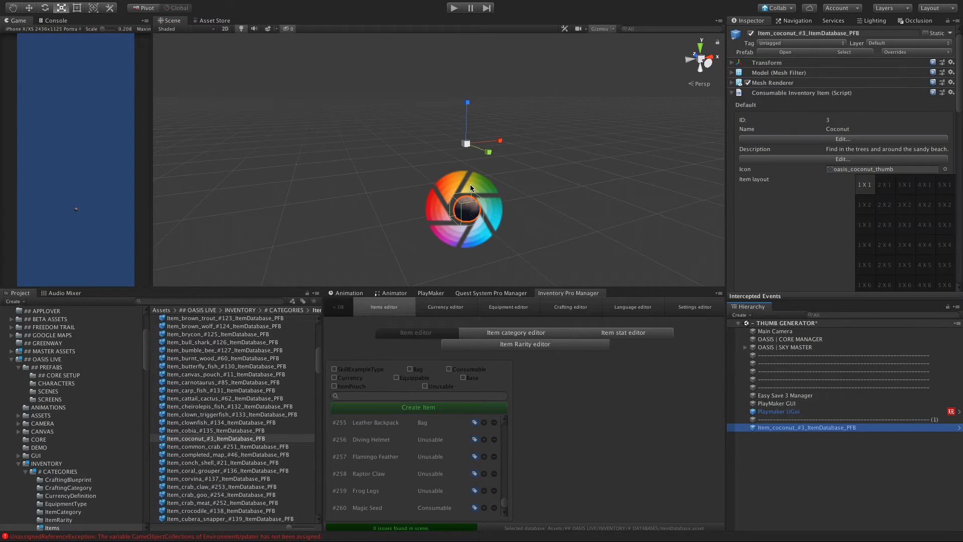
key(f)
alt+drag(470, 184, 522, 181)
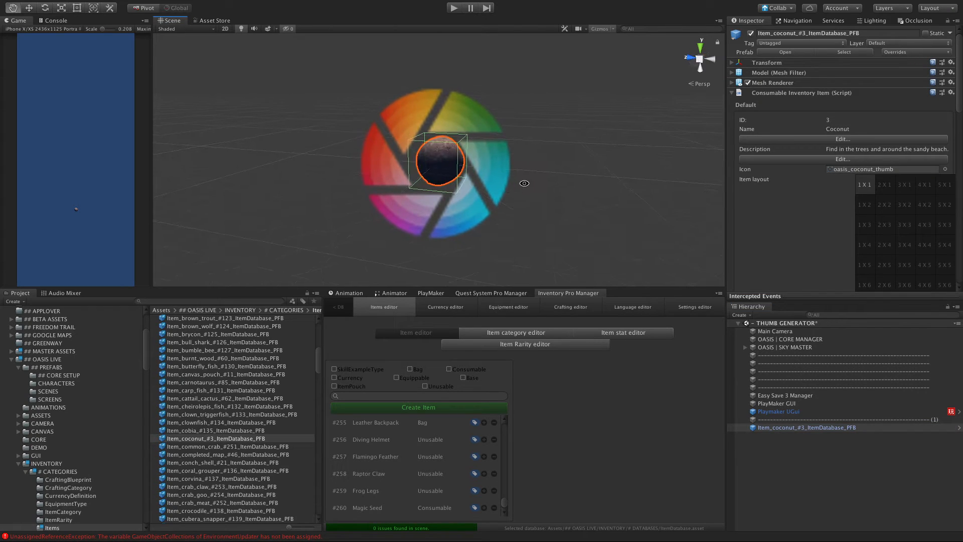
Step: Search the project assets for hammer01 and add the Hammer01 model to the scene beside the coconut
click(185, 300)
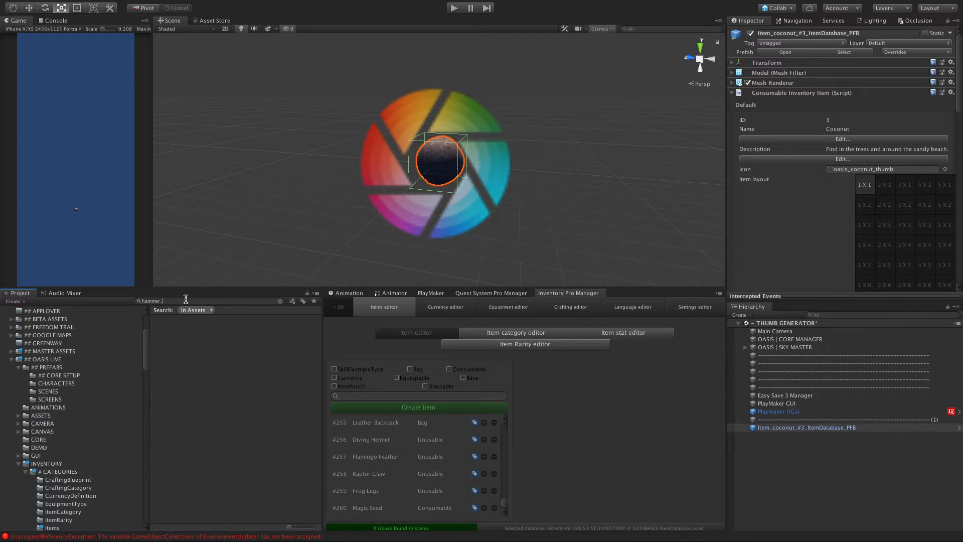
key(BackSpace)
text(1)
click(175, 328)
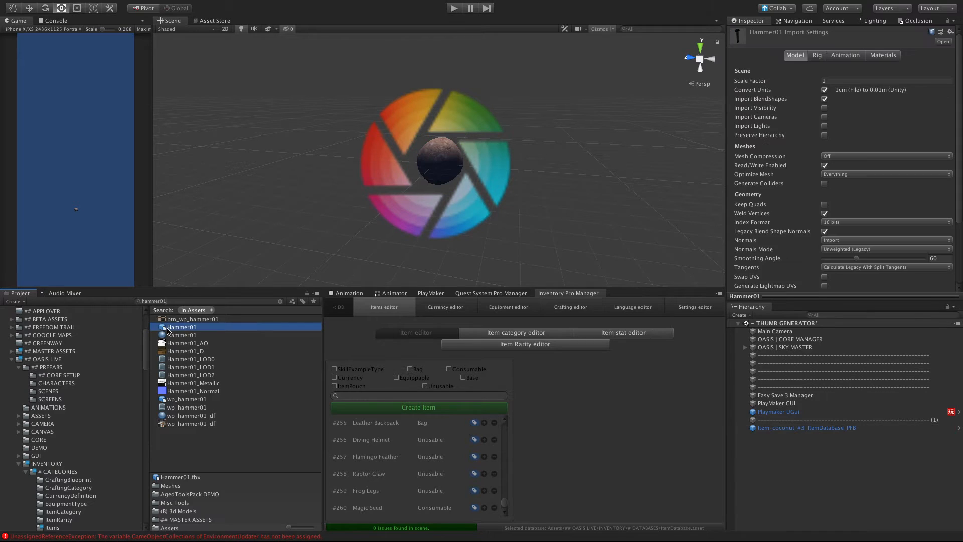
drag(170, 331, 744, 460)
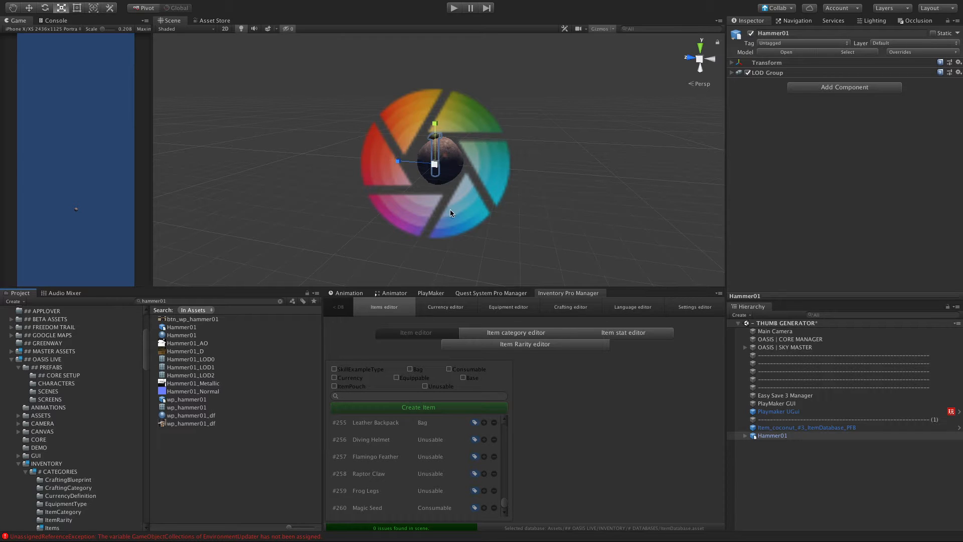
alt+drag(481, 184, 375, 188)
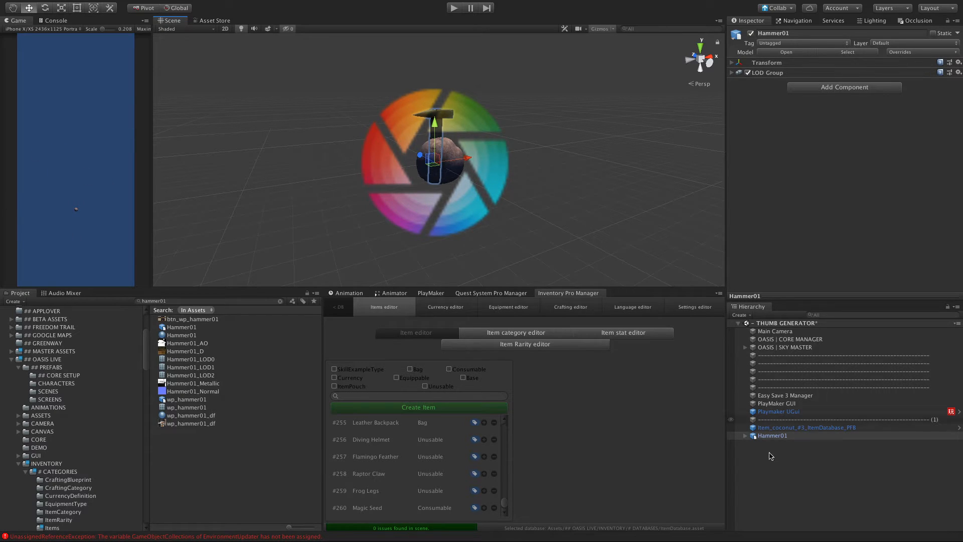
Step: Delete the coconut item from the scene
click(767, 428)
right_click(776, 428)
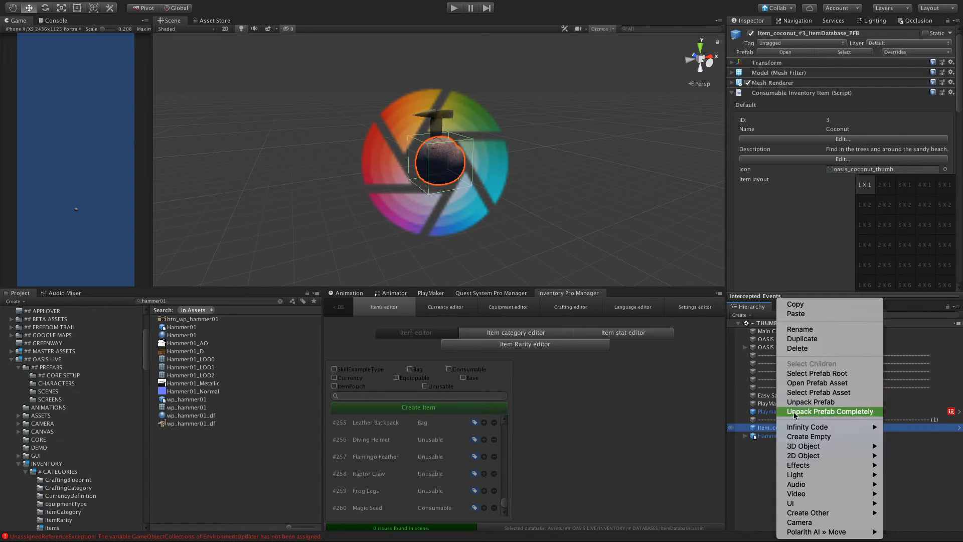
click(797, 348)
Step: Examine where the Main Camera and its view frustum lie relative to the Hammer01 object
click(767, 332)
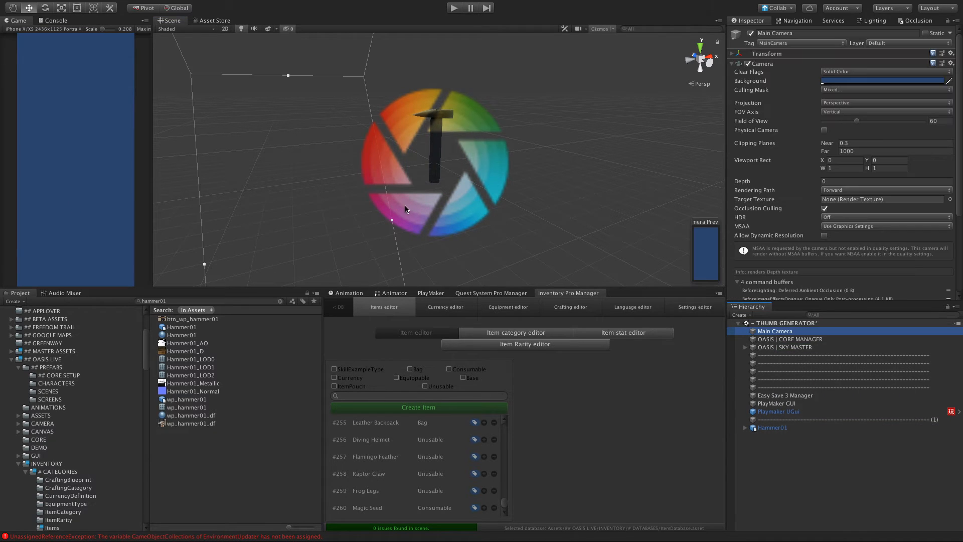
scroll(406, 209, down, 10)
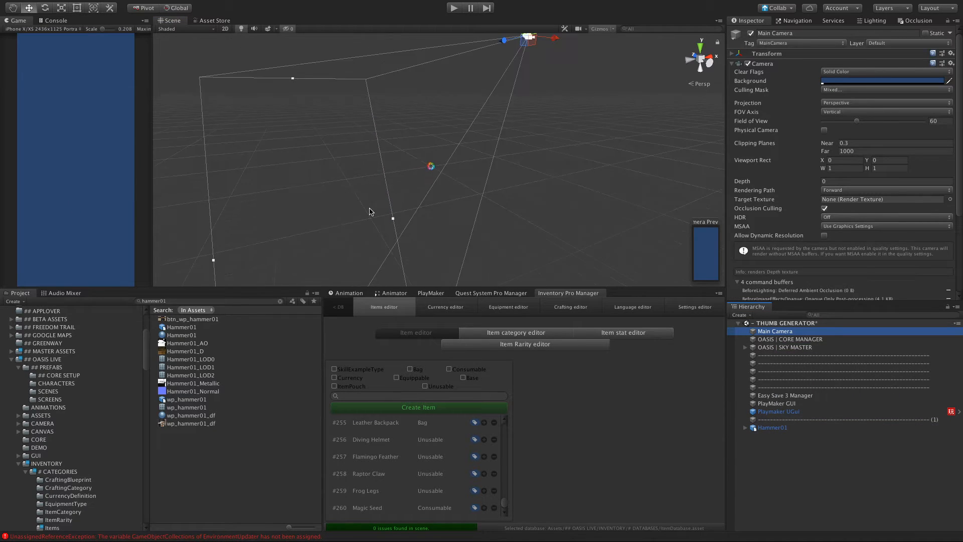
scroll(370, 209, down, 5)
alt+drag(410, 185, 739, 337)
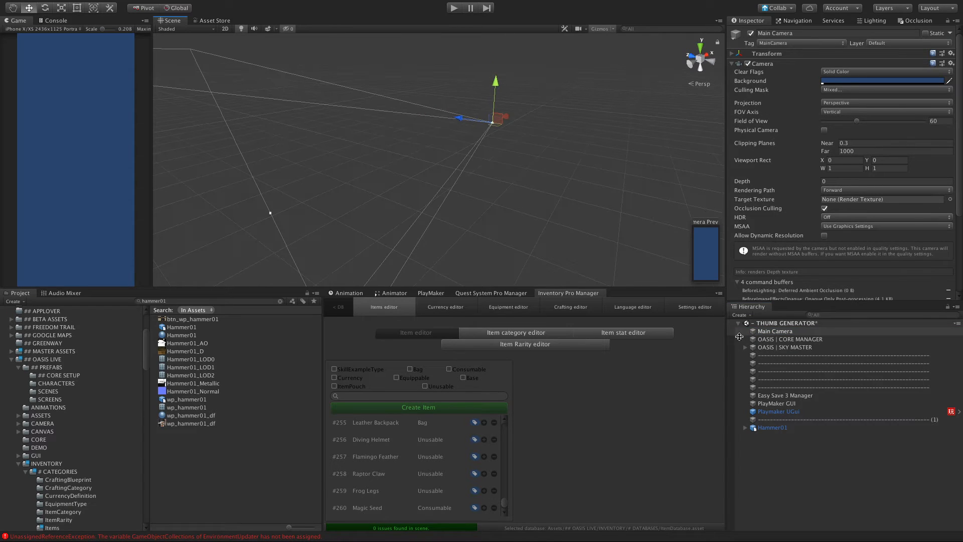
double_click(770, 428)
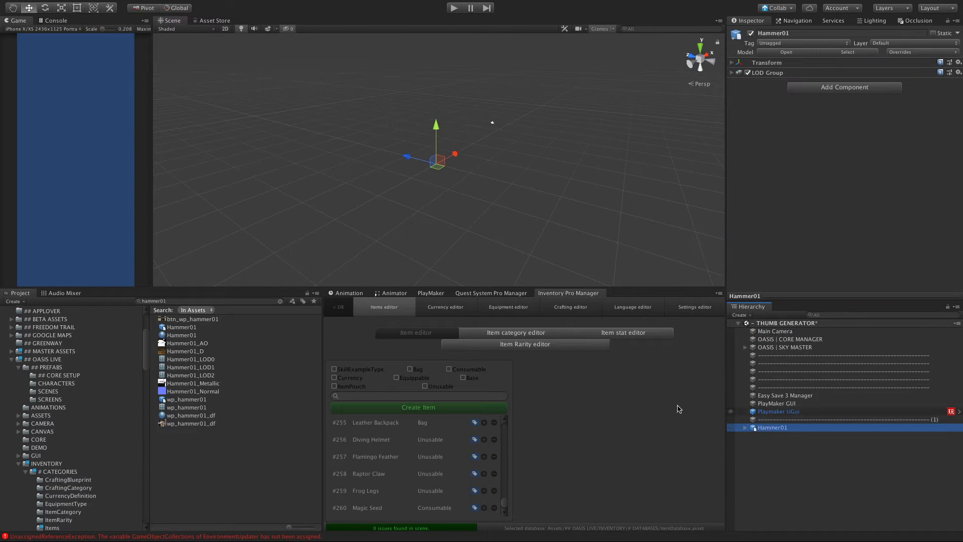
Step: Collapse the INVENTORY folder tree and open the INVENTORY folder inside ## OASIS LIVE
click(19, 464)
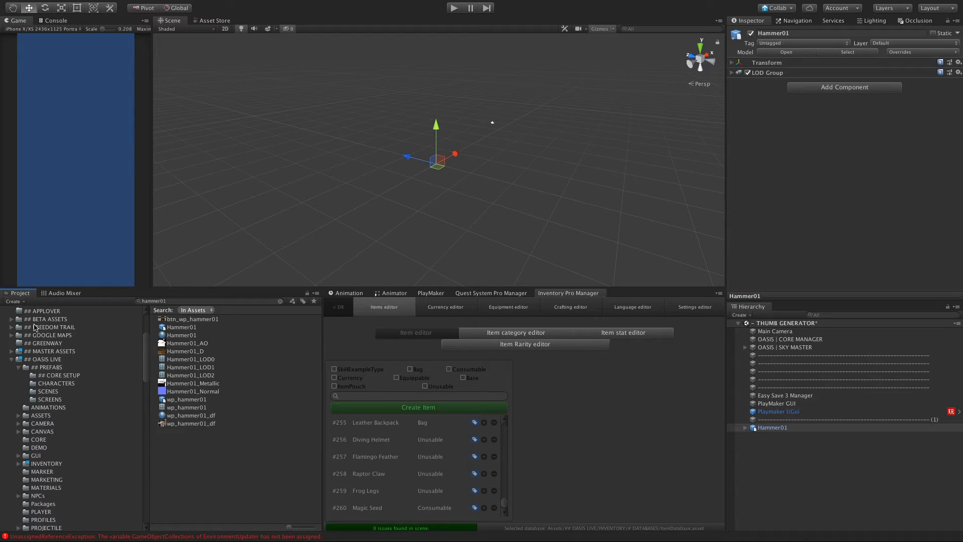
click(23, 359)
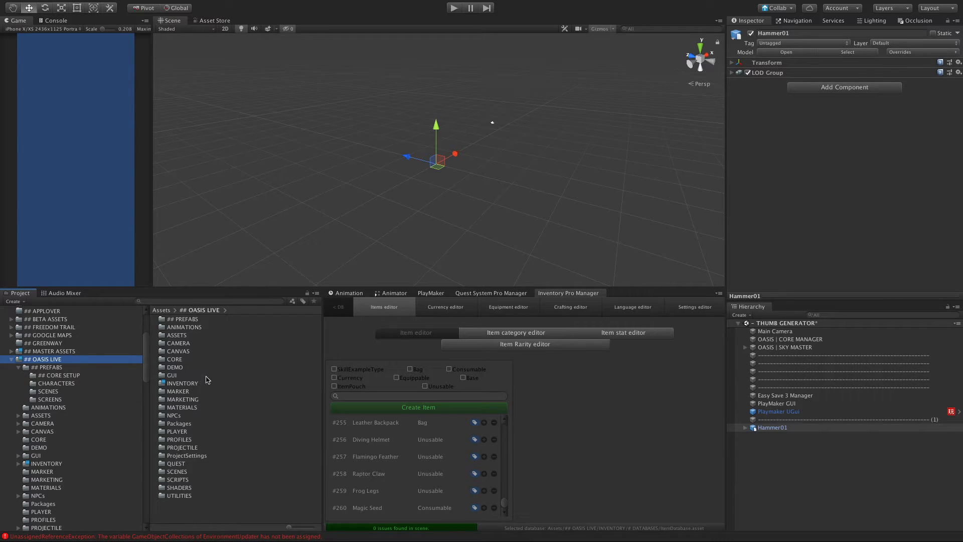
double_click(182, 383)
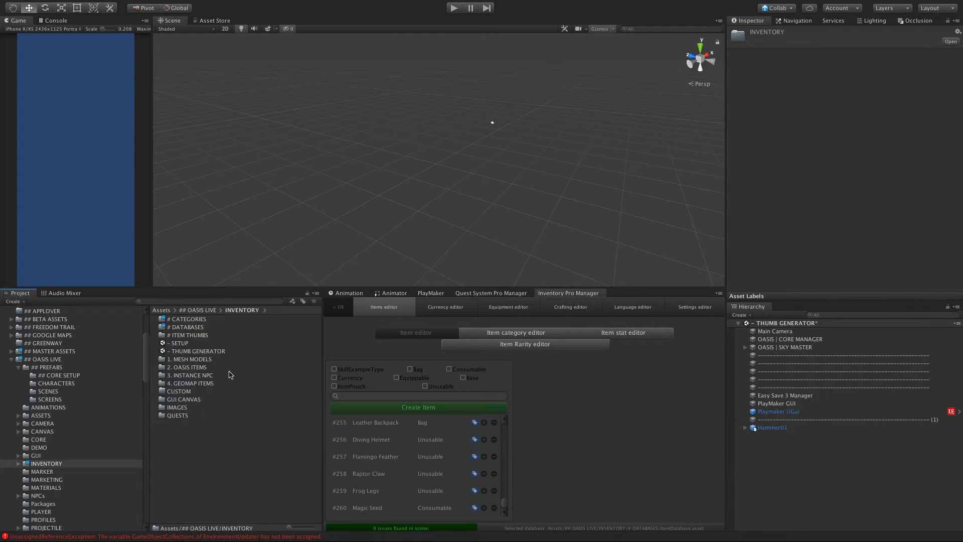
Step: Open the Equippable folder inside INVENTORY's 1. MESH MODELS folder
double_click(191, 360)
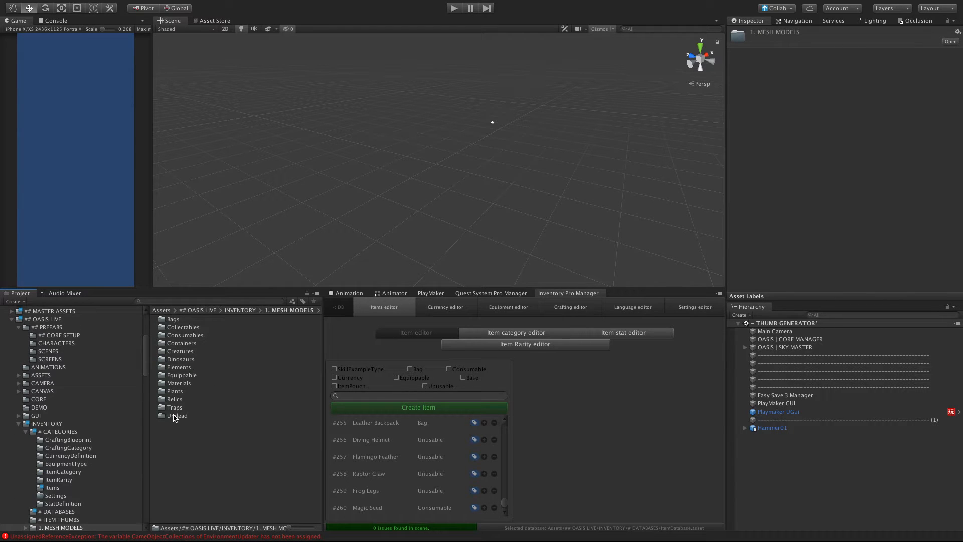
click(176, 385)
click(163, 376)
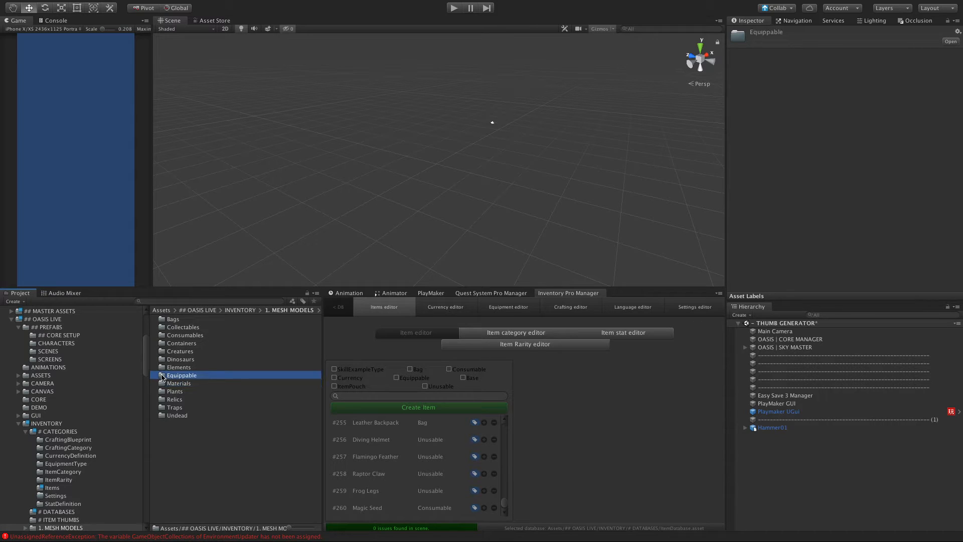
double_click(162, 377)
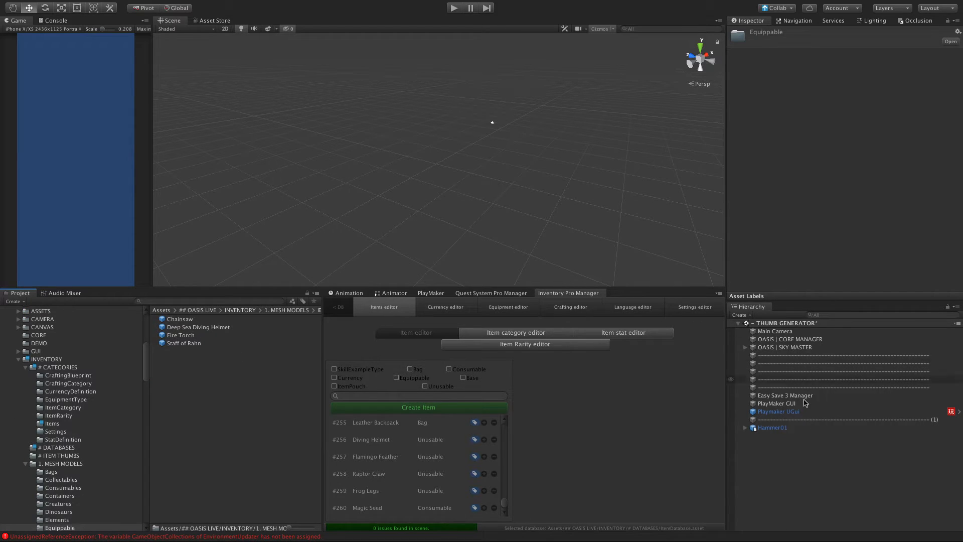
Step: Rename the Hammer01 object in the scene to Hammer
click(790, 428)
key(Return)
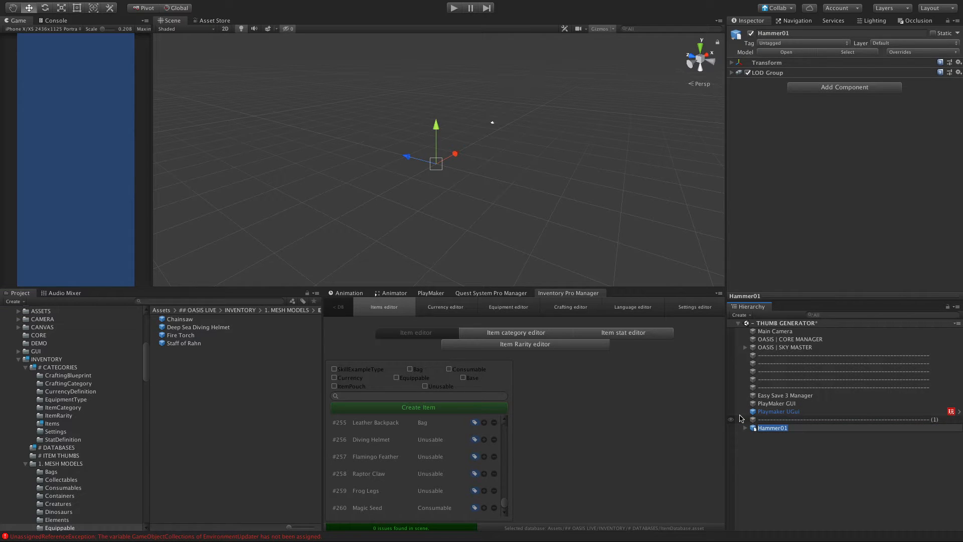
text(Hammer)
key(Return)
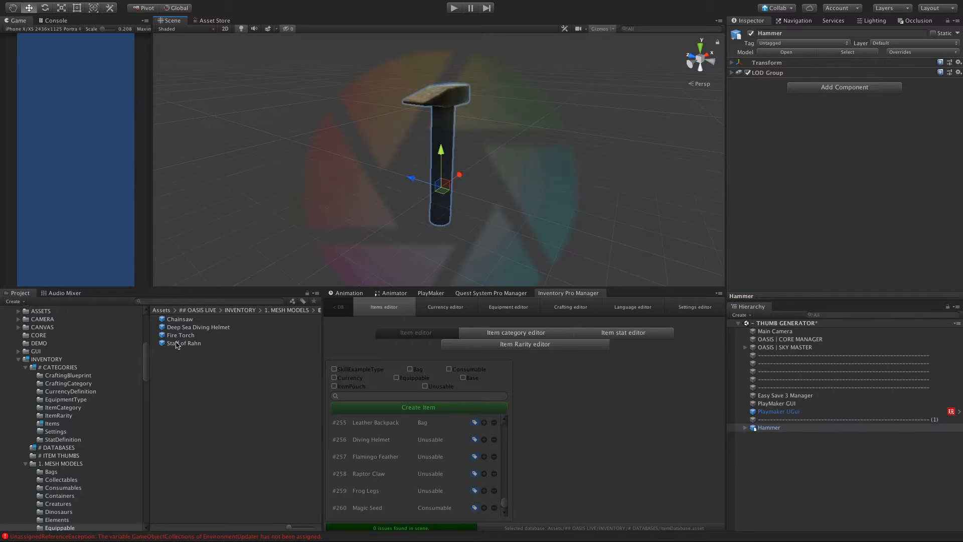
Step: Place the Deep Sea Diving Helmet model in the scene as a size reference and inspect it around the hammer
drag(184, 327, 800, 486)
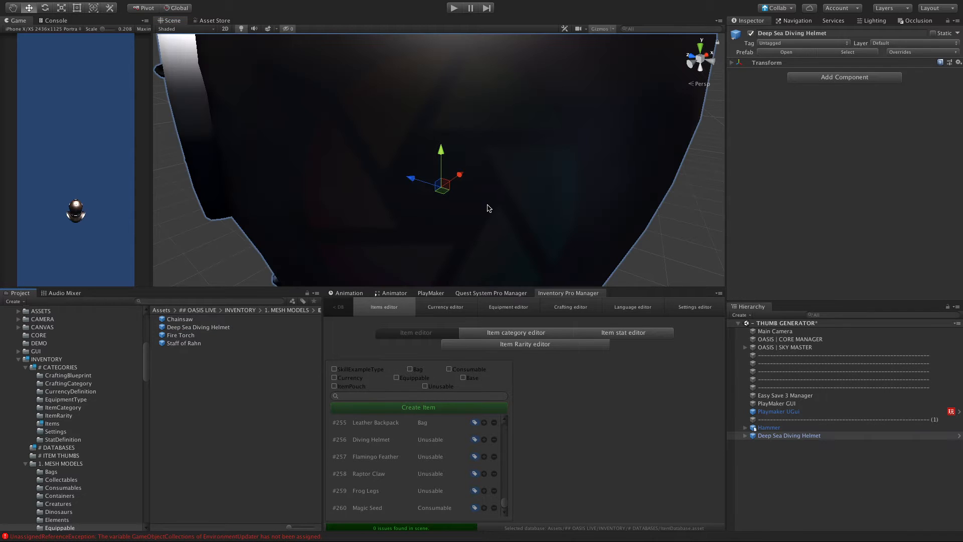
scroll(489, 208, down, 10)
scroll(486, 207, up, 12)
scroll(486, 207, down, 8)
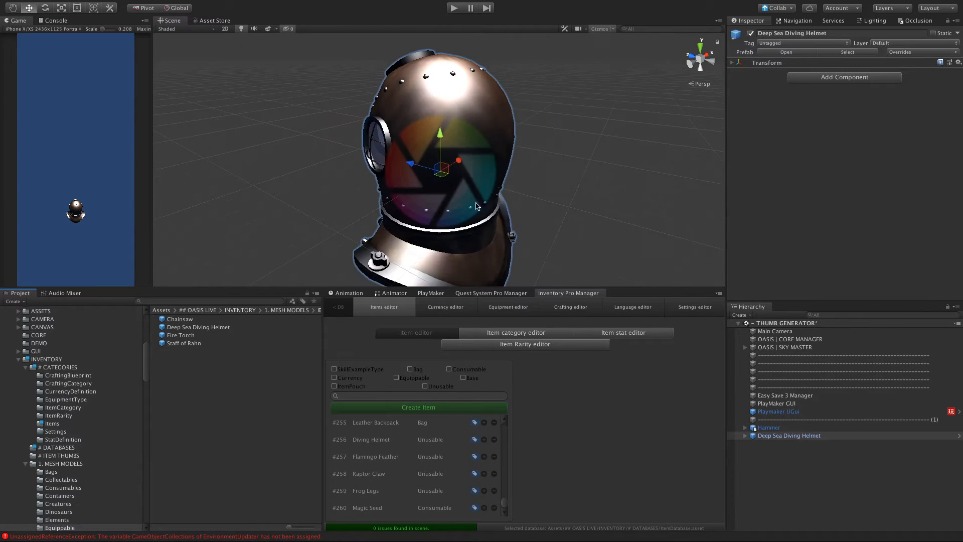
alt+drag(477, 207, 530, 210)
scroll(546, 201, up, 10)
scroll(546, 202, down, 6)
scroll(545, 201, down, 5)
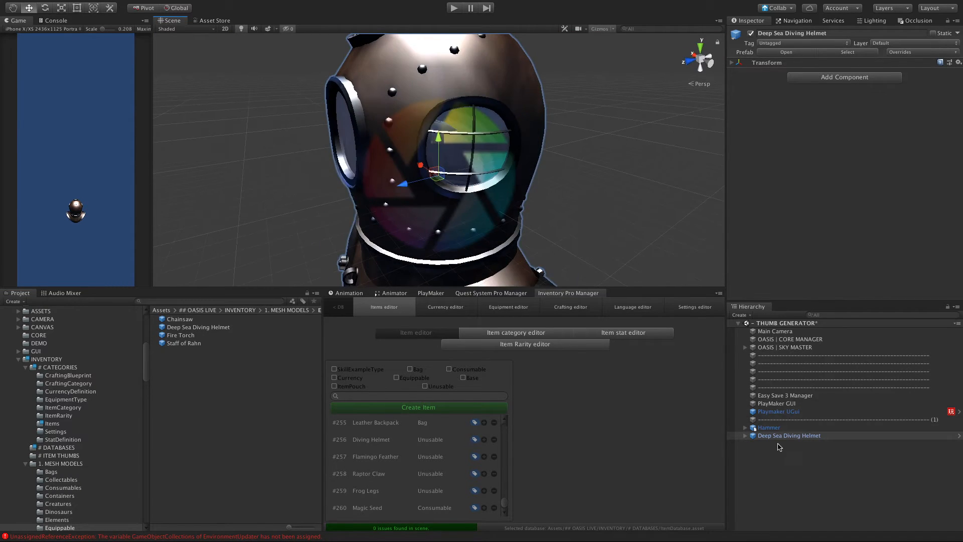
Step: Delete the Deep Sea Diving Helmet from the scene
click(767, 427)
click(773, 436)
right_click(773, 436)
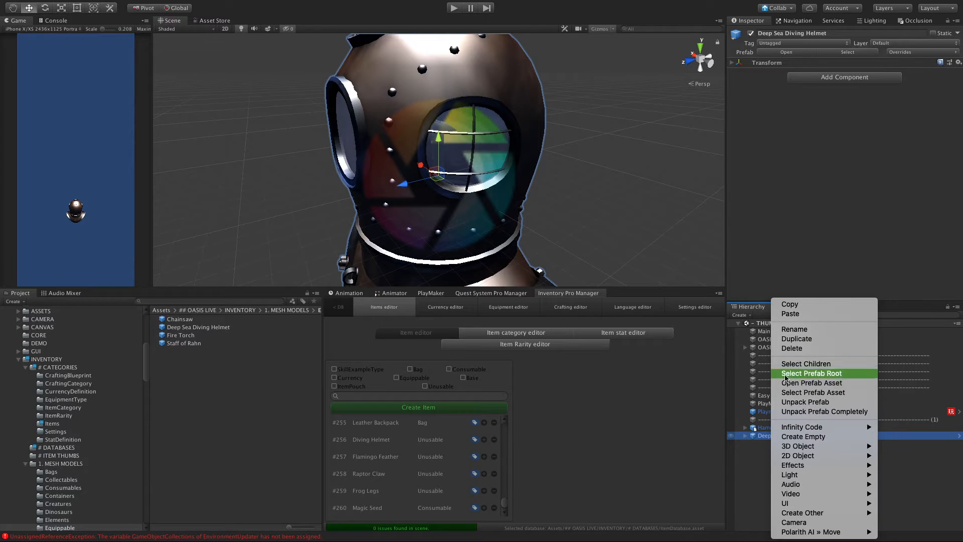
click(791, 348)
Step: Scale the Hammer object up uniformly to about 2.62
click(769, 428)
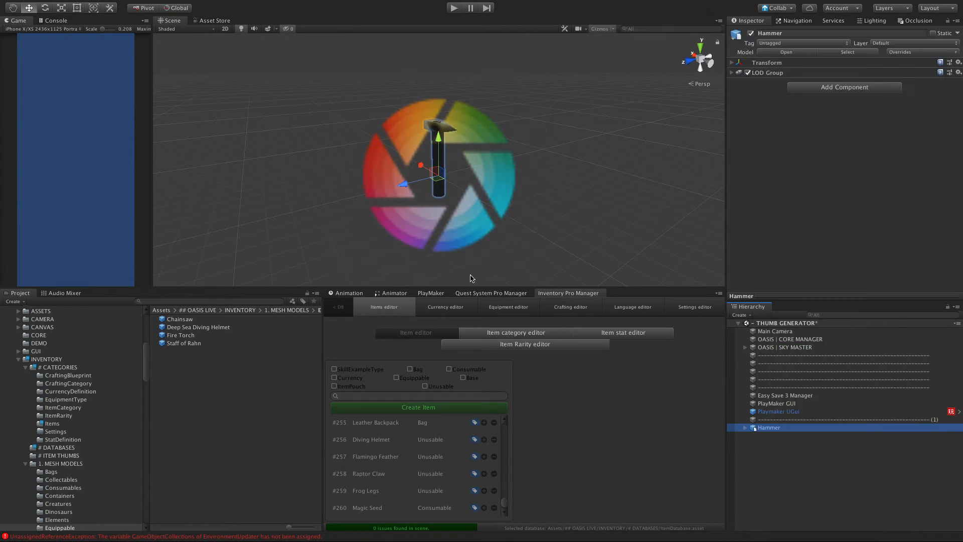
key(r)
drag(458, 179, 467, 176)
click(763, 466)
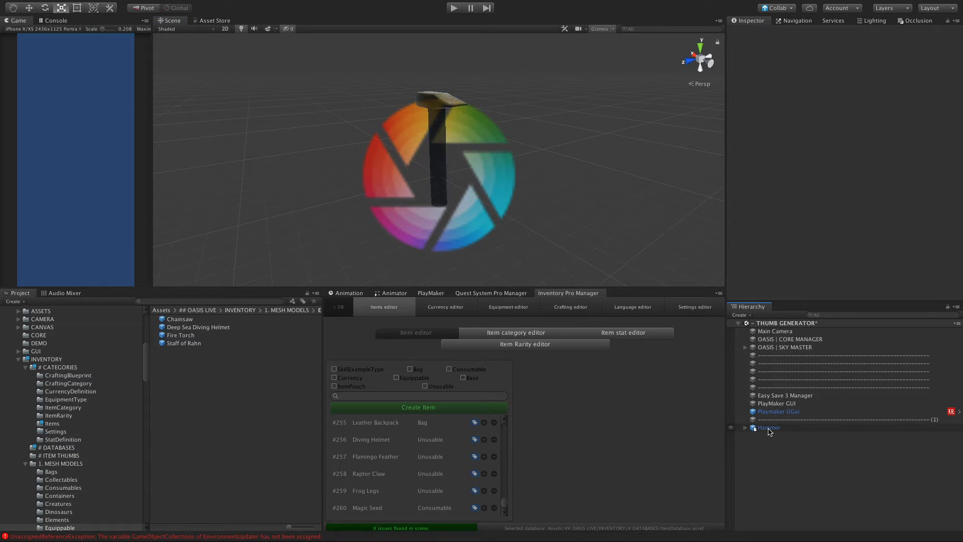
Step: Save the scene's Hammer as an original prefab in the Equippable folder and enlarge the lower panels
drag(769, 428, 171, 404)
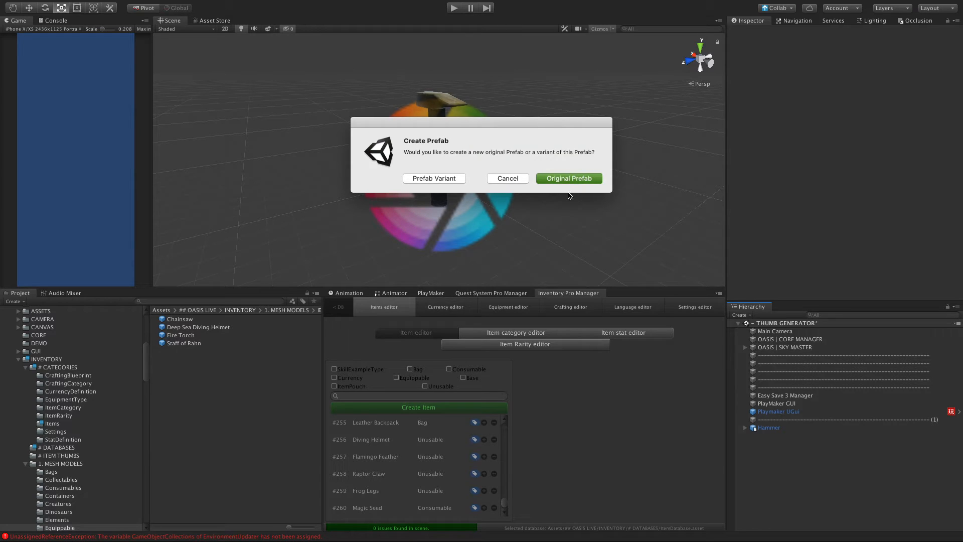
key(Return)
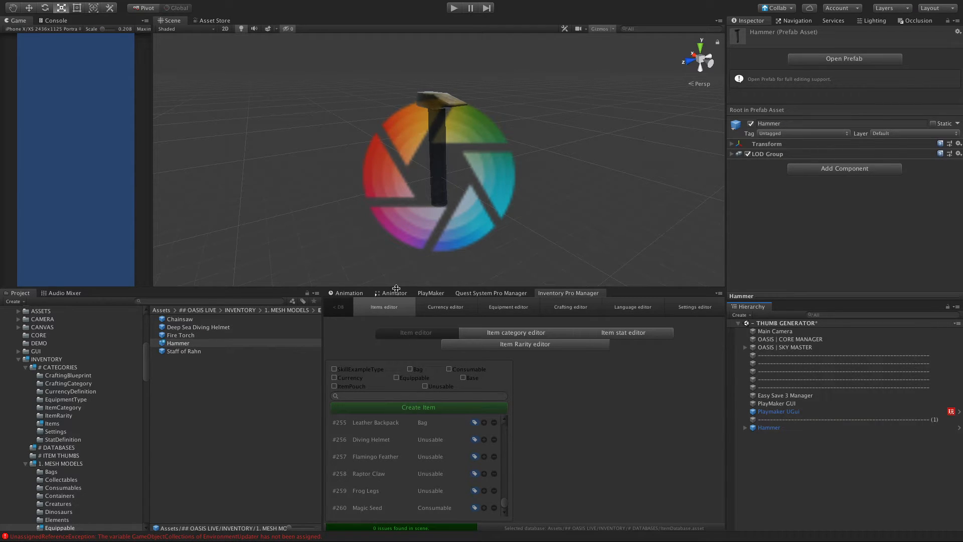
drag(394, 287, 395, 182)
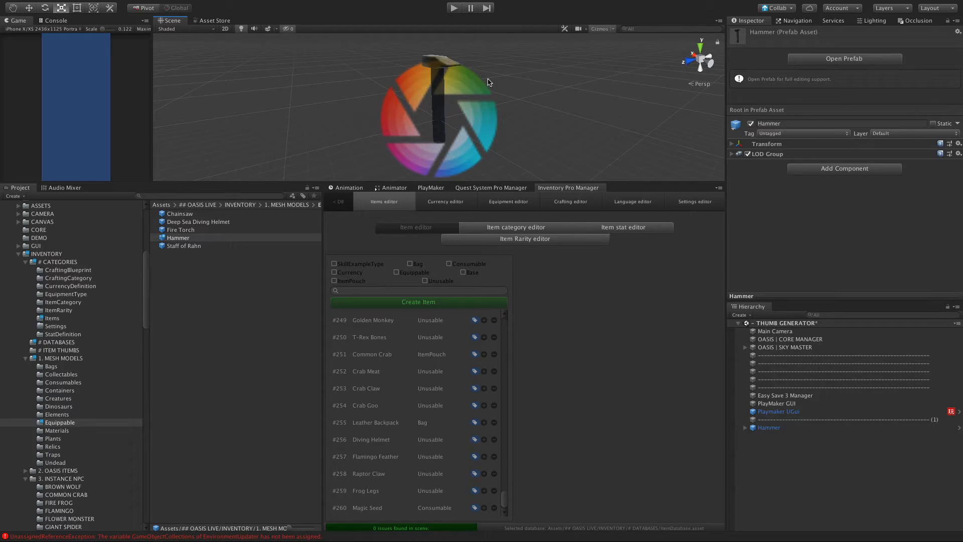
Step: Set the Hammer prefab's scale to 2.5 on X, Y and Z
click(173, 237)
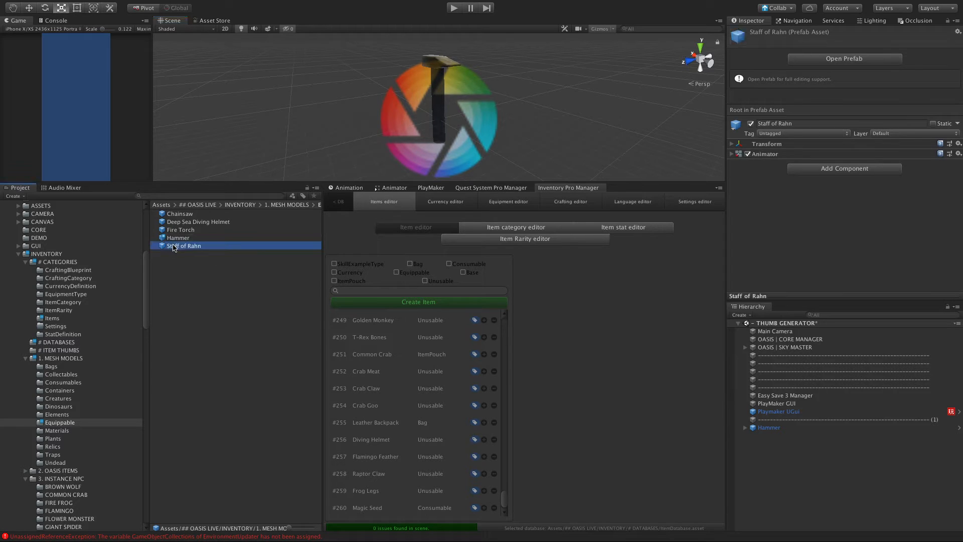
click(731, 144)
click(731, 144)
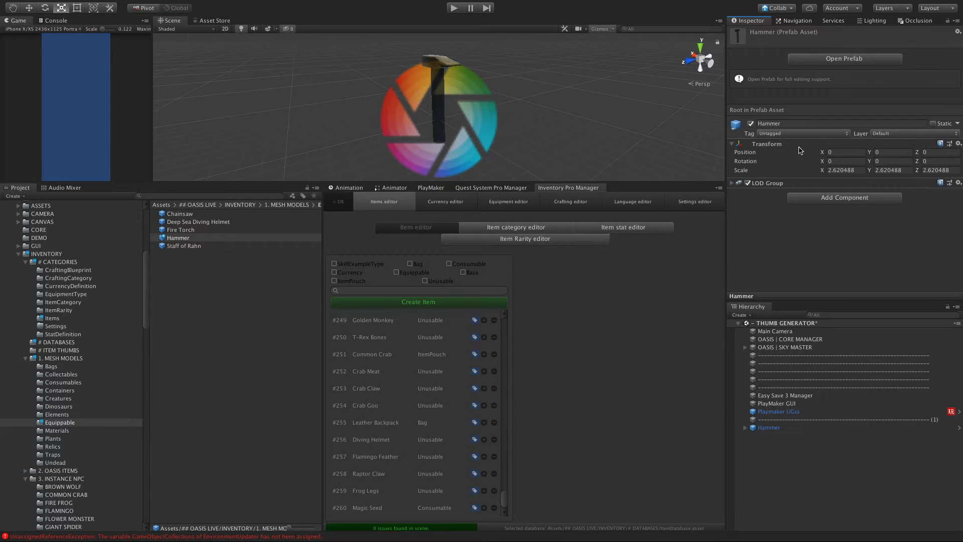
click(859, 170)
text(2.5)
key(Tab)
text(2)
key(Tab)
text(2.)
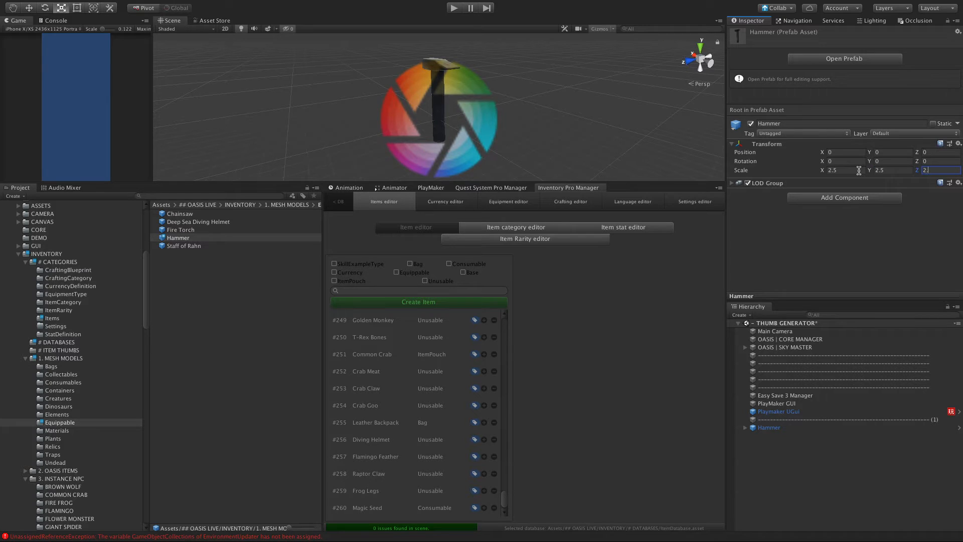
text(5)
key(Return)
click(163, 278)
click(176, 245)
click(179, 238)
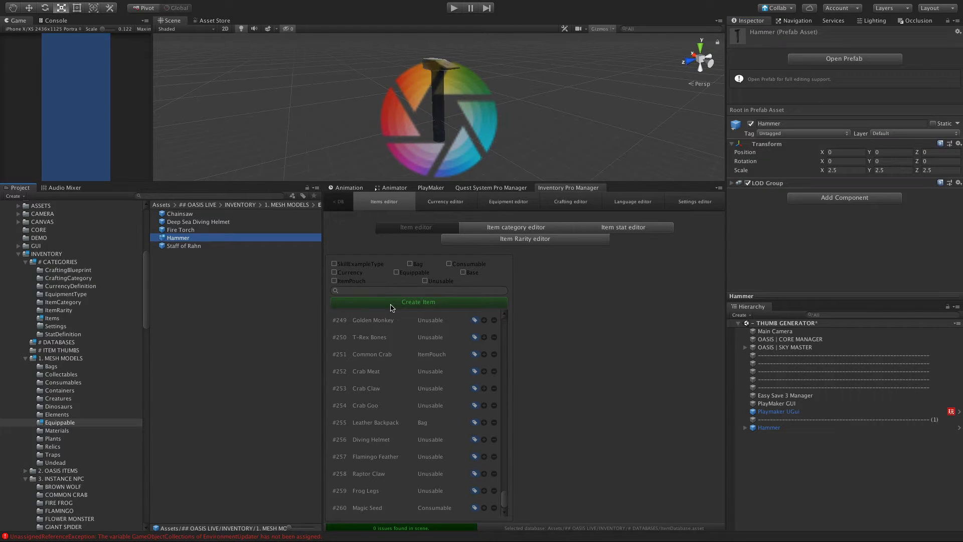
Step: Start a new inventory item of type ConsumableInventoryItem
click(391, 302)
drag(409, 285, 556, 242)
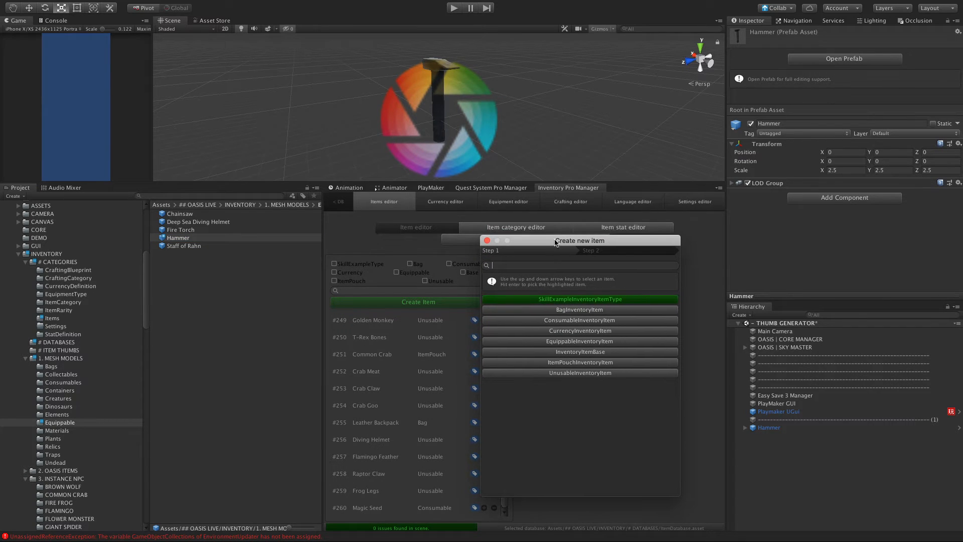
click(559, 321)
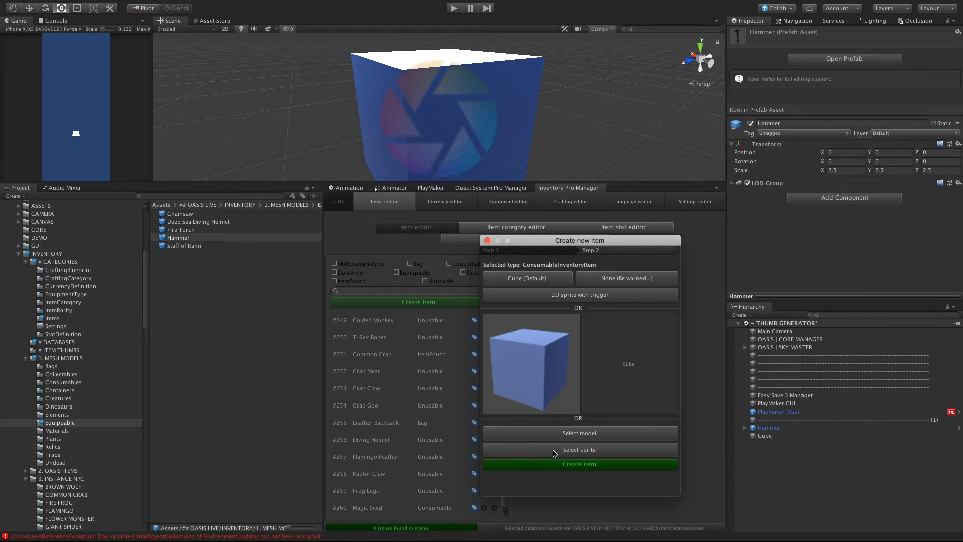
Step: Find the Hammer prefab, assign it as the new item's model, and create the item
click(540, 433)
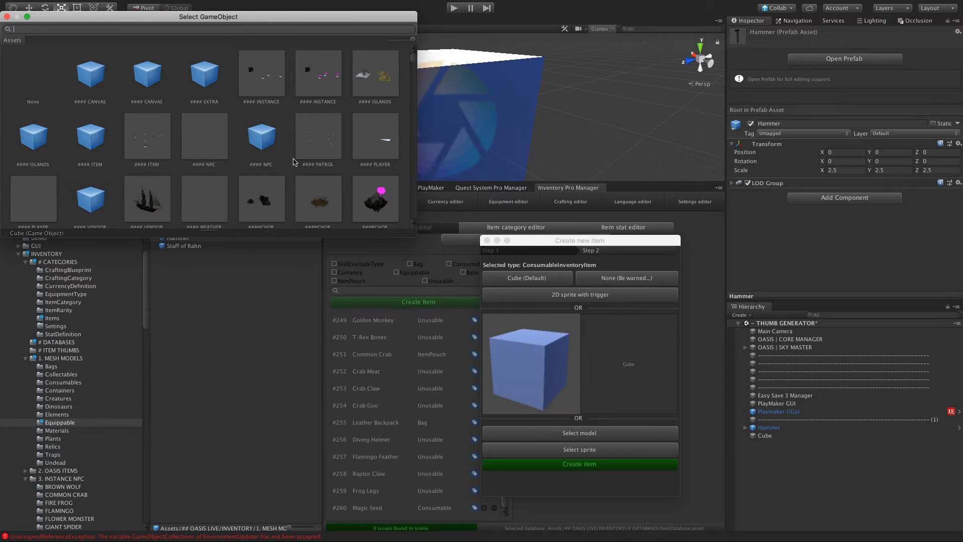
scroll(275, 119, down, 10)
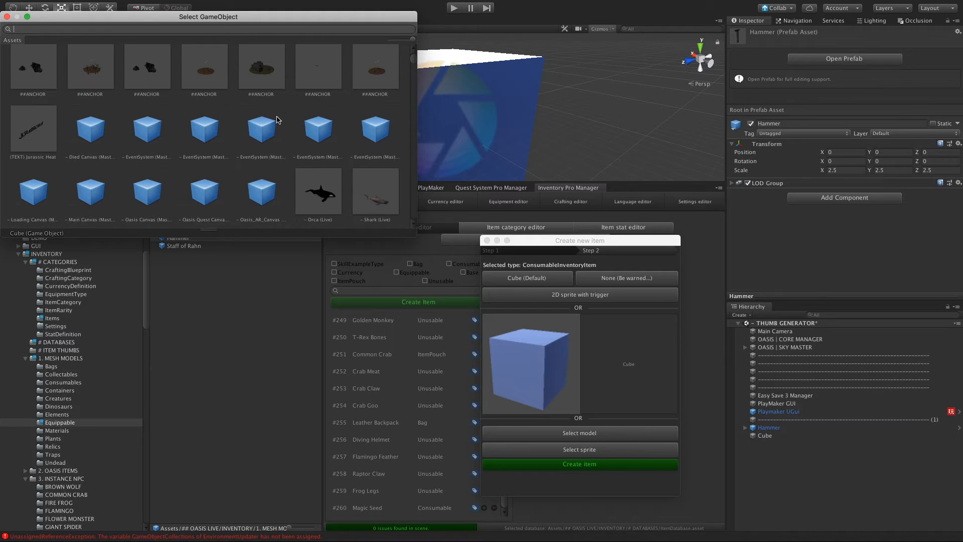
drag(246, 17, 291, 325)
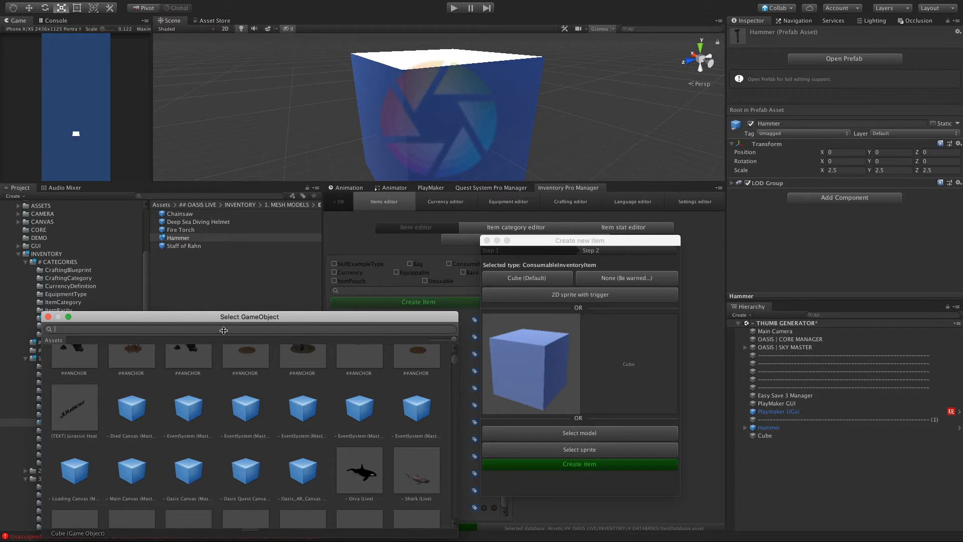
text(Hammer)
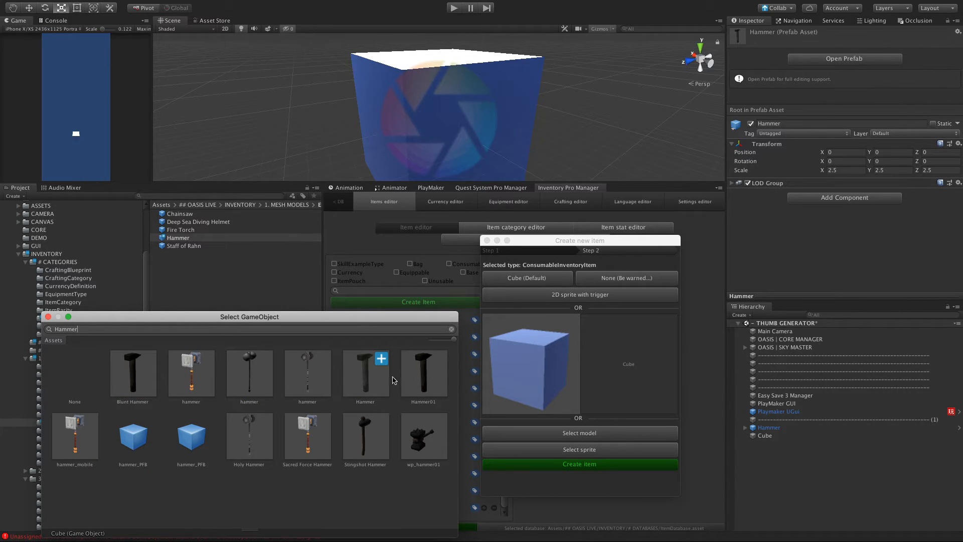
double_click(361, 379)
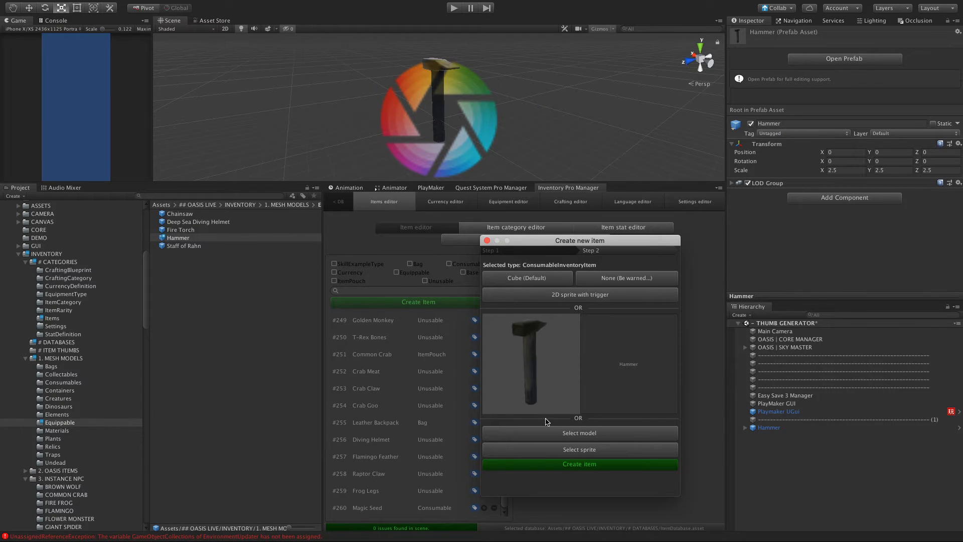
click(546, 464)
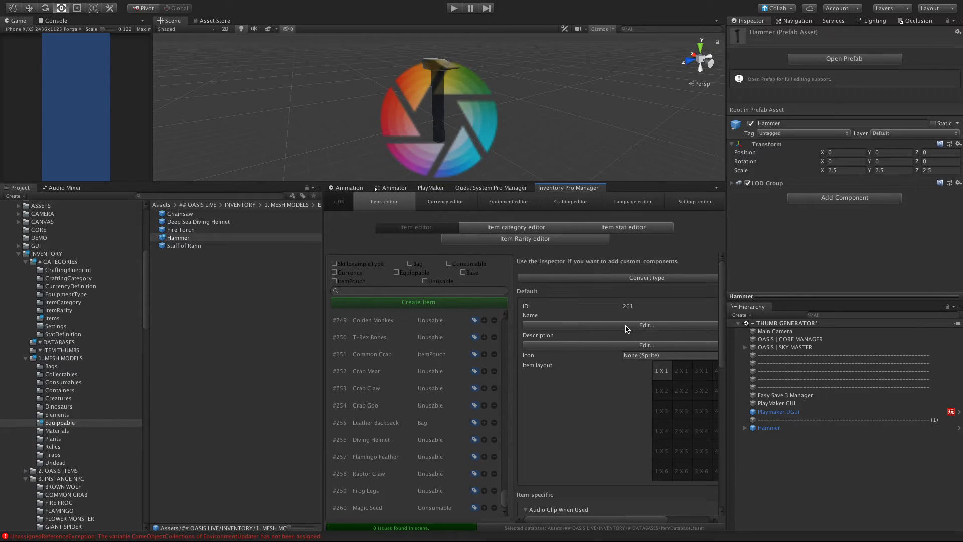
Step: Look through the new item's properties and name the item Hammer
scroll(624, 330, down, 10)
scroll(624, 330, right, 2)
scroll(633, 347, left, 1)
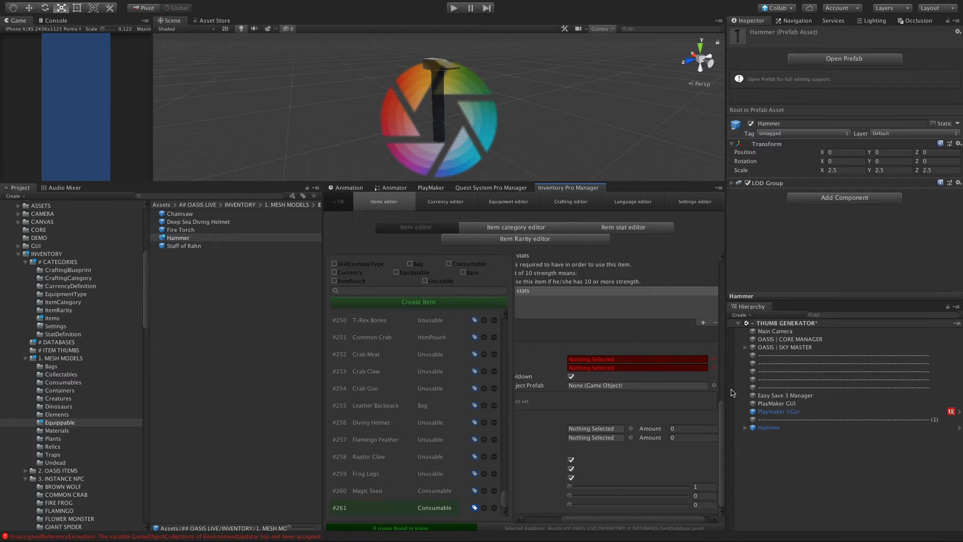
drag(729, 354, 733, 354)
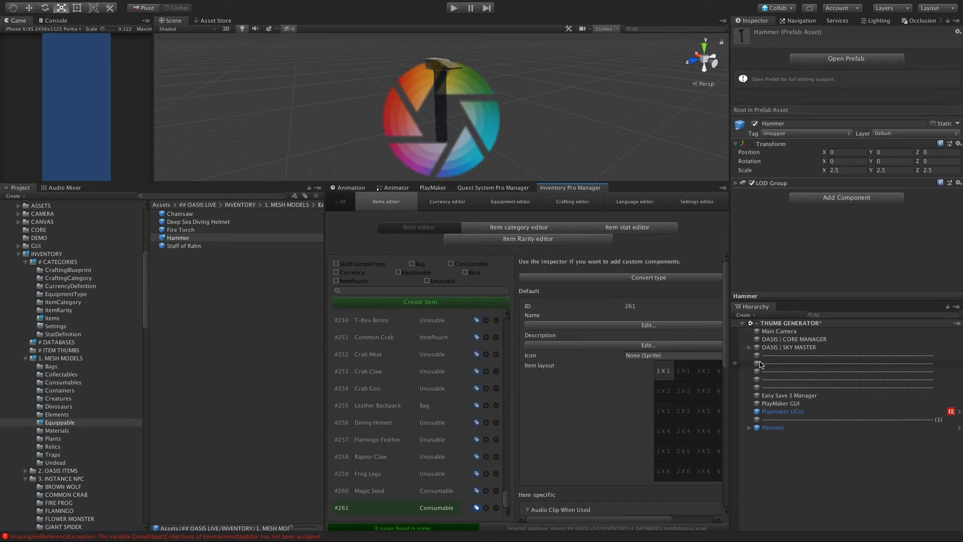
click(615, 326)
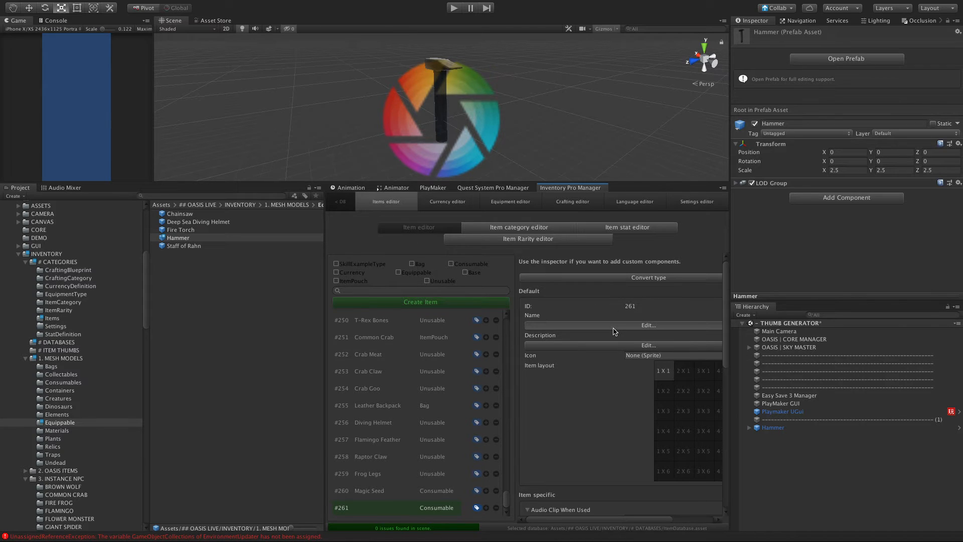
click(488, 214)
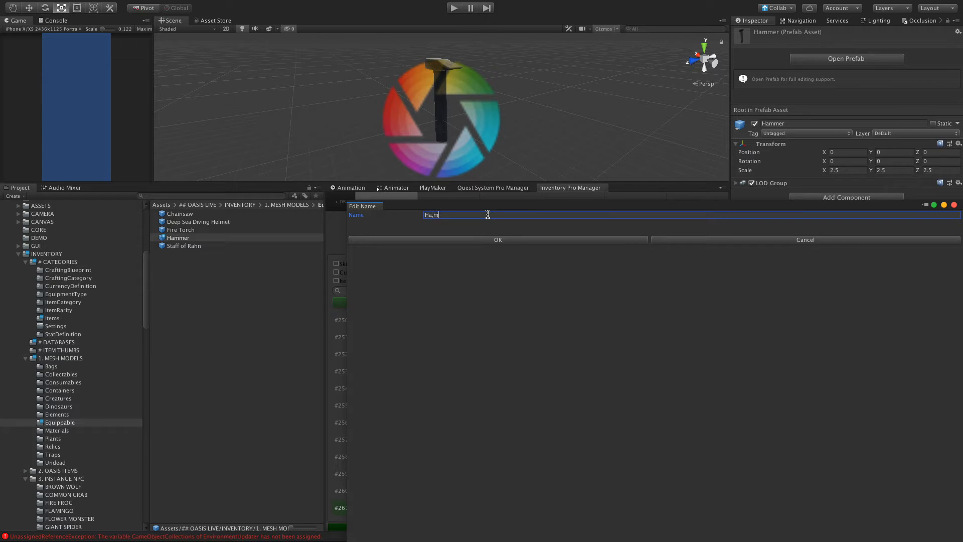
click(480, 240)
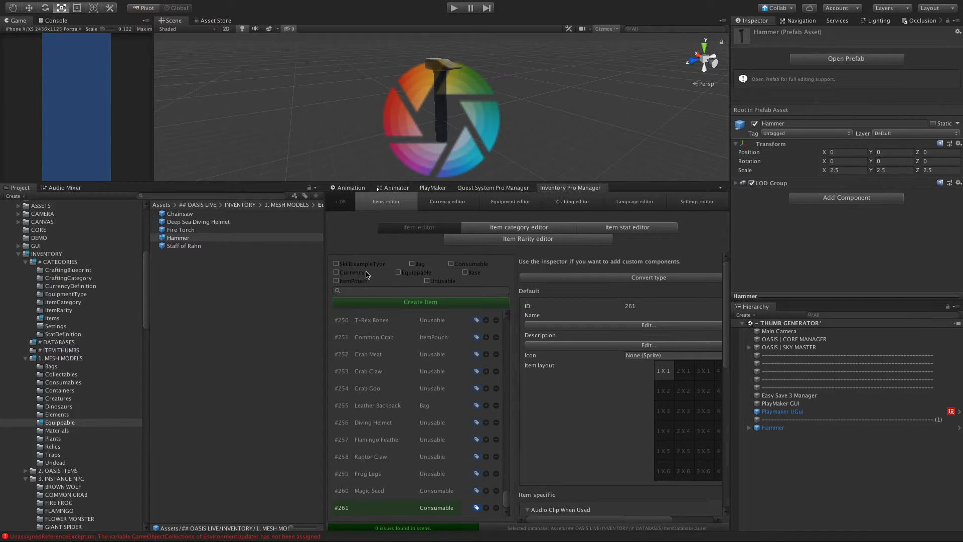
Step: Find the Item_hammer_#261_ItemDatabase_PFB prefab in the Items folder of INVENTORY's # CATEGORIES and select it
click(240, 205)
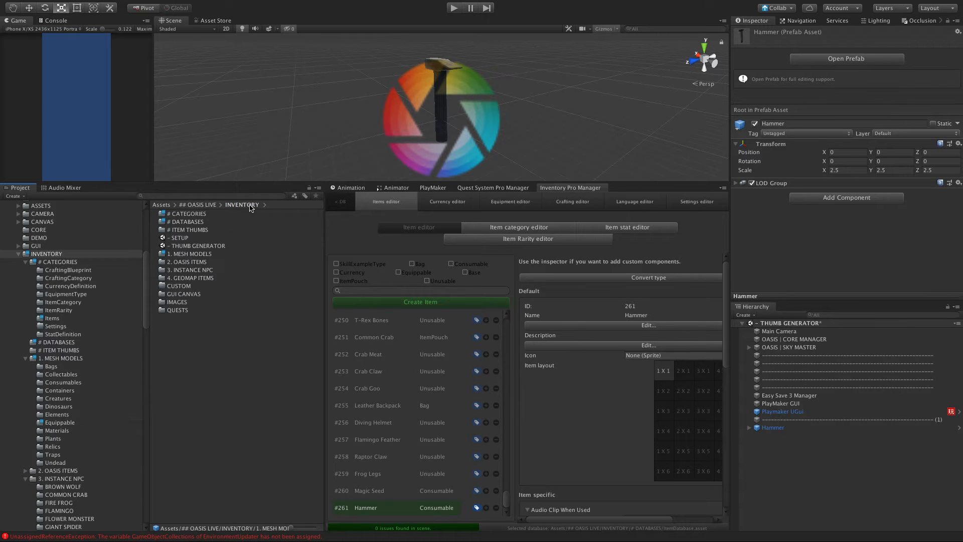
double_click(172, 215)
double_click(175, 261)
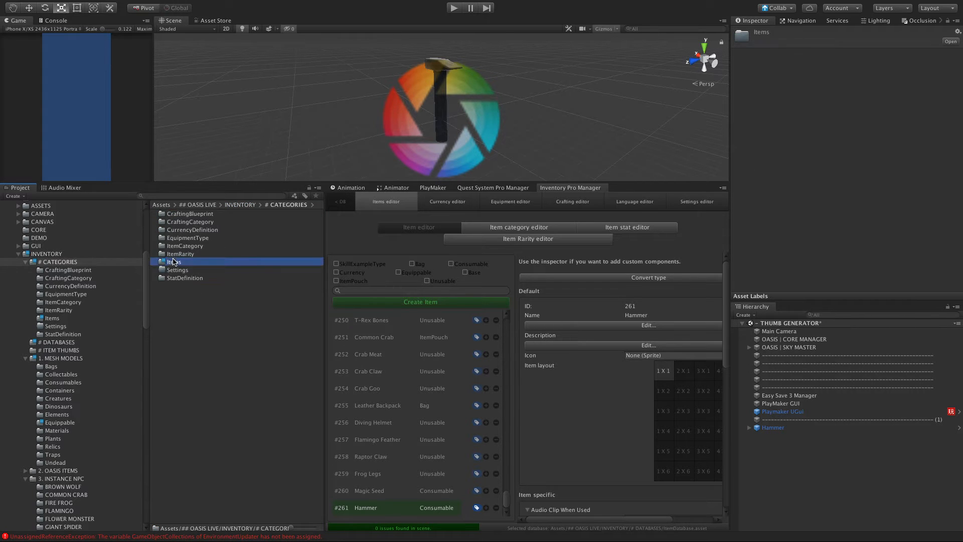
scroll(220, 287, down, 20)
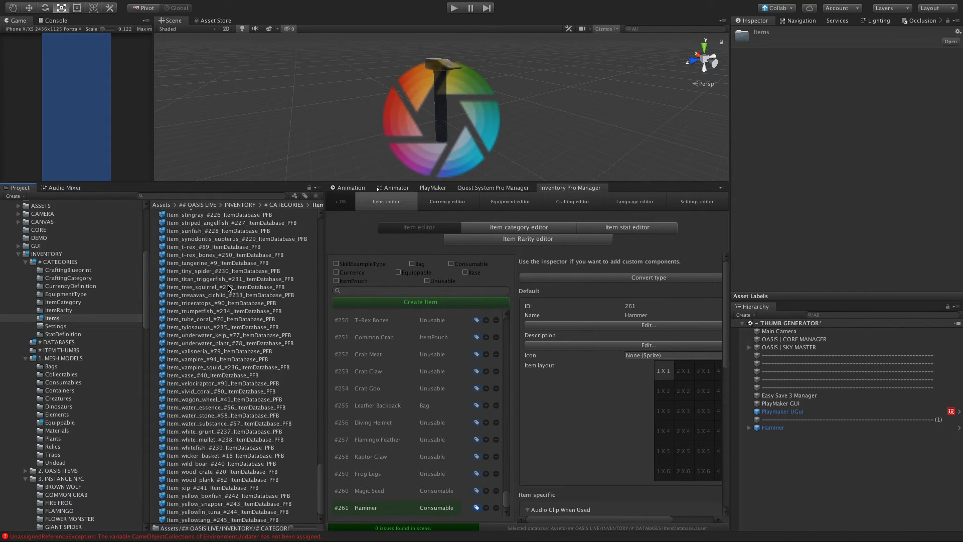
scroll(230, 287, up, 20)
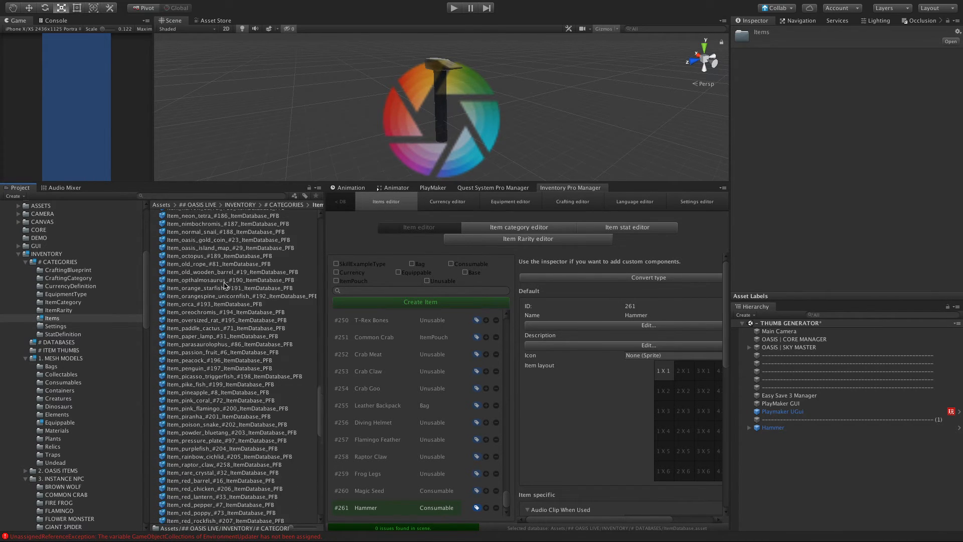
scroll(224, 284, up, 15)
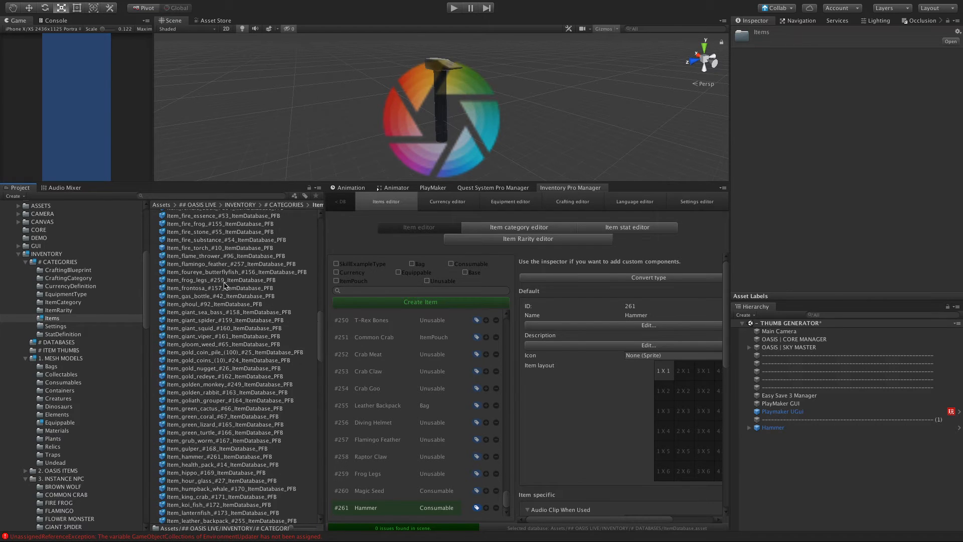
scroll(225, 284, down, 7)
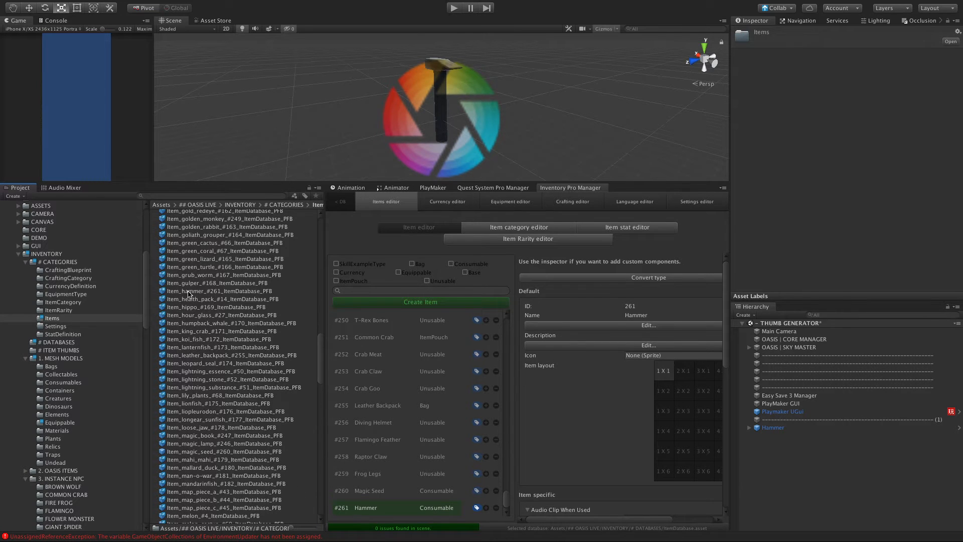
click(188, 292)
Step: Widen the Inspector so the hammer item's consumable properties have more room
scroll(850, 227, down, 5)
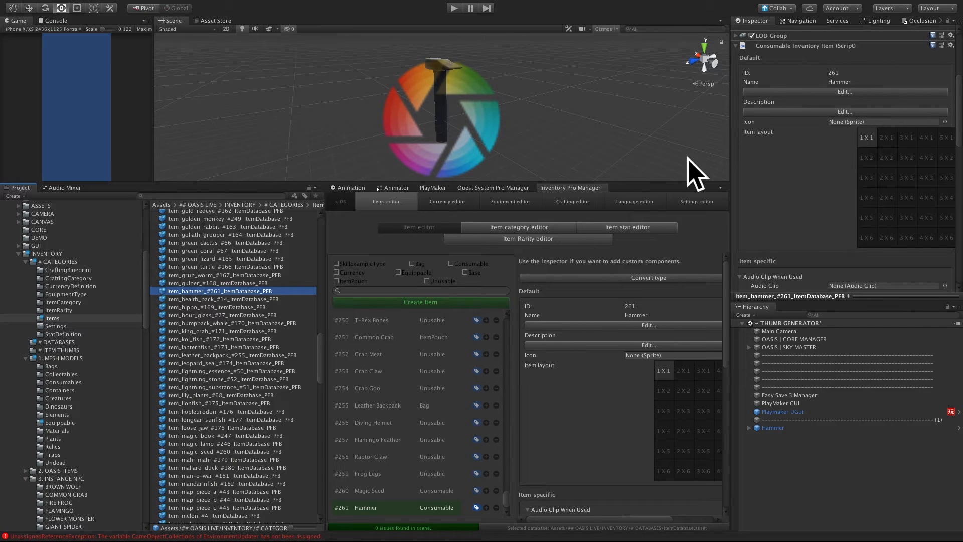
click(730, 148)
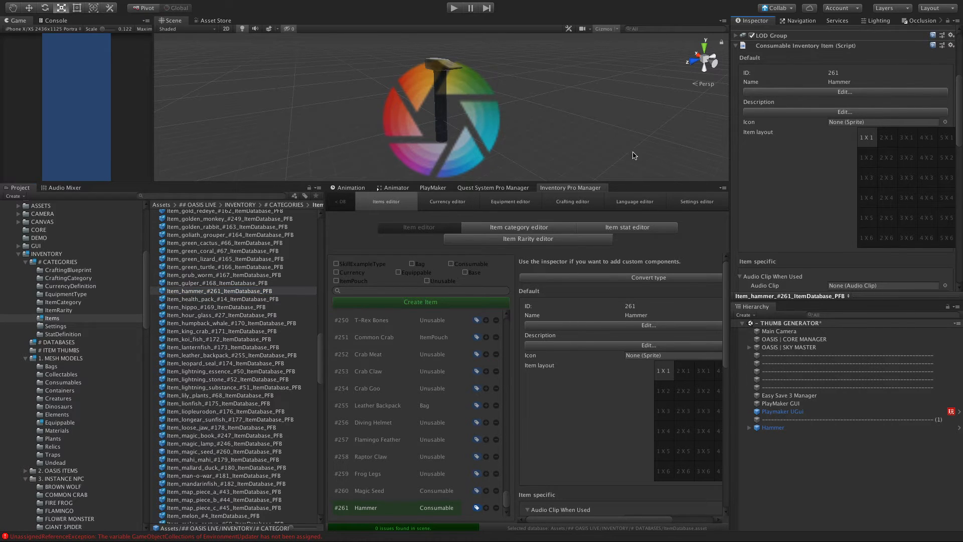
drag(726, 179, 686, 181)
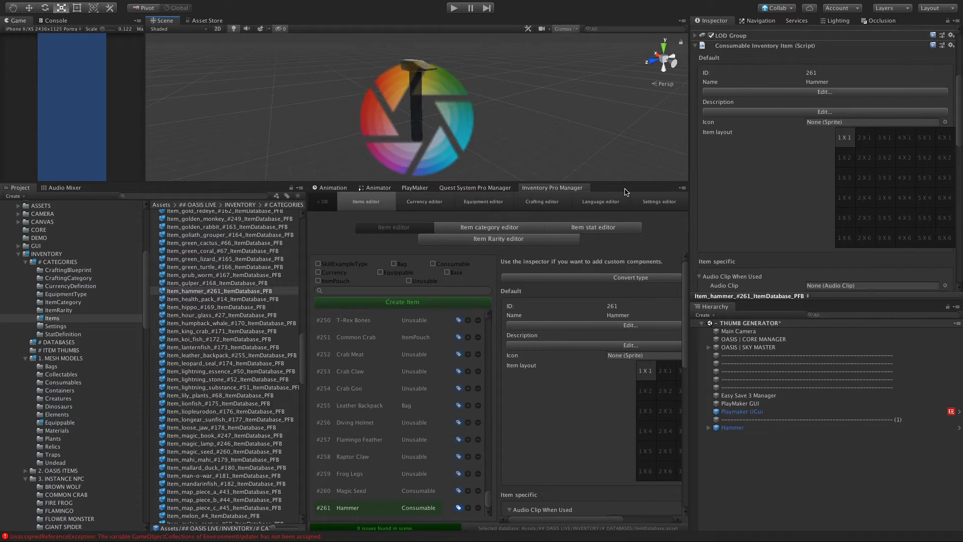
drag(625, 192, 622, 191)
Step: Set the hammer item's rarity to Uncommon and its category to Quest
scroll(802, 165, down, 10)
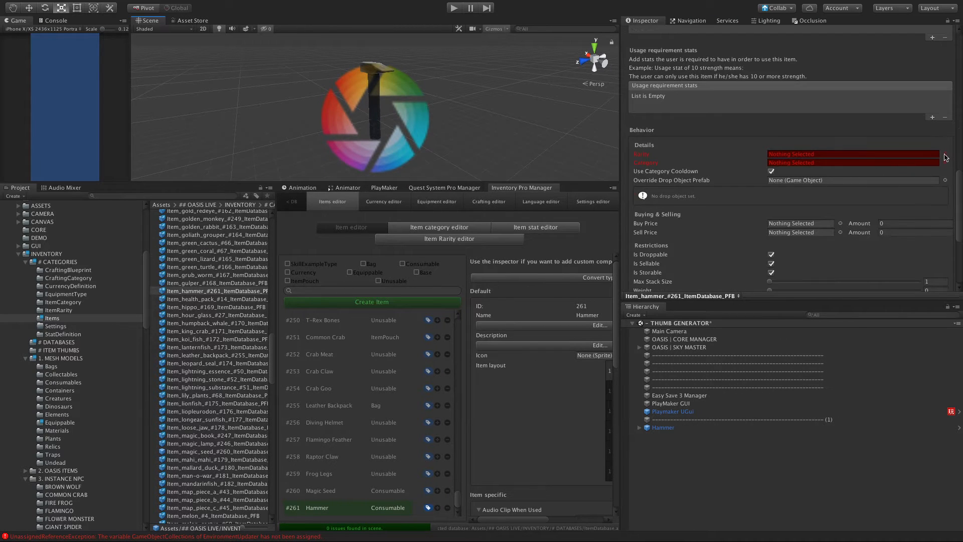
click(945, 155)
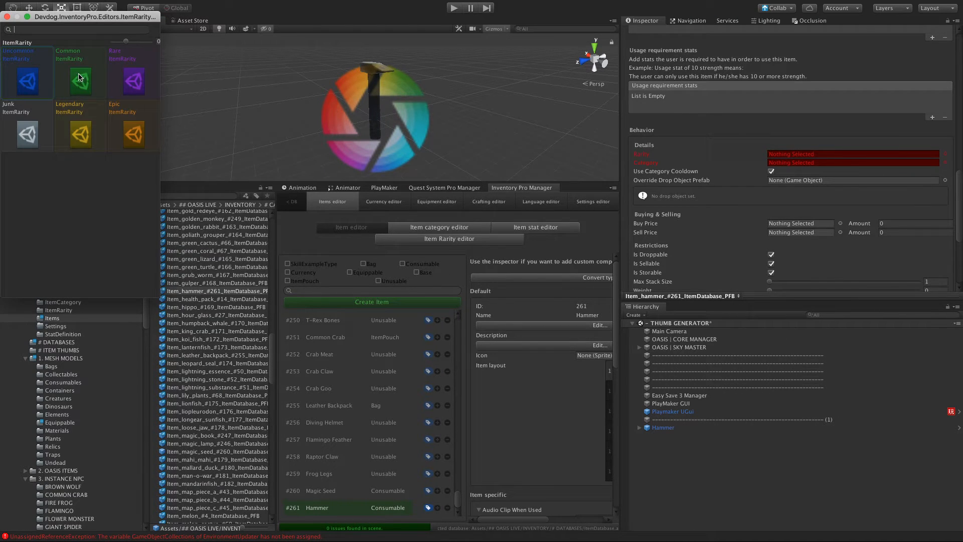
double_click(48, 72)
click(945, 163)
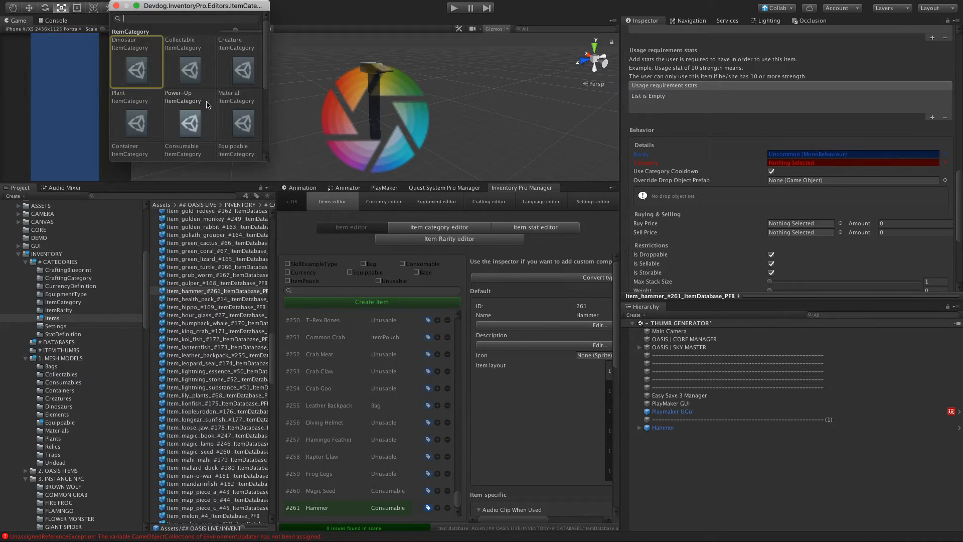
drag(269, 160, 369, 211)
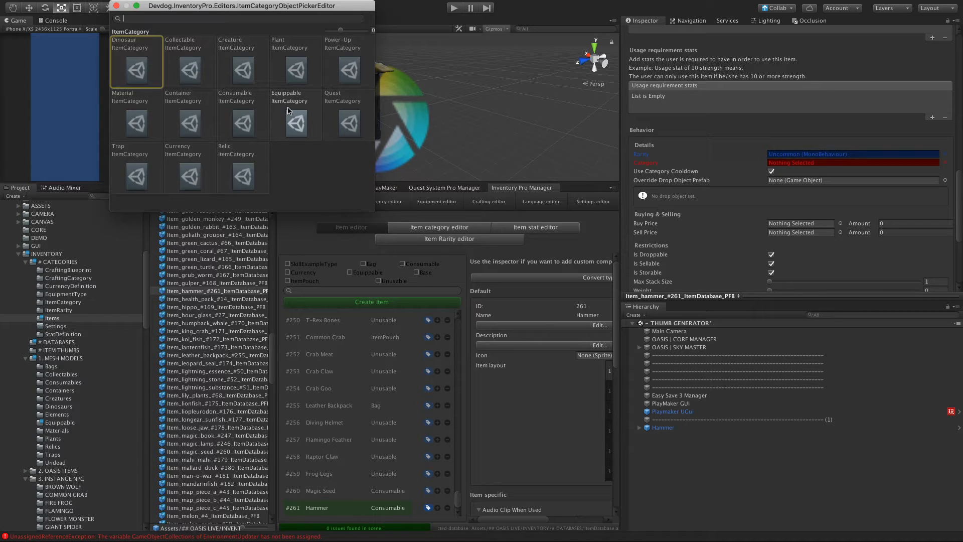
double_click(346, 116)
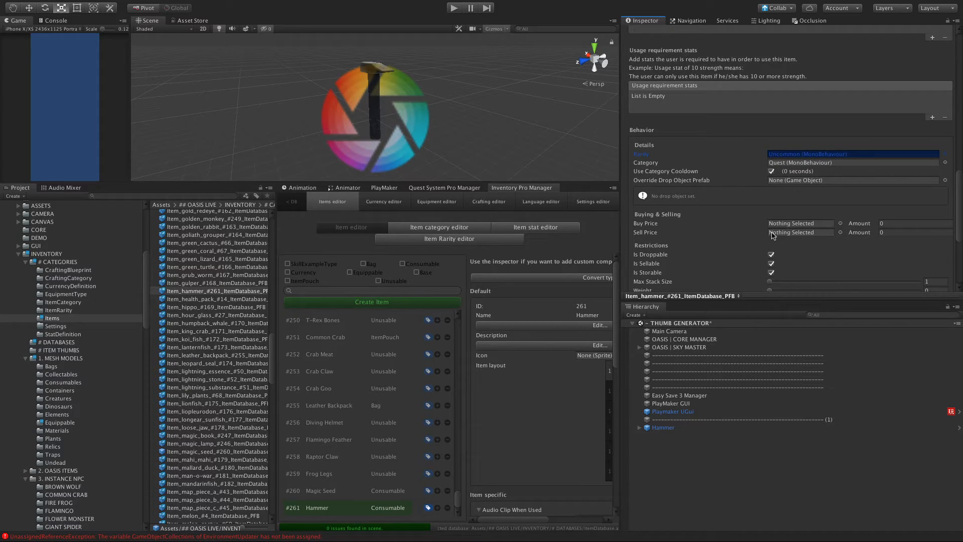
Step: Turn off Is Droppable, Is Sellable and Is Storable in the hammer item's restrictions
scroll(754, 245, down, 3)
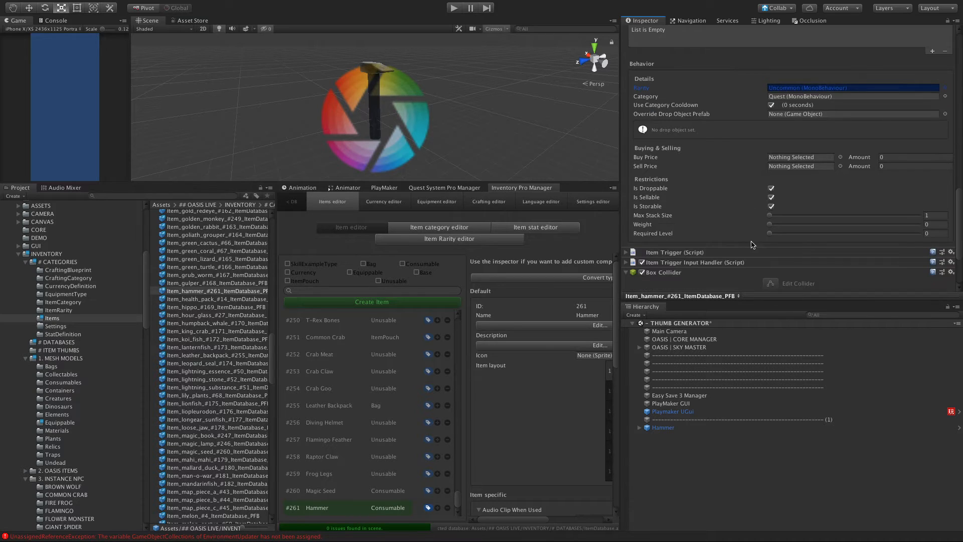
click(771, 188)
click(771, 197)
click(771, 206)
scroll(721, 180, up, 15)
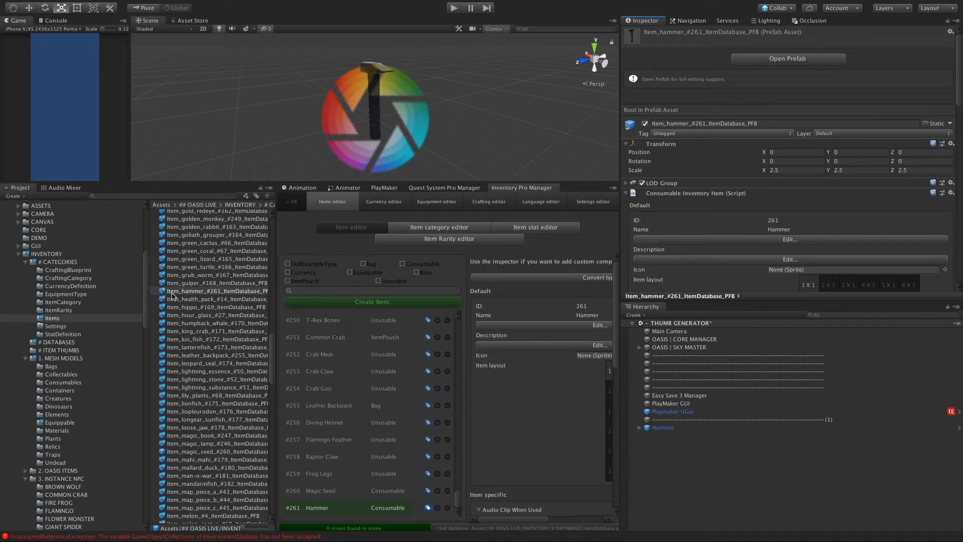
Step: Select the Hammer in the thumbnail scene and scale it up uniformly to about 34
click(681, 430)
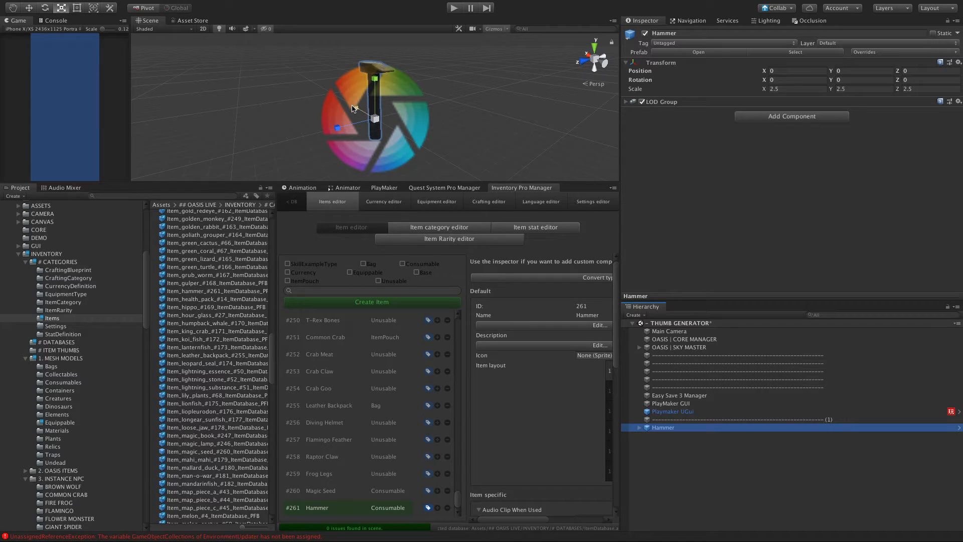
scroll(374, 109, down, 5)
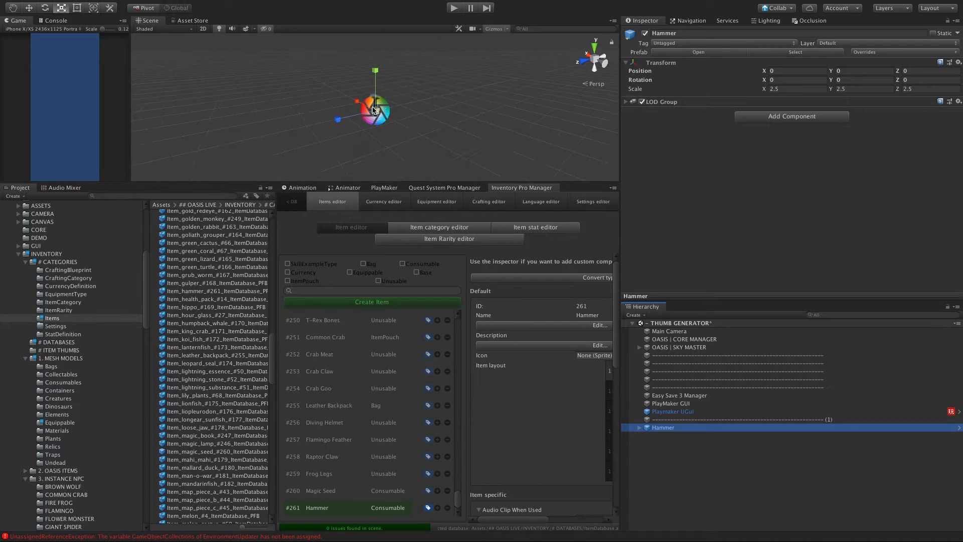
drag(373, 109, 617, 103)
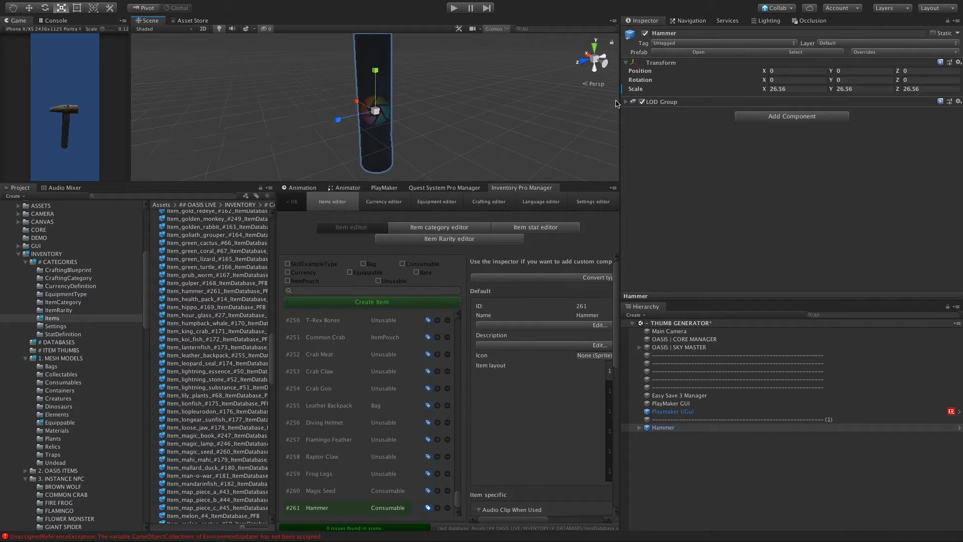
mouse_move(373, 112)
mouse_down()
mouse_move(379, 123)
mouse_move(385, 103)
mouse_move(353, 149)
mouse_move(406, 144)
mouse_move(360, 143)
mouse_move(403, 115)
mouse_move(396, 100)
mouse_move(381, 128)
mouse_move(377, 103)
mouse_up()
key(f)
Step: Tilt the Hammer to a rotation of about 39, 3.5, -15 and move it to about X -0.79, Y 2.35
key(e)
key(w)
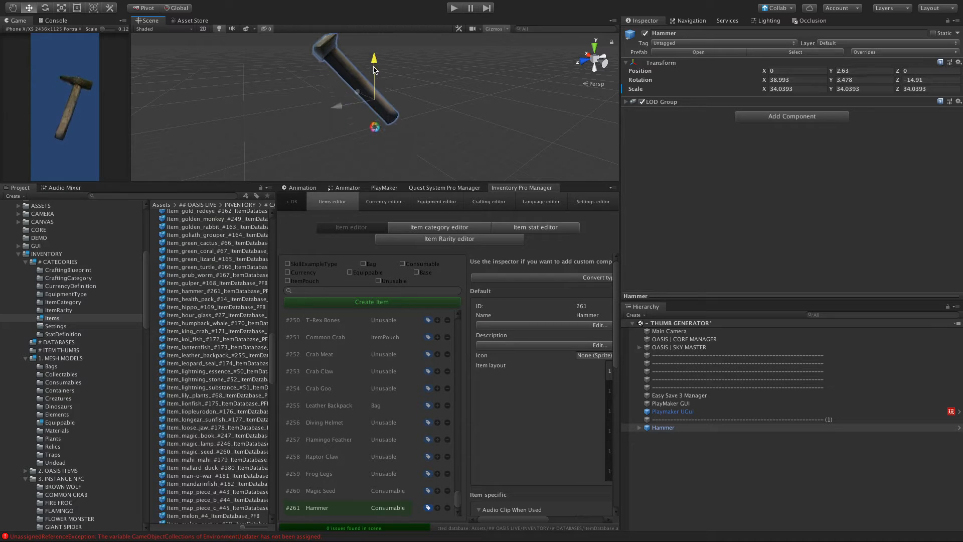
drag(375, 57, 376, 61)
key(e)
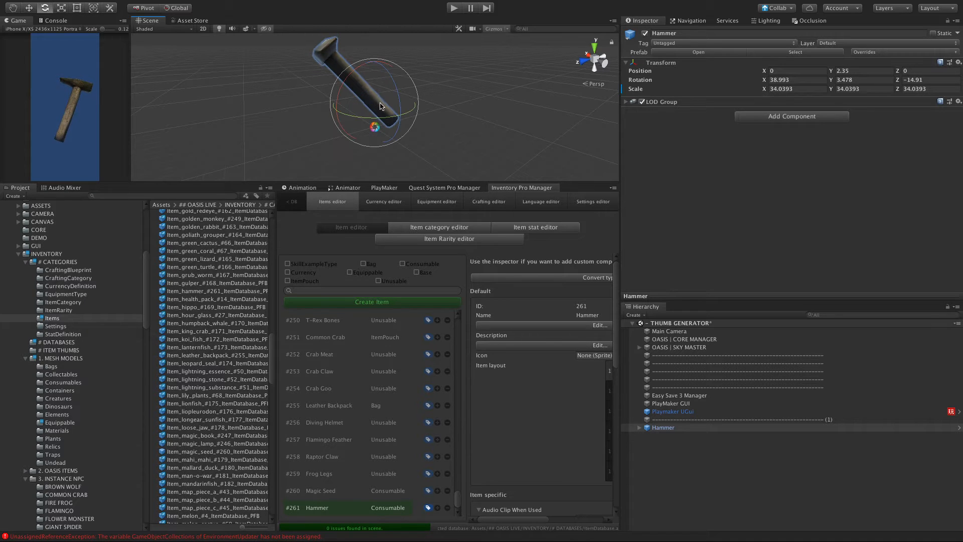
key(w)
drag(357, 94, 421, 116)
Step: Turn the Hammer to a rotation of about 33, 75, 0 and shift it to about X -1.25, Z -0.8 for the thumbnail
key(e)
drag(382, 74, 383, 71)
drag(419, 113, 373, 131)
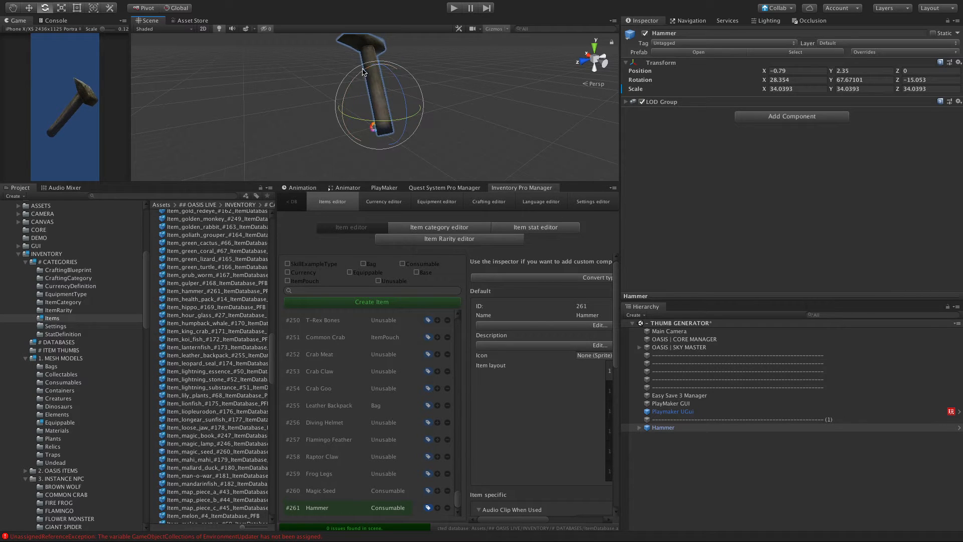
drag(367, 69, 370, 100)
key(w)
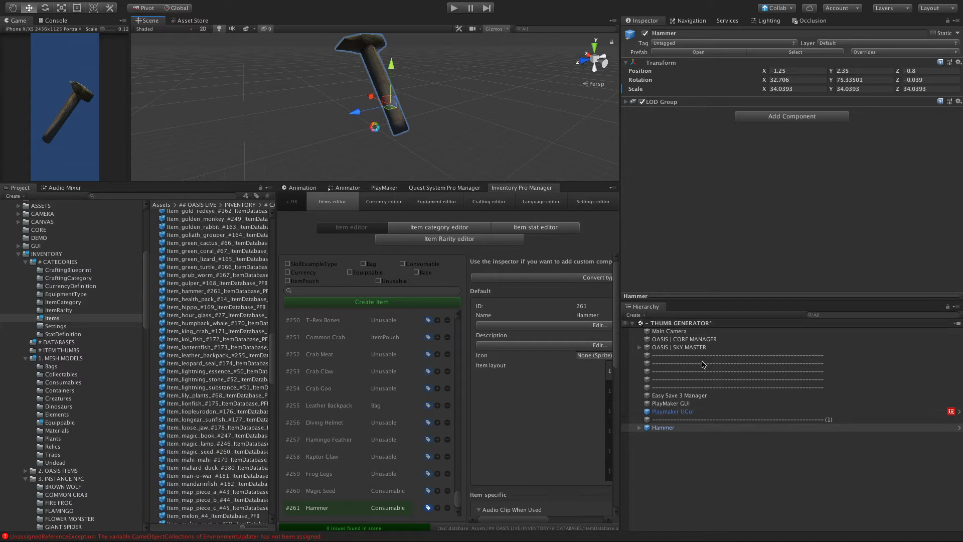
Step: Set the Folder Base Name of the Main Camera's Screenshots script to ITEM_THUMBS_GENERATOR
click(648, 332)
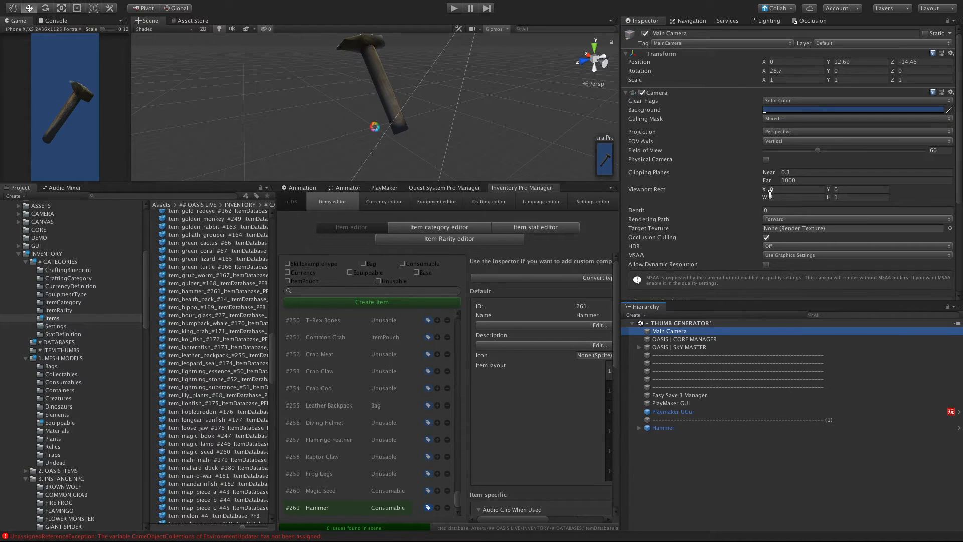
scroll(766, 200, down, 5)
click(831, 251)
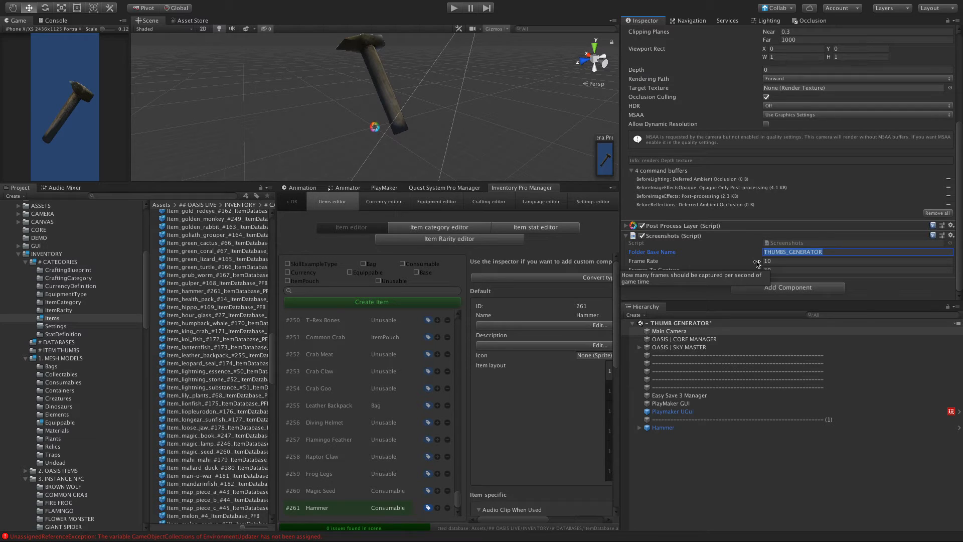
key(Left)
text(ITEM_)
Step: Set both Frame Rate and Frames To Capture to 1 in the Screenshots script
click(789, 262)
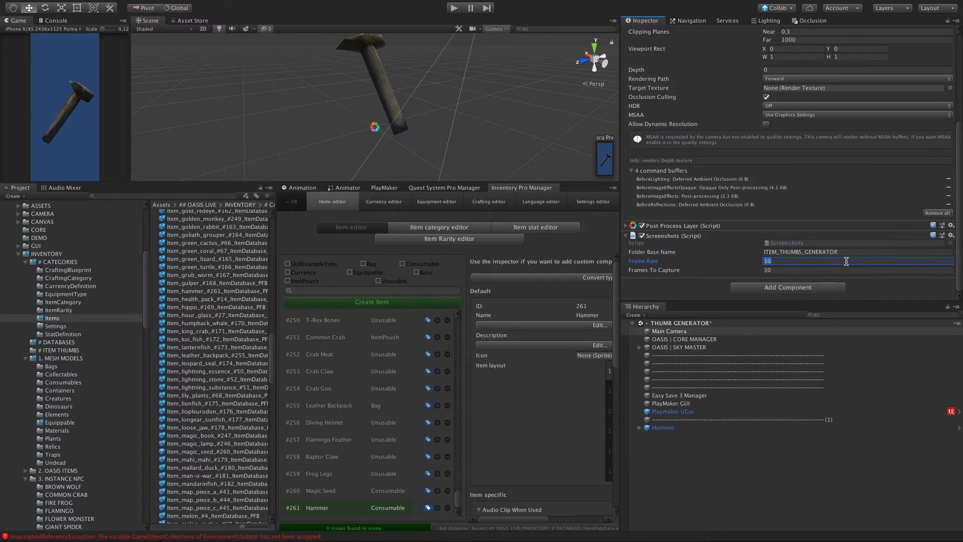
click(850, 254)
click(788, 264)
click(782, 270)
text(1)
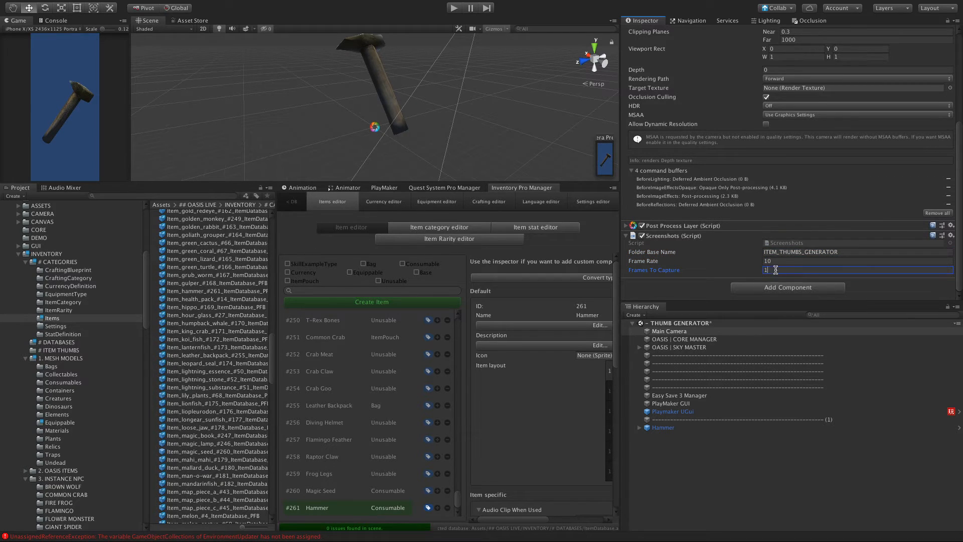
click(782, 261)
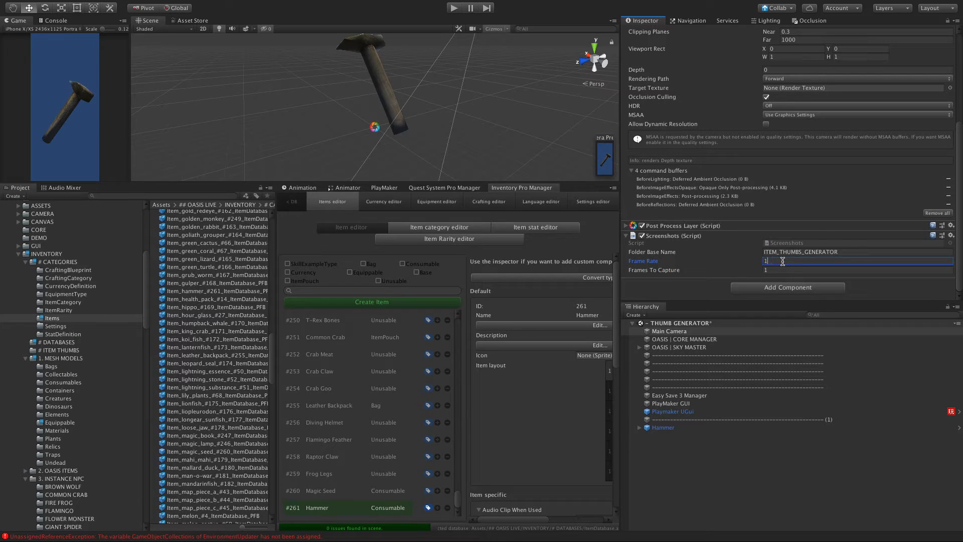
key(Tab)
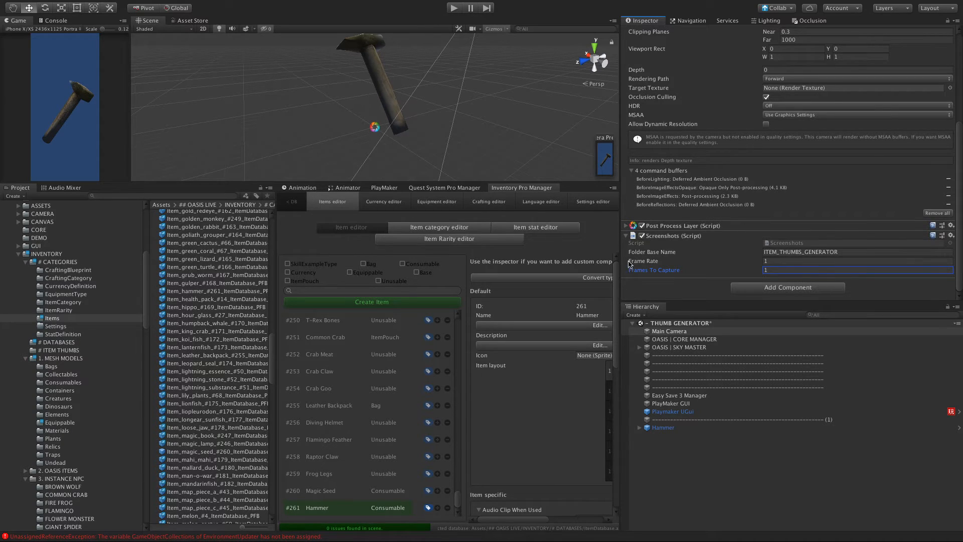
Step: Run the scene in play mode to capture the hammer thumbnail, and stop it
click(688, 467)
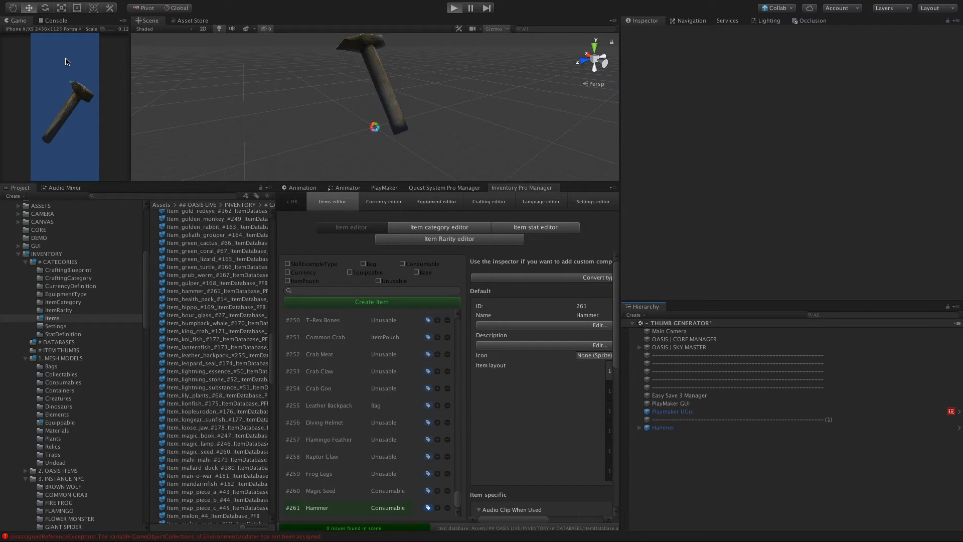
key(ctrl+p)
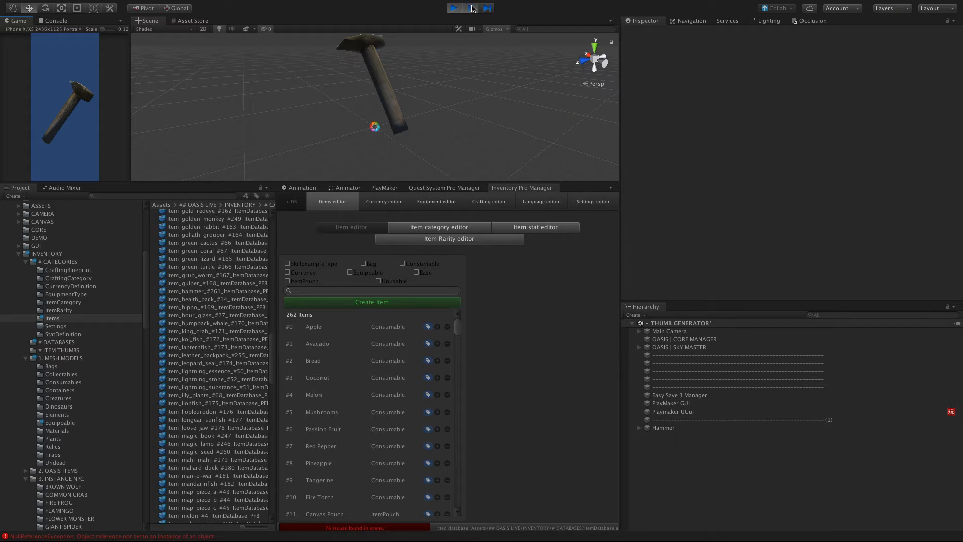
click(453, 8)
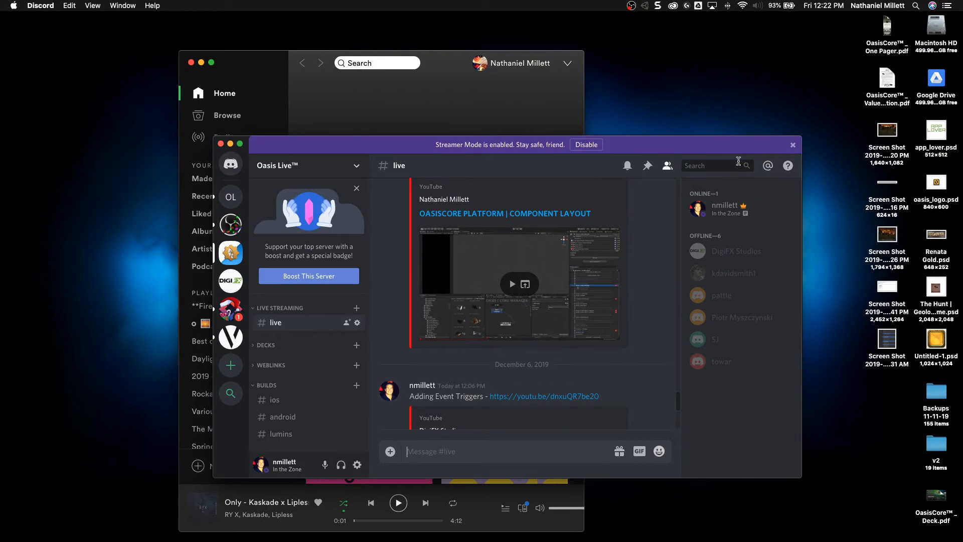
Step: Dismiss Discord's Streamer Mode banner, switch to Finder and open a Documents window placed over the desktop
click(793, 145)
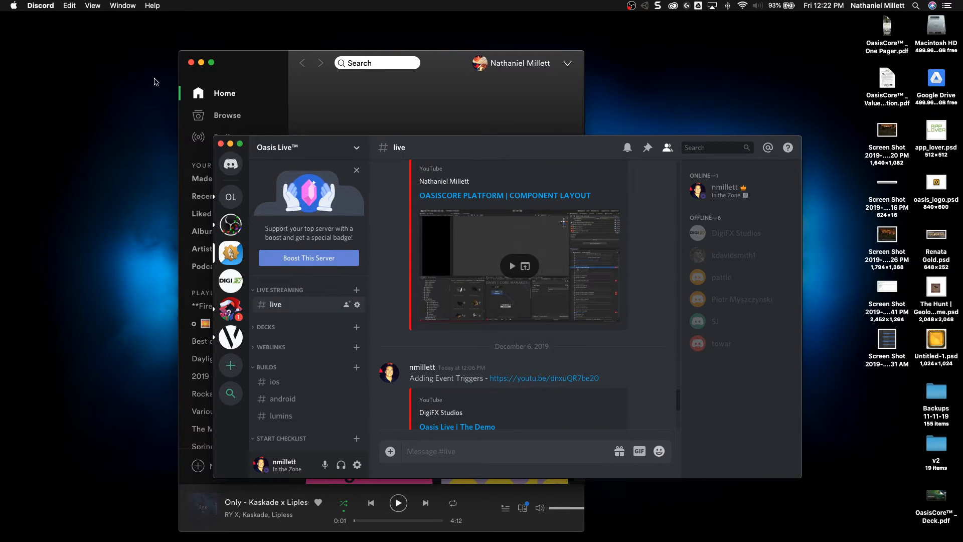
click(57, 109)
key(super+shift+o)
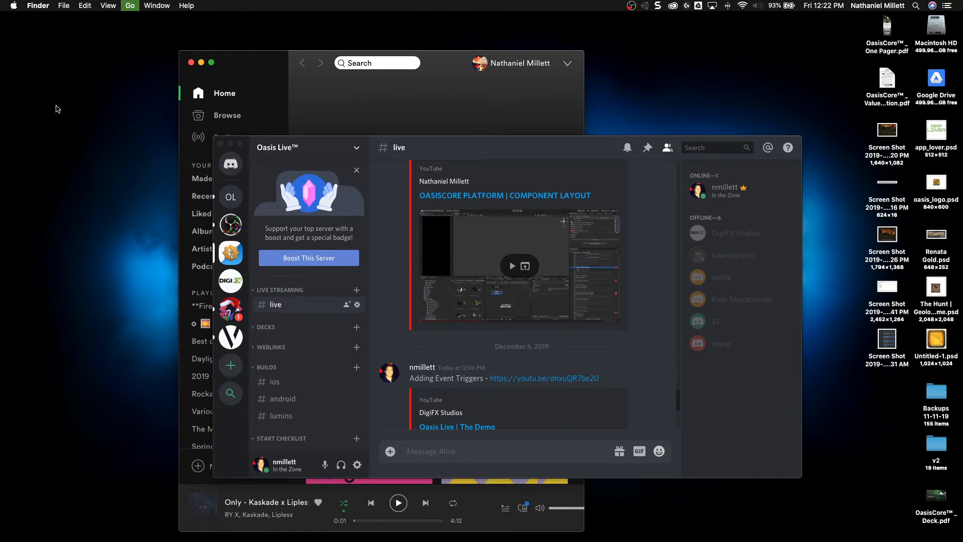
drag(168, 21, 254, 178)
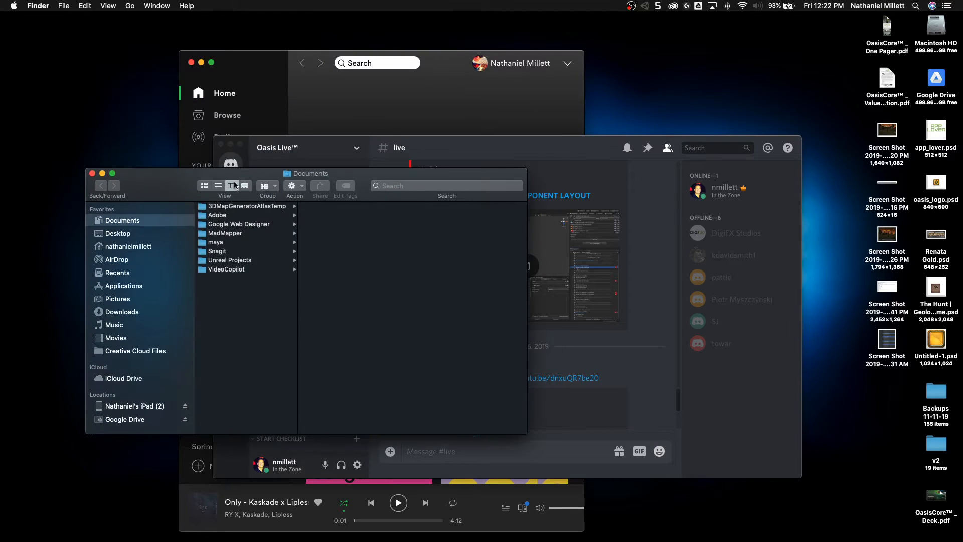
Step: Browse from the home folder into OASIS LIVE - MASTER BUILD and preview 0000 shot.png in the ITEM_THUMBS_GENERATOR folder
drag(83, 167, 30, 66)
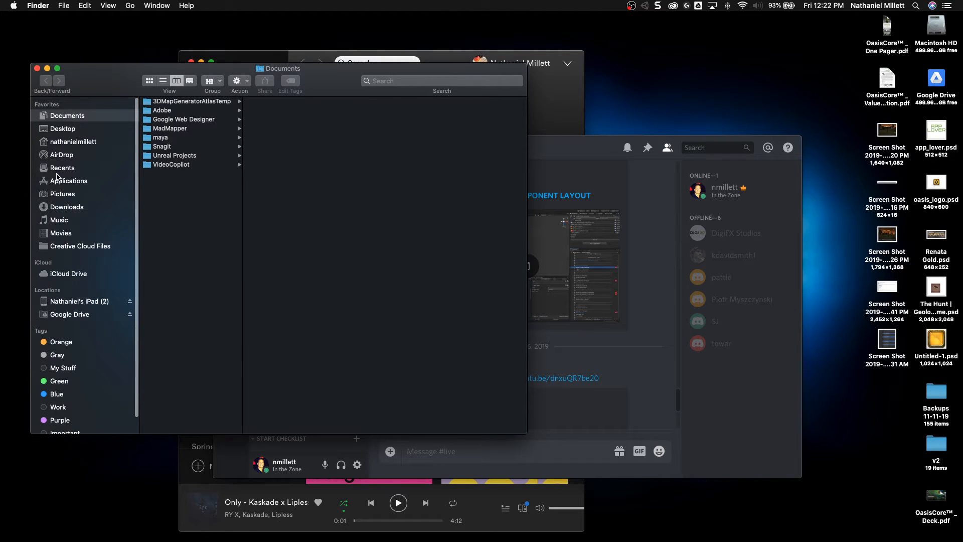
click(71, 142)
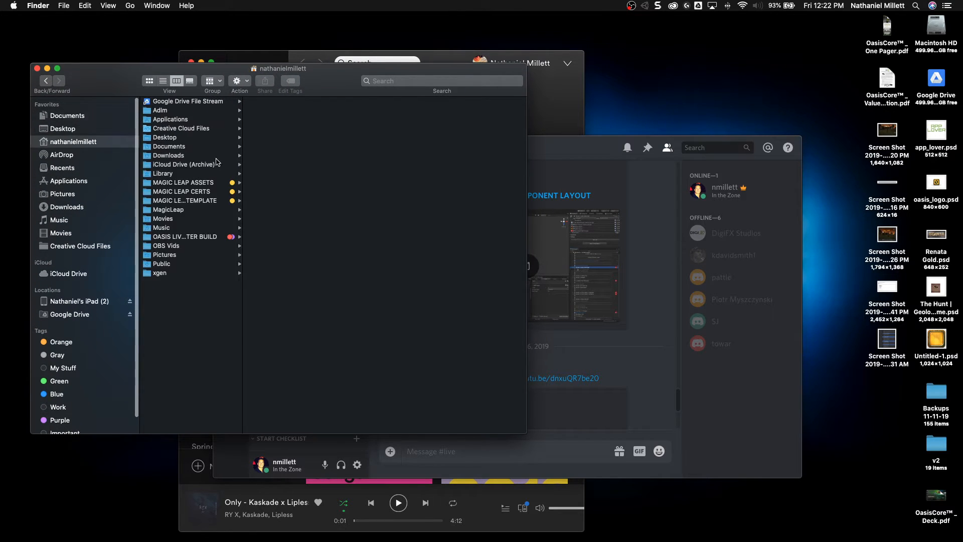
click(198, 238)
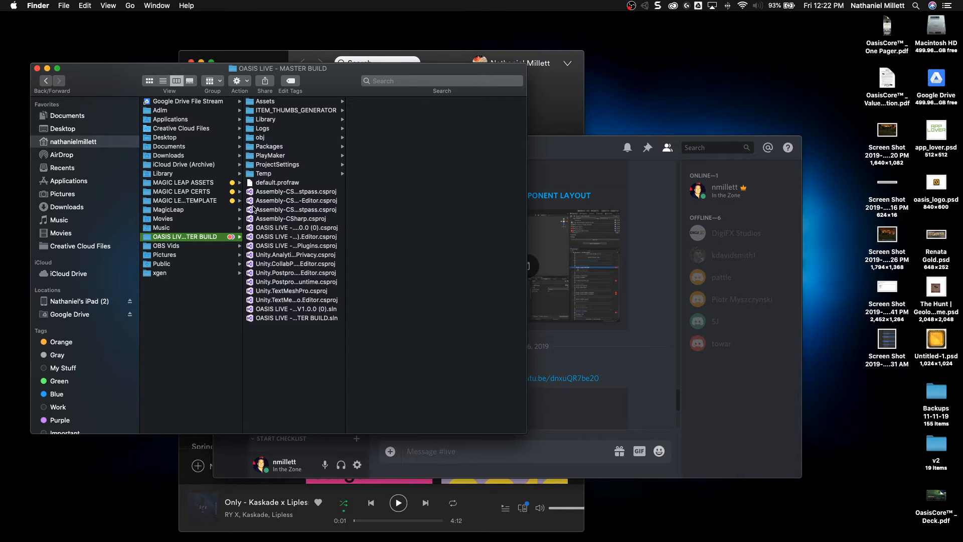
double_click(345, 104)
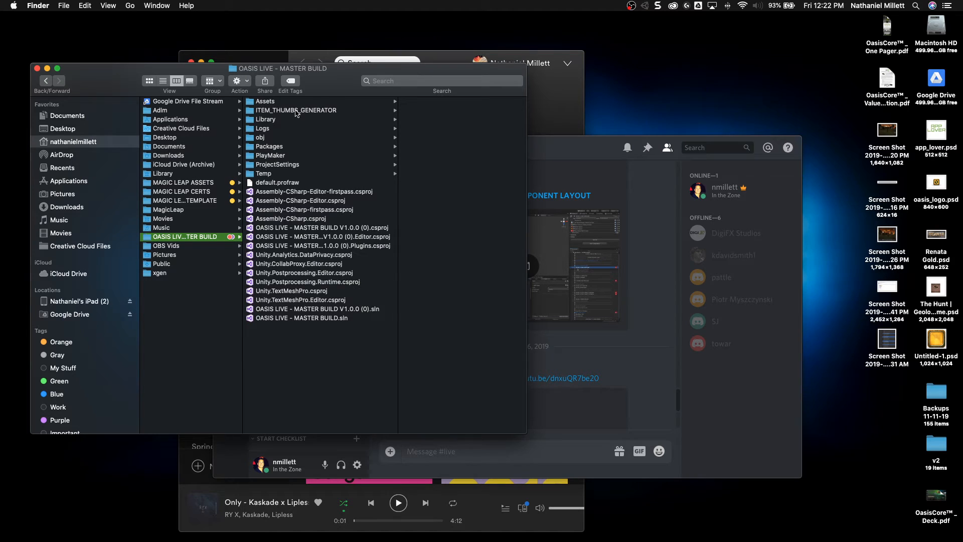
click(264, 111)
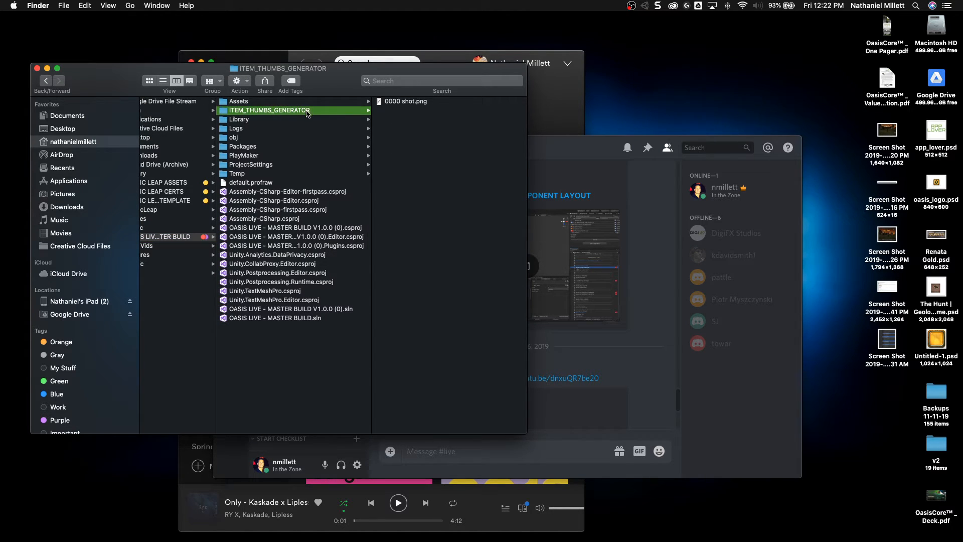
click(401, 104)
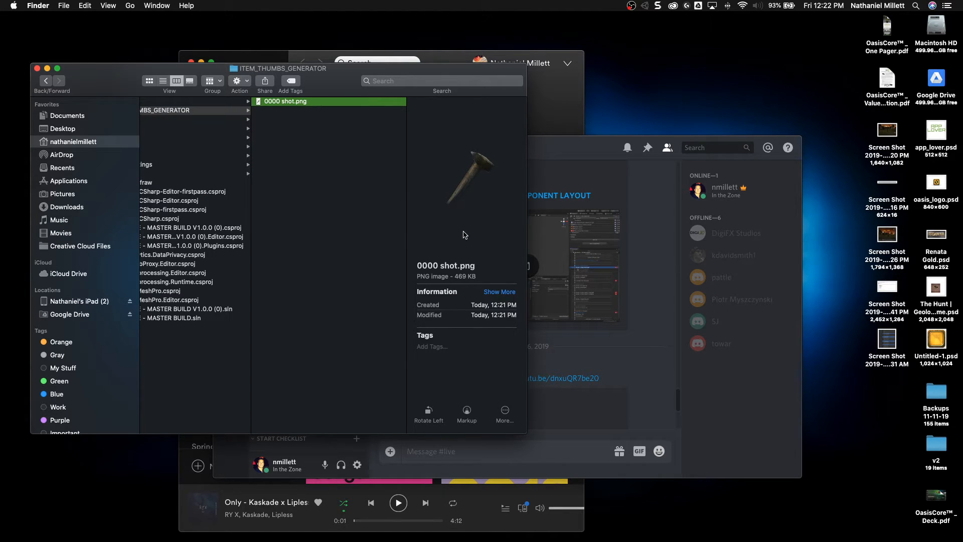
Step: Open the project's # ITEM THUMBS folder, located in Assets under ## OASIS LIVE and INVENTORY
scroll(387, 227, left, 5)
click(243, 108)
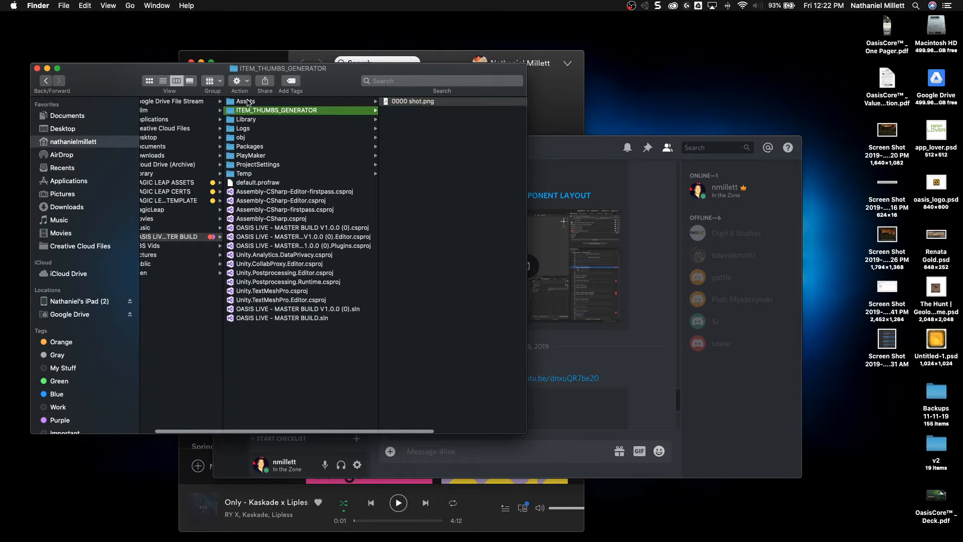
click(247, 102)
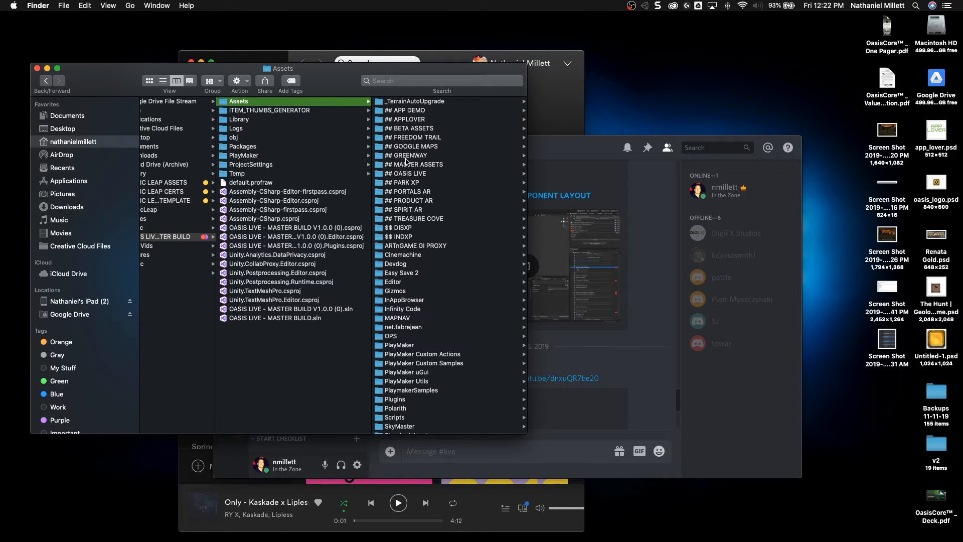
click(407, 173)
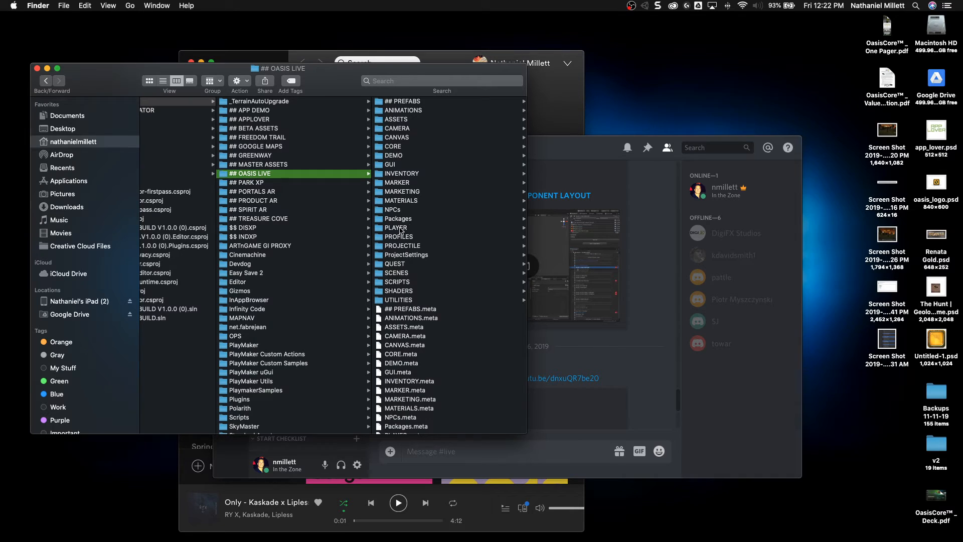
click(406, 174)
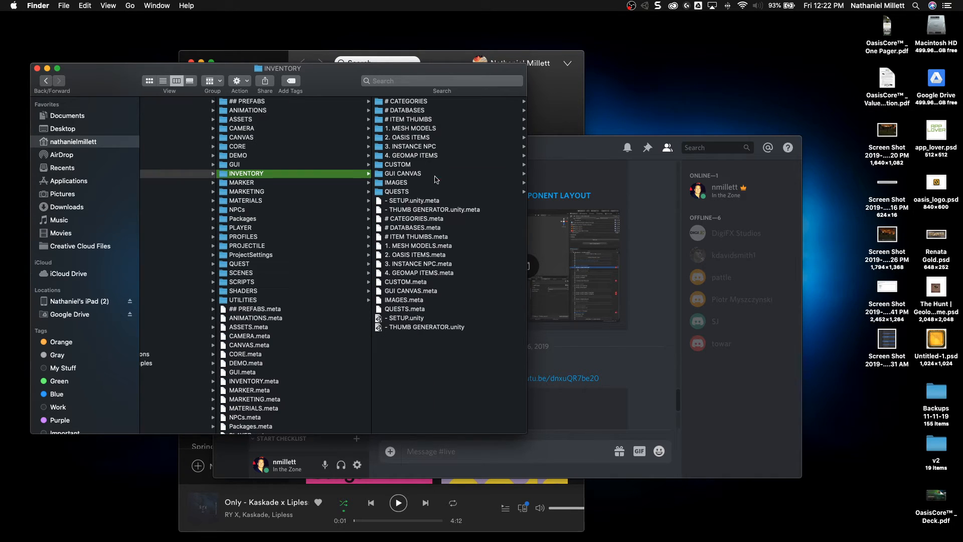
click(409, 121)
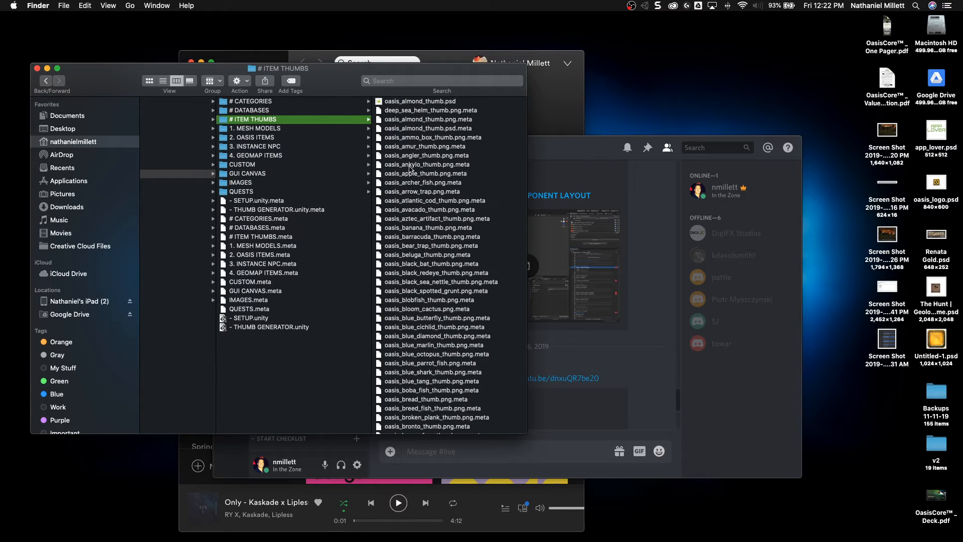
Step: Find oasis_crab_claw_thumb.png among the item thumbnails and open it in Adobe Photoshop 2020
scroll(425, 312, down, 15)
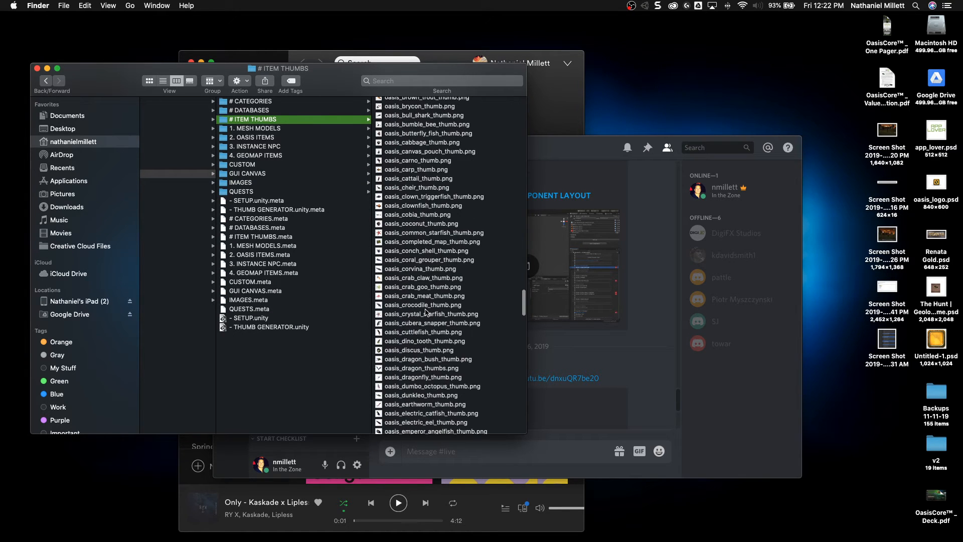
click(401, 279)
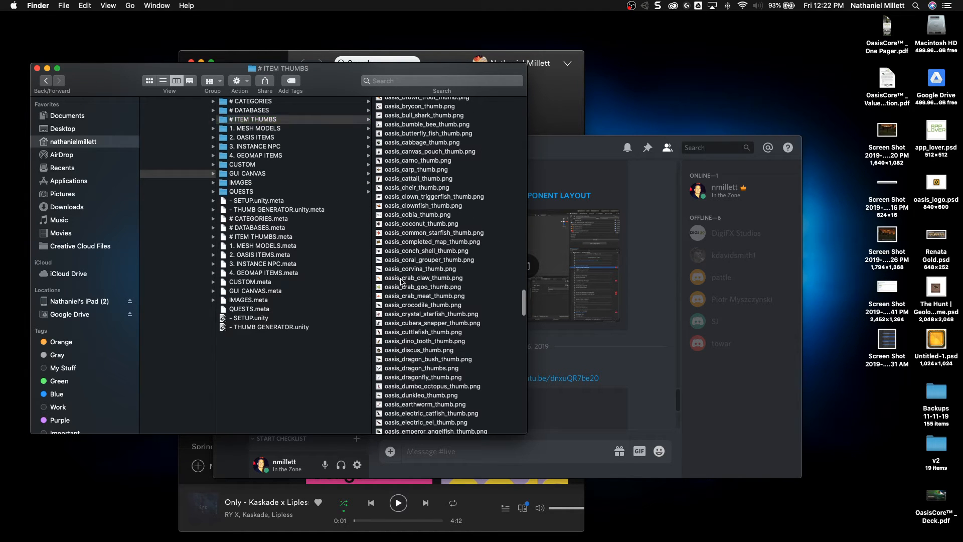
right_click(326, 280)
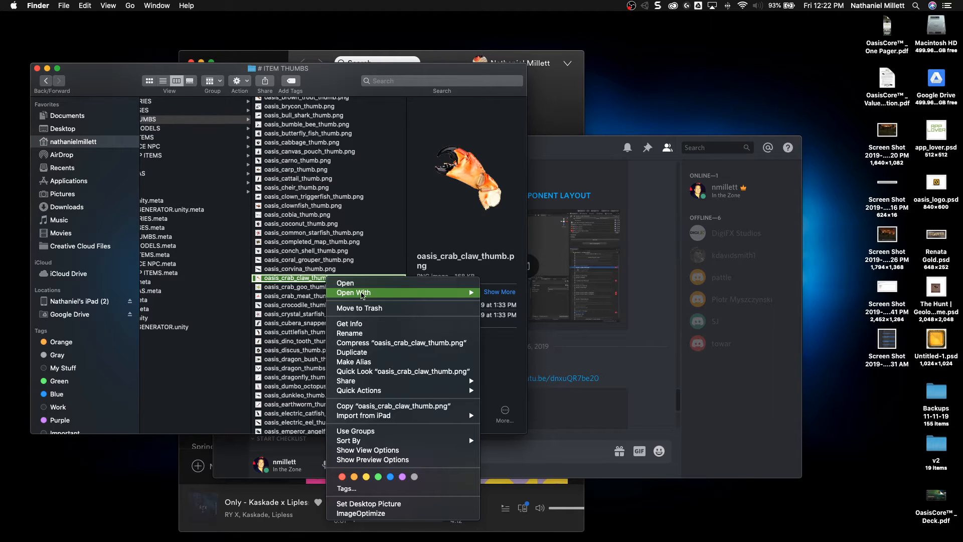
mouse_move(399, 294)
click(524, 320)
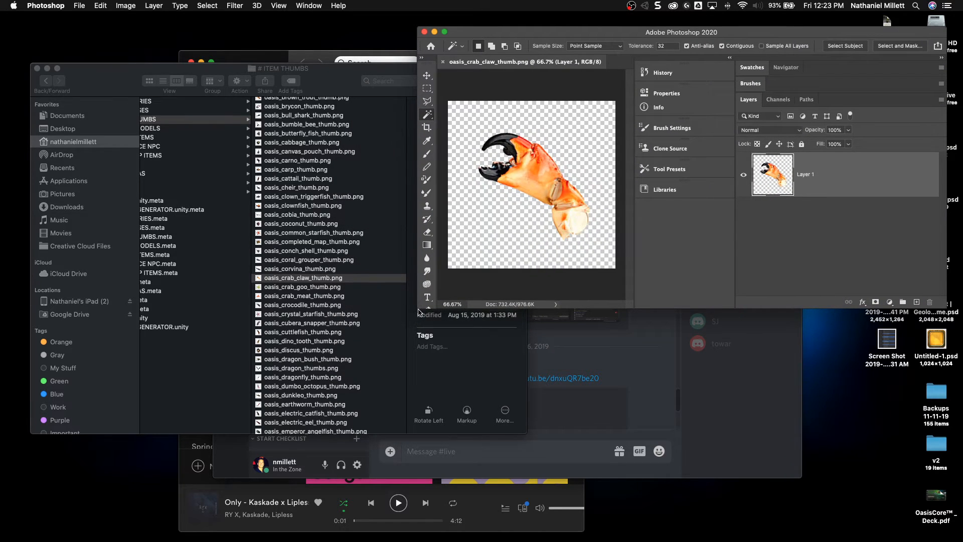
Step: Minimize the Finder, Spotify and Discord windows and shift the Photoshop window away from the desktop icons
drag(159, 69, 170, 76)
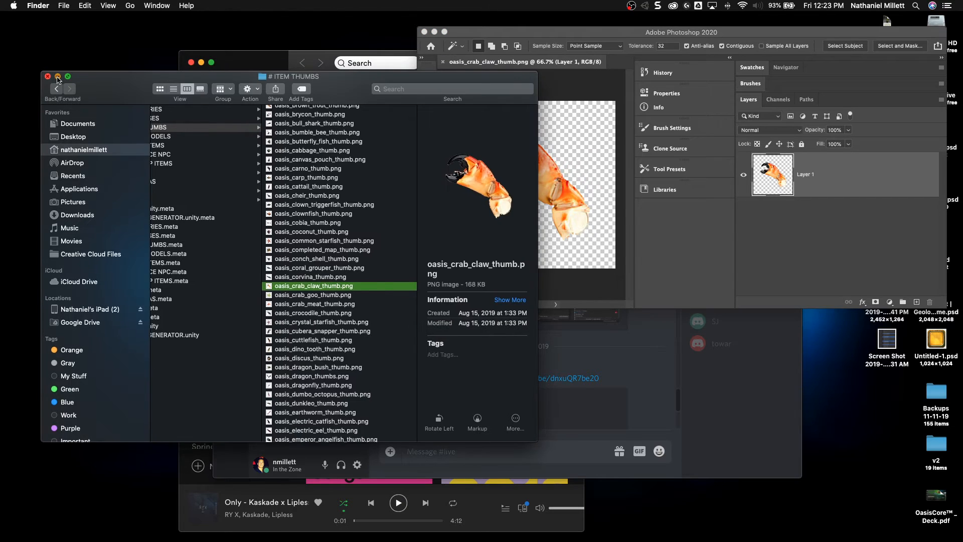
click(57, 76)
click(246, 137)
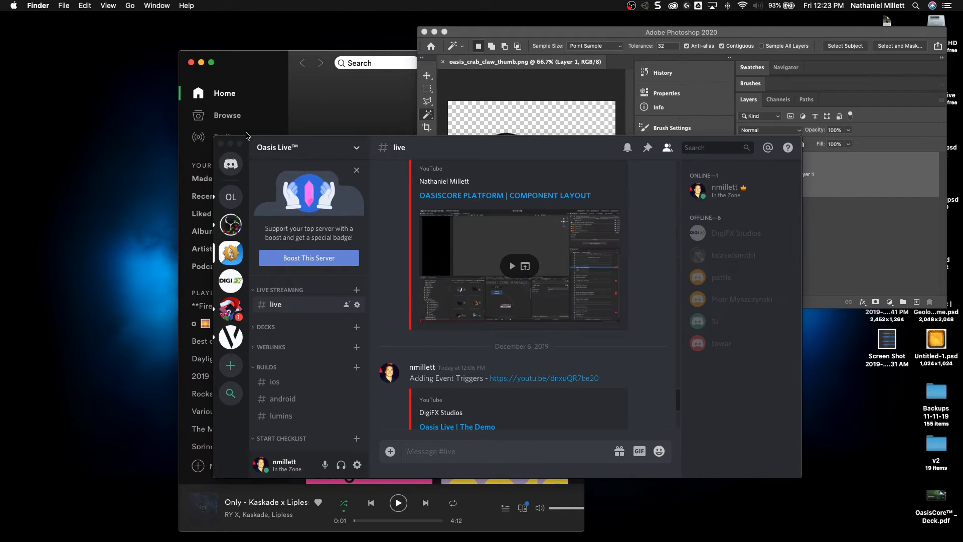
click(202, 62)
click(309, 159)
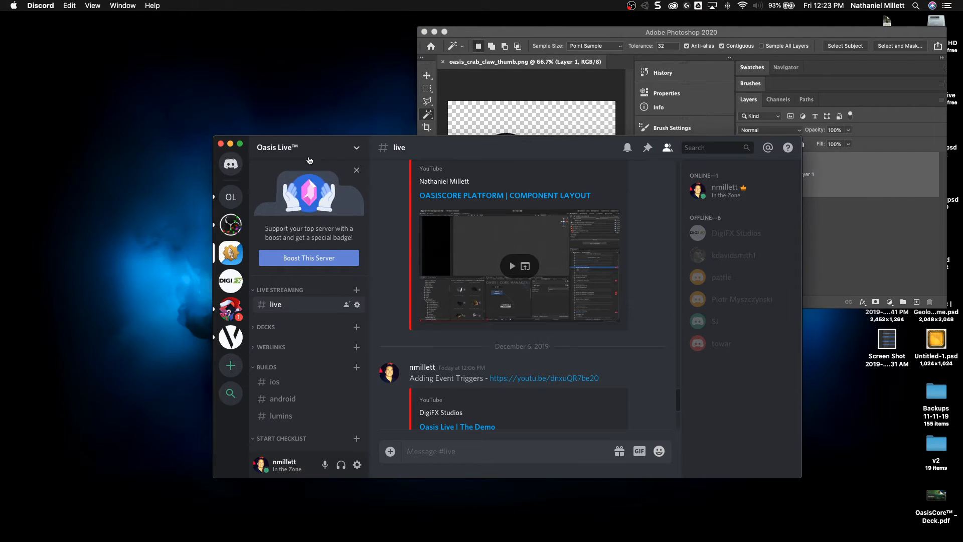
click(230, 144)
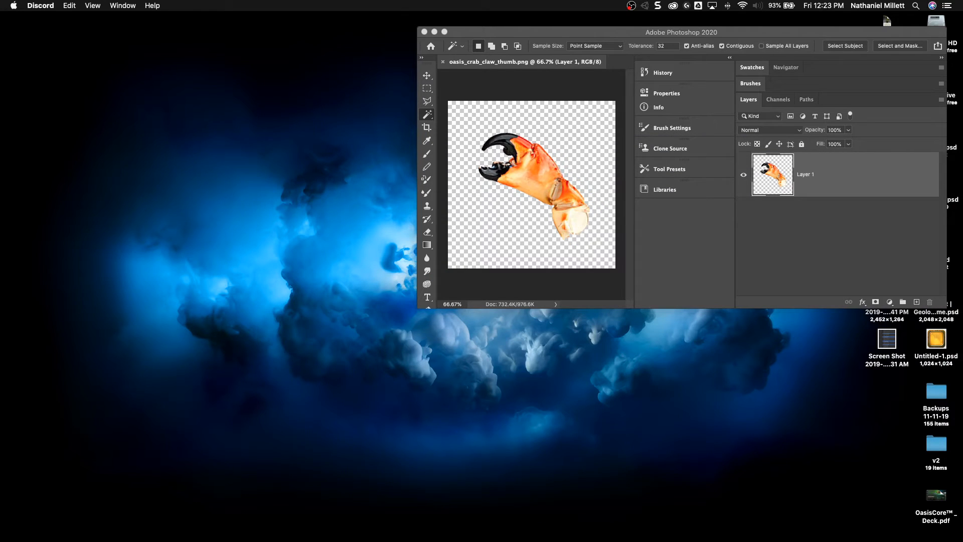
drag(647, 35, 537, 36)
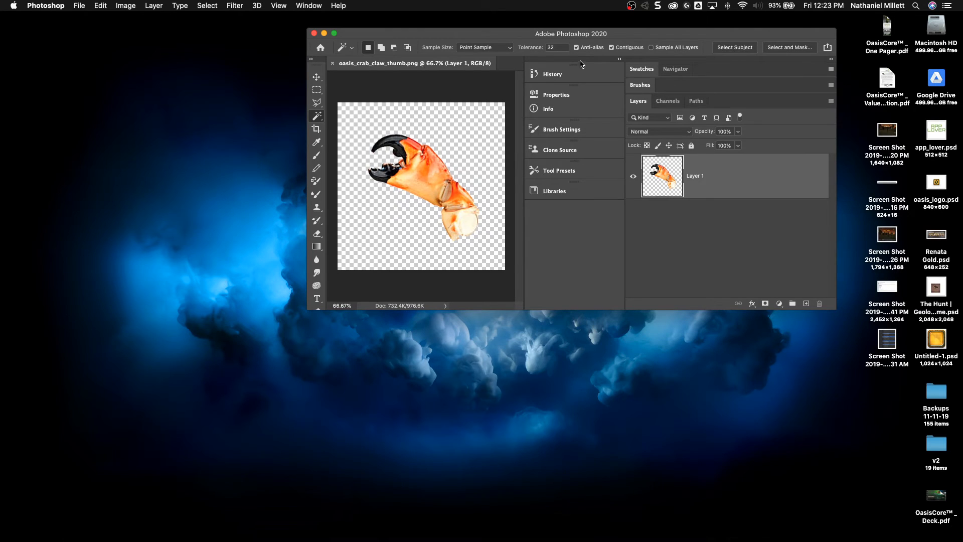
Step: Restore the minimized Finder window and place 0000 shot.png from ITEM_THUMBS_GENERATOR into the open crab claw document
mouse_move(501, 540)
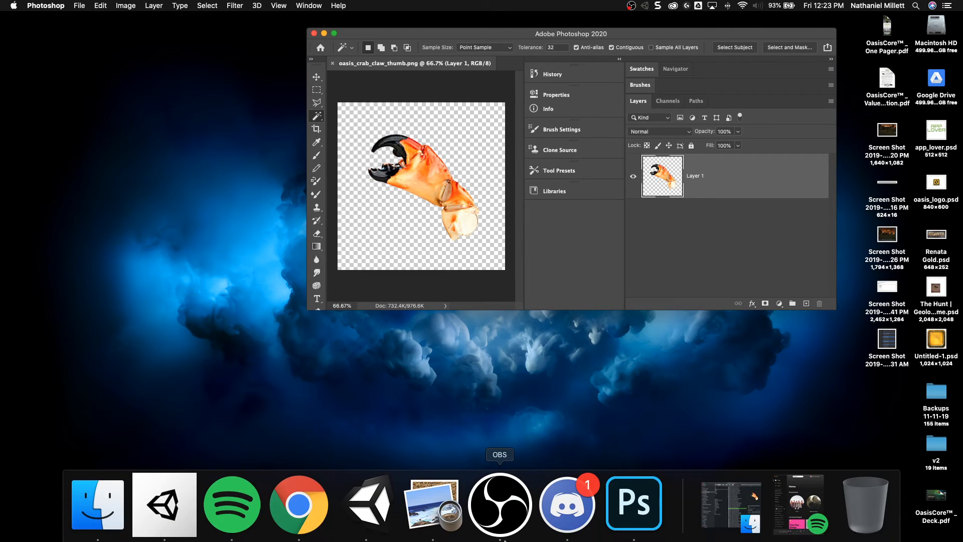
click(729, 522)
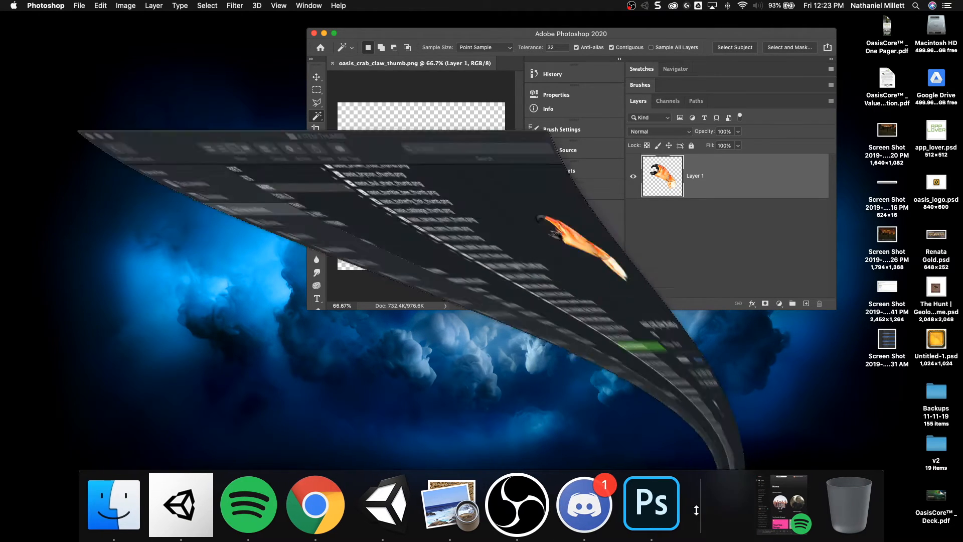
scroll(190, 138, left, 3)
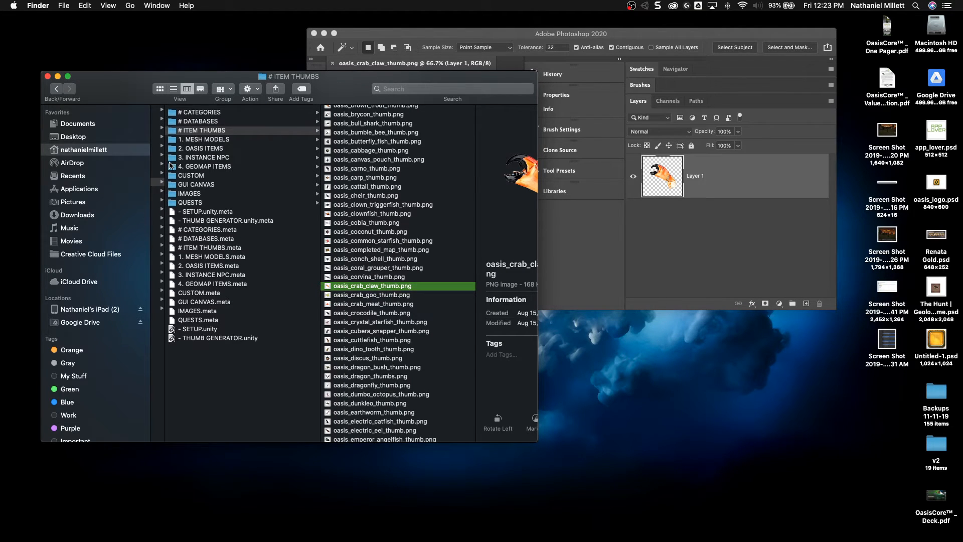
scroll(174, 162, left, 3)
scroll(174, 160, left, 10)
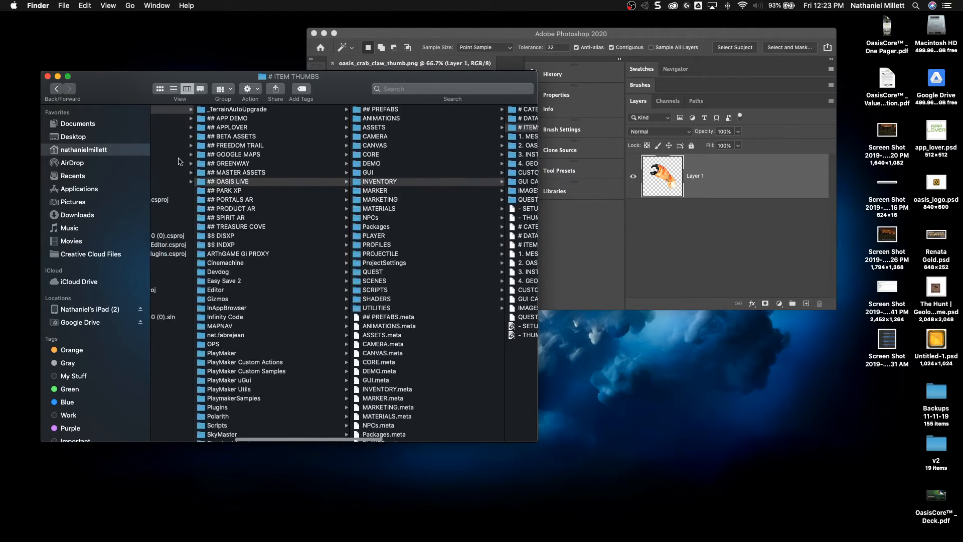
click(321, 118)
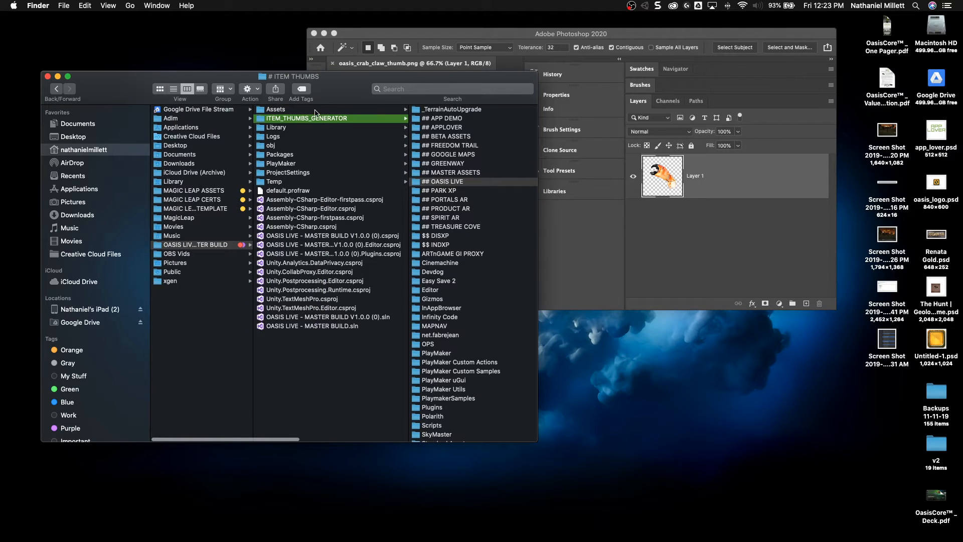
drag(400, 100, 401, 140)
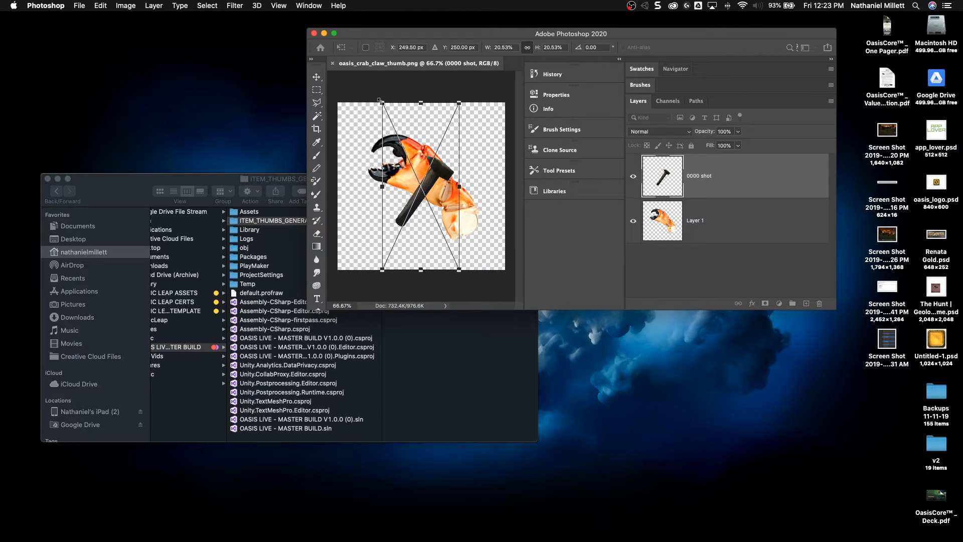
Step: Scale the placed hammer image to about 42% so it nearly fills the canvas, and commit the transform
drag(380, 100, 206, 10)
drag(377, 192, 415, 247)
key(super+minus)
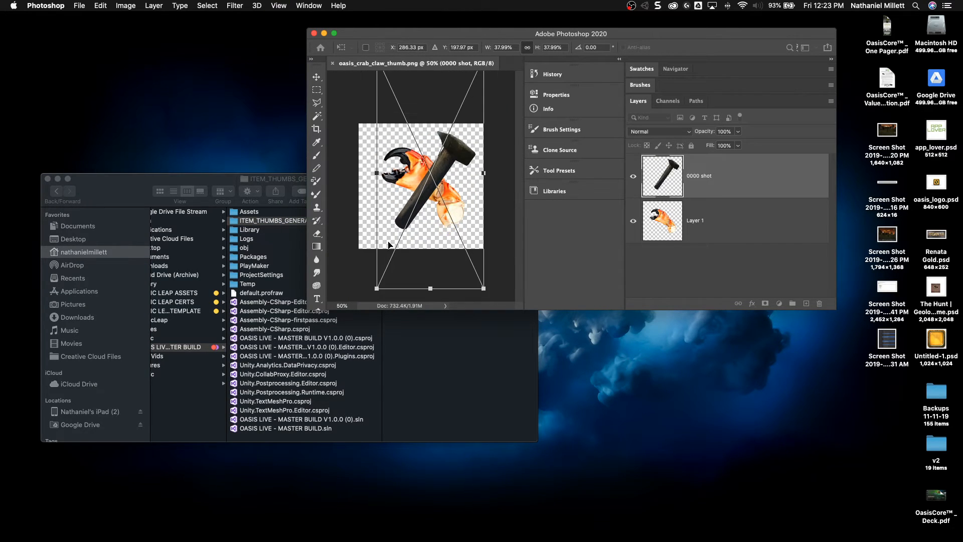
drag(376, 289, 352, 303)
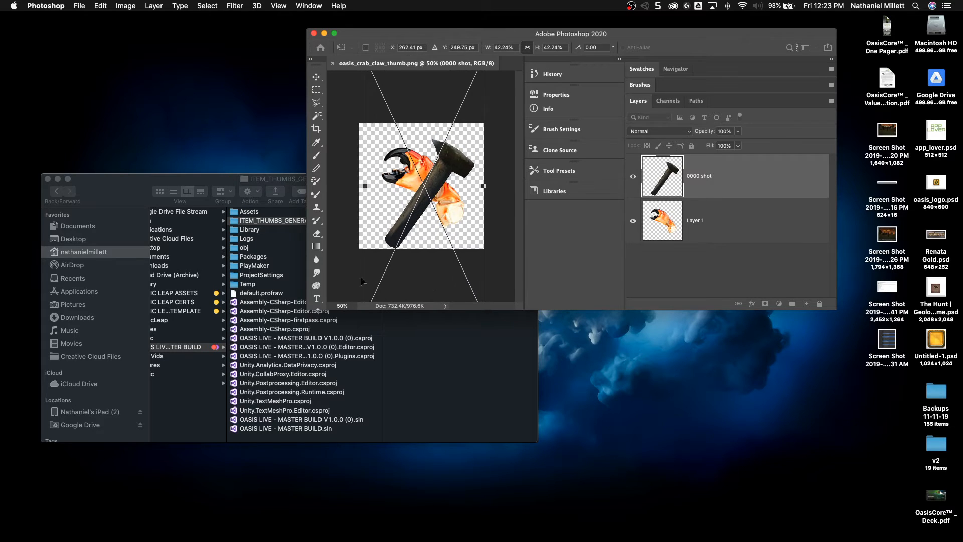
key(Return)
Step: Move the hammer to the middle of the canvas and delete the crab claw layer
key(w)
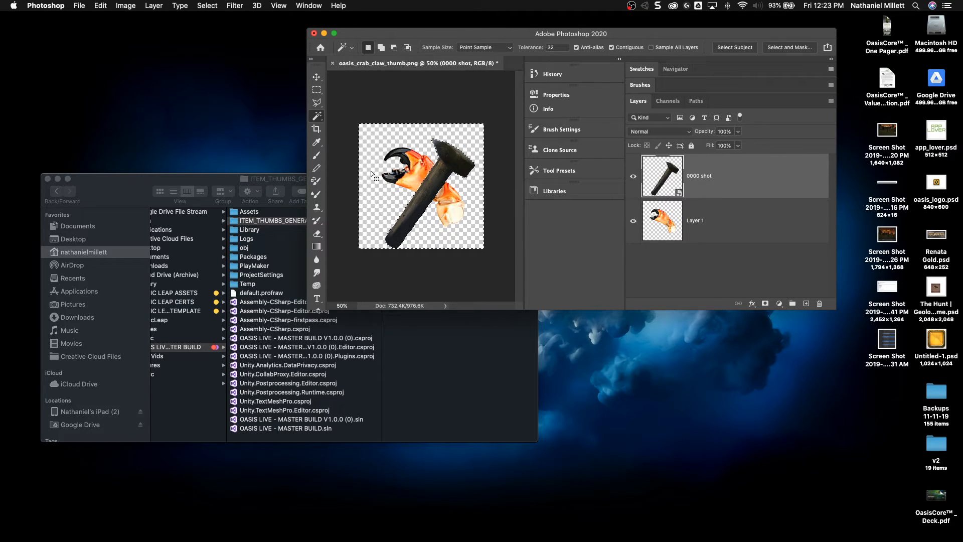
key(m)
click(316, 77)
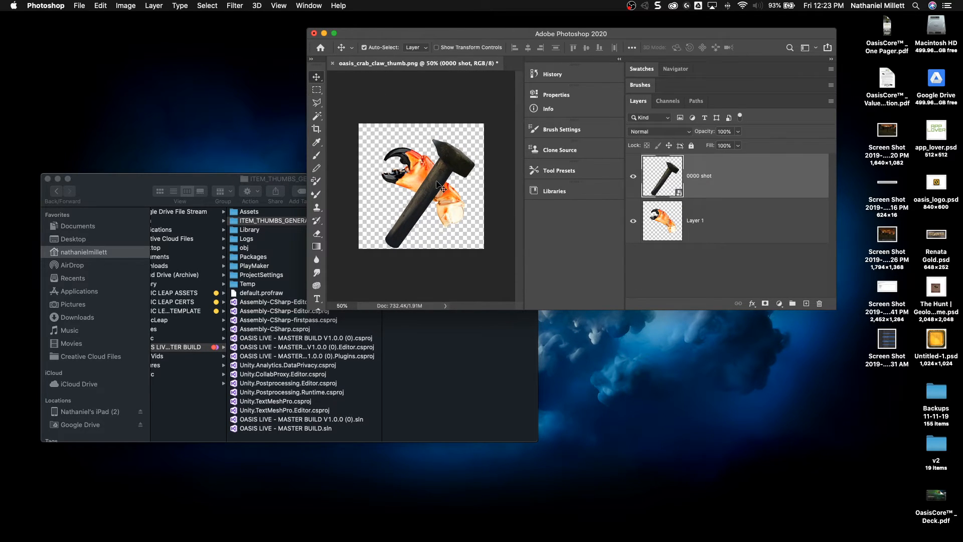
drag(440, 208, 422, 191)
key(Delete)
right_click(427, 197)
click(433, 199)
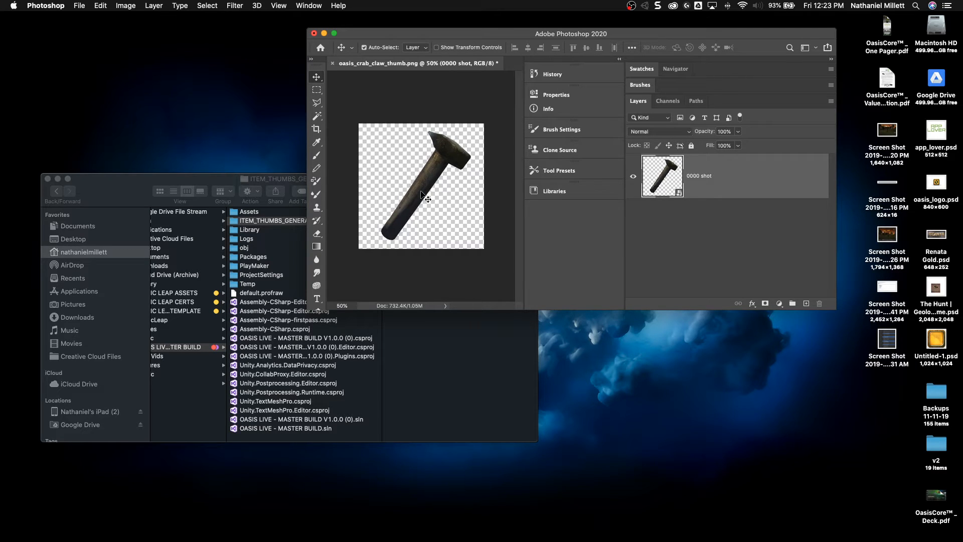
Step: Apply the Auto Color, Auto Contrast and Auto Tone corrections to the hammer layer
click(126, 5)
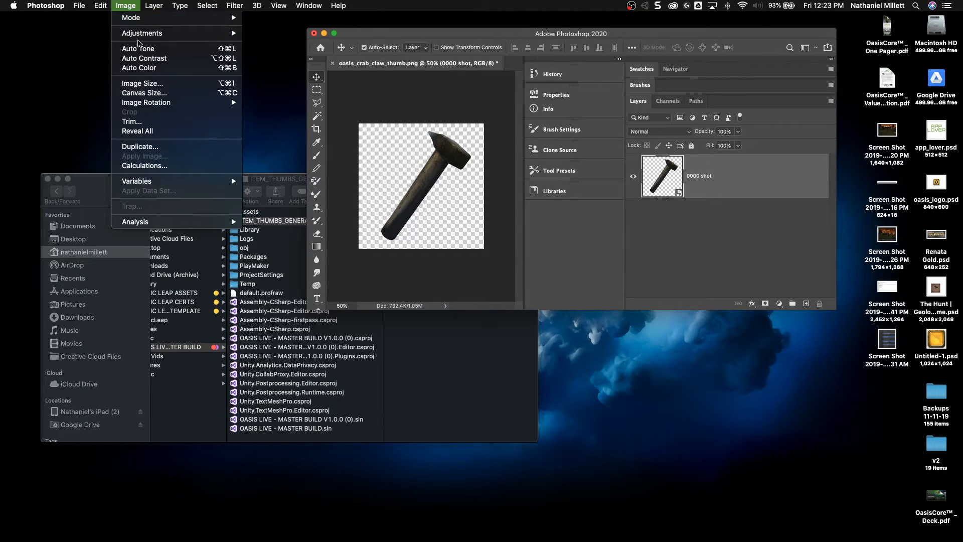
click(146, 68)
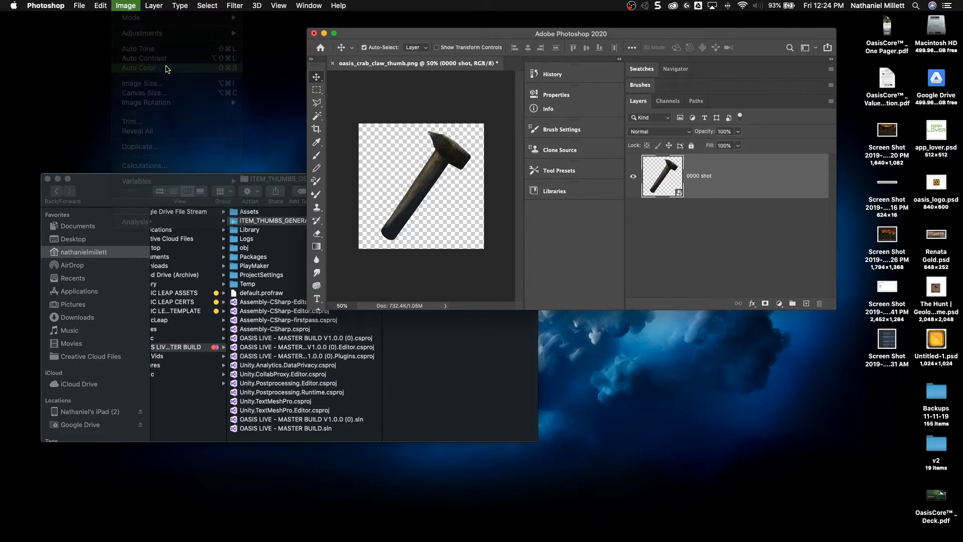
click(125, 5)
click(145, 58)
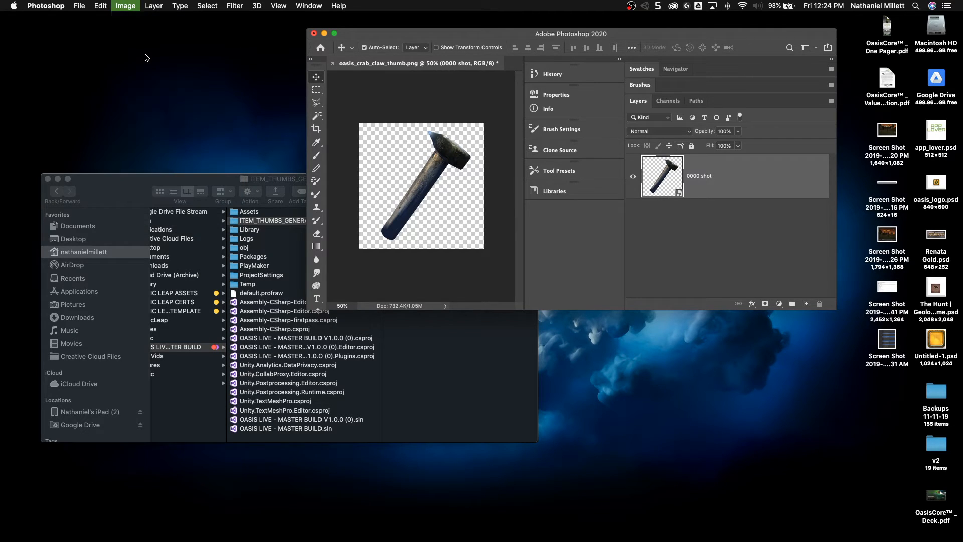
click(125, 5)
click(145, 49)
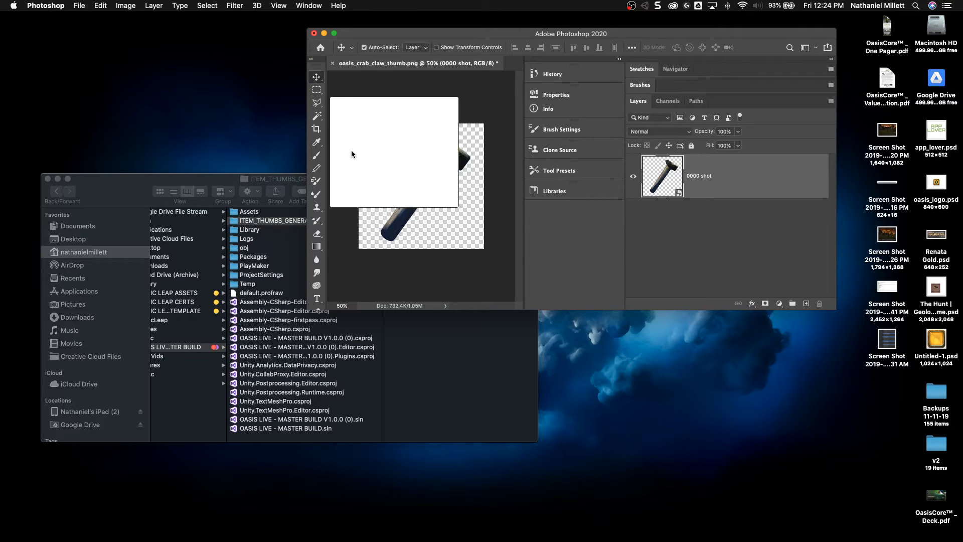
Step: Save a PNG copy of the hammer image as oasis_hammer_thumb.png in the # ITEM THUMBS folder, using the large file size option
drag(391, 38, 369, 30)
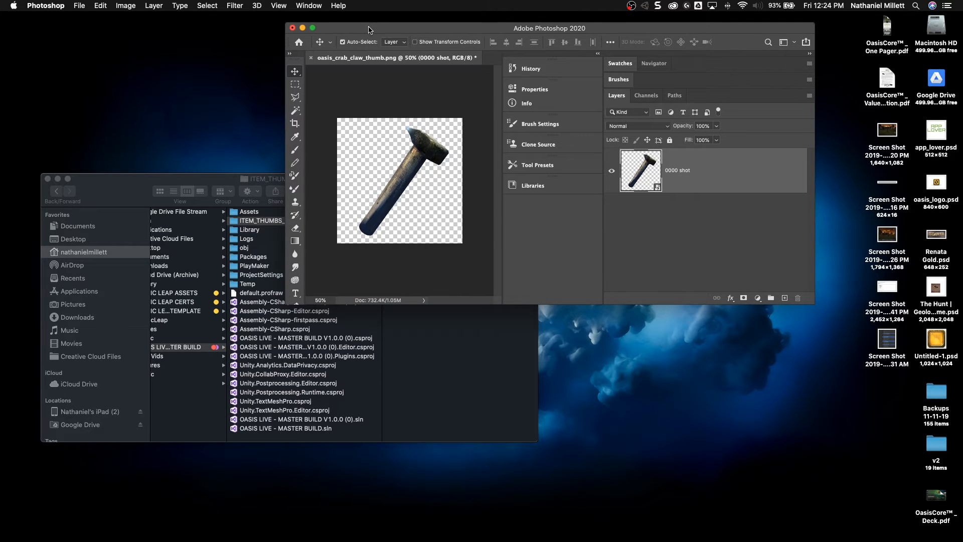
click(81, 7)
click(115, 124)
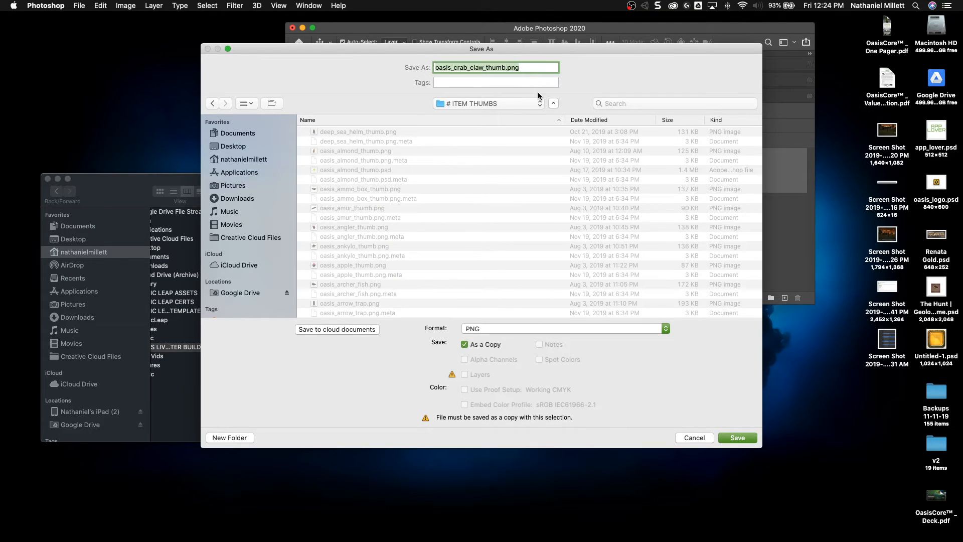
click(469, 67)
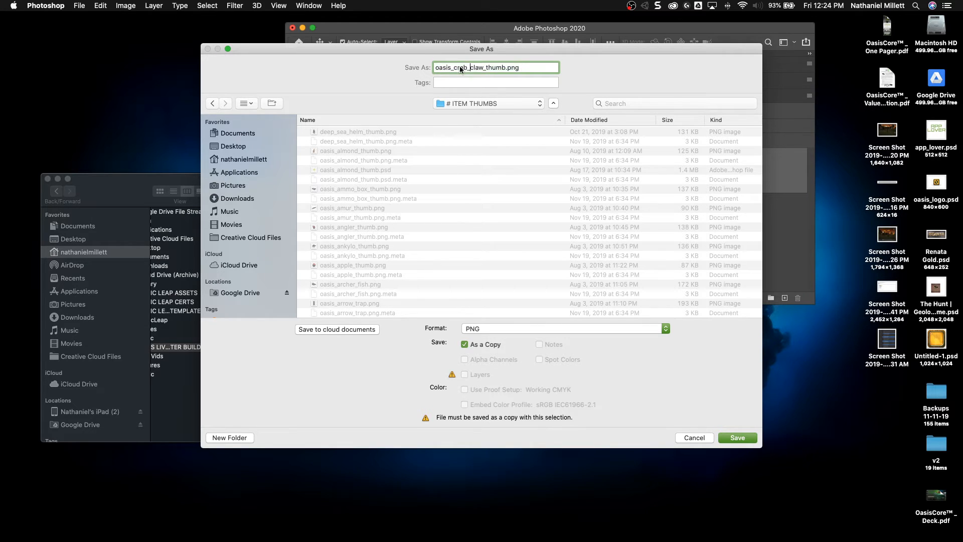
drag(483, 68, 454, 68)
text(hu)
key(BackSpace)
text(ammer)
click(739, 441)
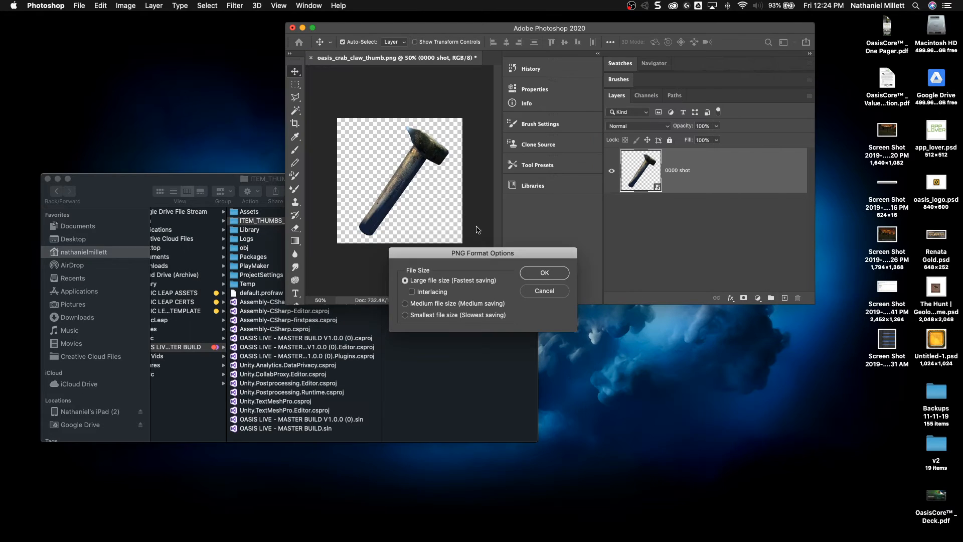
click(544, 272)
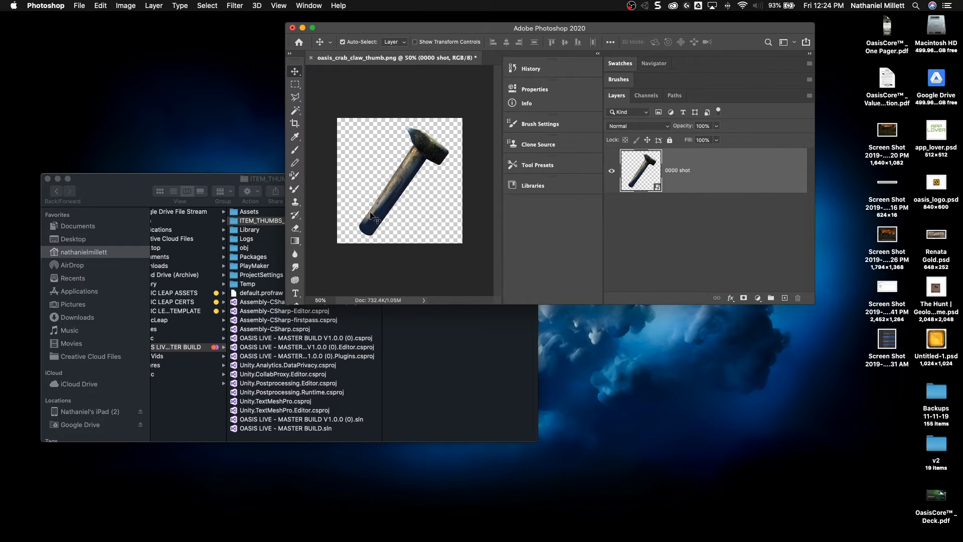
Step: Switch to Unity and select the oasis_hammer_thumb texture in the INVENTORY folder's # ITEM THUMBS subfolder
key(ctrl+Right)
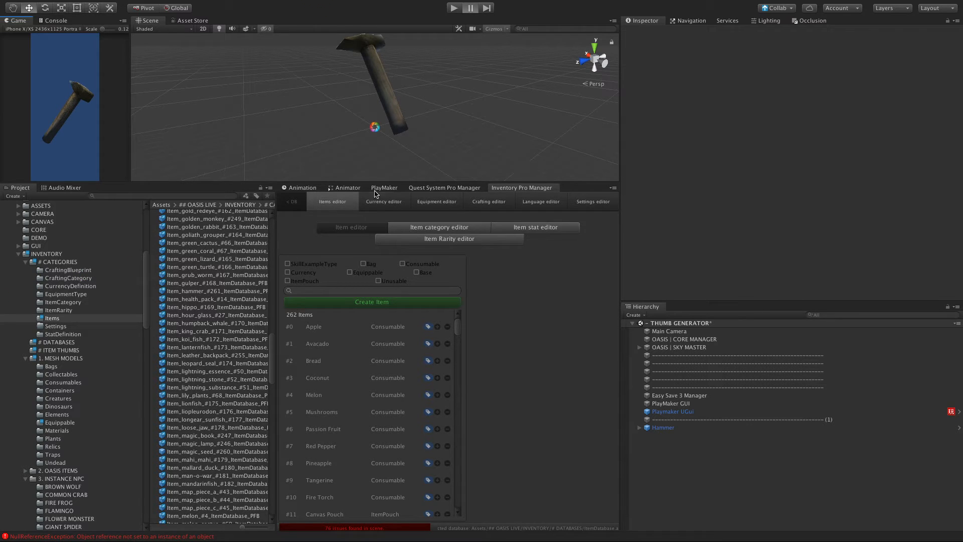
scroll(223, 332, up, 15)
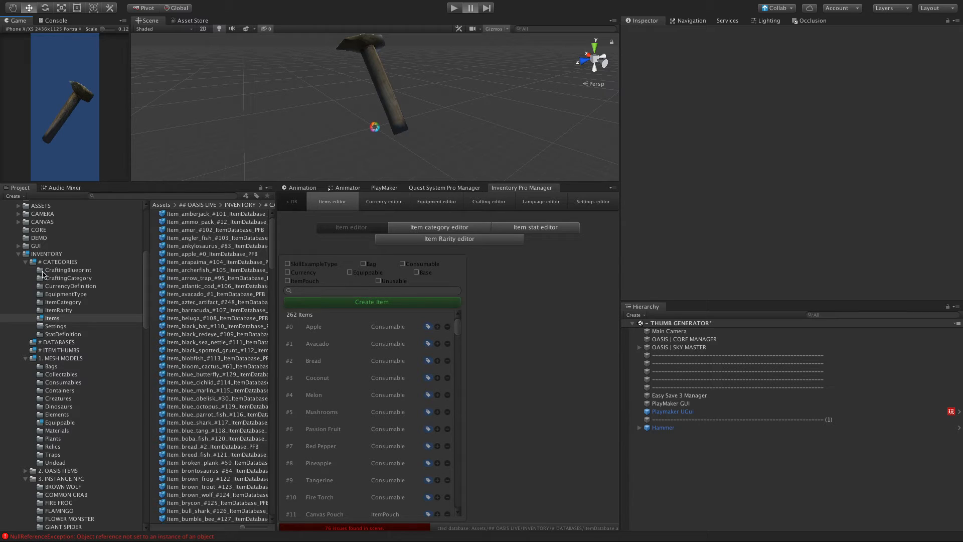
click(26, 255)
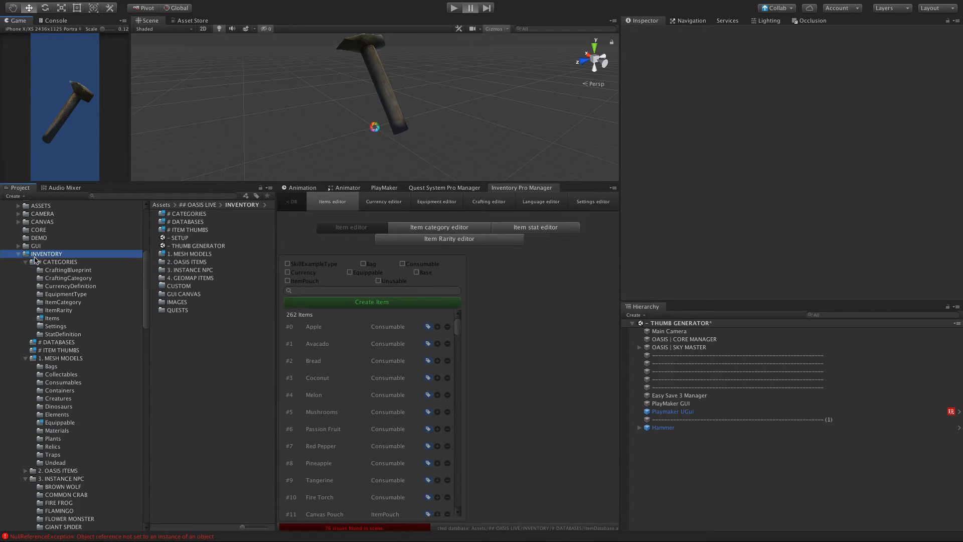
double_click(185, 230)
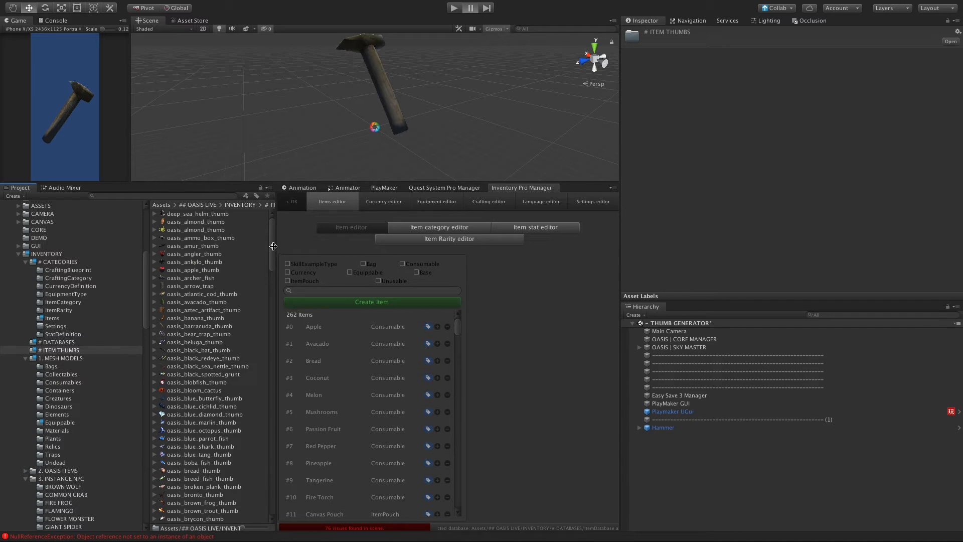
drag(270, 244, 269, 312)
scroll(211, 341, down, 6)
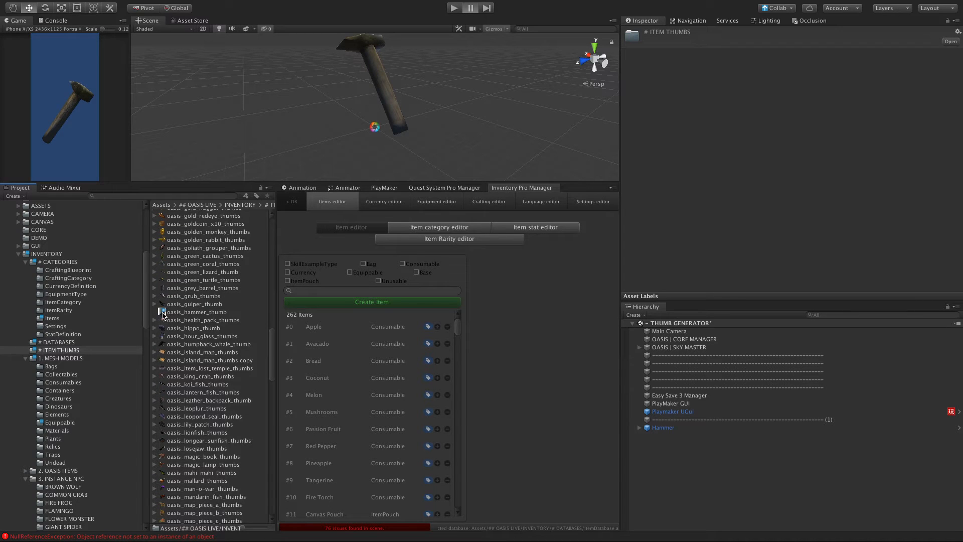
click(163, 314)
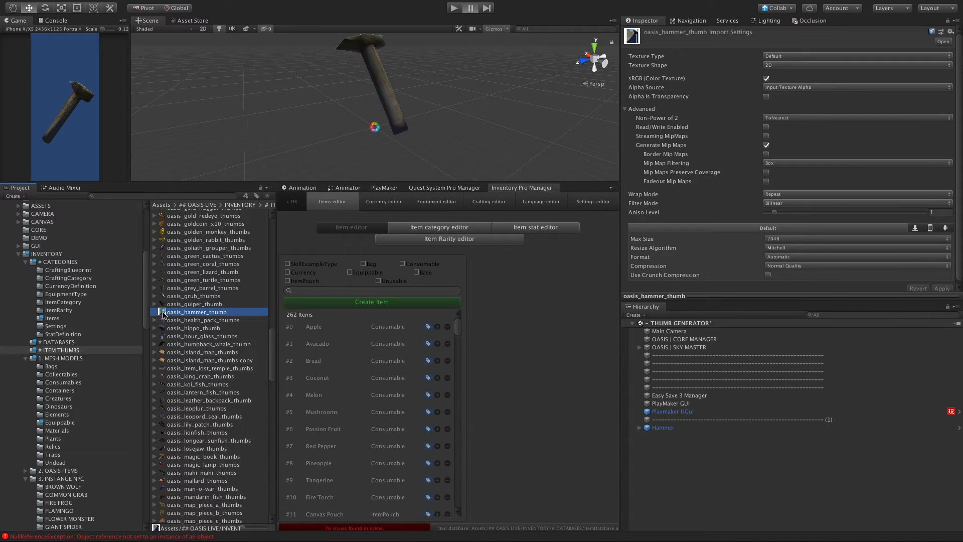
click(780, 56)
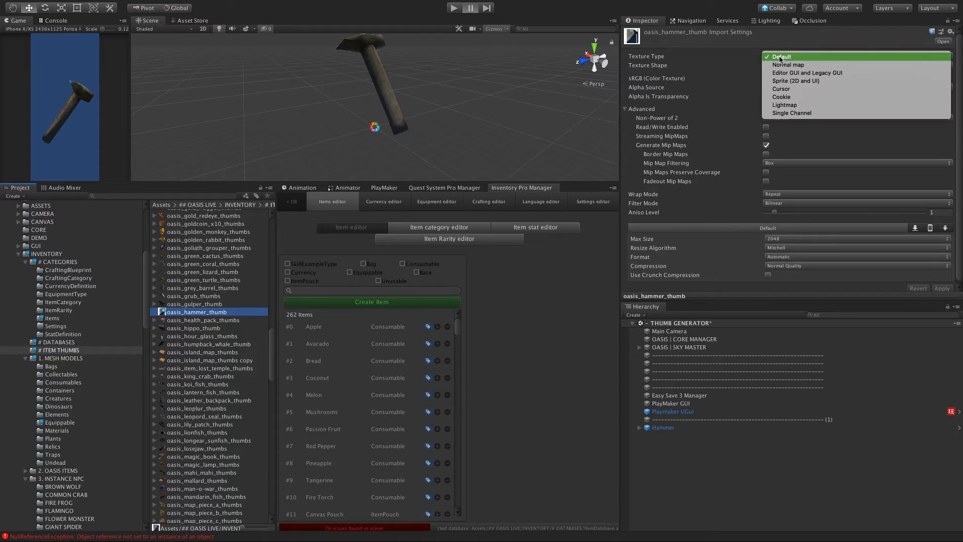
click(811, 81)
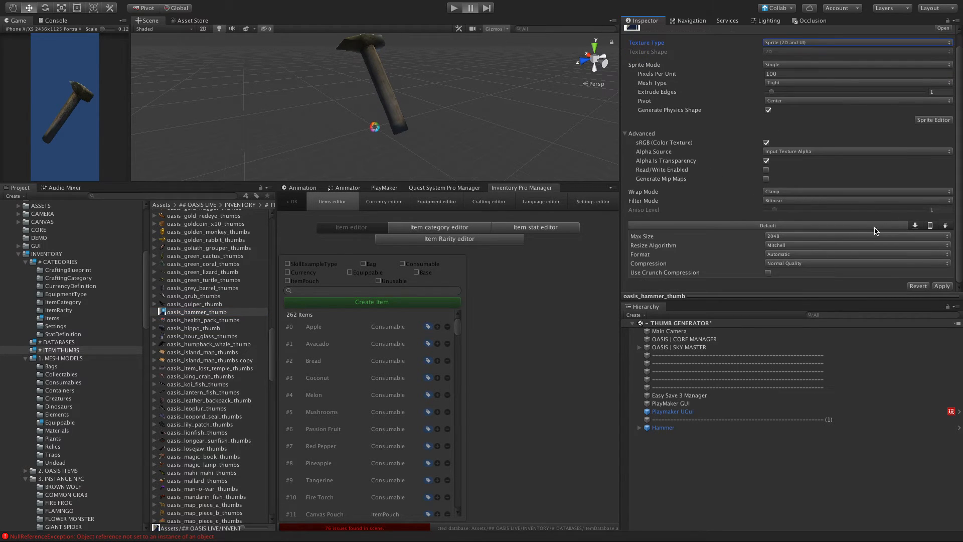
click(200, 304)
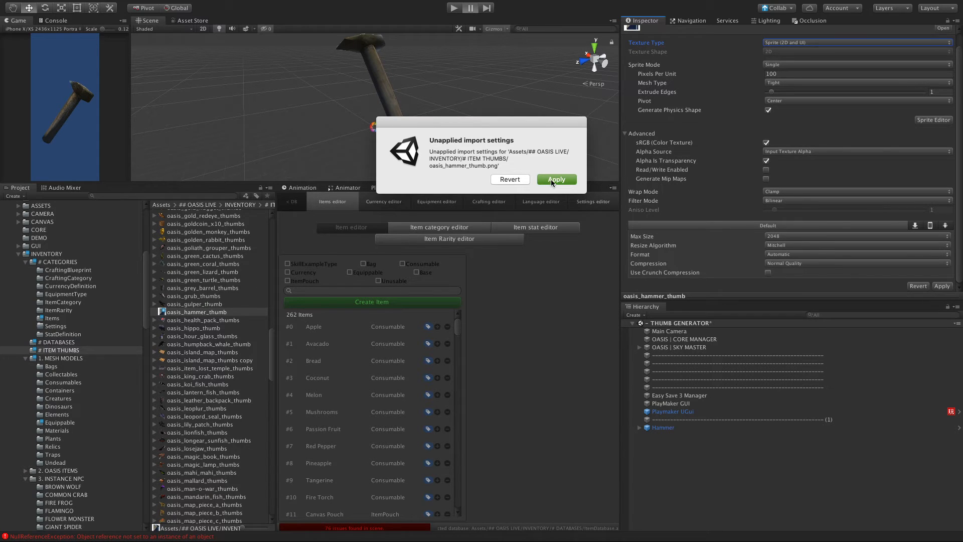
click(510, 180)
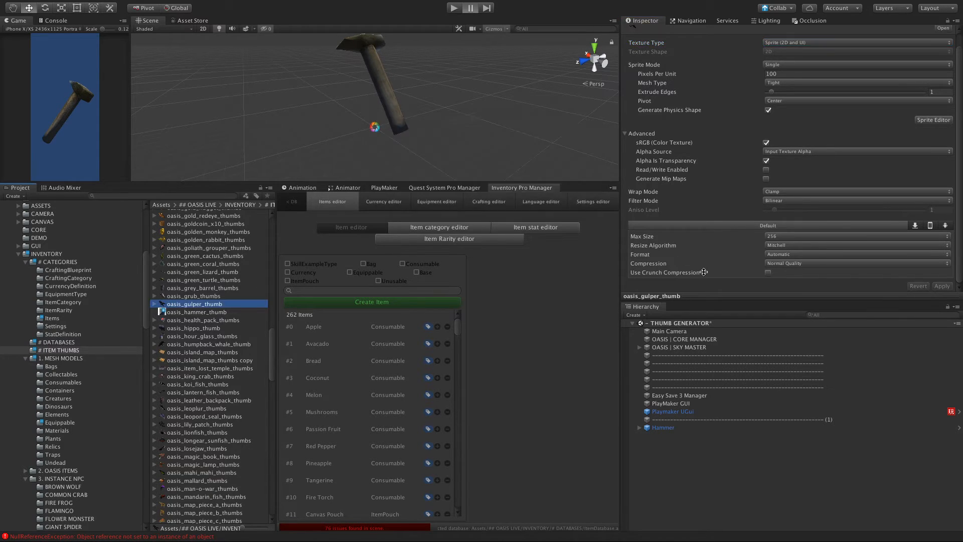
click(186, 291)
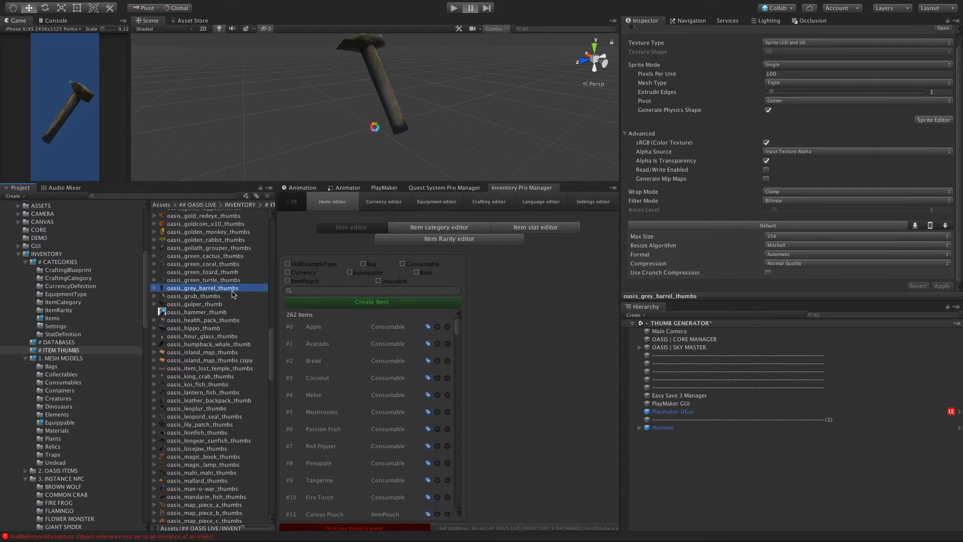
Step: Import oasis_hammer_thumb as Sprite (2D and UI) with crunch compression enabled and a max size of 256, and apply the settings
click(199, 314)
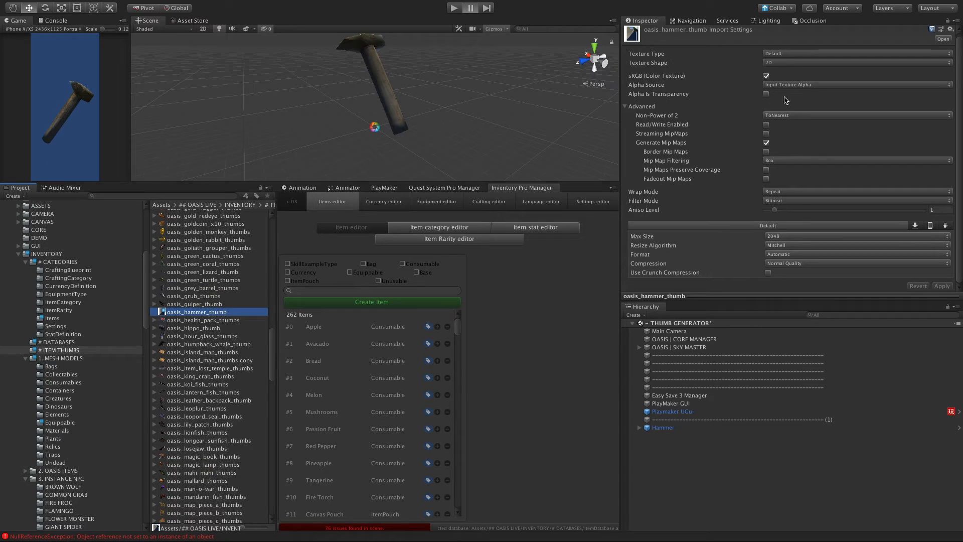
click(781, 54)
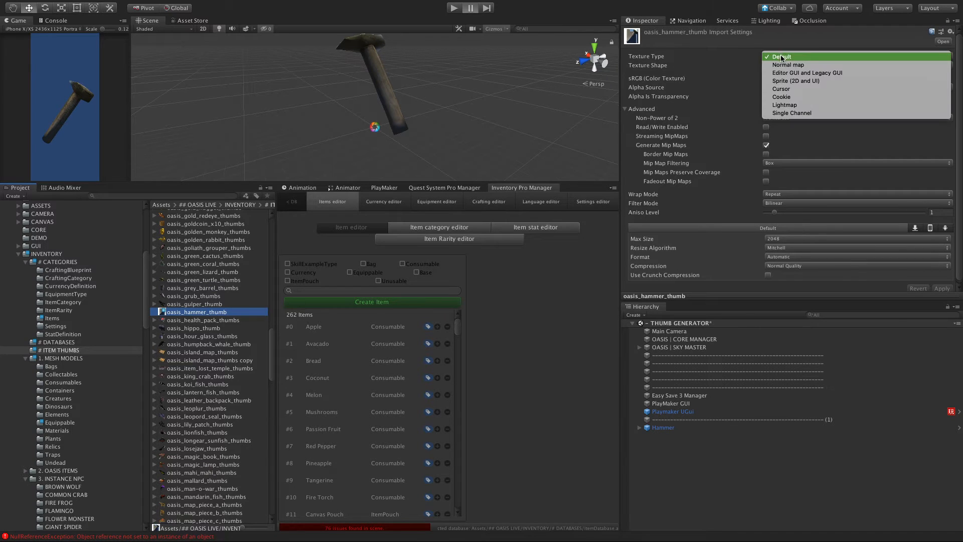
click(792, 80)
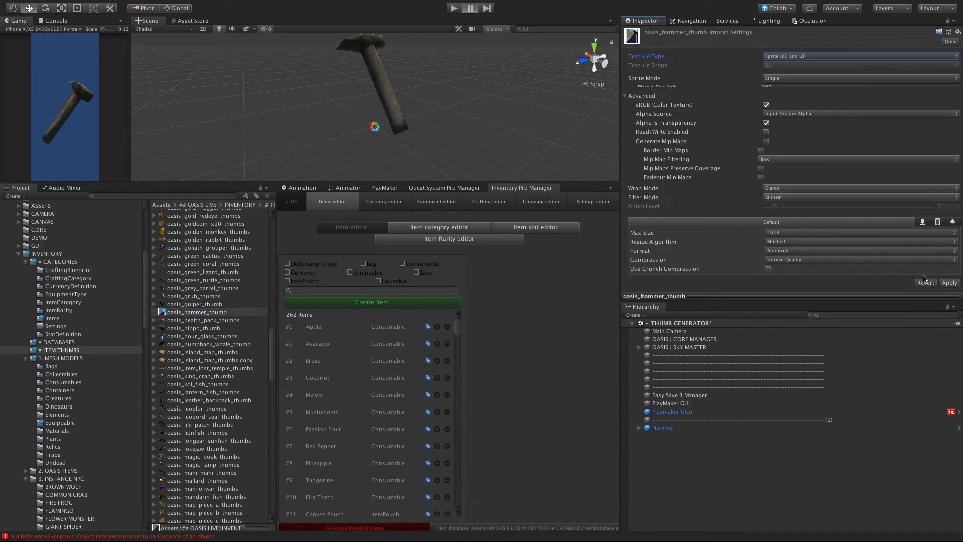
click(949, 286)
scroll(853, 273, down, 2)
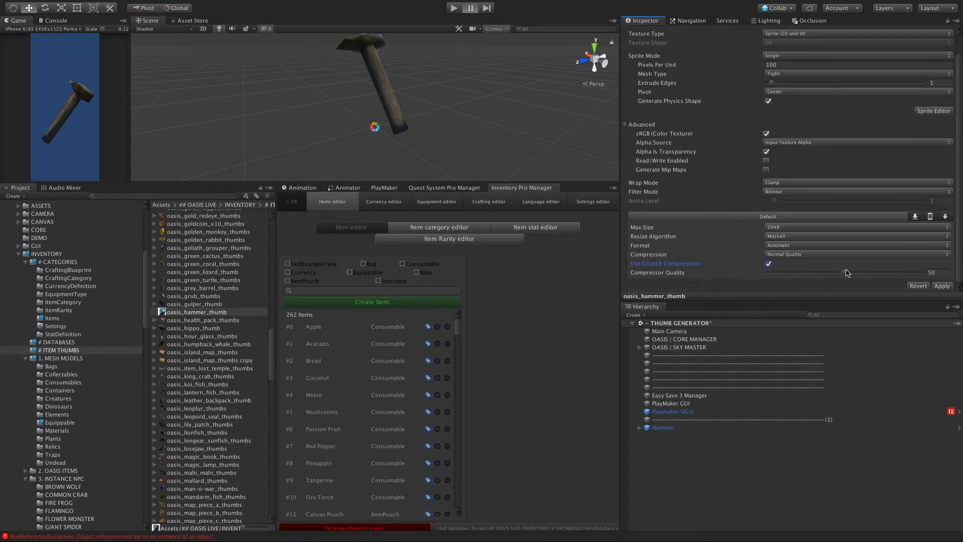
click(817, 229)
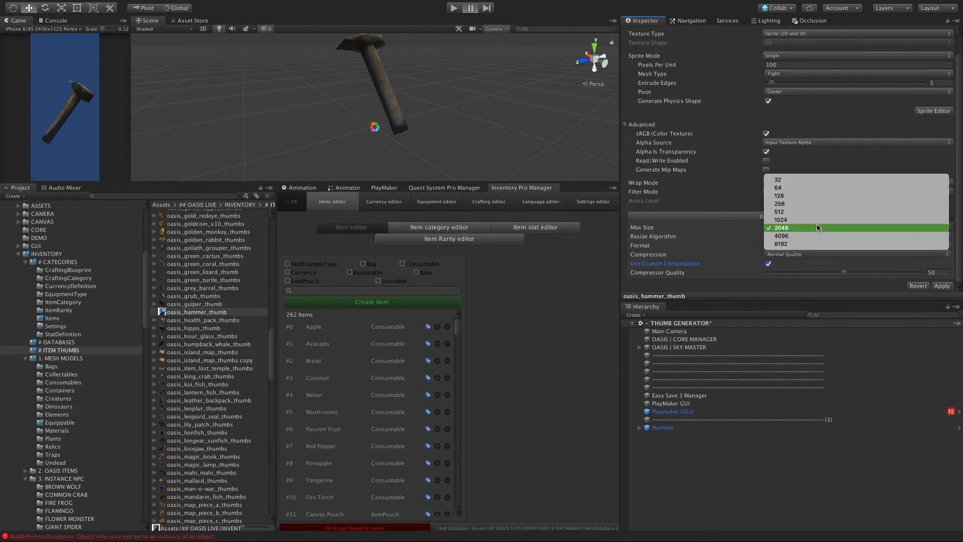
click(810, 203)
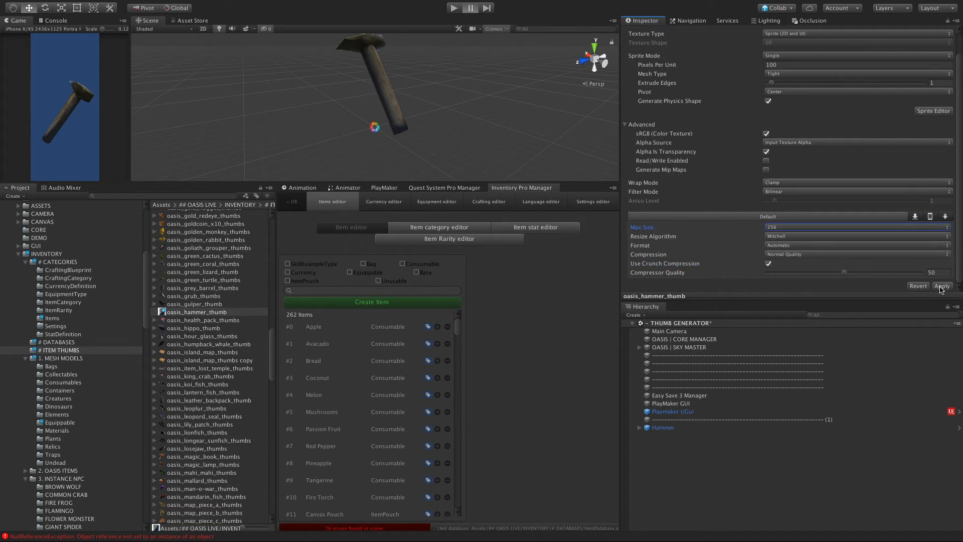
click(942, 287)
Step: Enlarge the asset previews in the # ITEM THUMBS folder and examine the hammer thumbnail
click(174, 344)
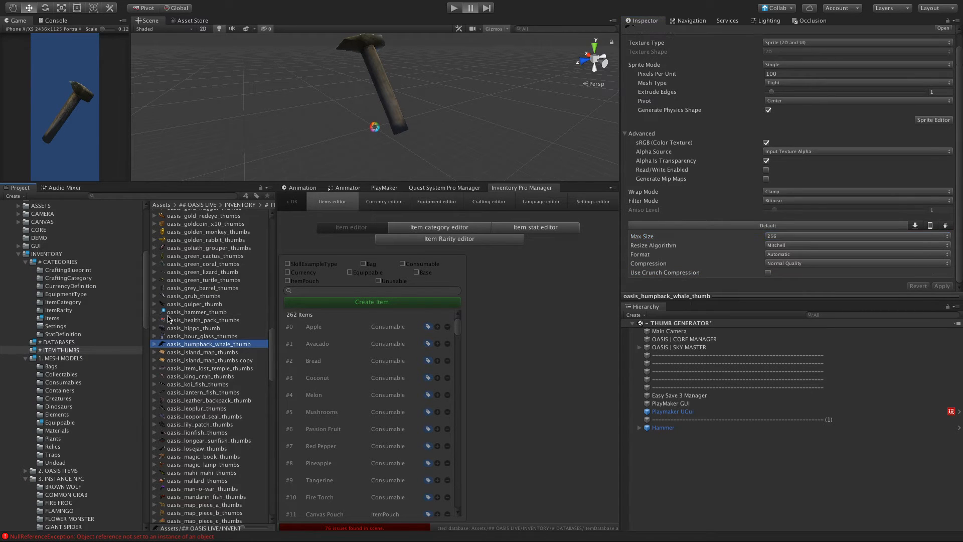
click(165, 313)
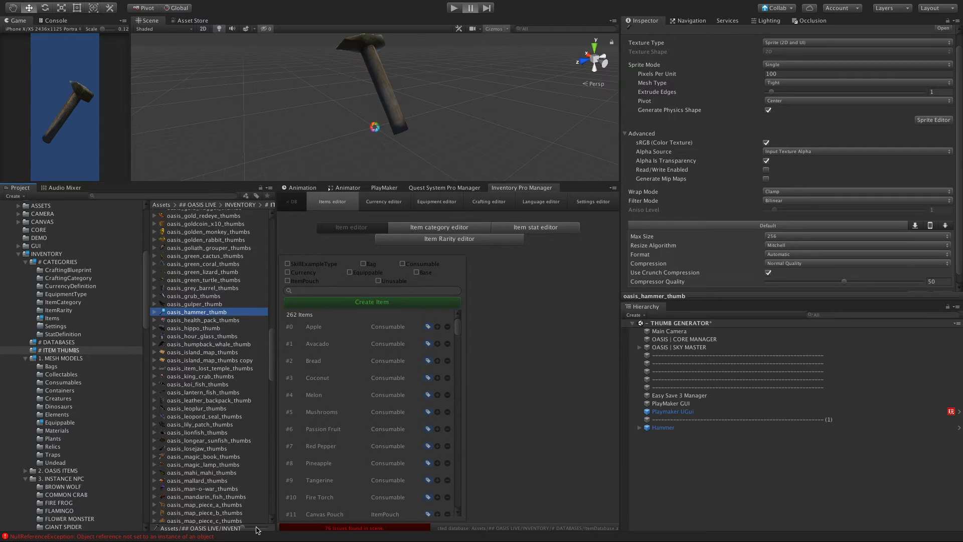
drag(253, 530, 261, 530)
click(154, 323)
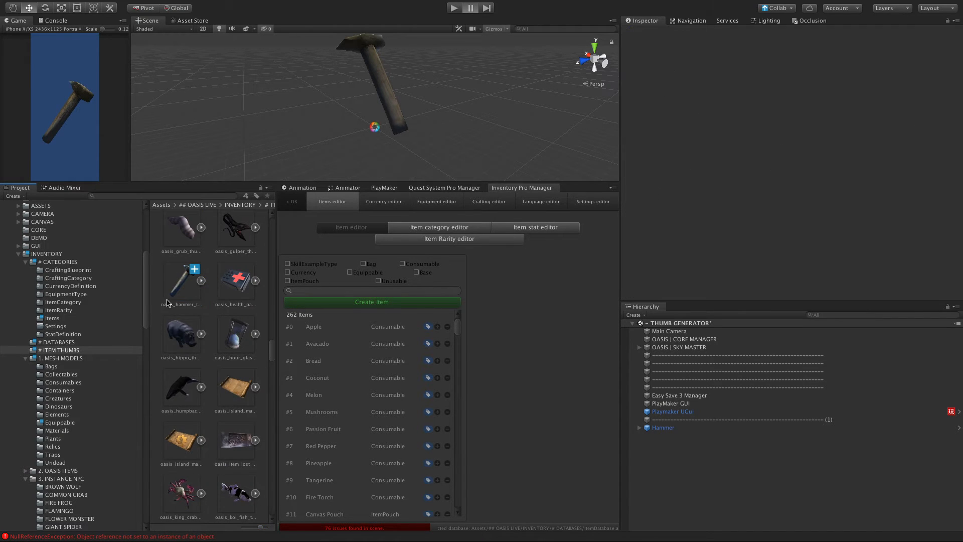
click(179, 289)
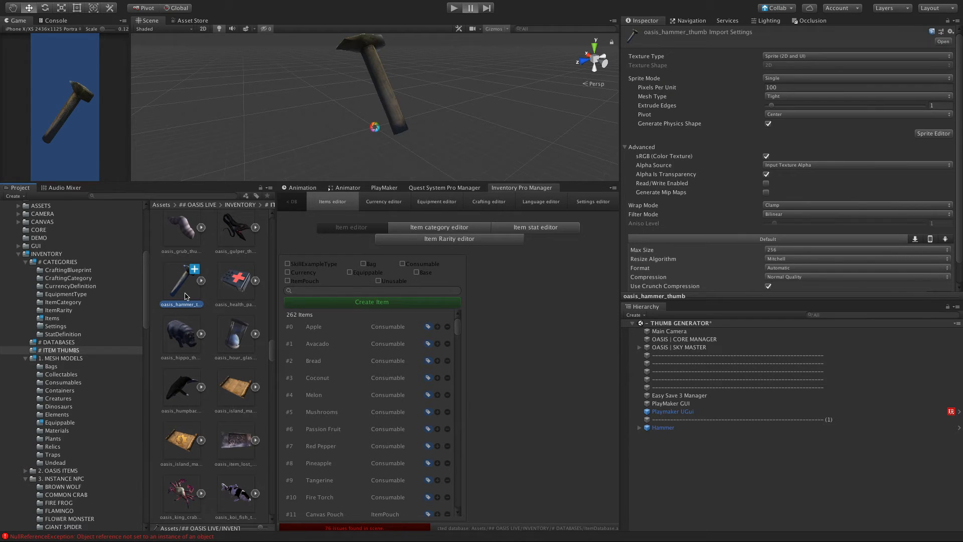
Step: Enlarge the Scene view area and select the Item_hammer_#261_ItemDatabase_PFB prefab in the Items folder under # CATEGORIES
drag(182, 181, 179, 229)
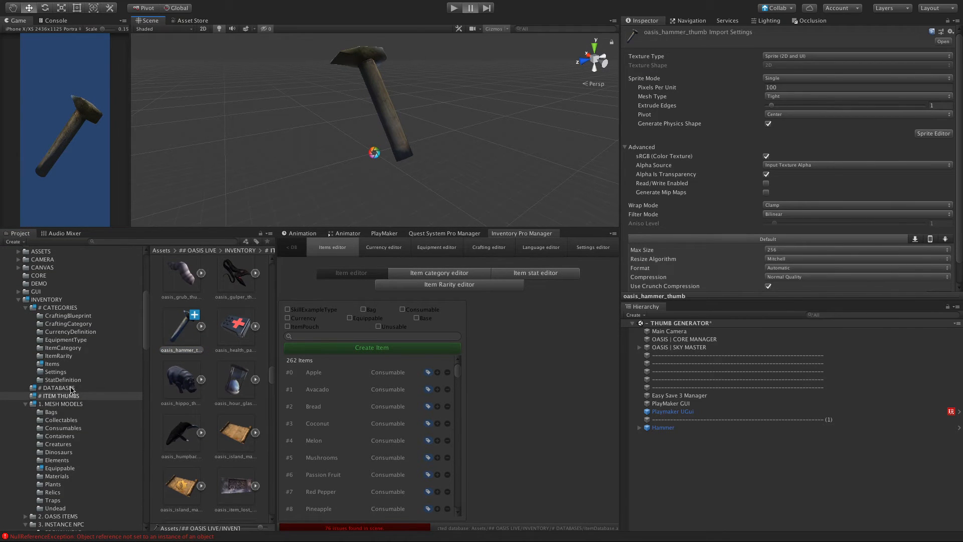
click(36, 309)
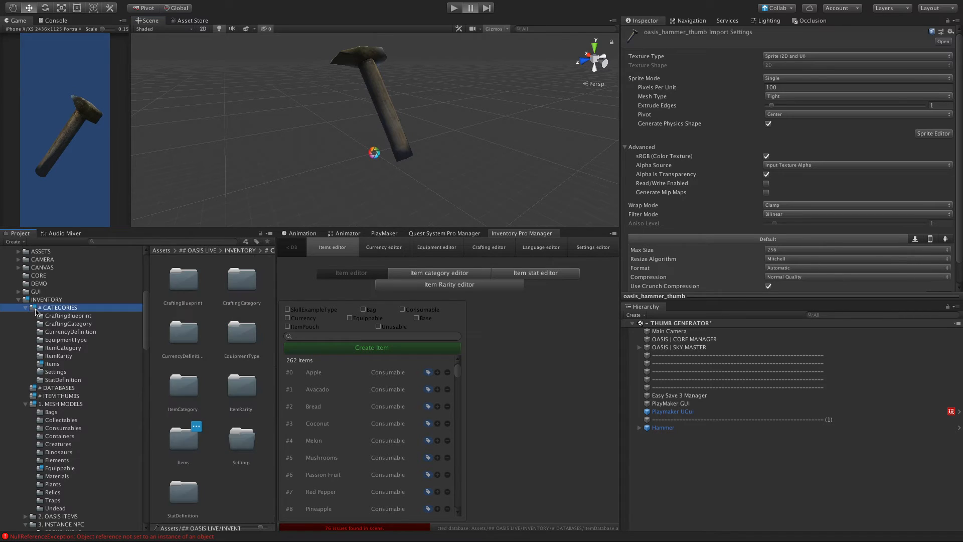
click(48, 368)
click(48, 368)
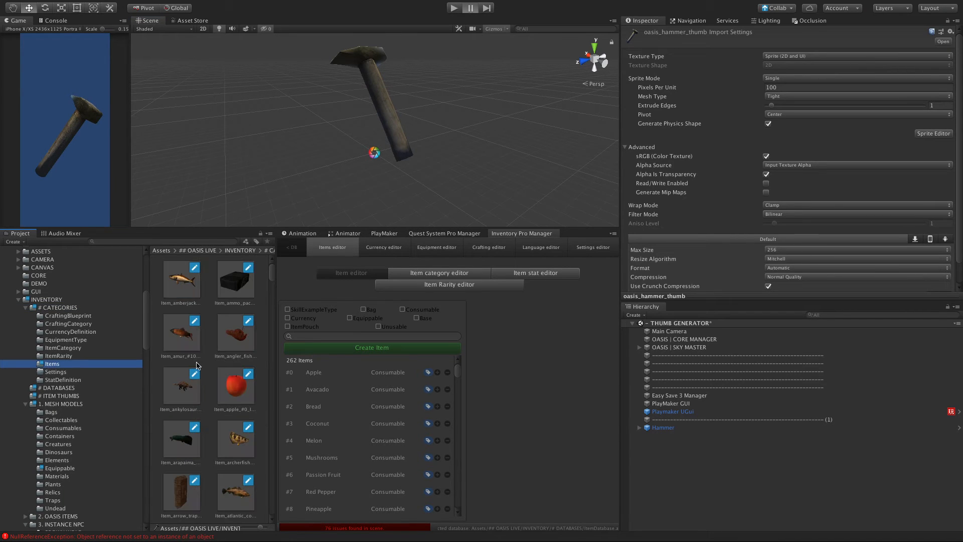
click(271, 284)
drag(272, 277, 268, 378)
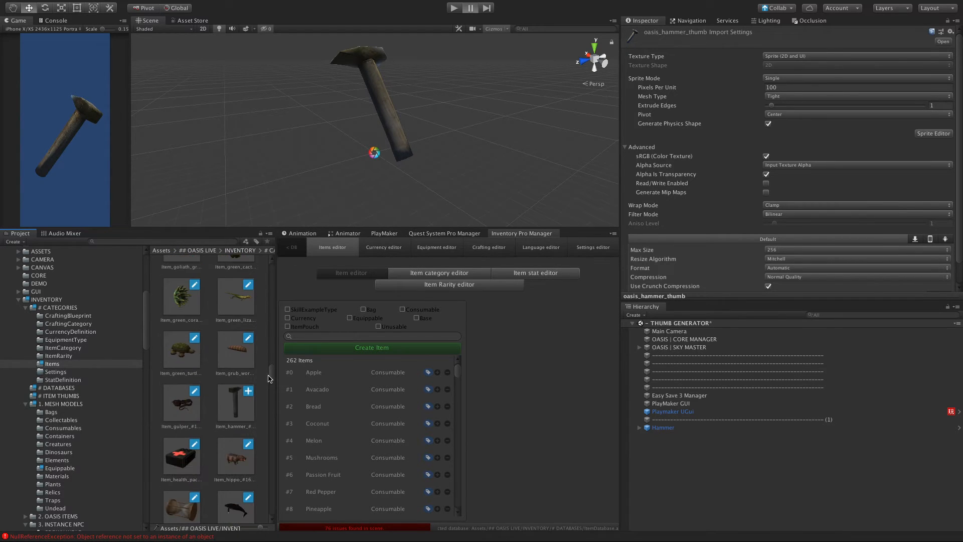
click(229, 409)
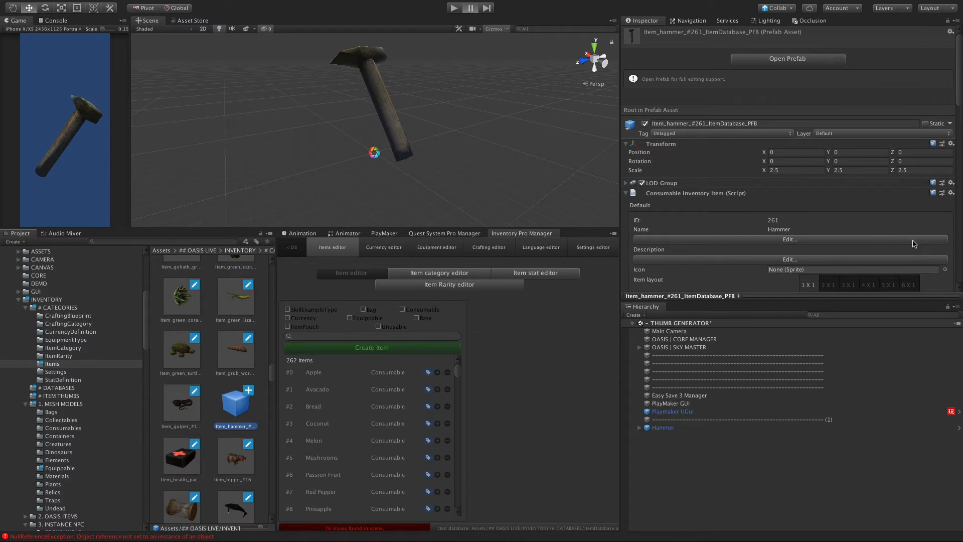
Step: Find the hammer sprites in an enlarged sprite picker and assign oasis_hammer_thumb as the Icon of the Hammer consumable item
scroll(943, 271, down, 5)
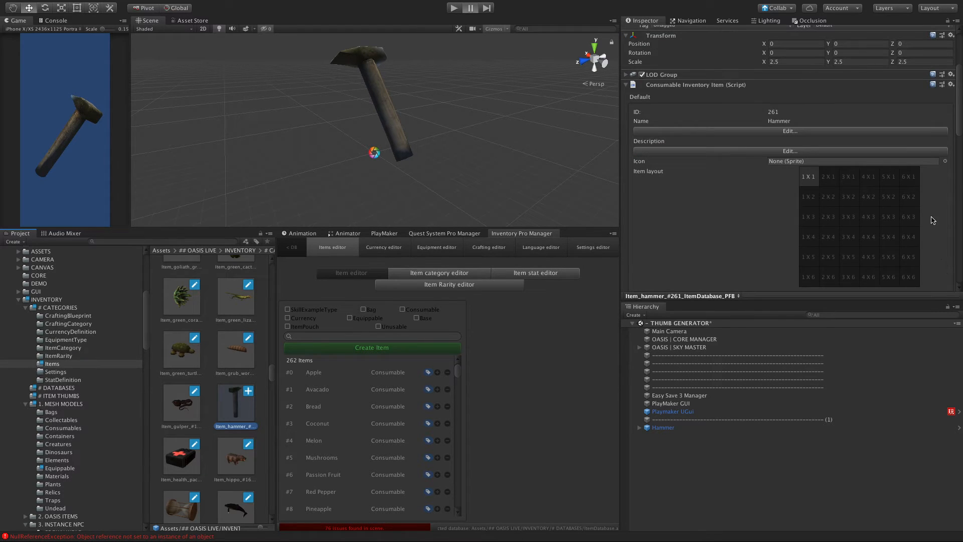
click(945, 162)
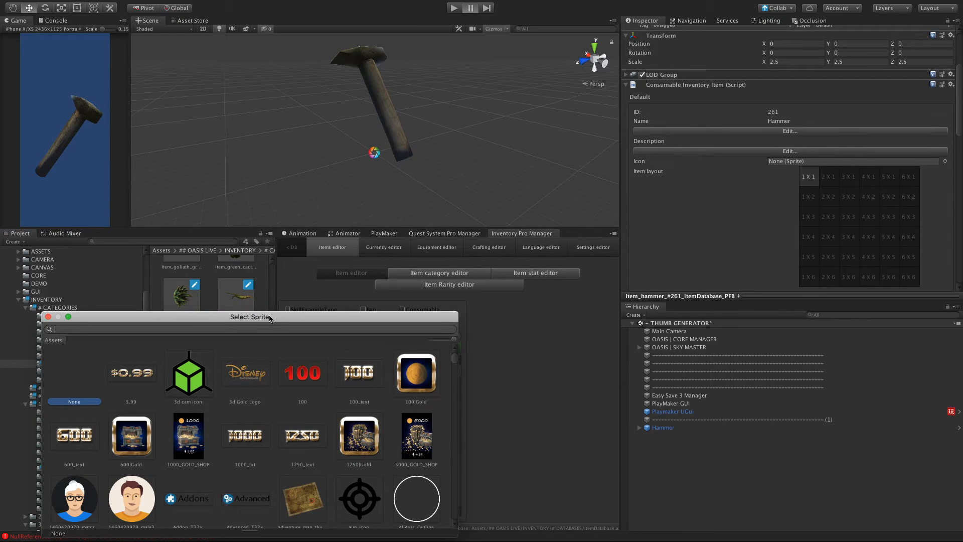
drag(269, 318, 394, 96)
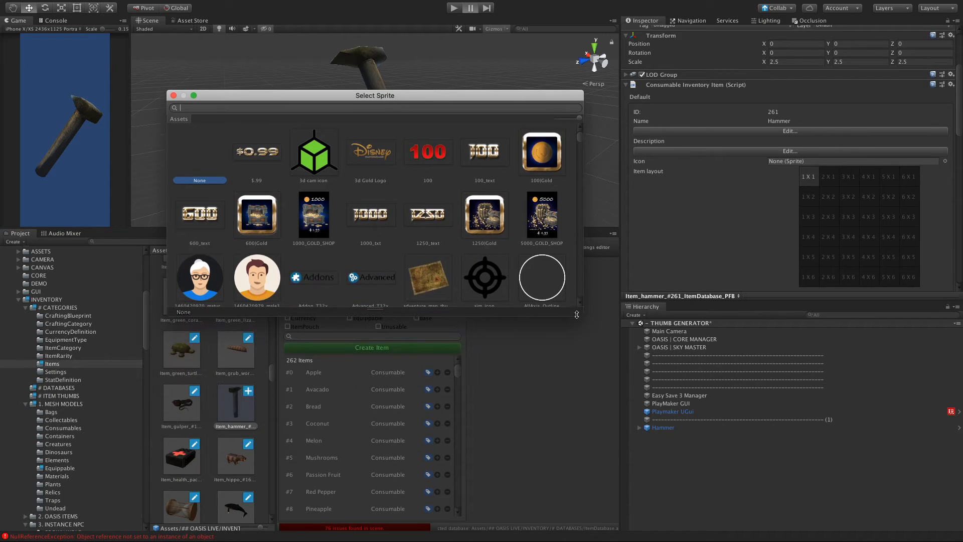
drag(577, 315, 666, 445)
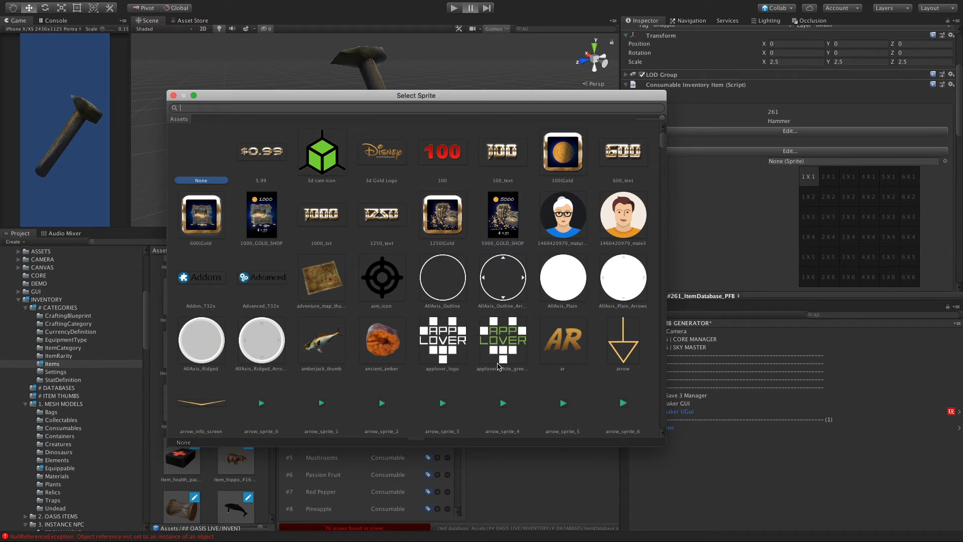
scroll(371, 219, down, 3)
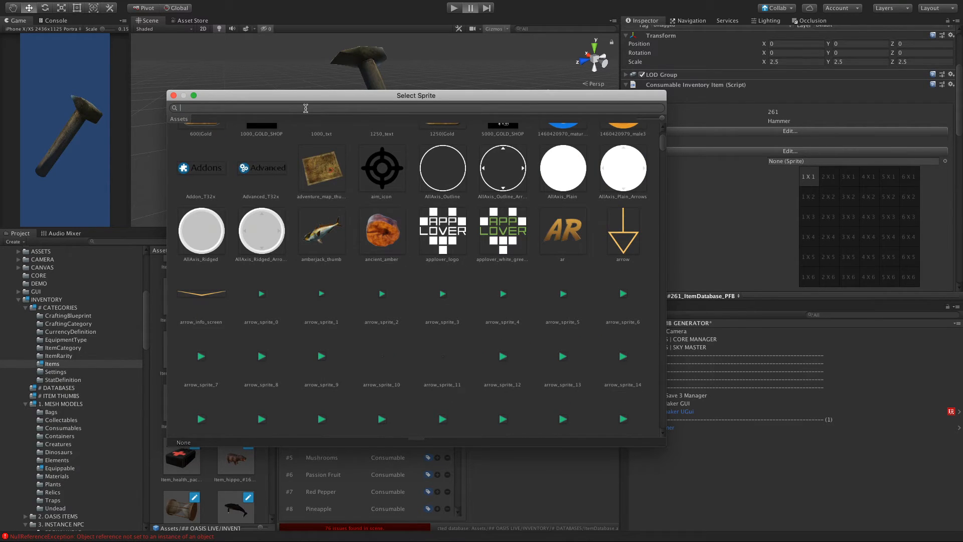
text(hm)
key(BackSpace)
key(BackSpace)
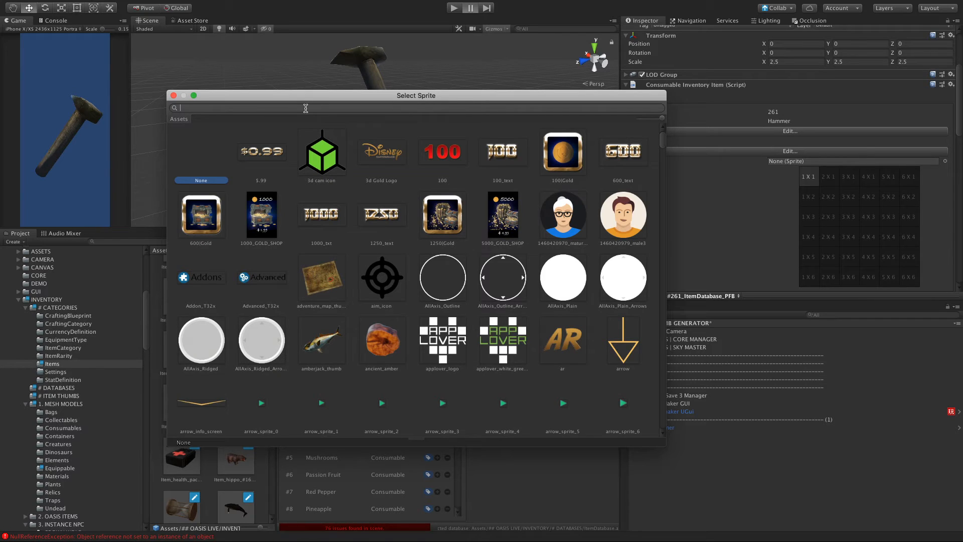
text(hammer)
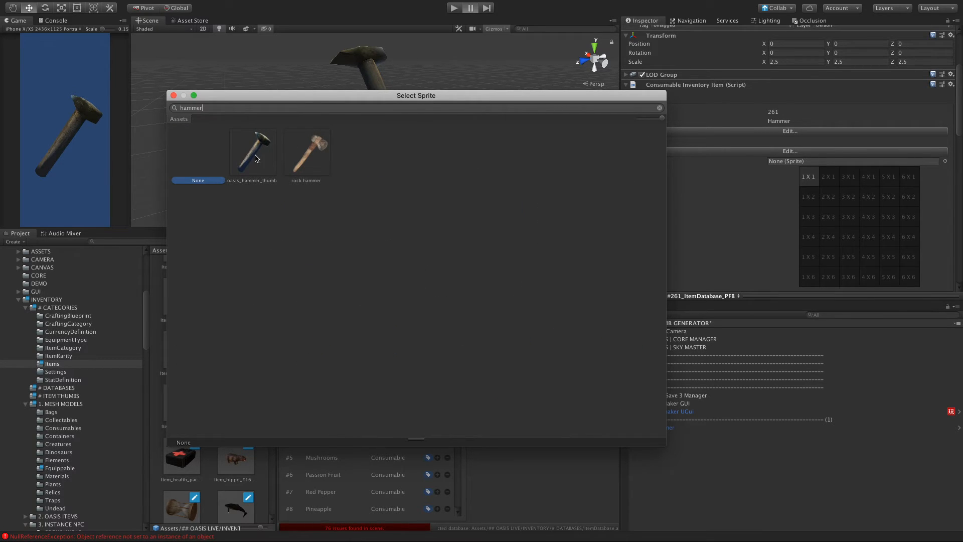
click(255, 159)
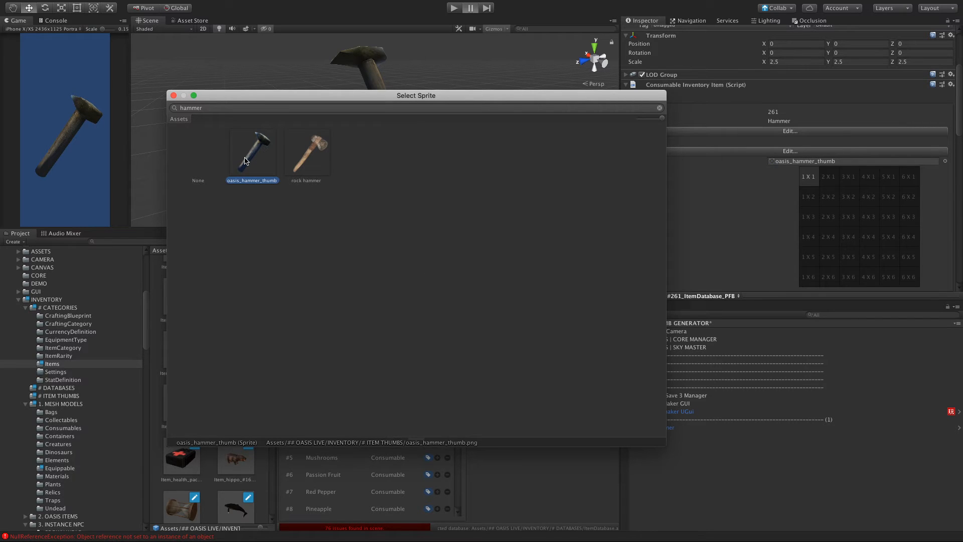
double_click(245, 159)
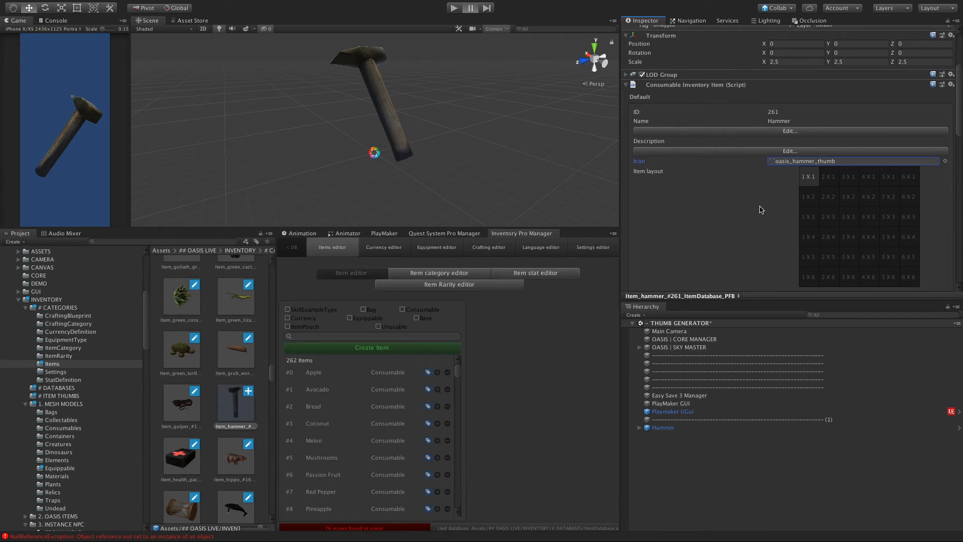
scroll(961, 126, down, 3)
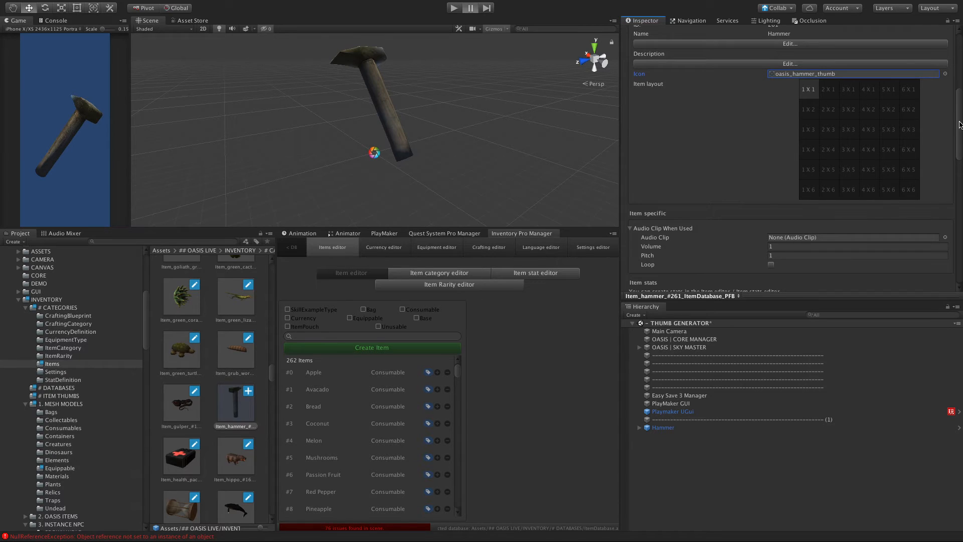
scroll(959, 110, down, 1)
scroll(959, 100, up, 3)
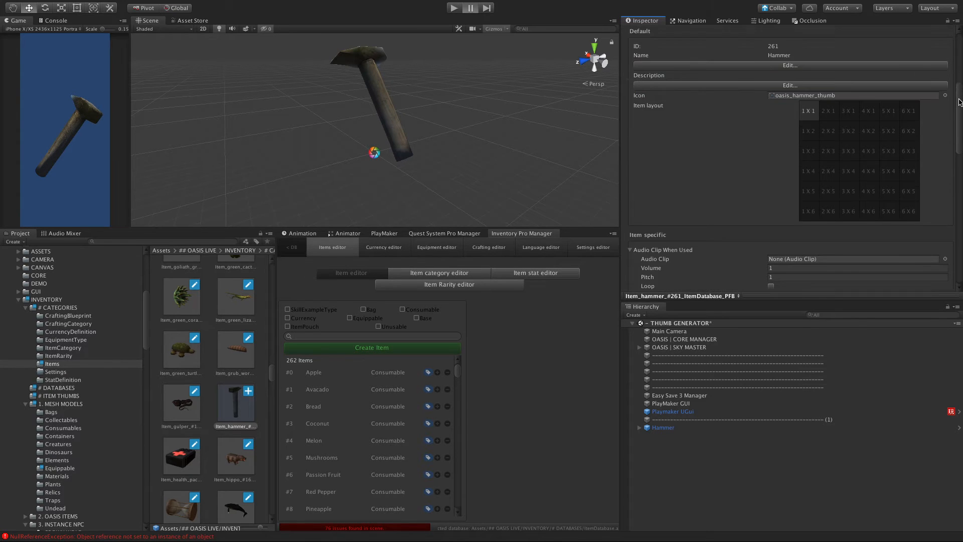
scroll(958, 52, up, 5)
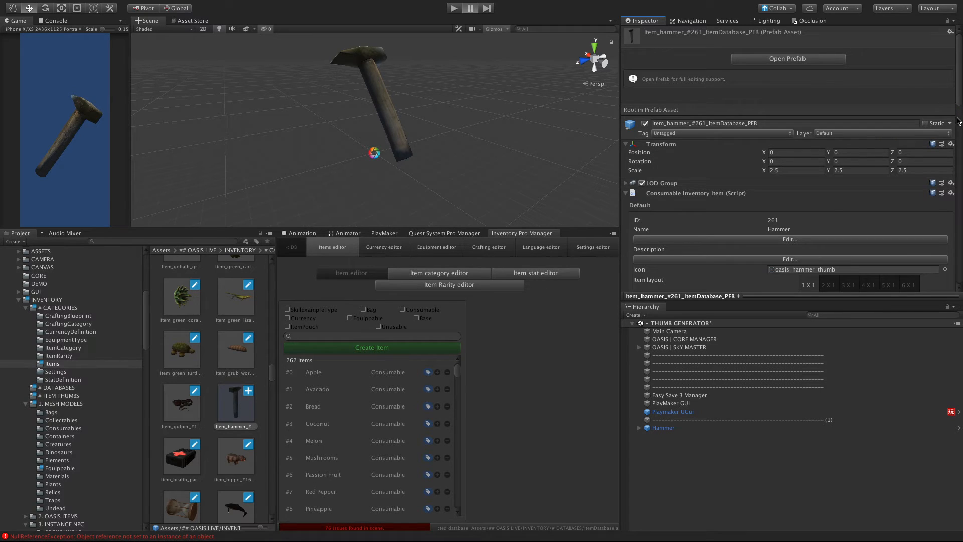
Step: Collapse the INVENTORY, SCENES and QUEST folders and show the contents of ## OASIS LIVE as a compact list
scroll(958, 122, down, 3)
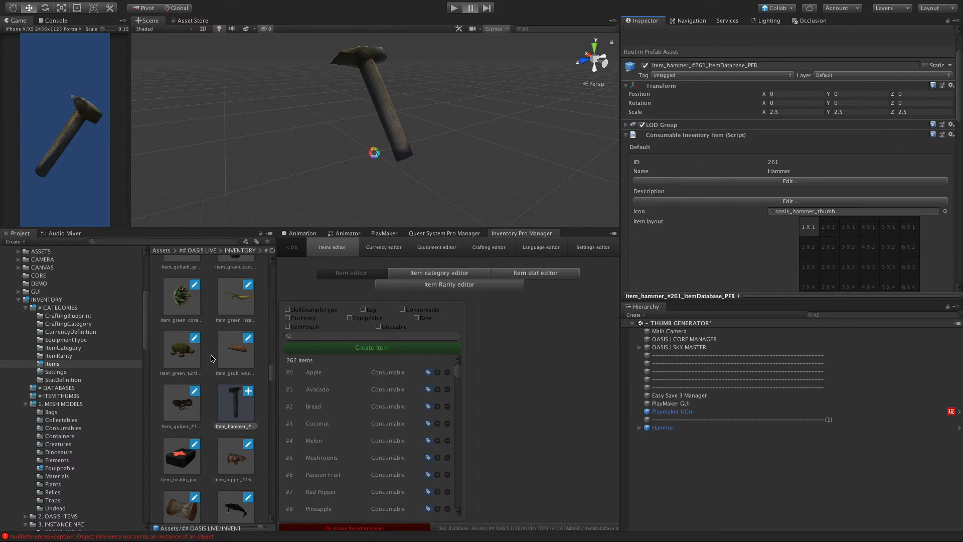
click(26, 304)
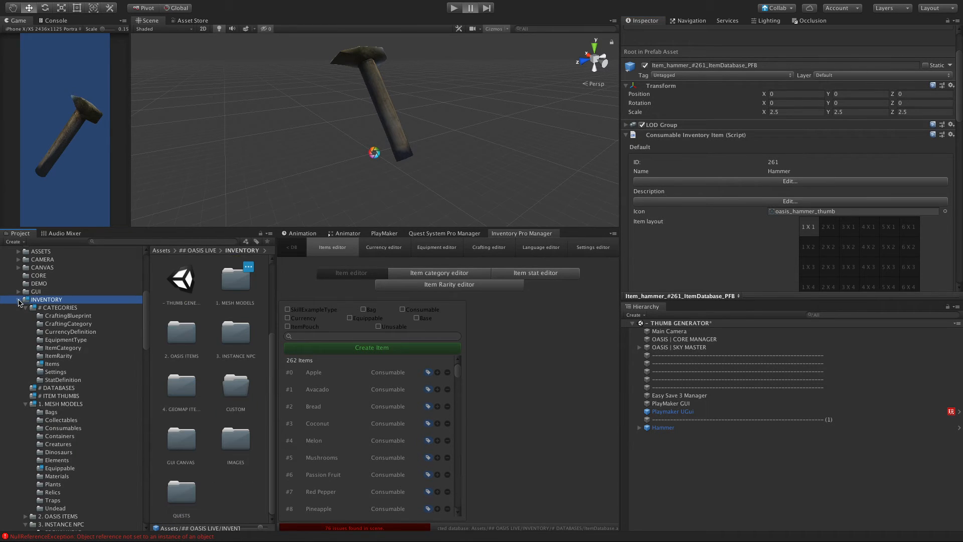
click(19, 301)
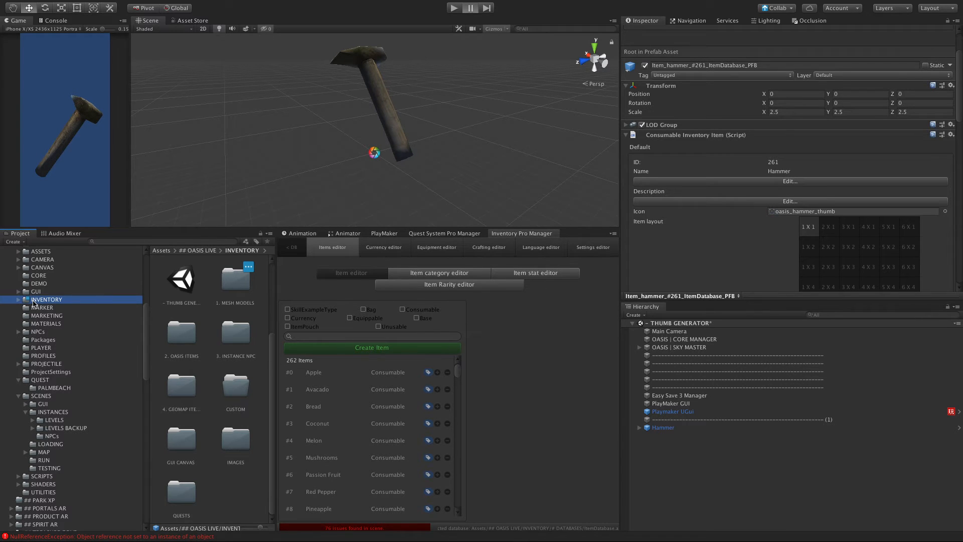
click(19, 396)
click(19, 380)
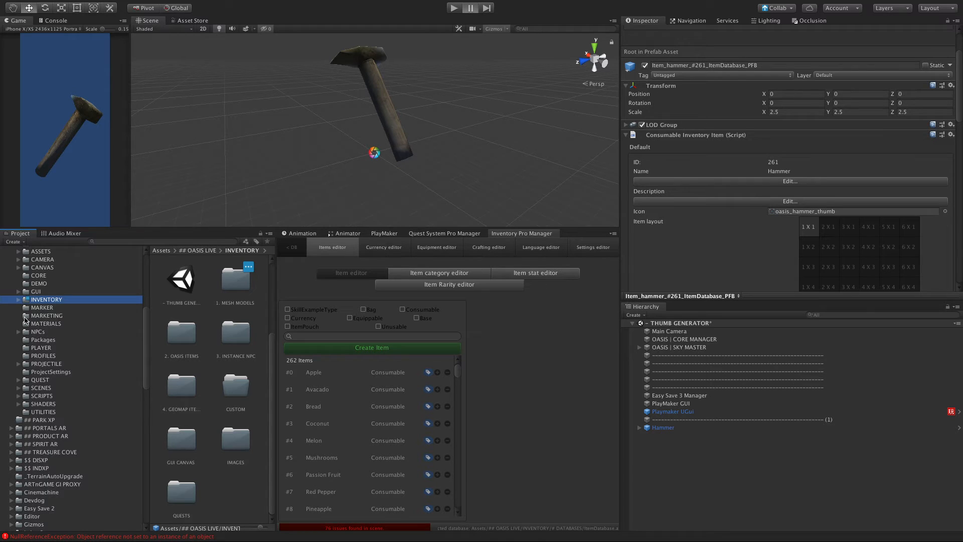
scroll(25, 319, up, 2)
scroll(31, 305, up, 4)
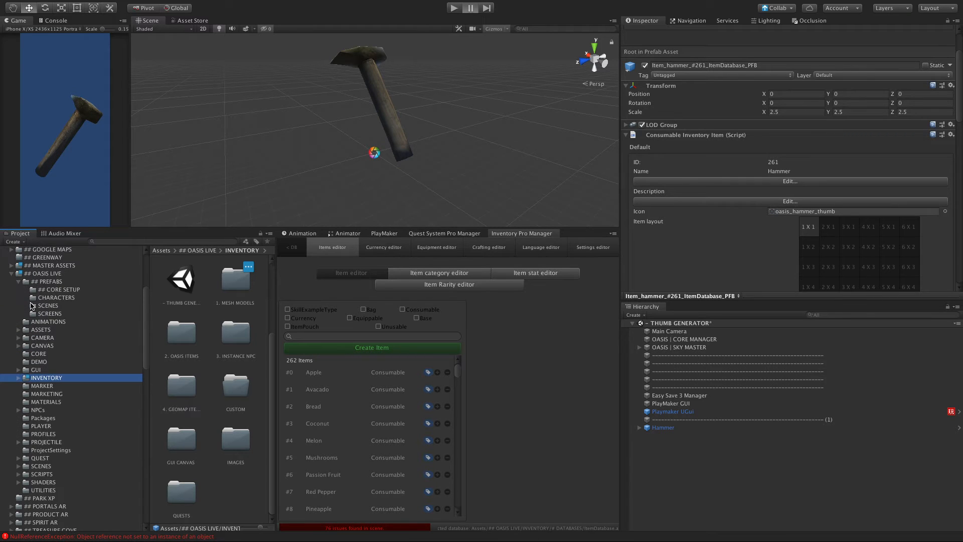
click(39, 274)
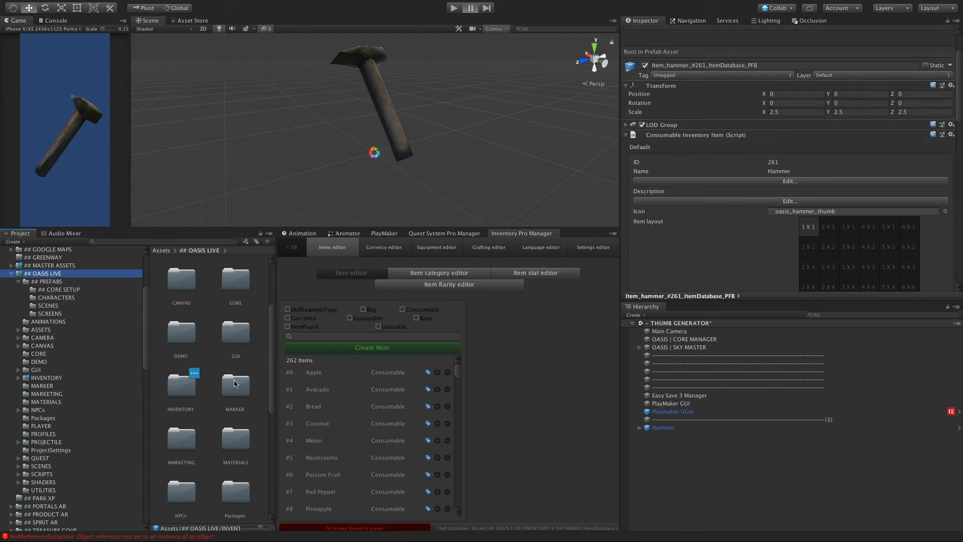
drag(258, 528, 236, 528)
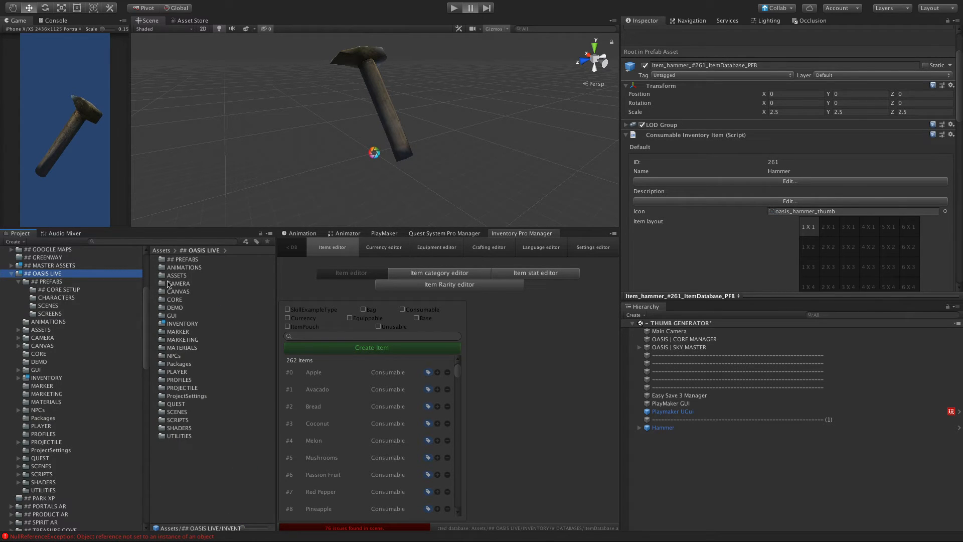
Step: Open the PALMBEACH folder inside the QUEST folder of ## OASIS LIVE
click(165, 405)
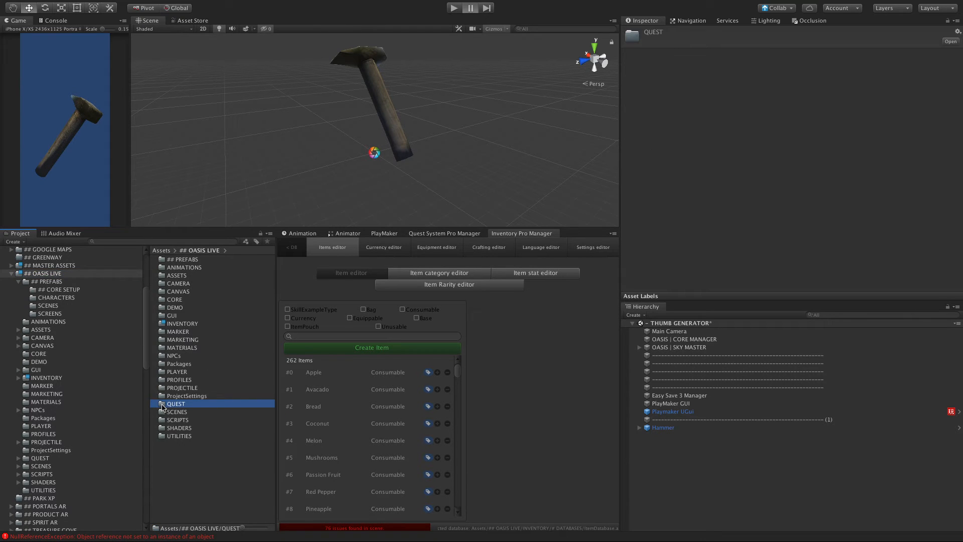
double_click(162, 406)
click(174, 262)
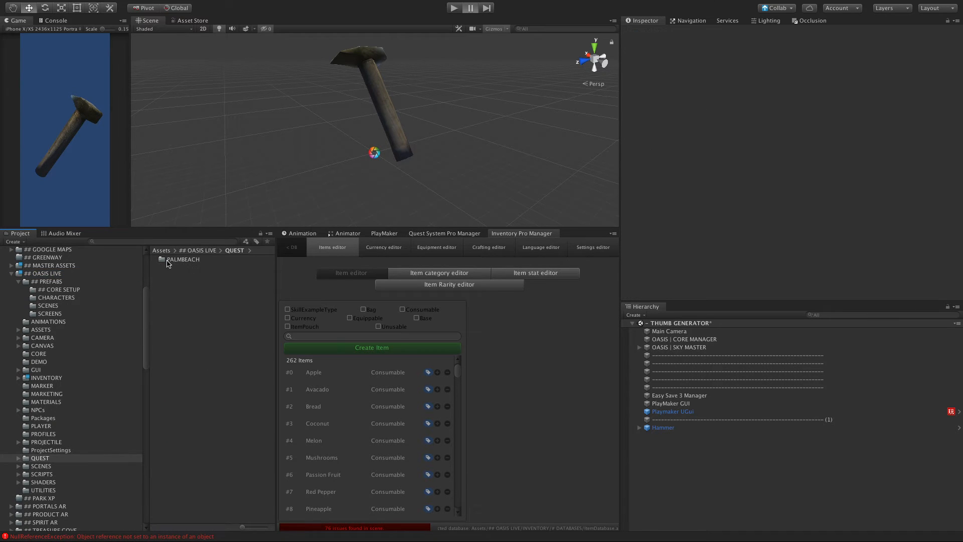
click(166, 259)
double_click(166, 259)
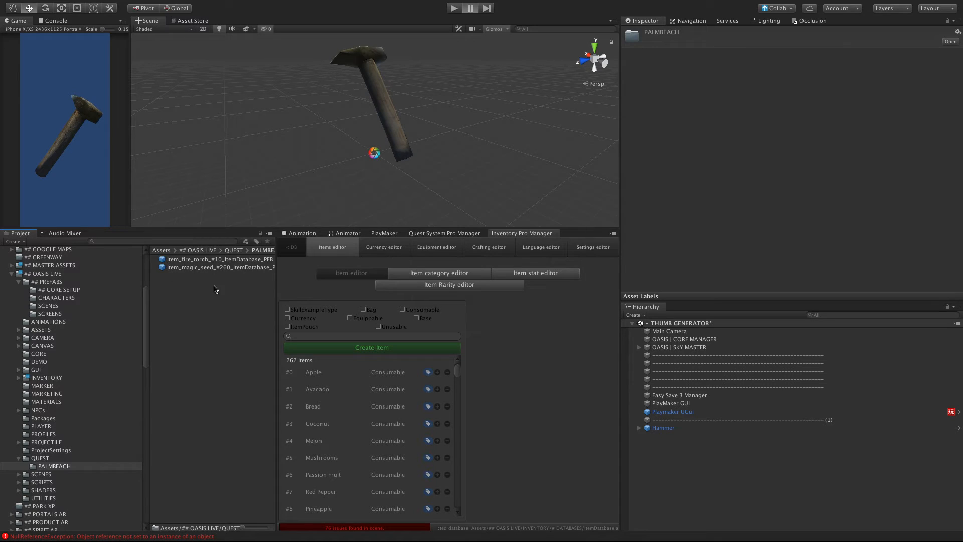
Step: Compare the fire torch and magic seed quest prefabs, examining their tags, components and the magic seed's item settings
click(189, 259)
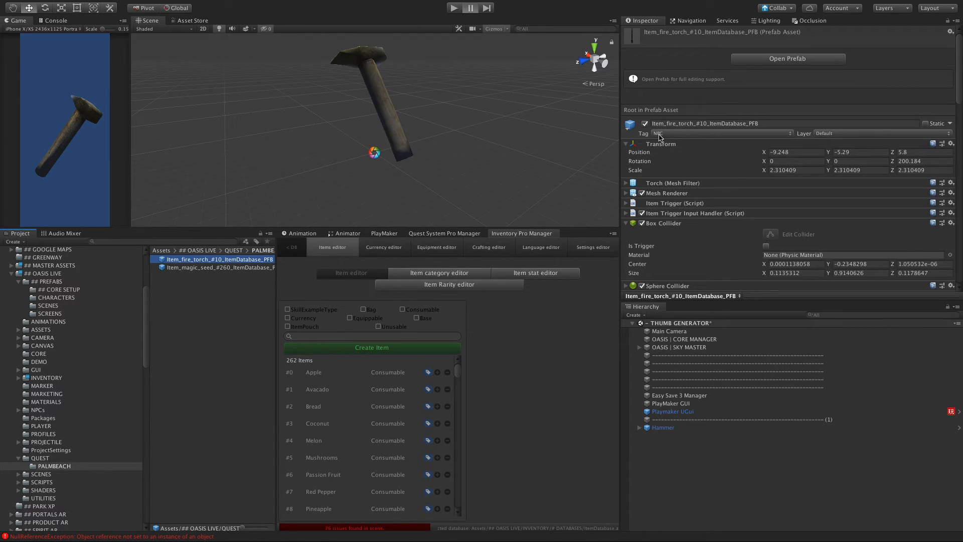
click(221, 267)
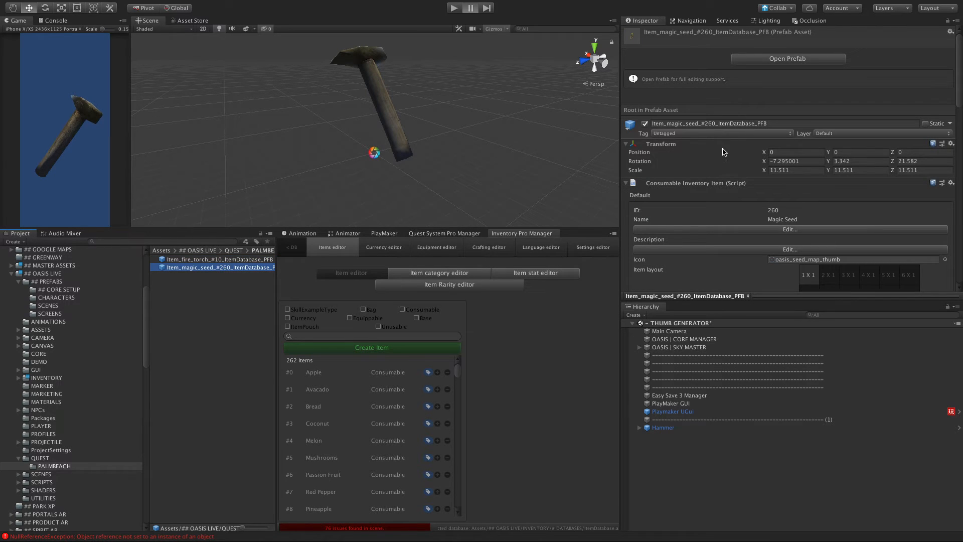
click(215, 260)
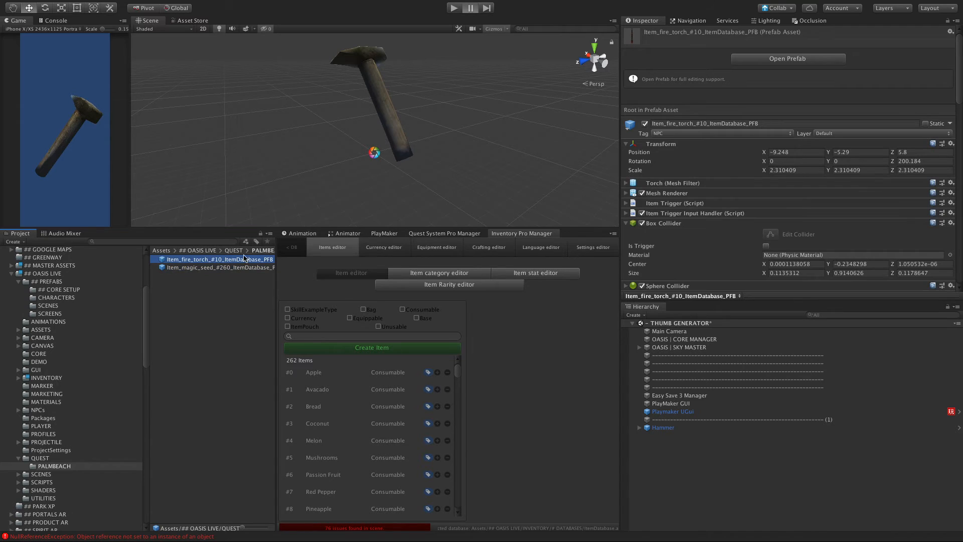
click(743, 136)
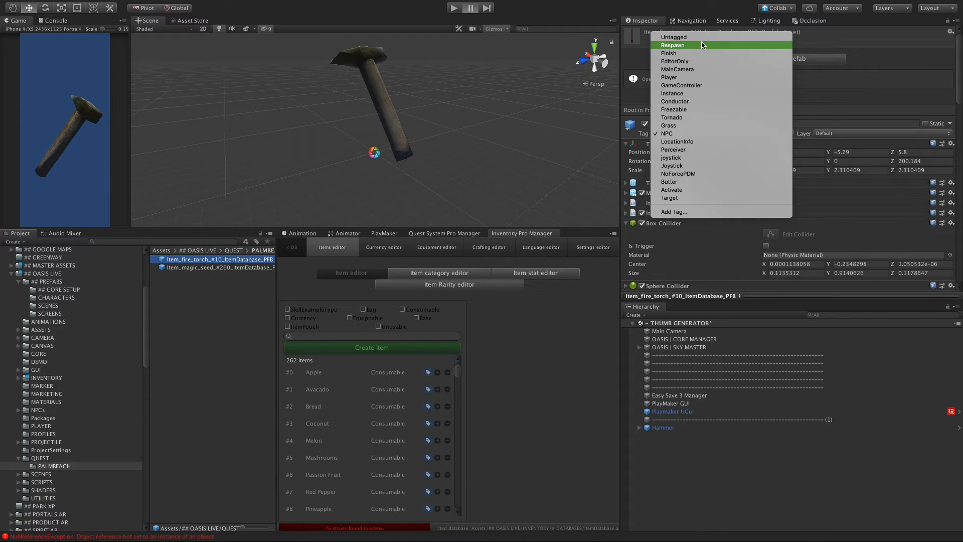
click(169, 277)
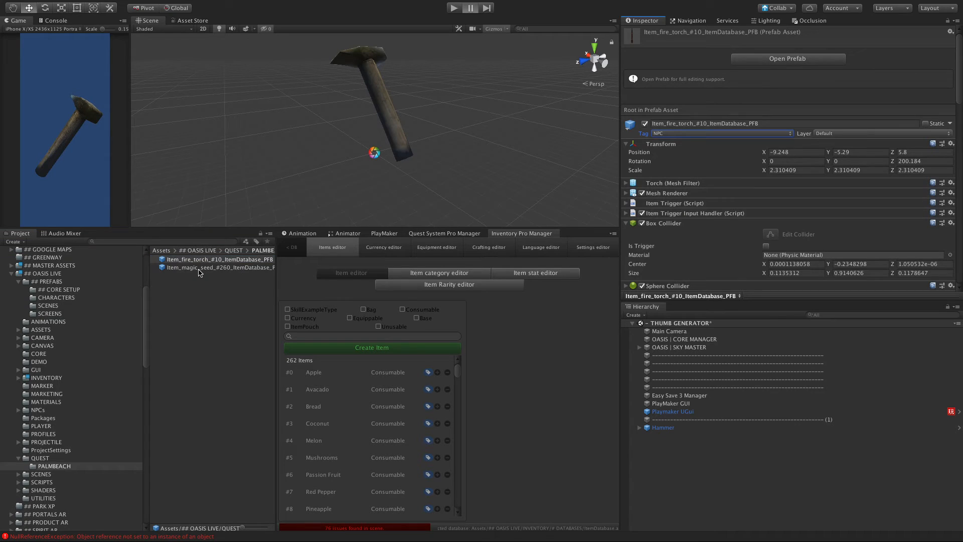
click(199, 269)
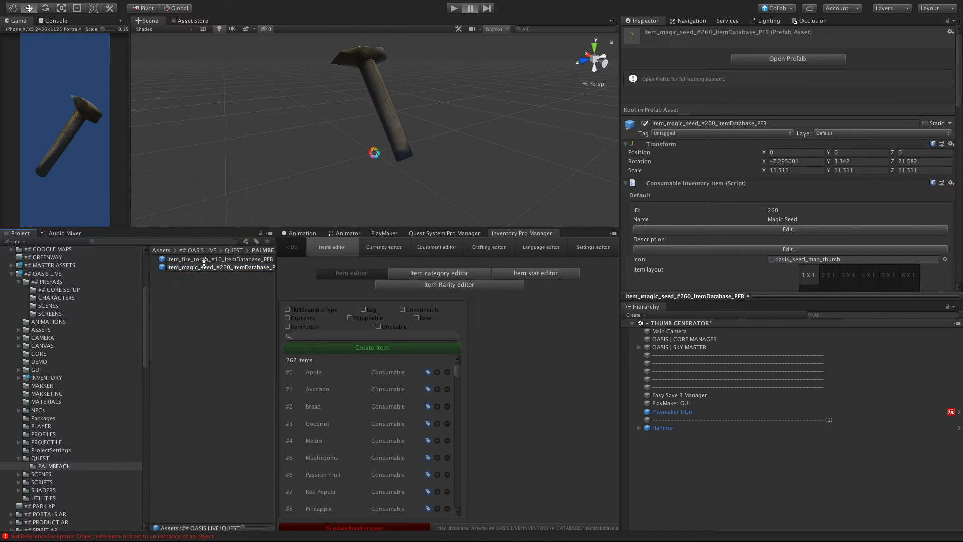
click(203, 260)
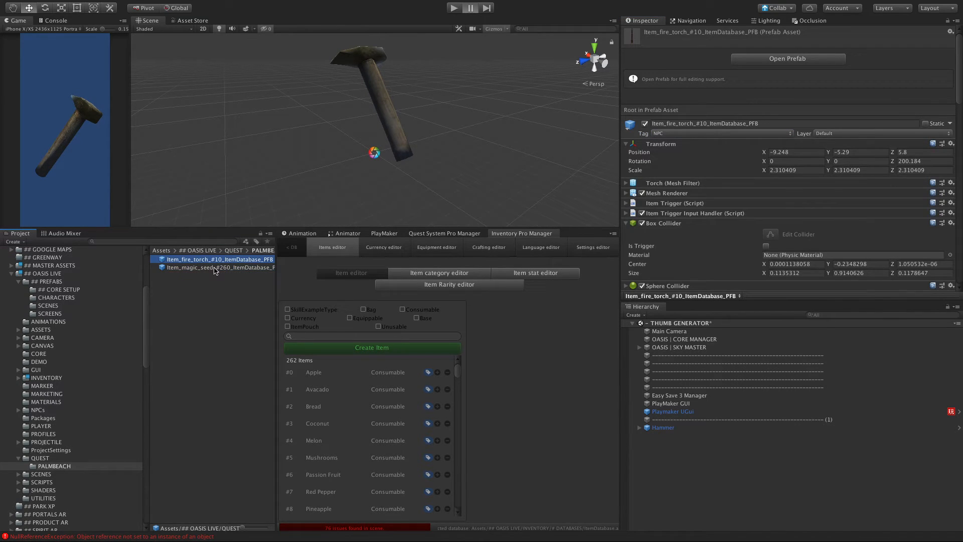
click(214, 270)
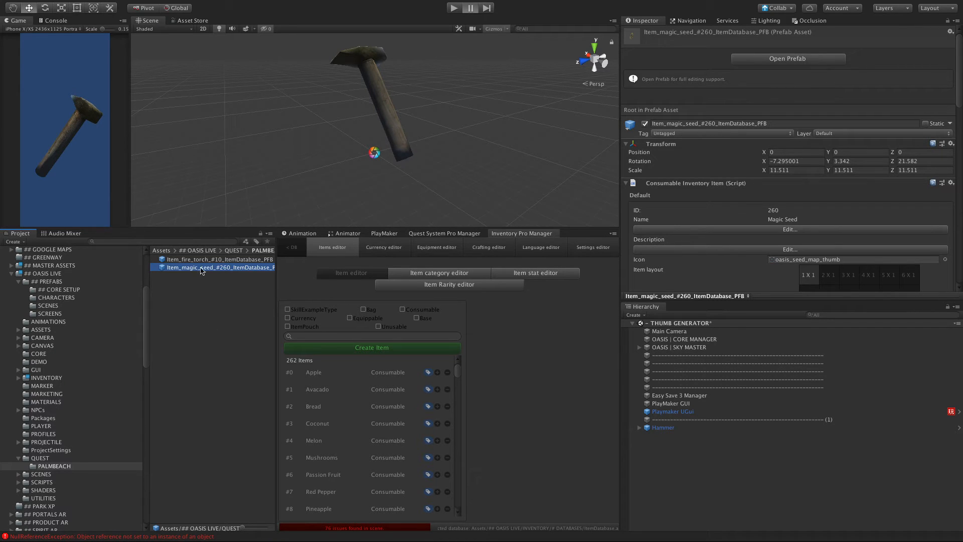
click(188, 261)
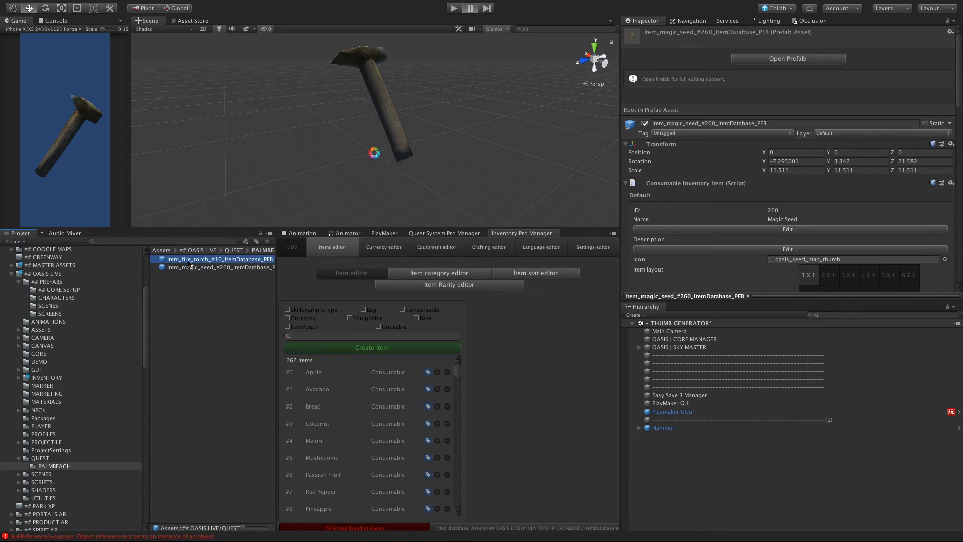
click(194, 269)
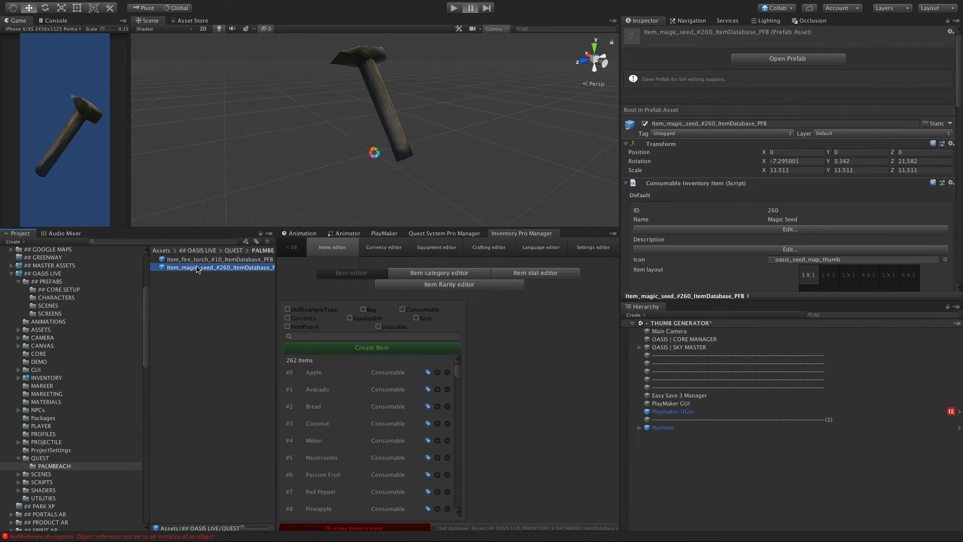
scroll(767, 197, down, 6)
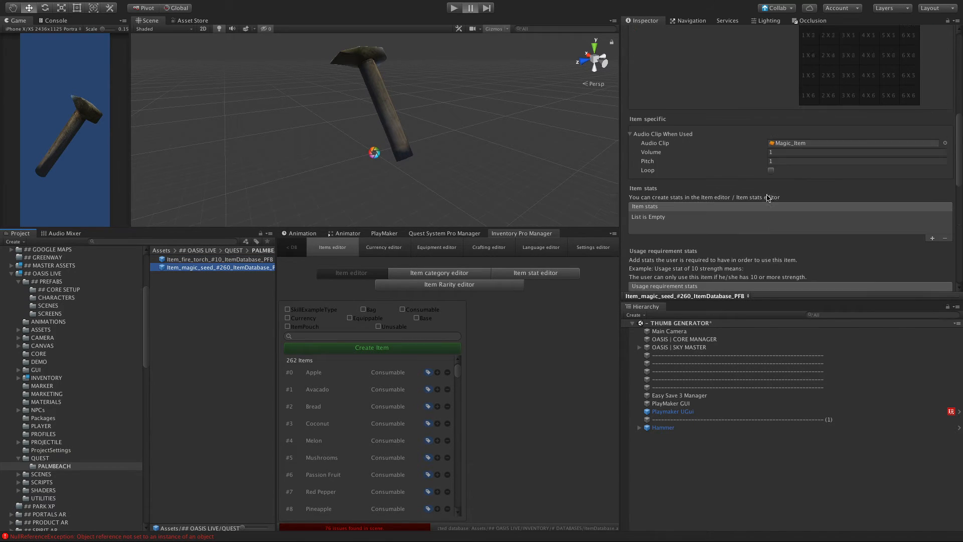
scroll(767, 198, down, 5)
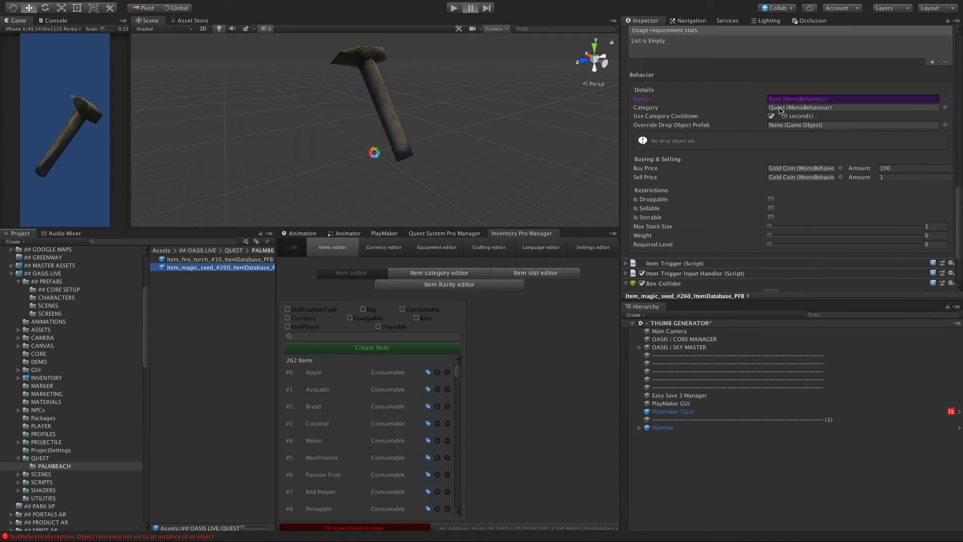
Step: Create a folder named SKY_ISLAND inside the QUEST folder
click(231, 253)
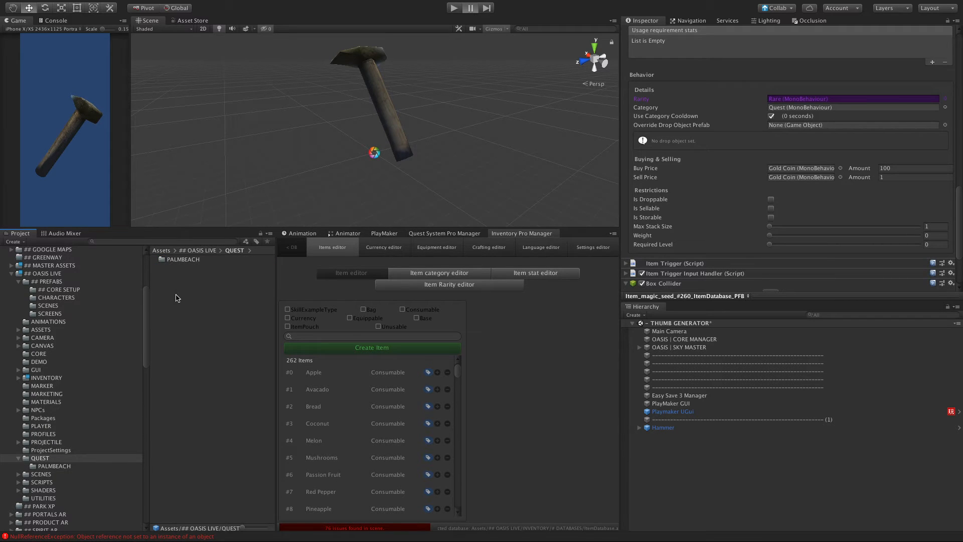
right_click(177, 278)
mouse_move(271, 286)
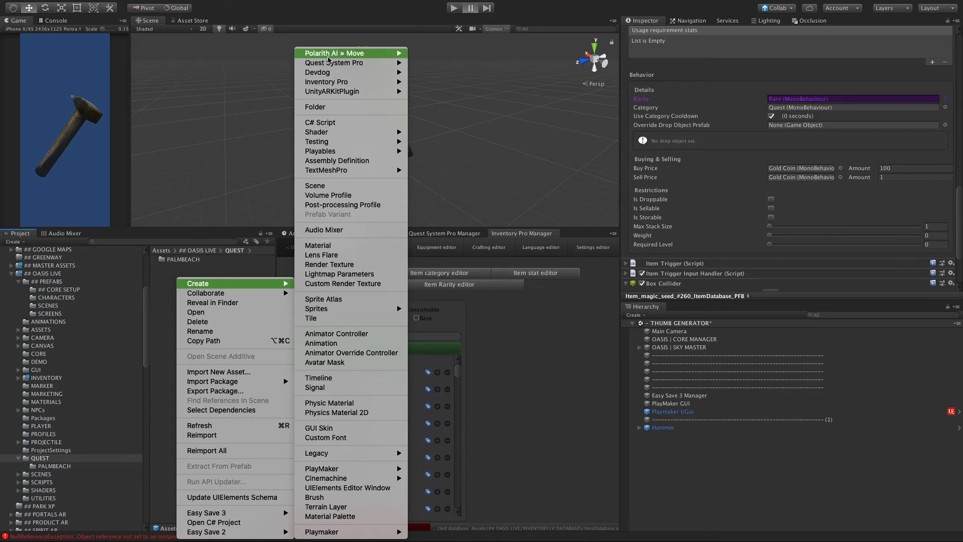
click(346, 107)
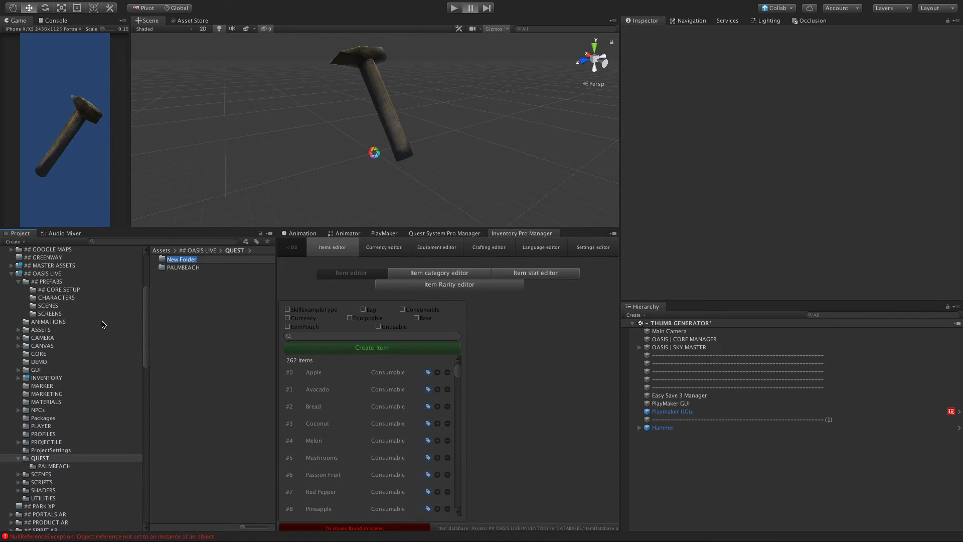
text(SKY_ISLAND)
key(Return)
text(_ISLAND)
Step: Rename the PALMBEACH folder as PALM_BEACH
click(179, 270)
click(182, 260)
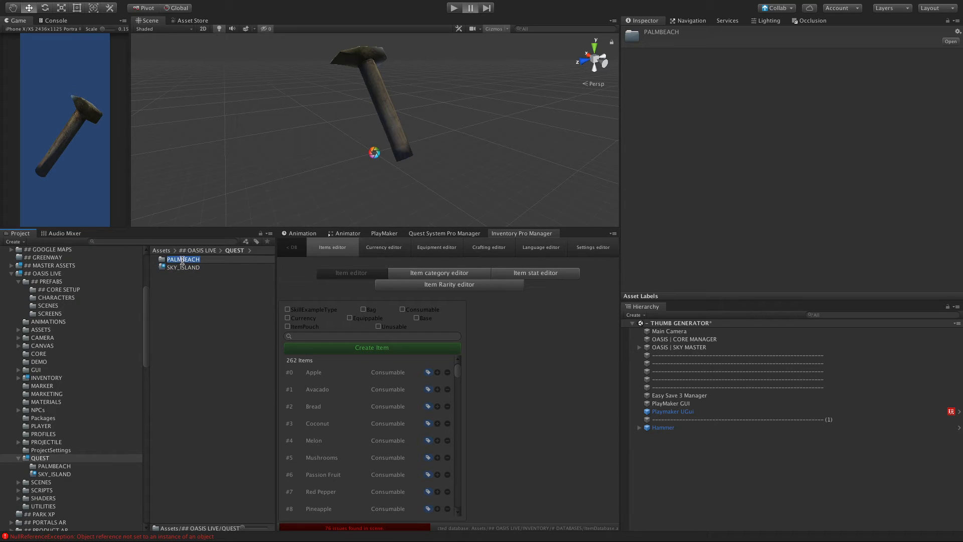
key(Left)
text(_)
key(Return)
Step: Display the SKY_ISLAND folder and open the prefab of the Hammer consumable, item #261, from the item list
click(161, 268)
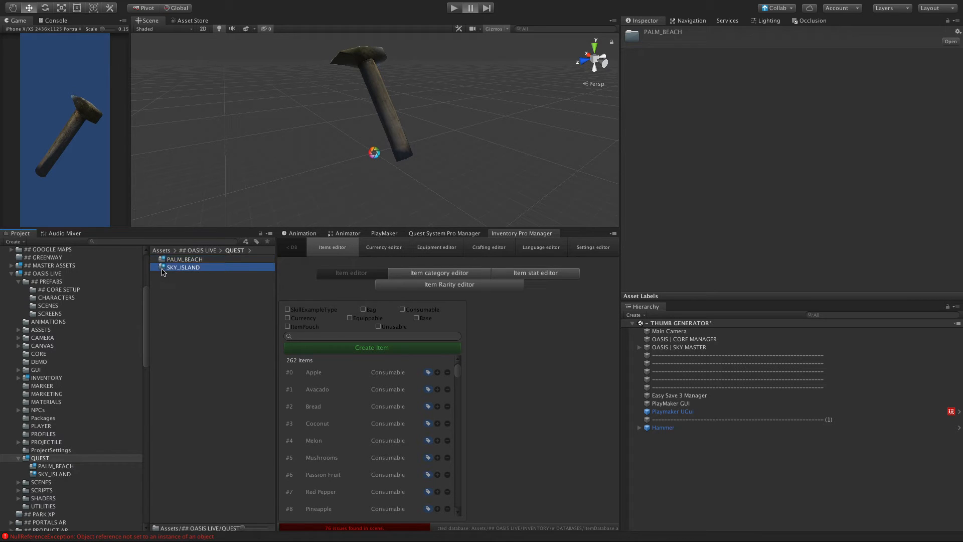
double_click(161, 268)
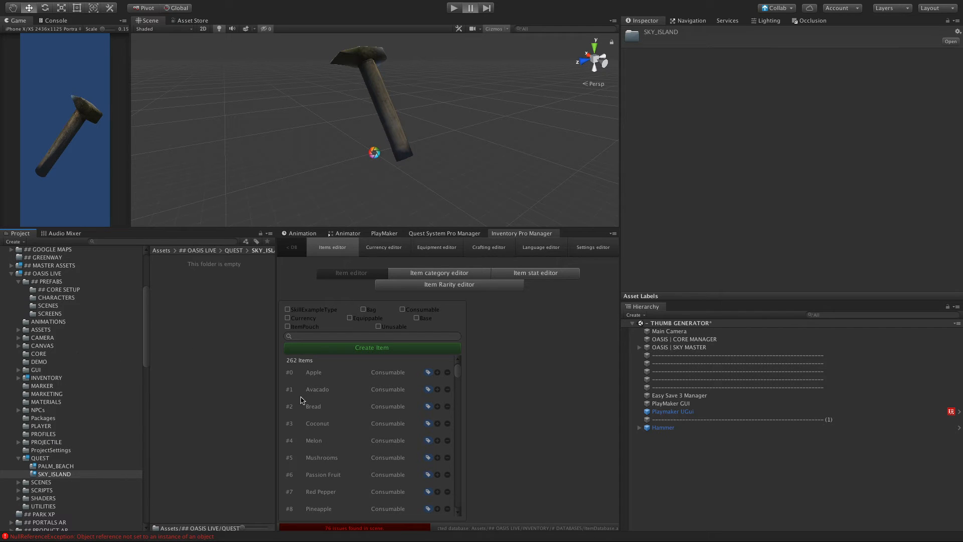
scroll(358, 444, down, 20)
scroll(357, 444, down, 20)
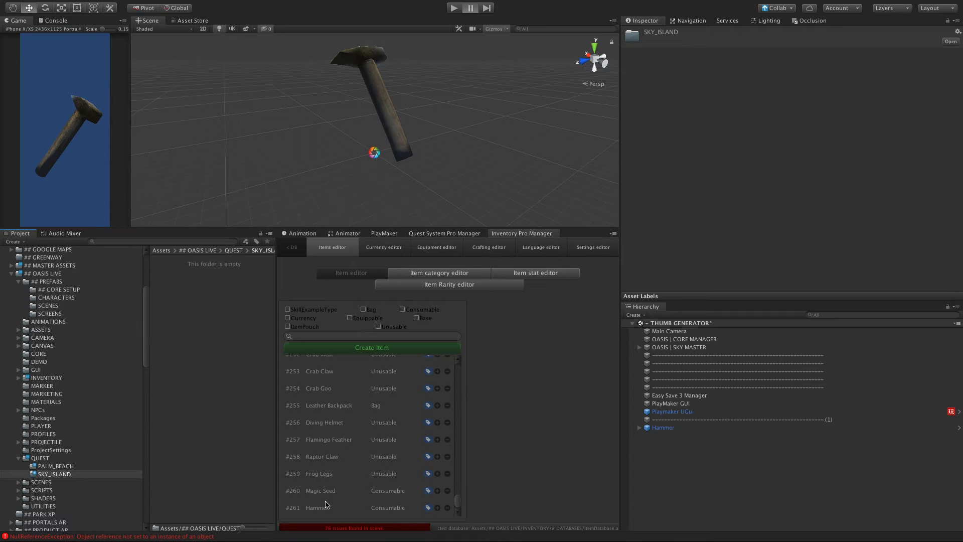
click(319, 508)
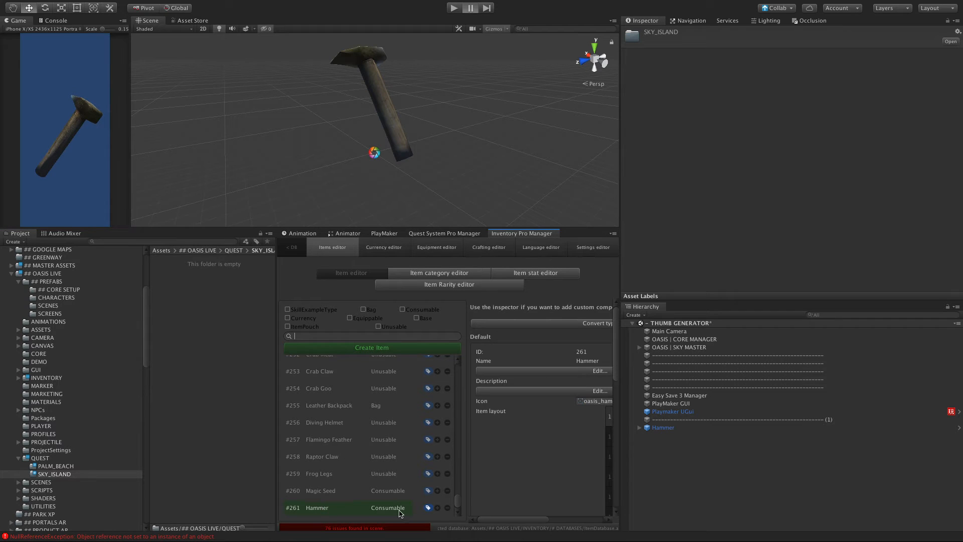
click(428, 508)
Step: Create a new base prefab in SKY_ISLAND from the Item_hammer_#261_ItemDatabase_PFB root, and select the new prefab asset
click(649, 335)
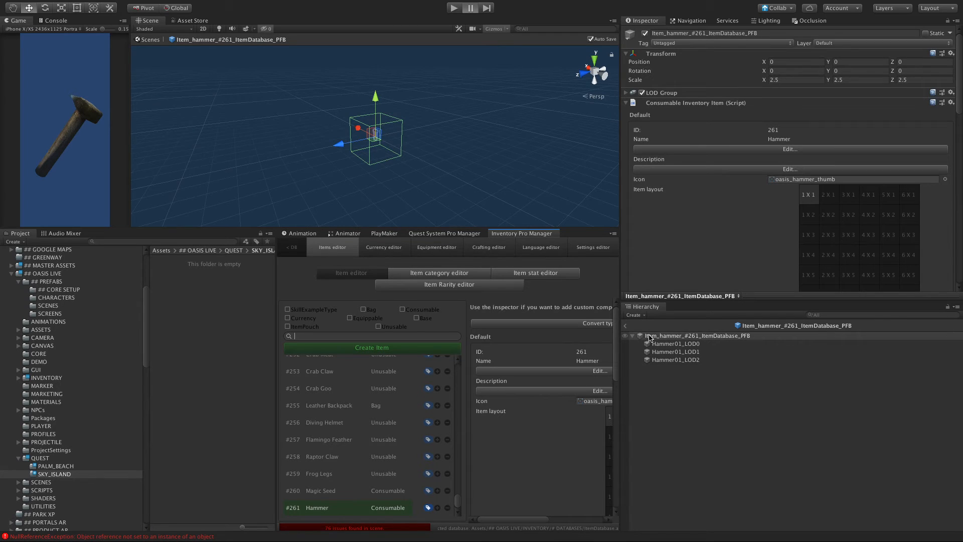
drag(650, 336, 194, 307)
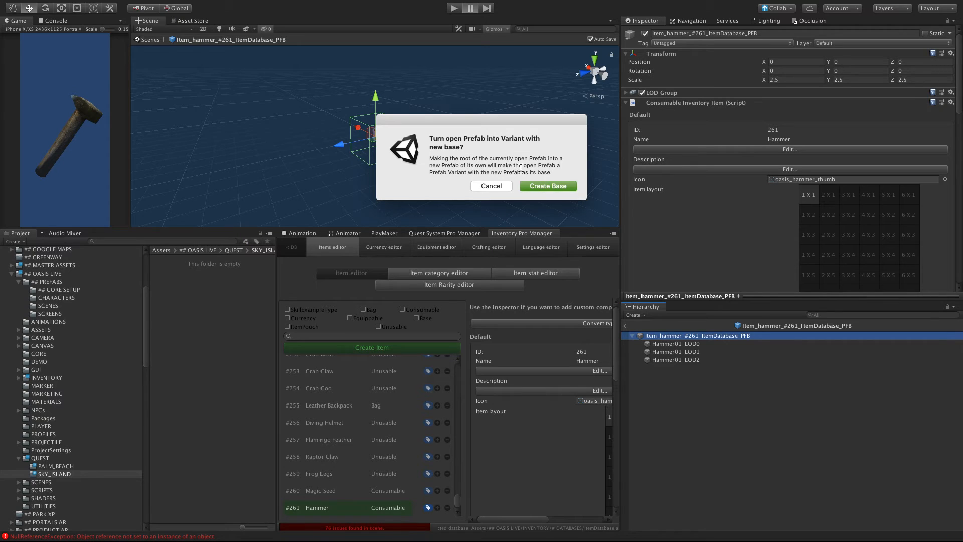
click(546, 185)
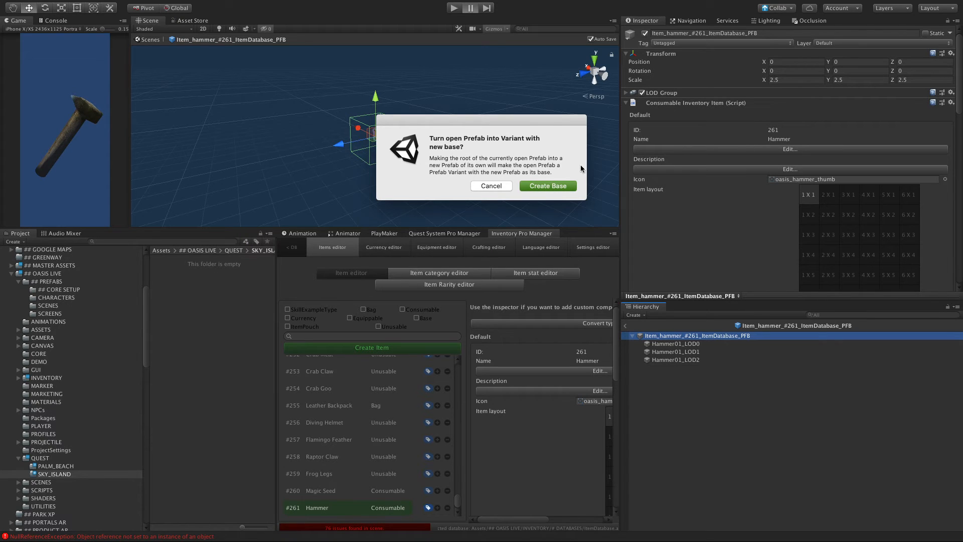
click(540, 186)
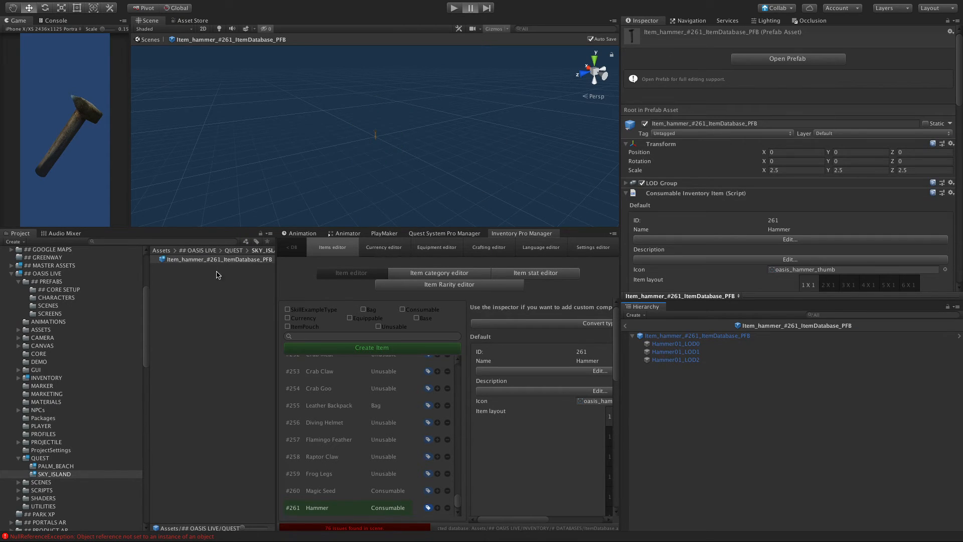
click(174, 261)
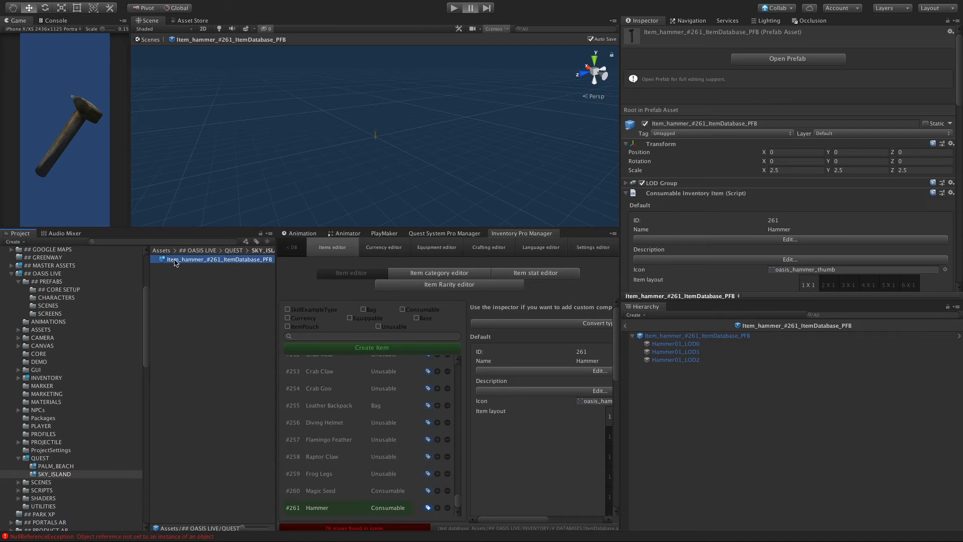
Step: Review the new hammer prefab's inventory item, stats and behavior settings, and open its assigned Quest category asset
scroll(745, 177, down, 5)
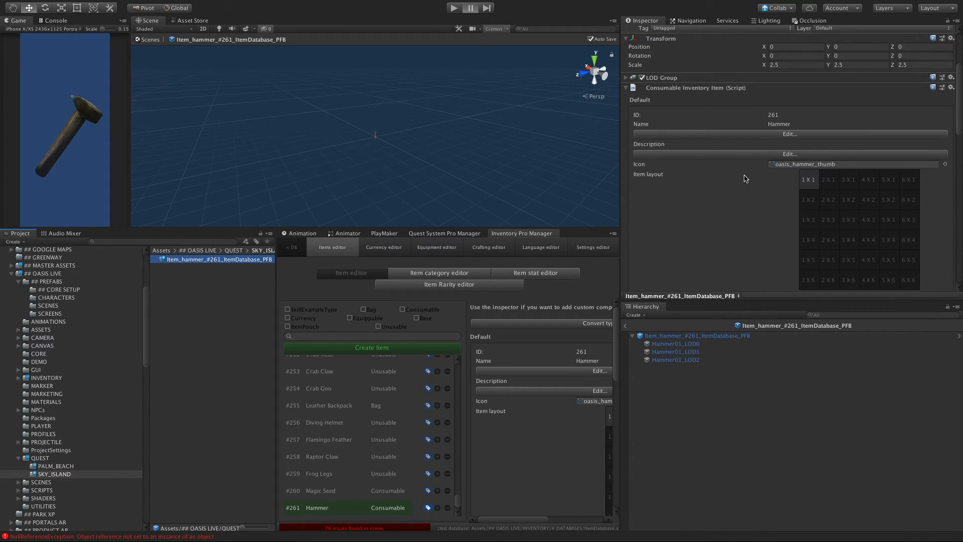
scroll(745, 178, down, 3)
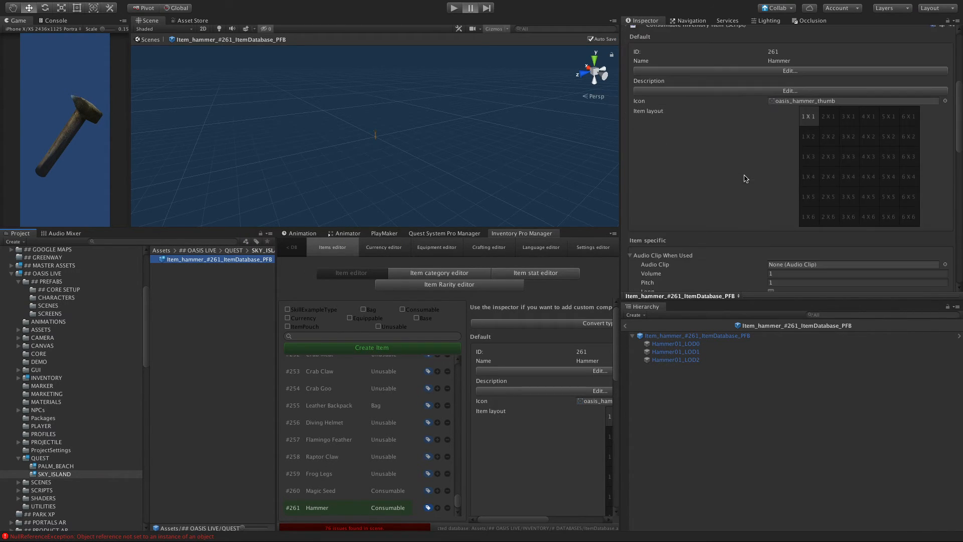
scroll(744, 178, down, 10)
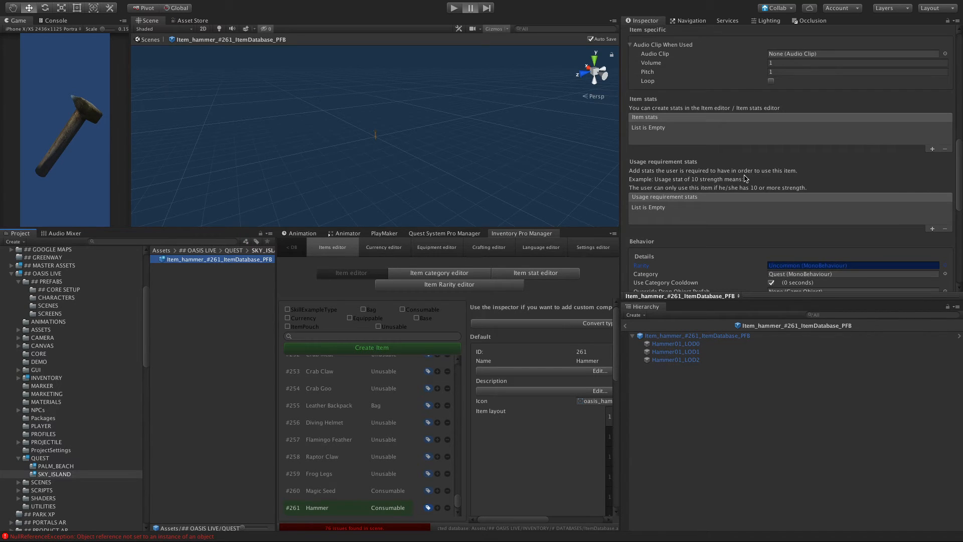
scroll(745, 178, down, 7)
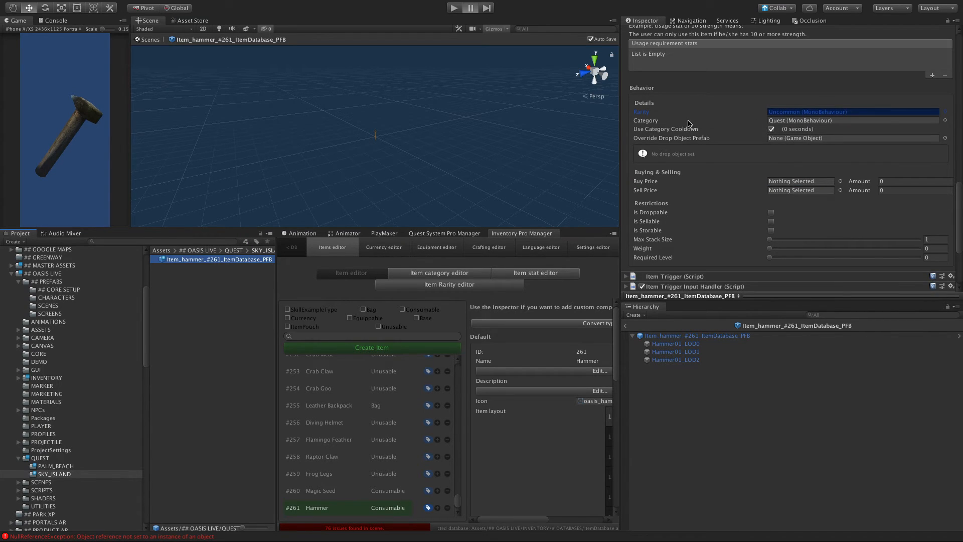
double_click(781, 121)
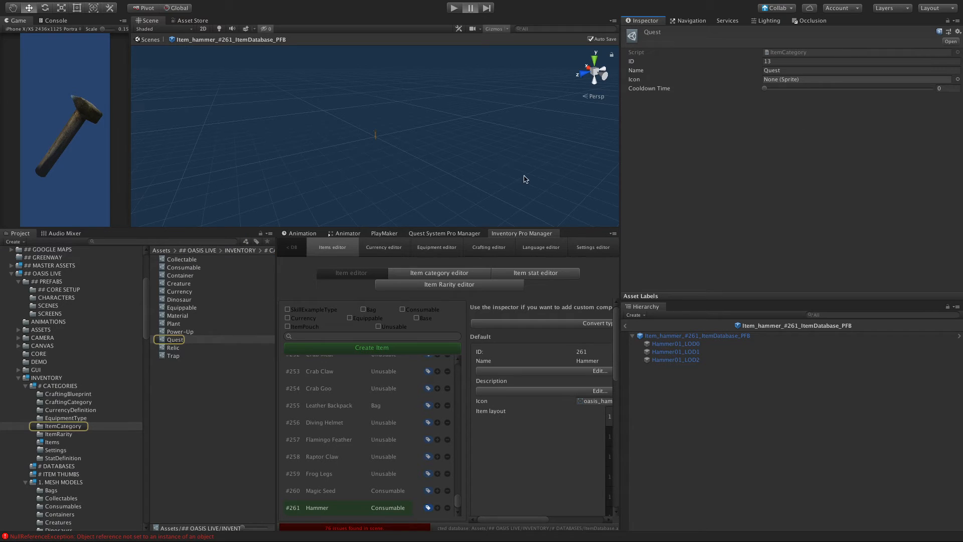
click(224, 390)
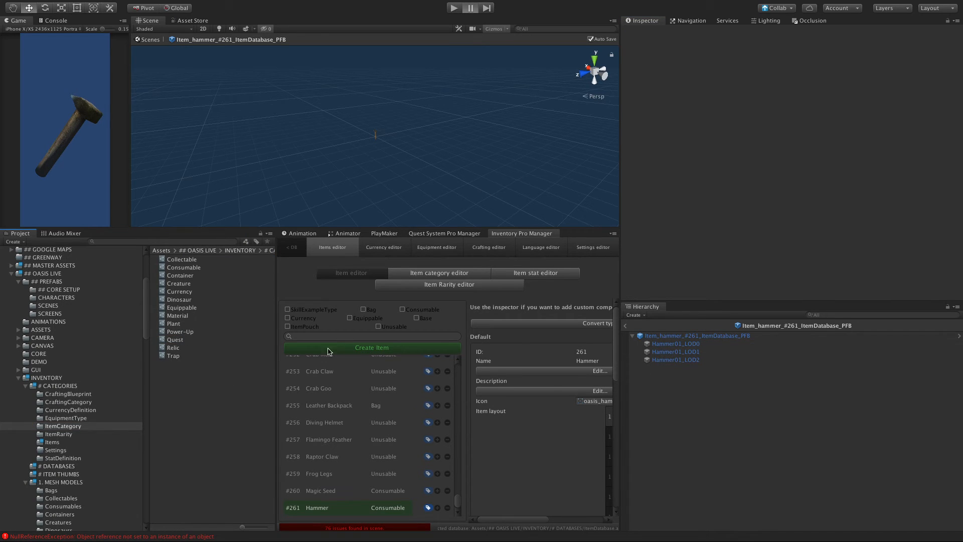
Step: Resize the editor layout to narrow the Inspector column and give the Inventory Pro Manager and scene view more width
drag(276, 325, 257, 325)
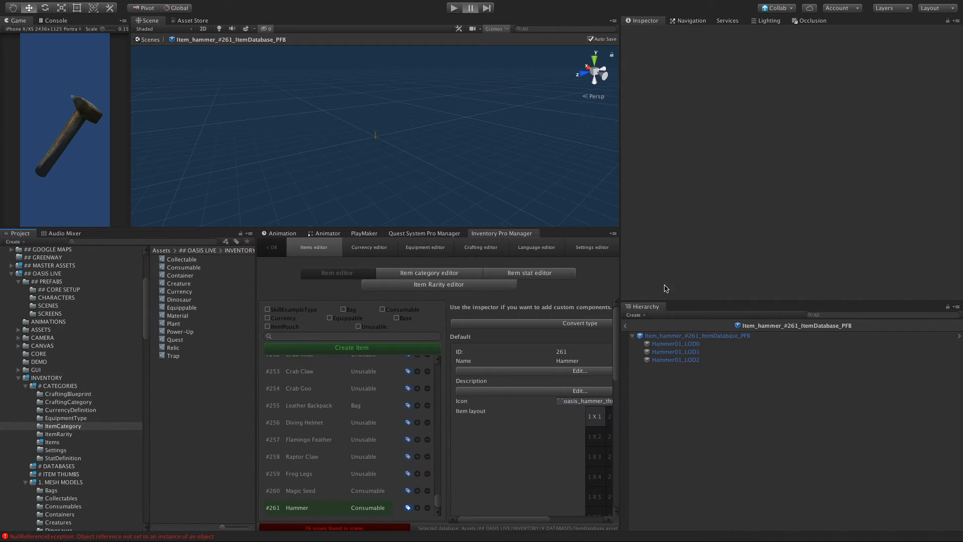
drag(620, 264, 725, 276)
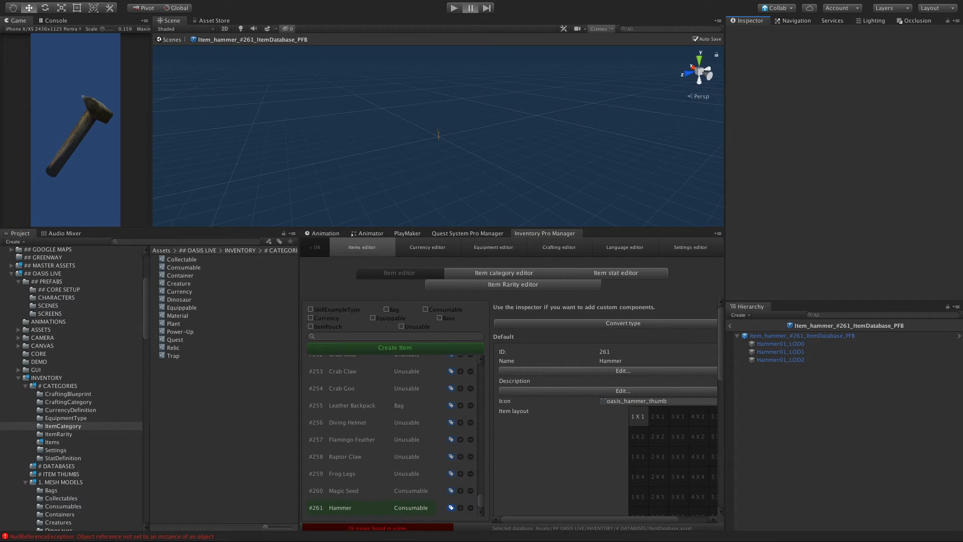
mouse_move(0, 0)
click(564, 58)
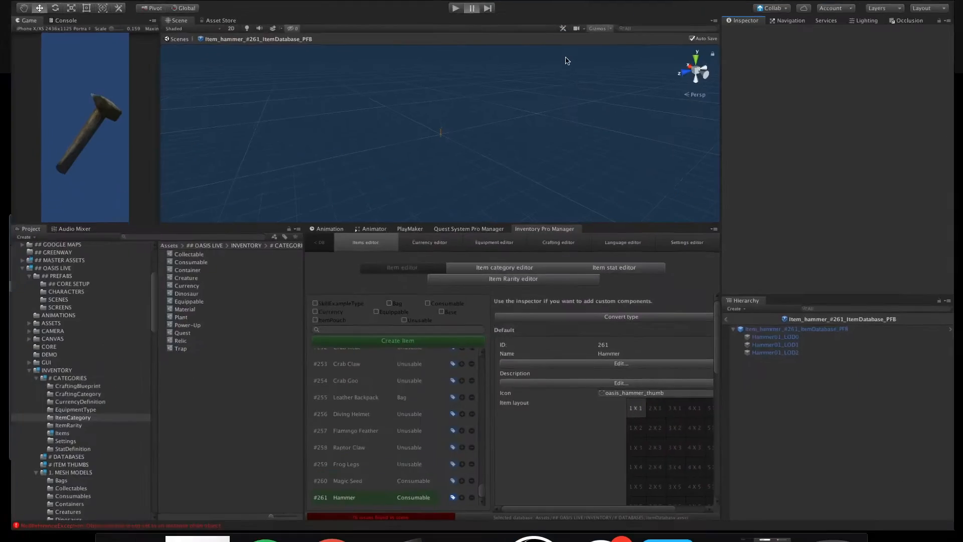
Step: Locate the 4b ~ Live ~ Sky Island scene through the build settings and open it, saving the modified THUMB GENERATOR scene
mouse_move(55, 1)
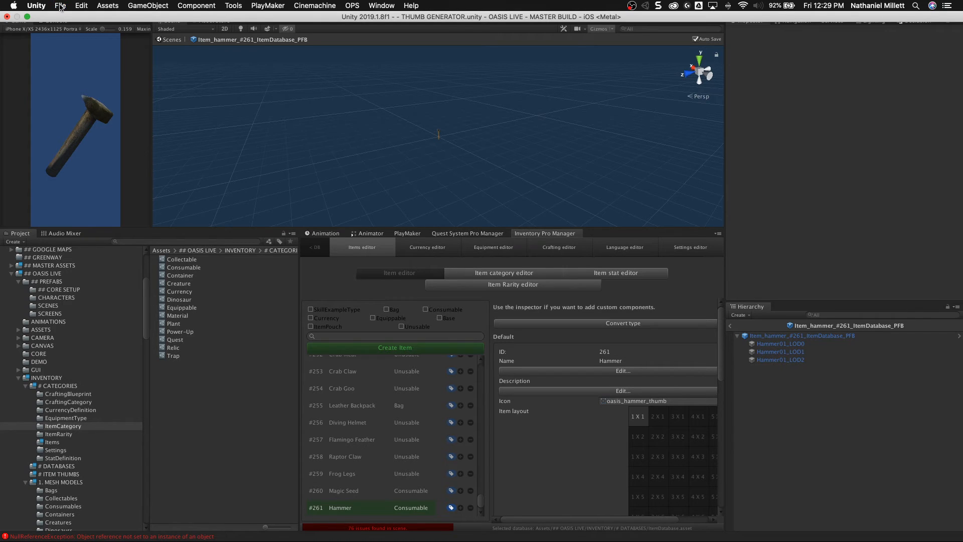
click(61, 7)
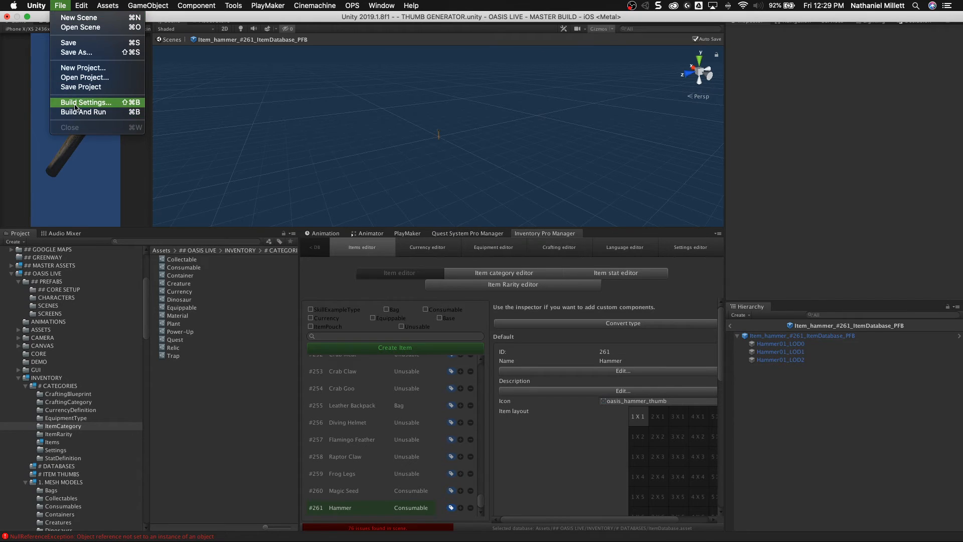
click(75, 103)
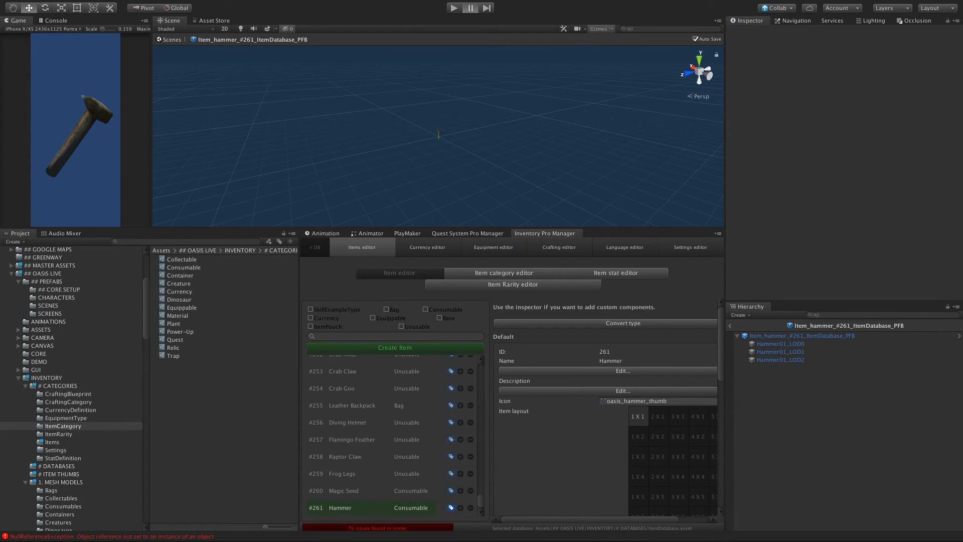
scroll(176, 398, down, 1)
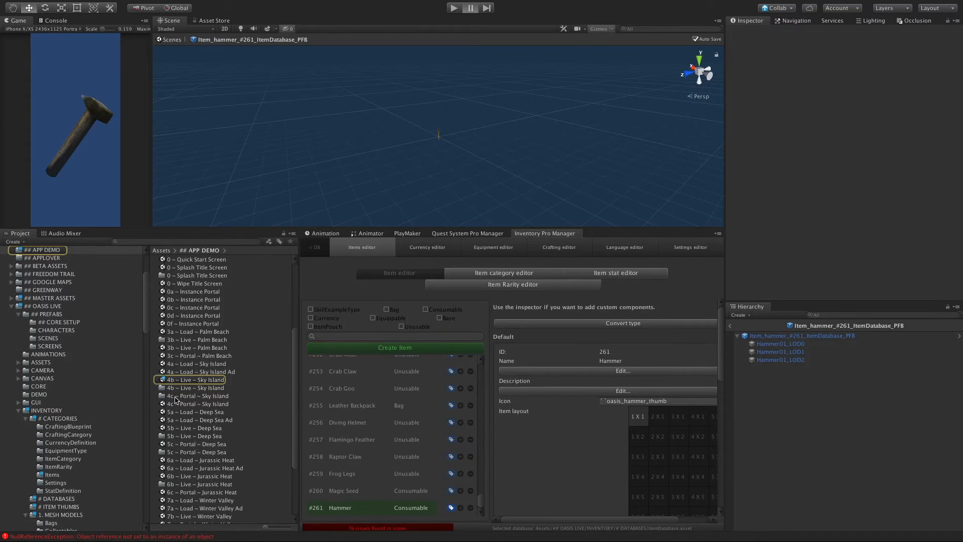
double_click(175, 380)
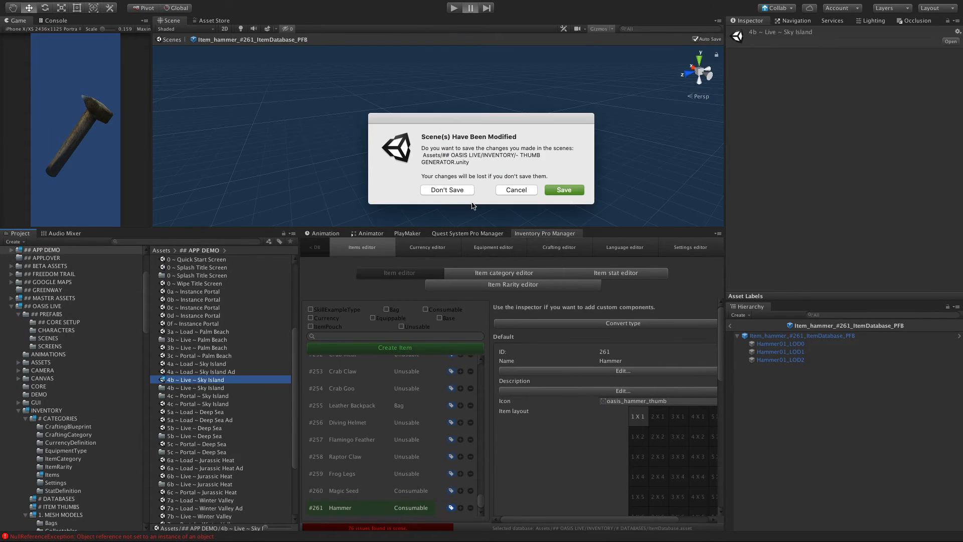
click(579, 190)
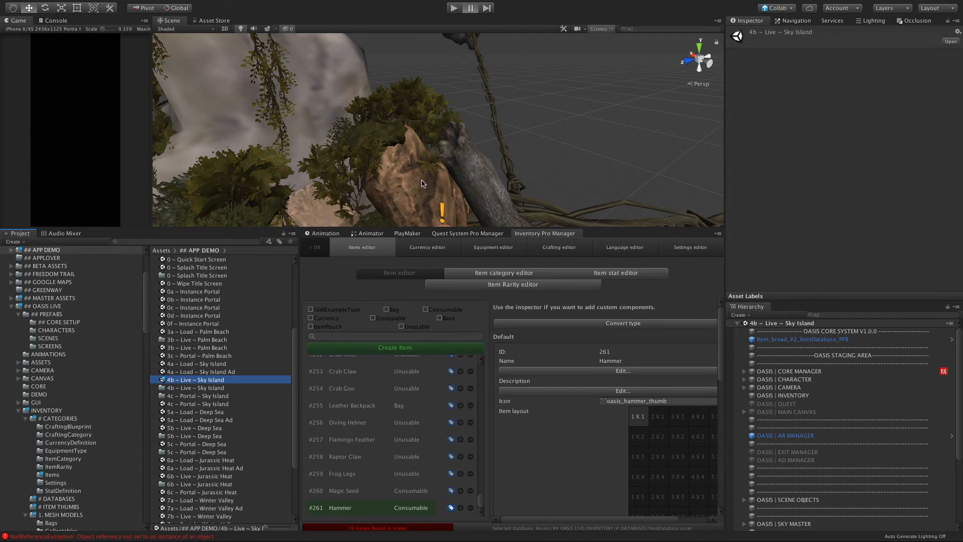
Step: Select Item_bread_#2_ItemDatabase_PFB in the Sky Island scene, frame it and look around its surroundings
scroll(441, 185, down, 5)
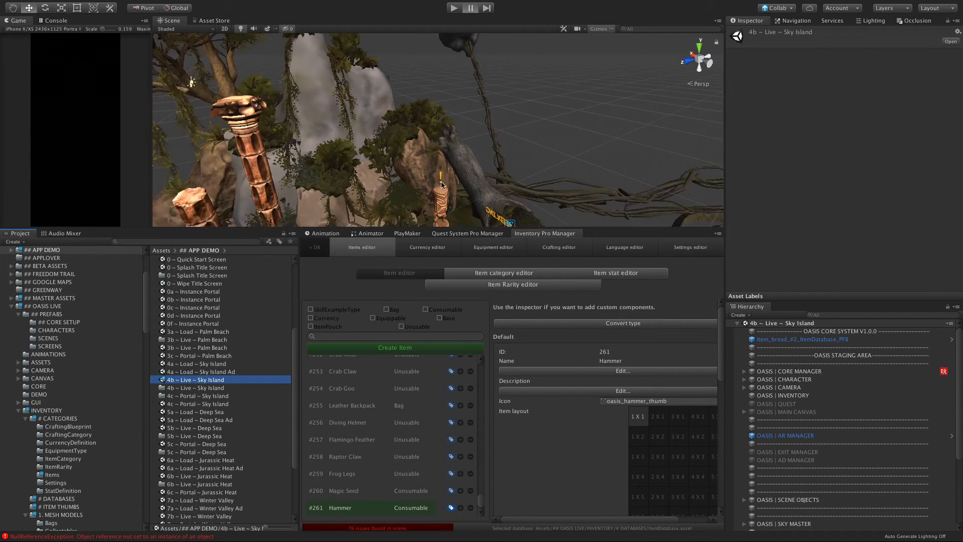
alt+drag(459, 173, 494, 189)
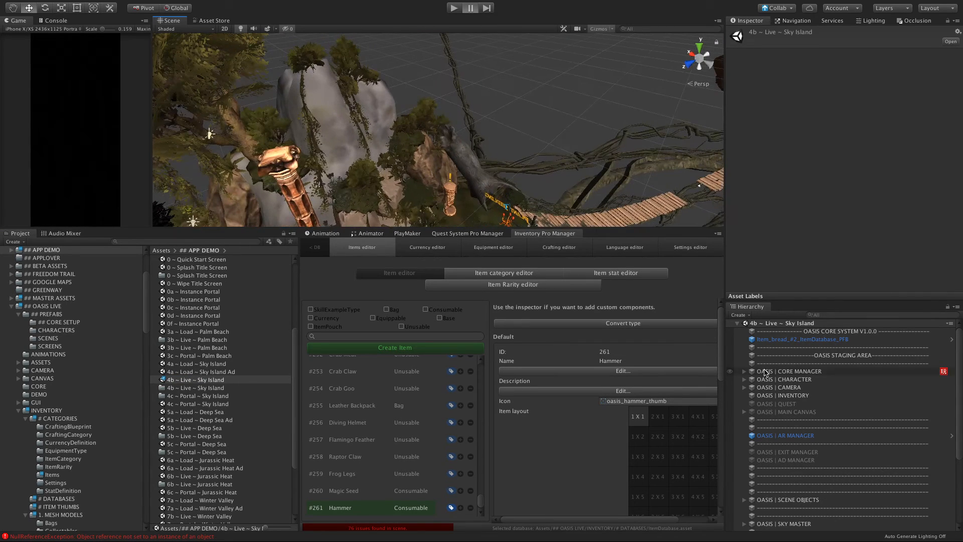
click(800, 339)
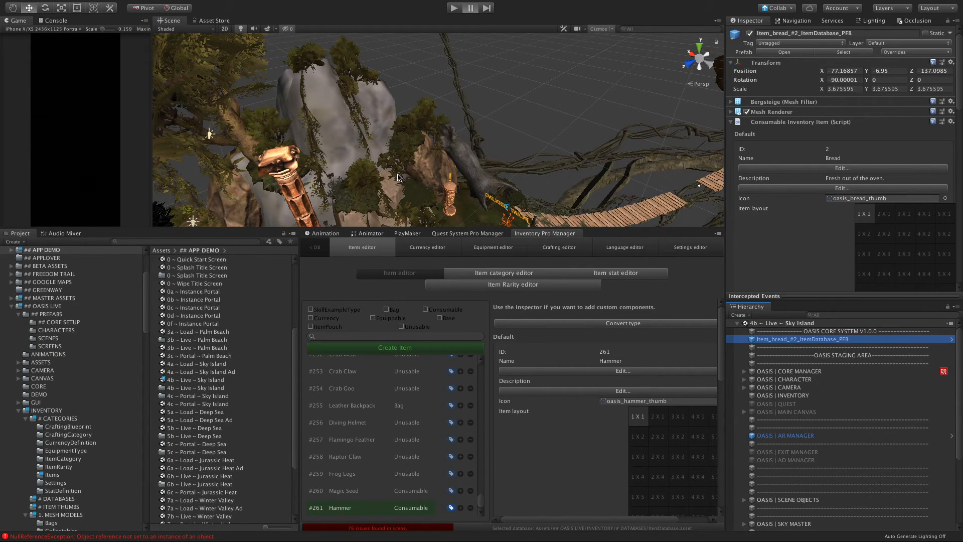
key(f)
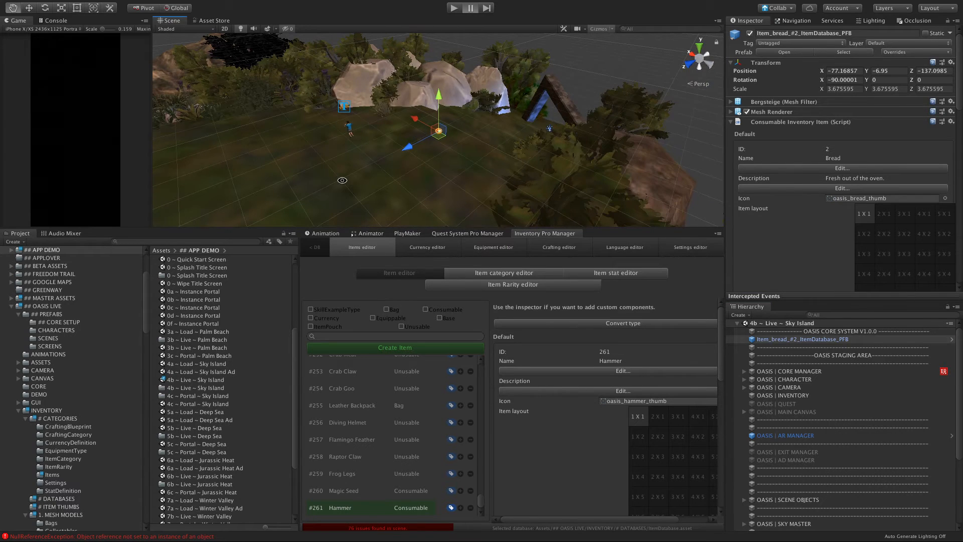
alt+drag(342, 180, 281, 223)
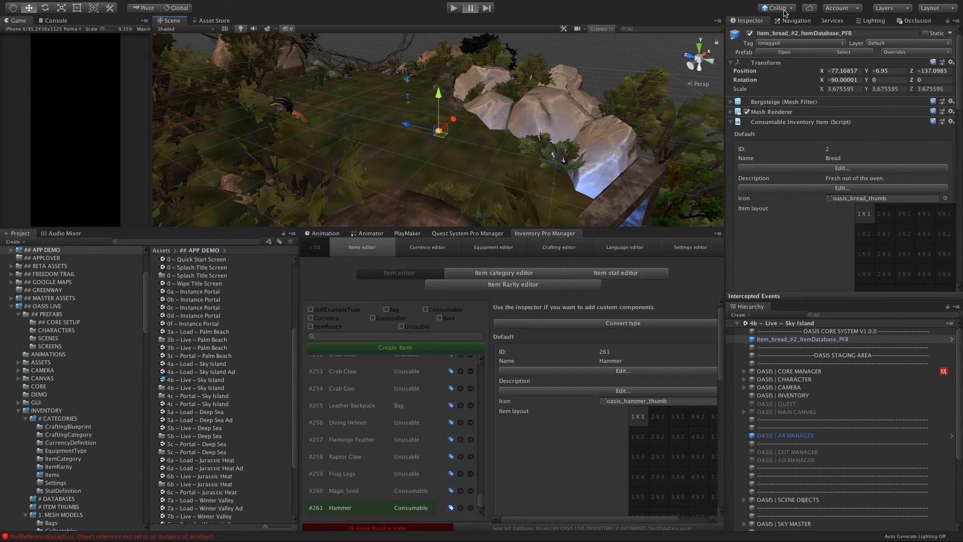
Step: Check the Collab upload progress and inspect the bread item up close at ground level
click(785, 11)
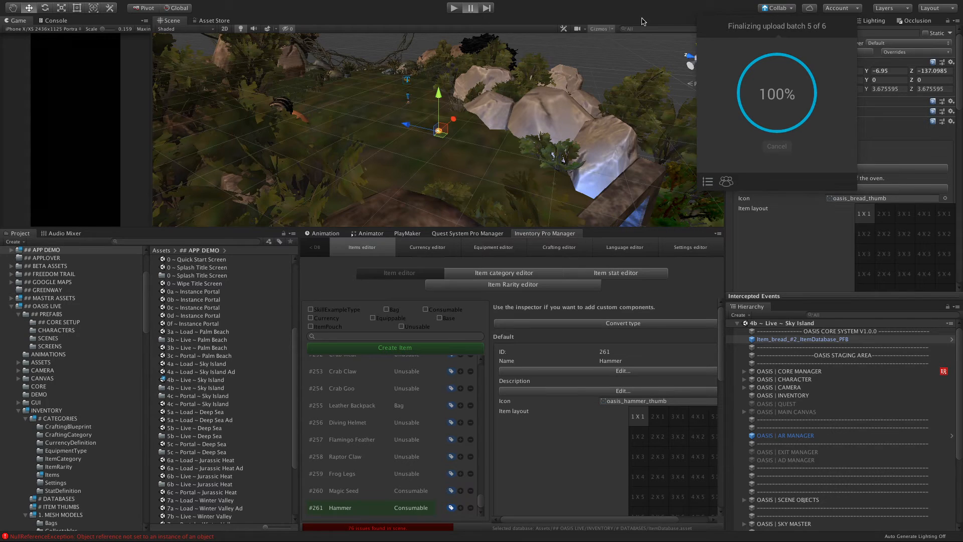
click(590, 10)
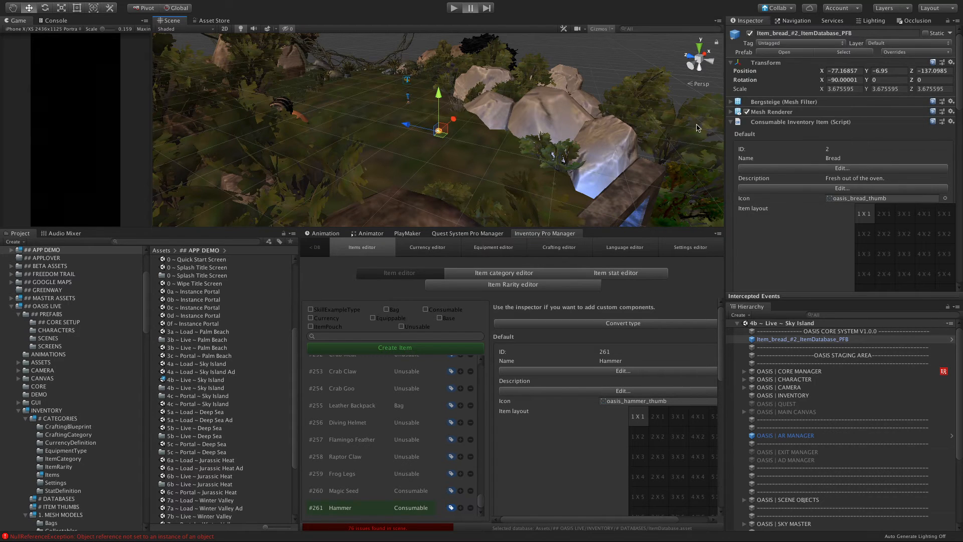
mouse_move(399, 540)
scroll(425, 146, up, 5)
scroll(409, 199, up, 2)
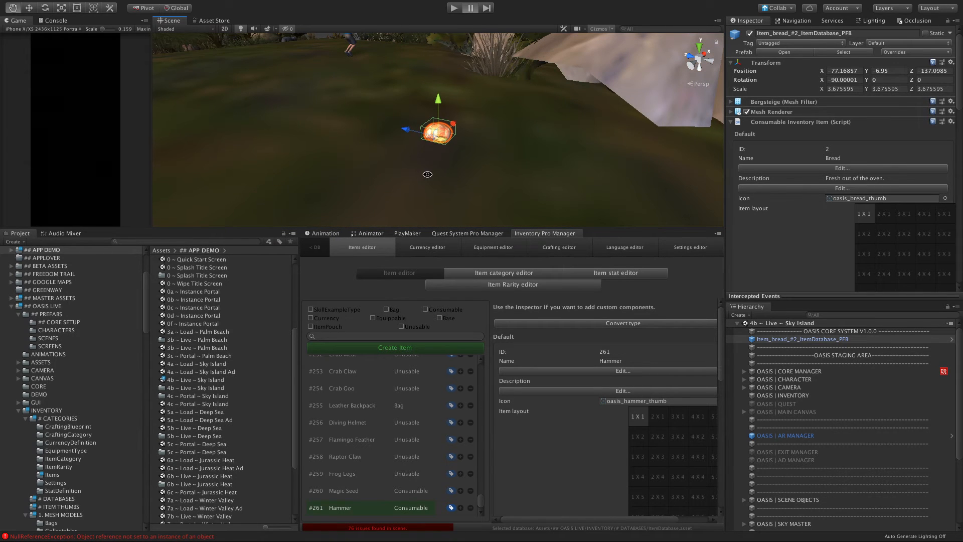
alt+drag(428, 174, 364, 142)
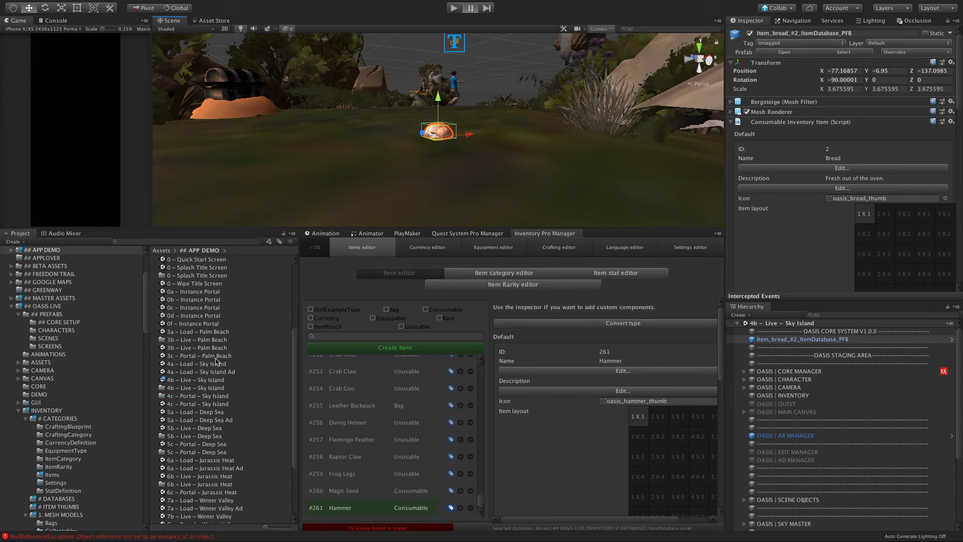
Step: Browse to the SKY_ISLAND folder inside the QUEST folder of ## OASIS LIVE
scroll(207, 385, down, 2)
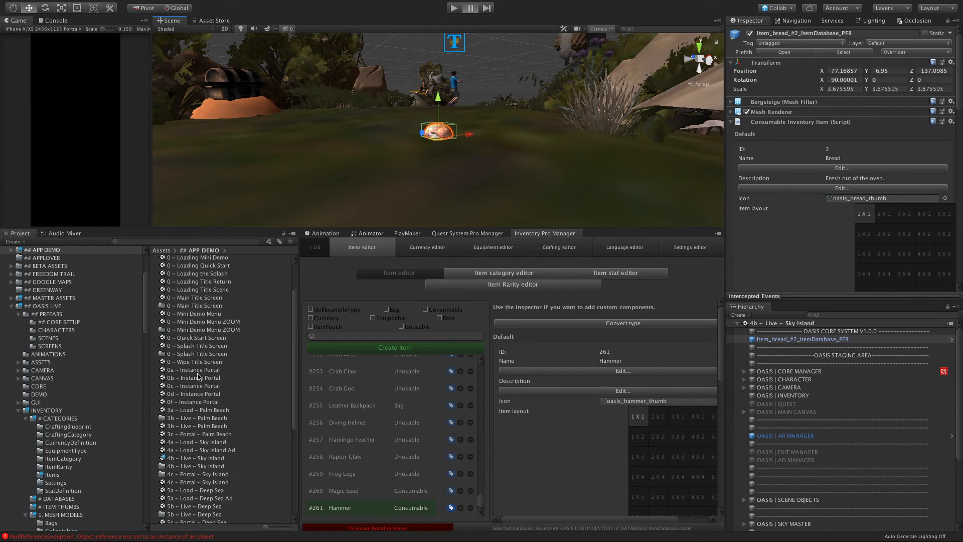
click(55, 420)
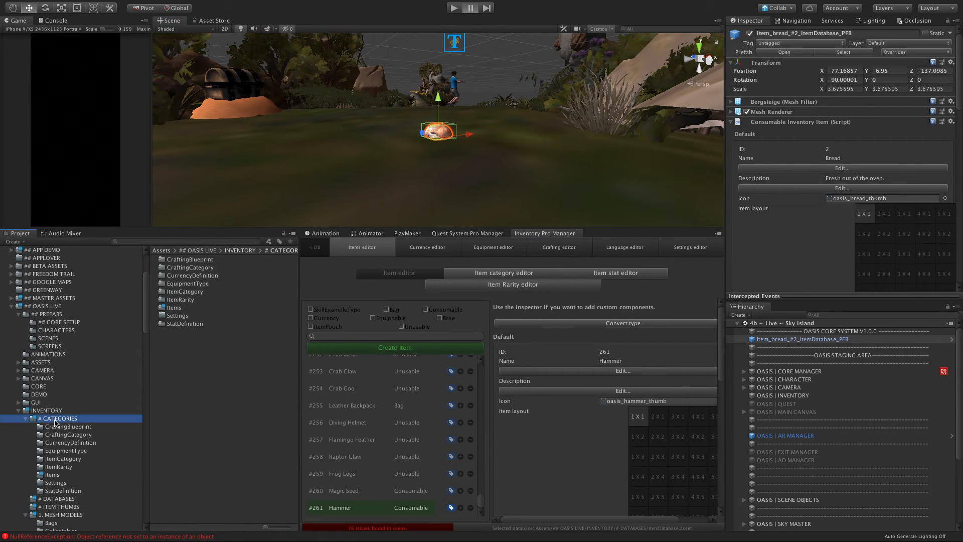
double_click(175, 309)
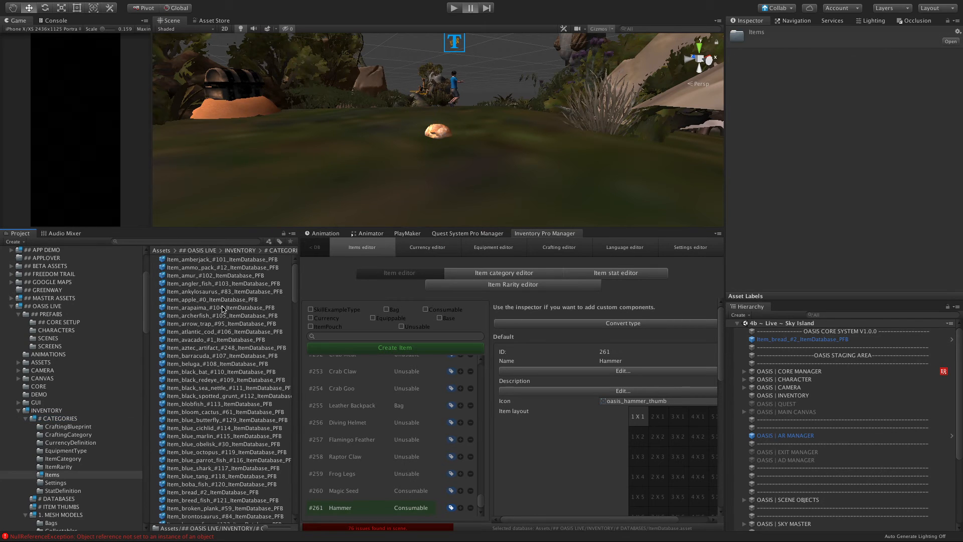
click(201, 249)
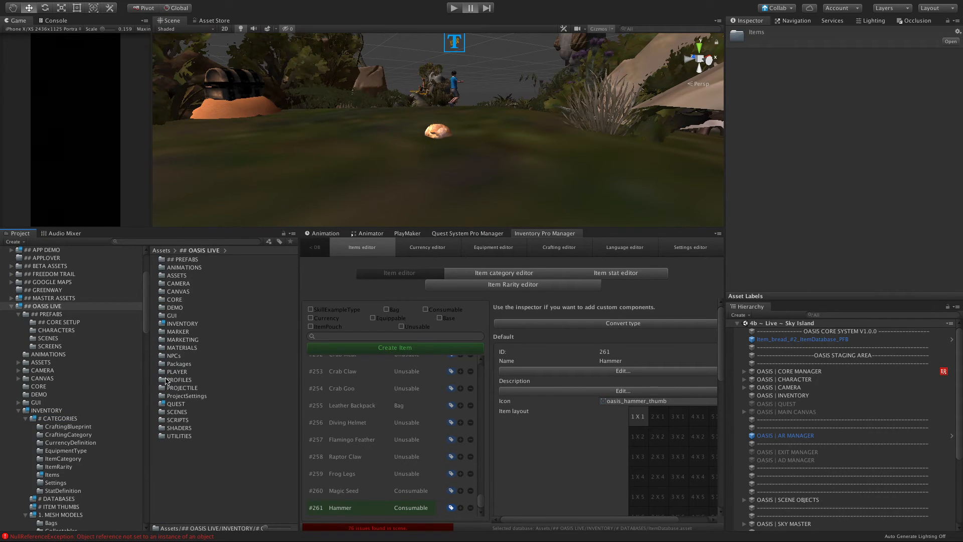
click(173, 406)
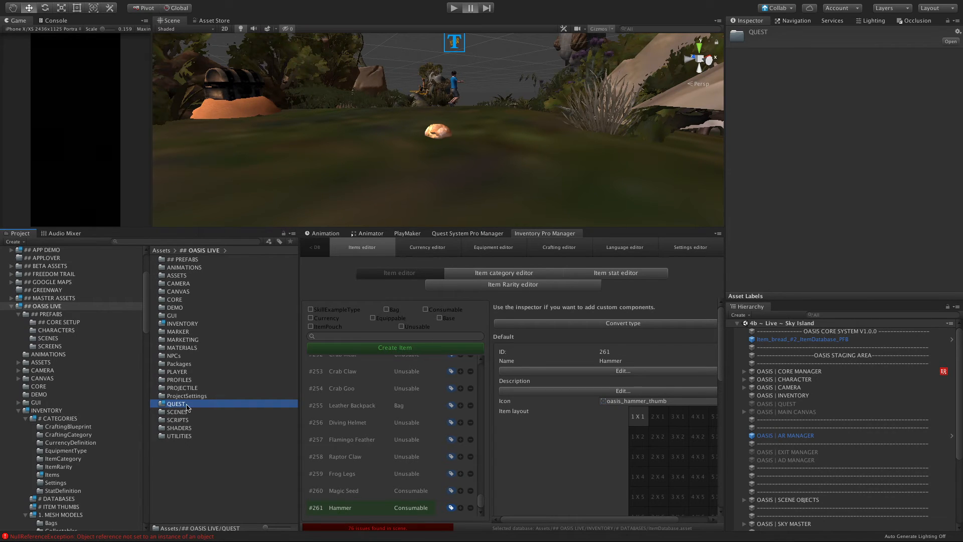
double_click(170, 404)
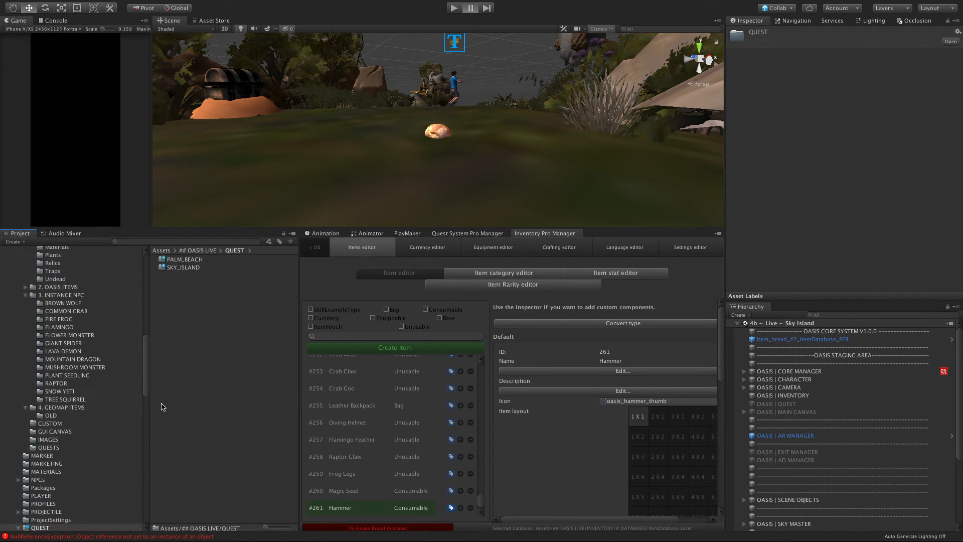
double_click(162, 269)
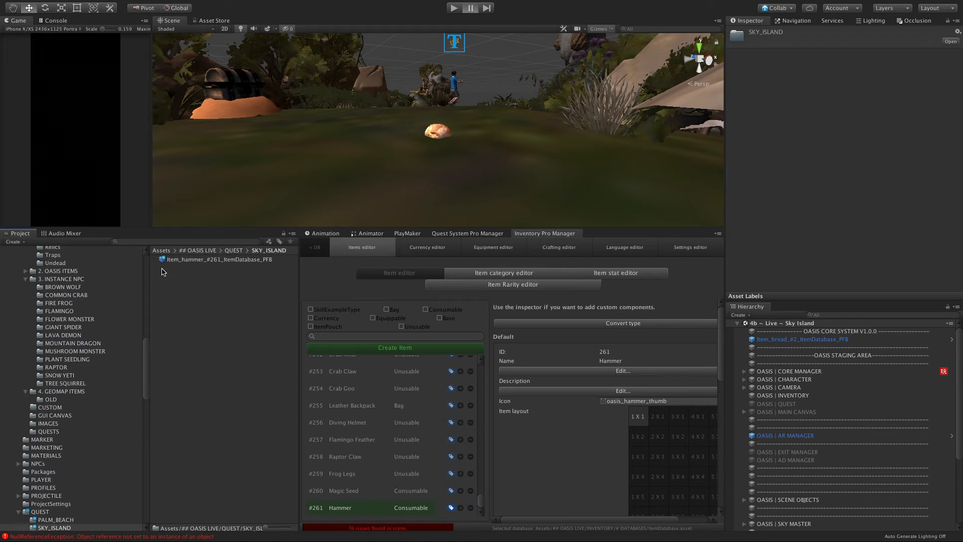
Step: Place the Item_hammer_#261_ItemDatabase_PFB prefab in the scene near the bread, at about X -73.7, Y -5.4, Z -127.2, and frame it
click(197, 263)
drag(197, 263, 401, 39)
key(f)
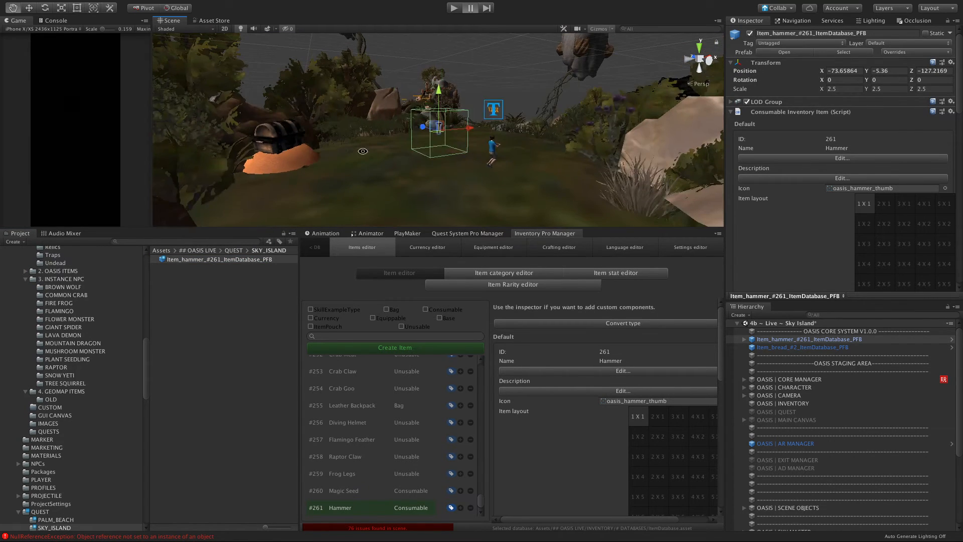
alt+drag(363, 151, 539, 169)
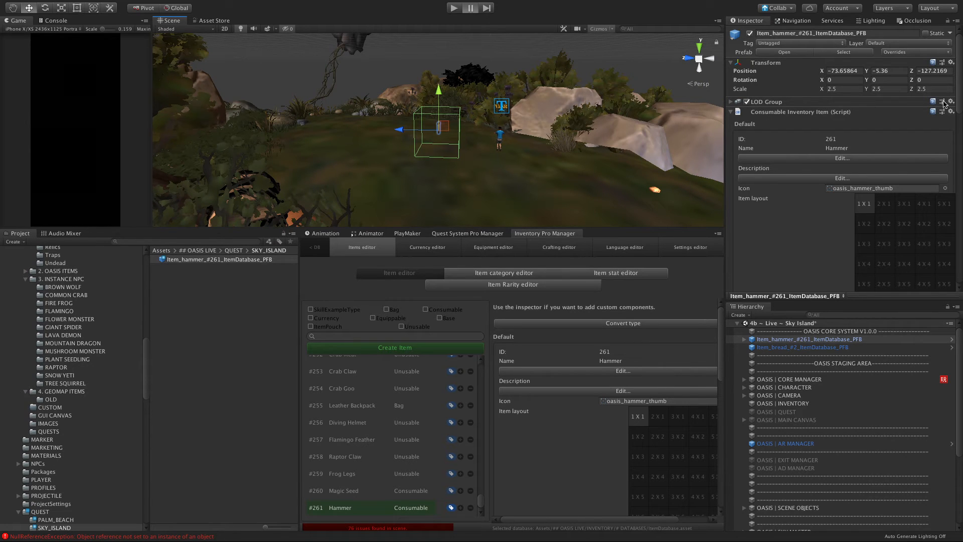
Step: Remove the Rigidbody component from the hammer item placed in the scene
scroll(763, 158, down, 3)
scroll(762, 158, down, 10)
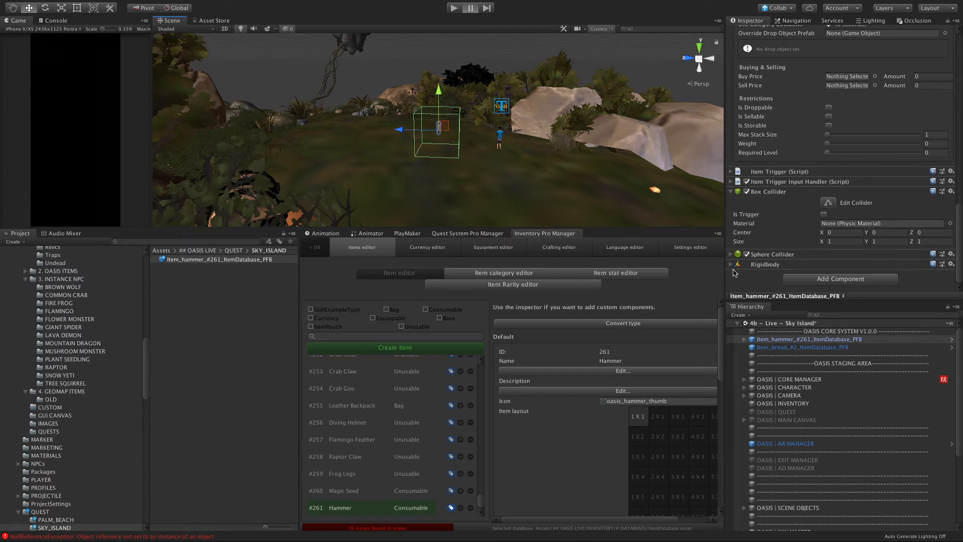
click(952, 264)
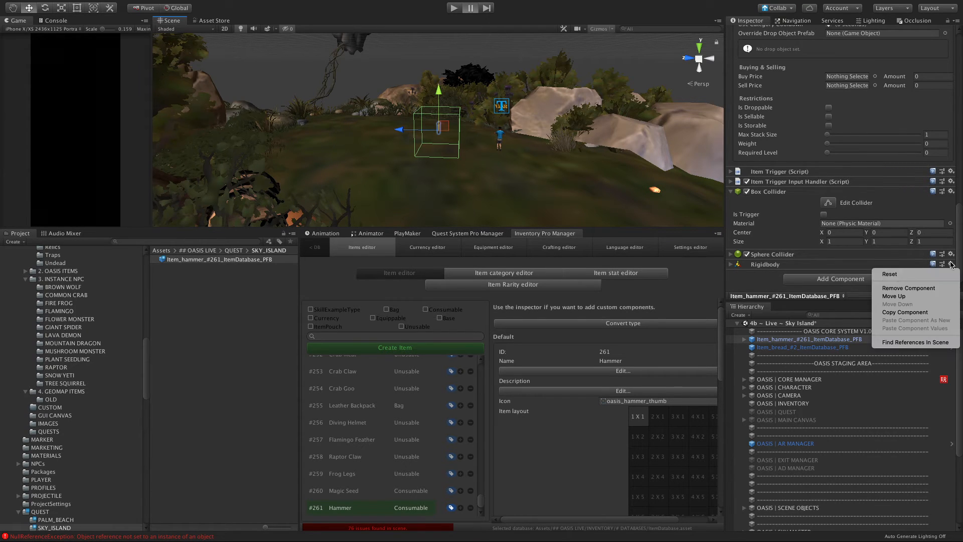
click(886, 289)
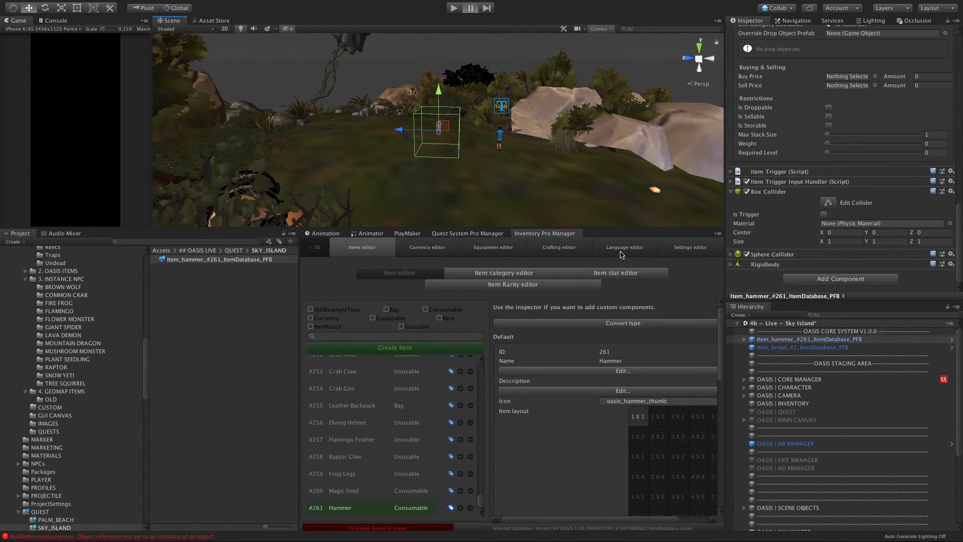
scroll(375, 144, up, 4)
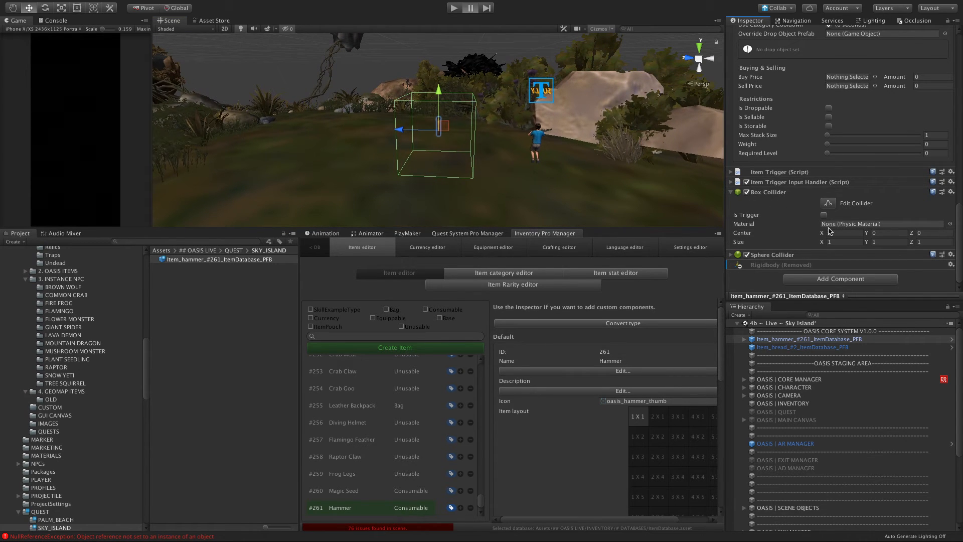
Step: Expand the hammer's Sphere Collider settings and set its Box Collider size to 0.5 on X, Y and Z
click(730, 256)
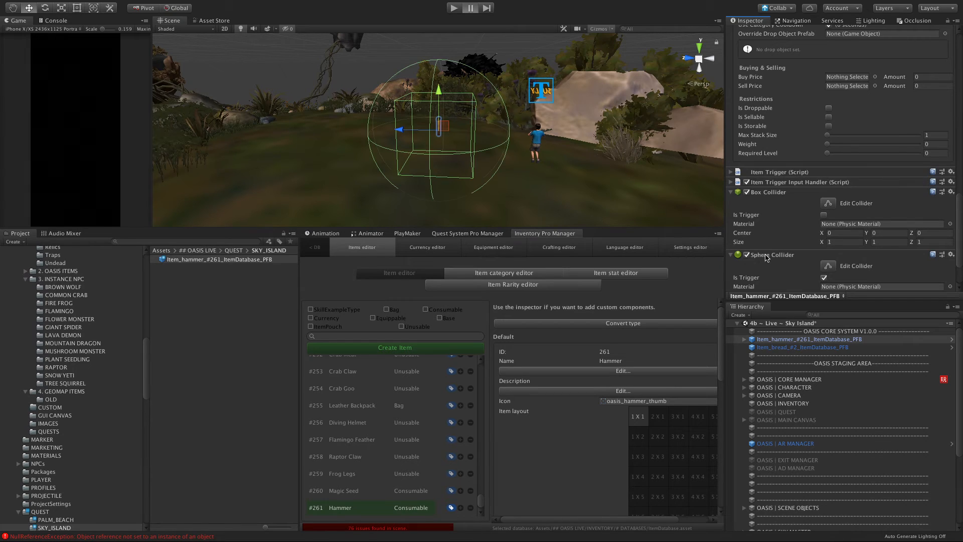
scroll(801, 264, down, 2)
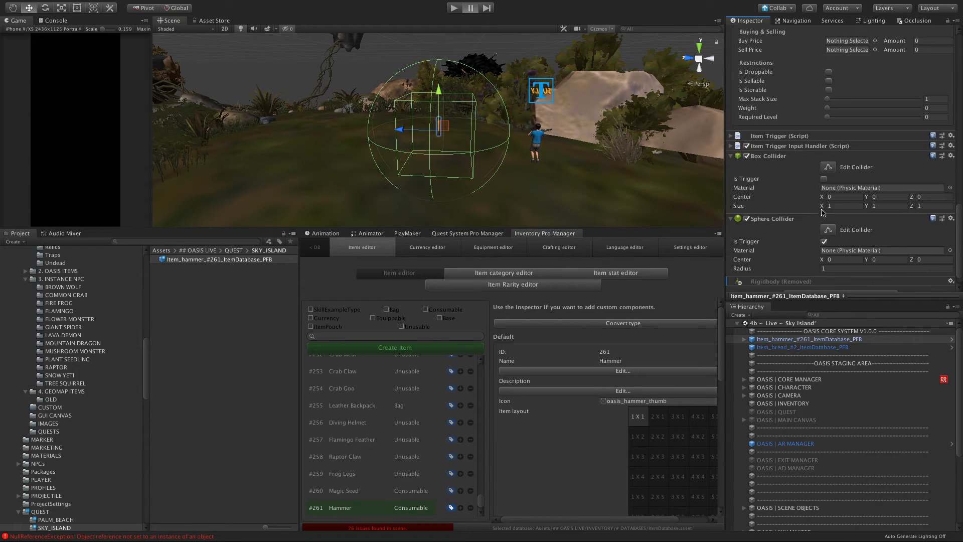
click(839, 206)
key(BackSpace)
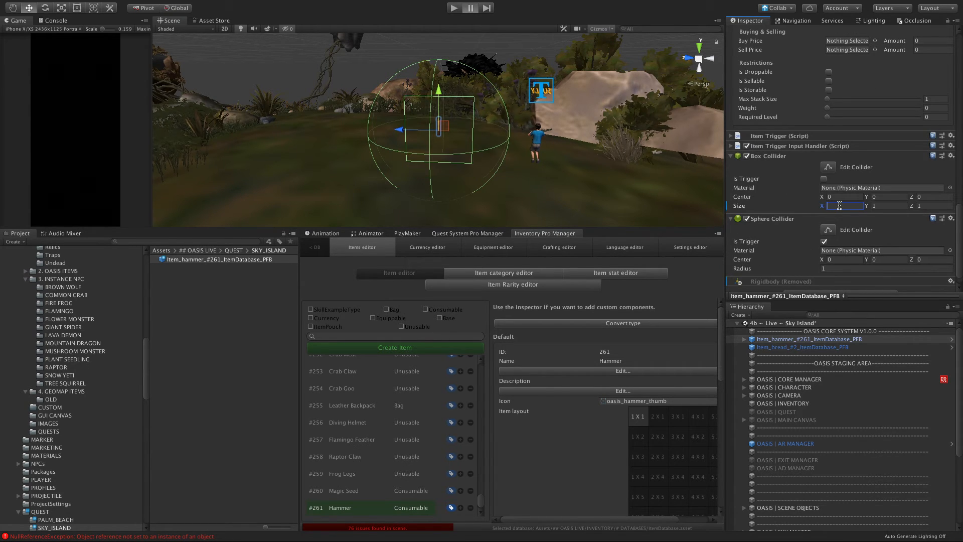
text(0.5)
key(Tab)
text(0.5)
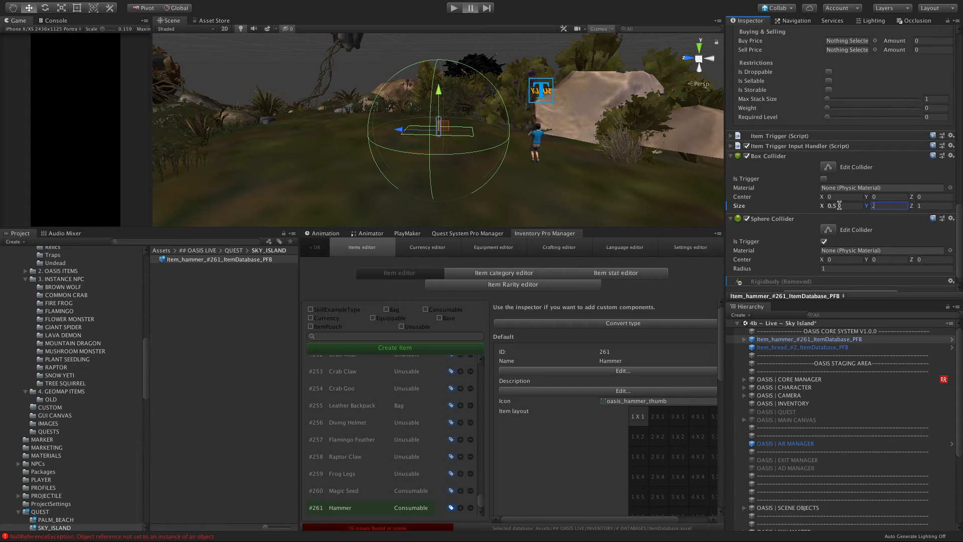
key(Tab)
text(0.5)
key(Return)
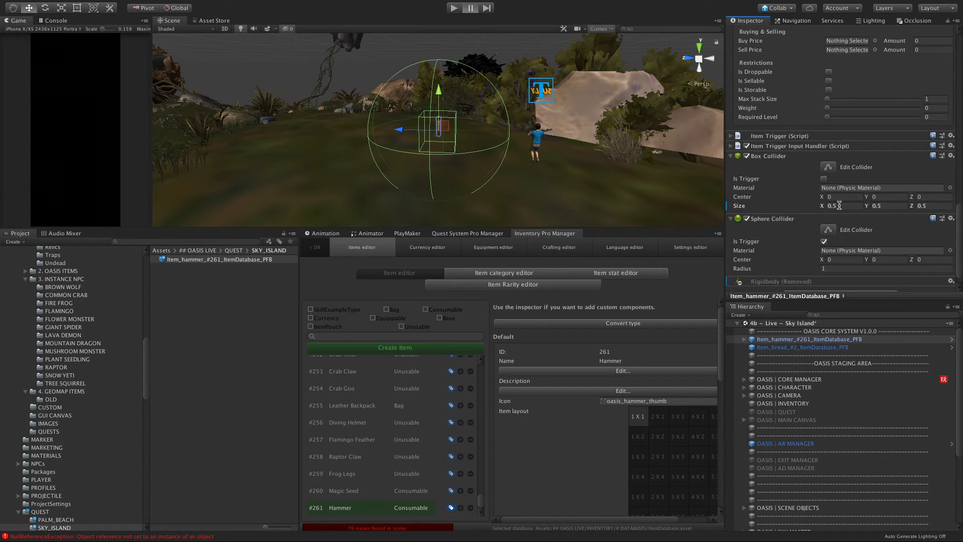
Step: Set the radius of the hammer's Sphere Collider to 0.5 and check the collider from another angle
click(833, 268)
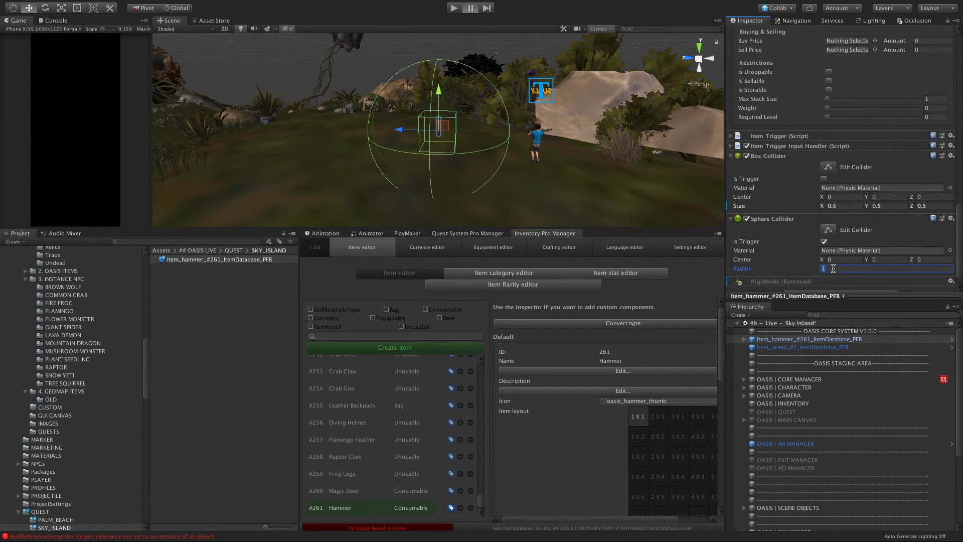
text(.5)
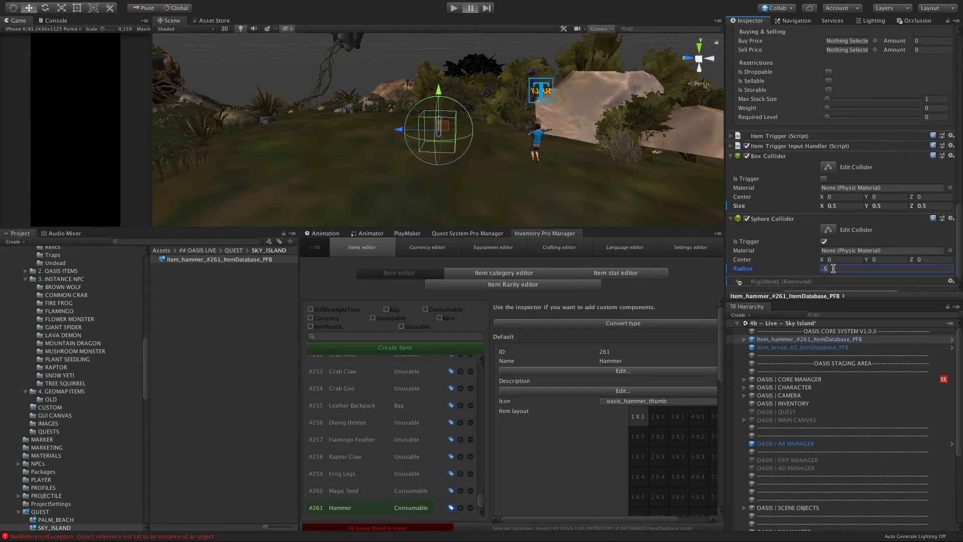
key(Return)
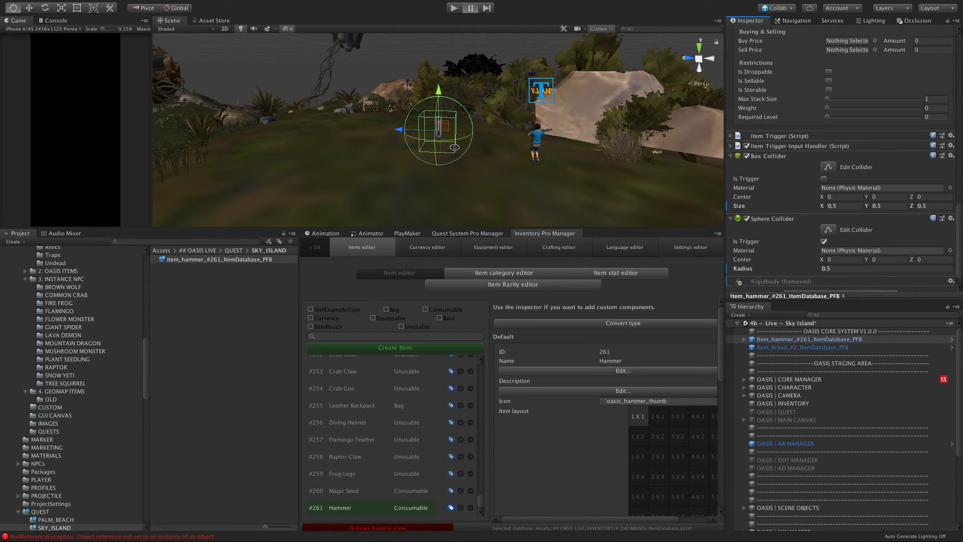
alt+drag(441, 145, 406, 168)
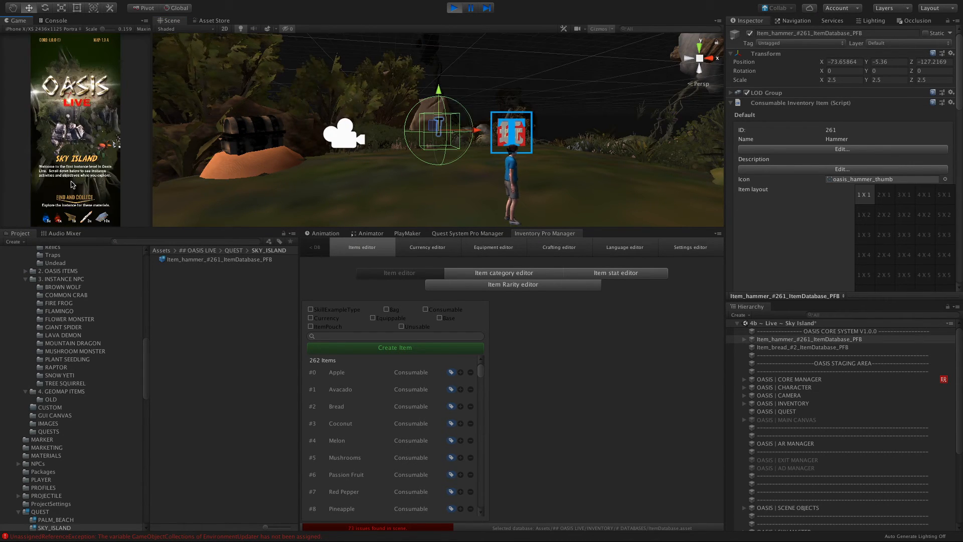
Step: Play-test the scene: accept the Sky Island introduction, walk the character over to collect the hammer and open the inventory
scroll(73, 198, down, 5)
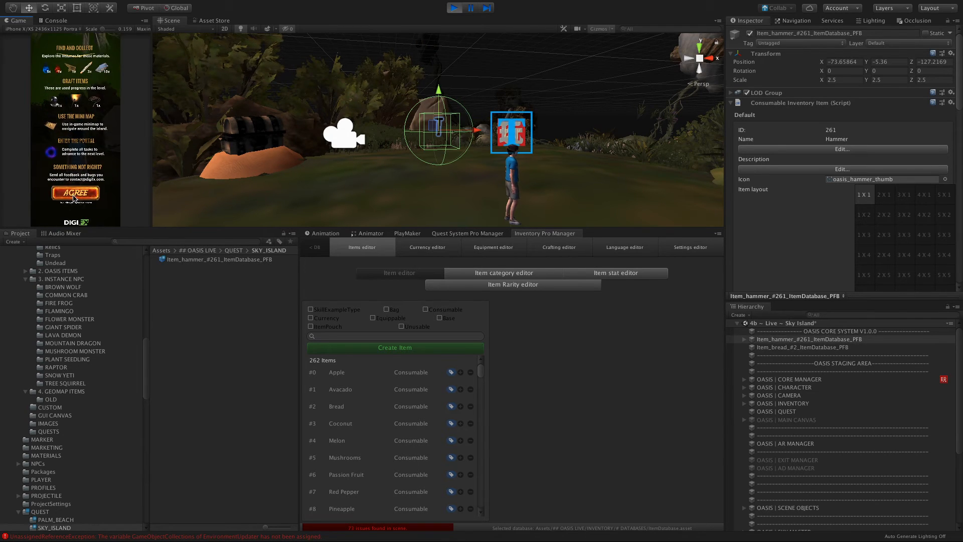
click(74, 173)
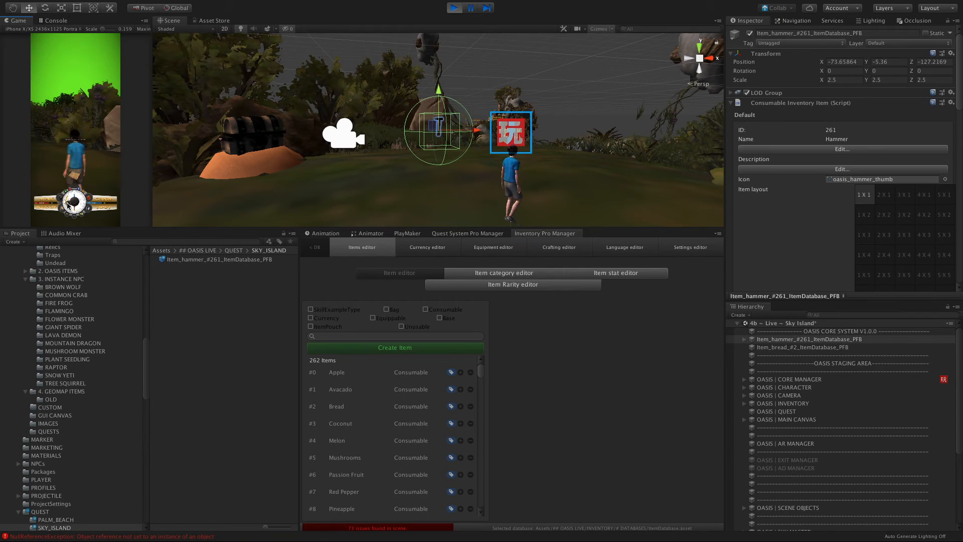
drag(68, 204, 70, 197)
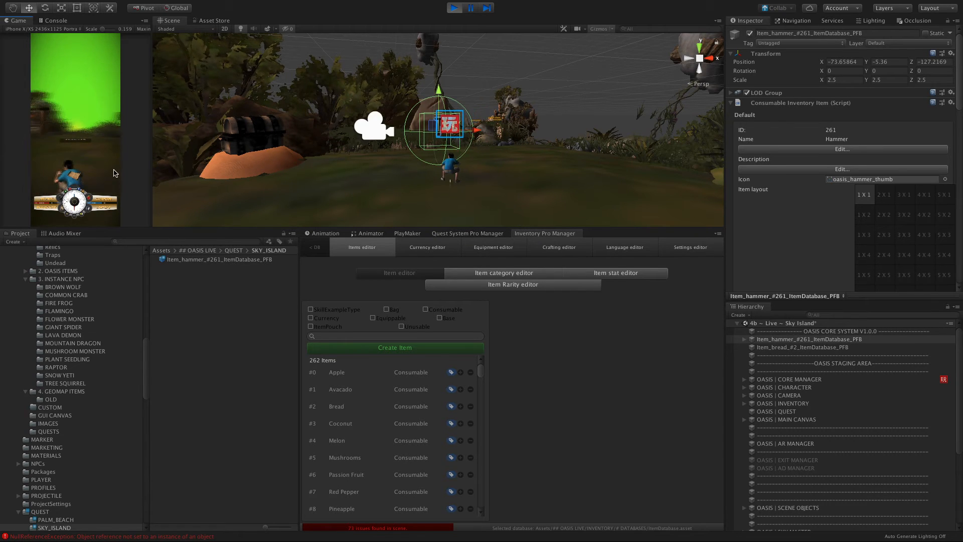
mouse_move(84, 122)
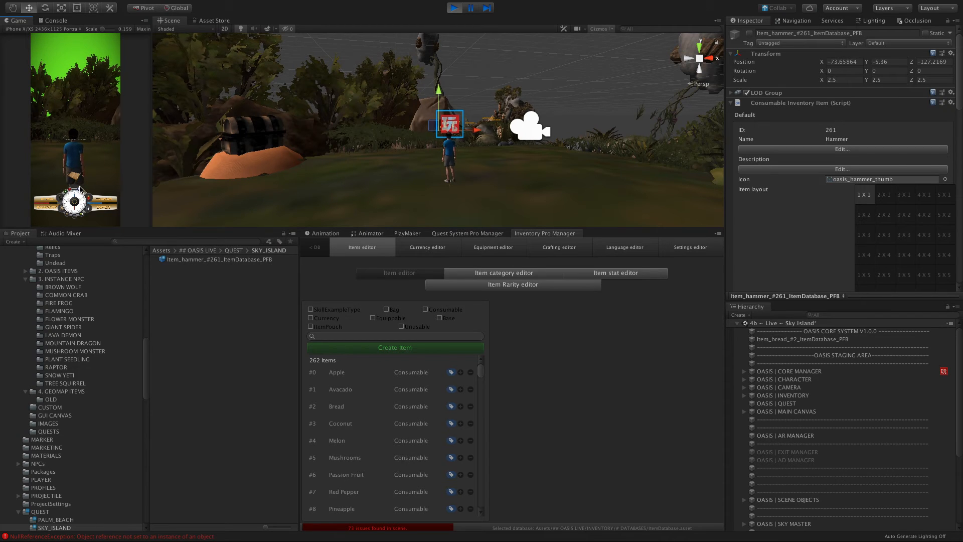
click(45, 199)
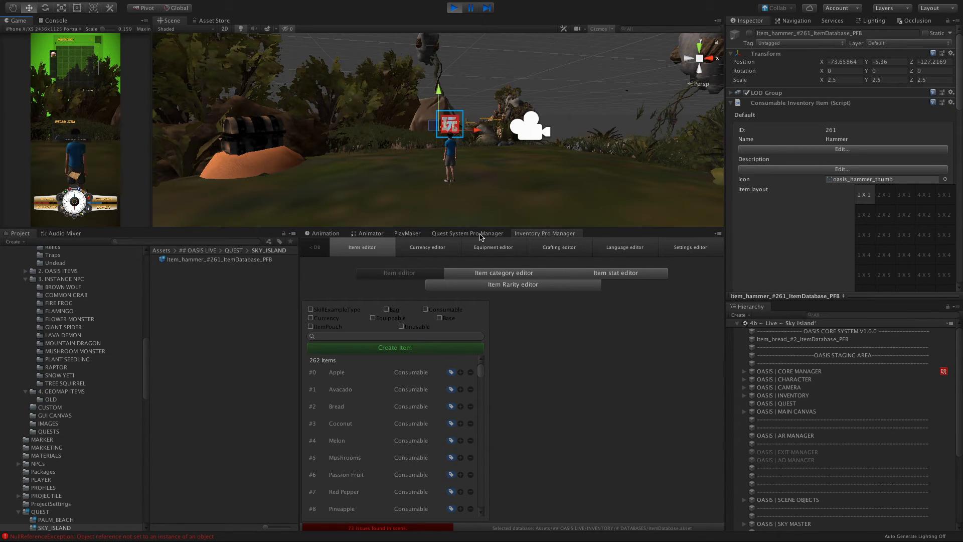
Step: Open the PlayMaker FSM of SpecialWindow under OASIS | MAIN CANVAS in the running game
click(407, 234)
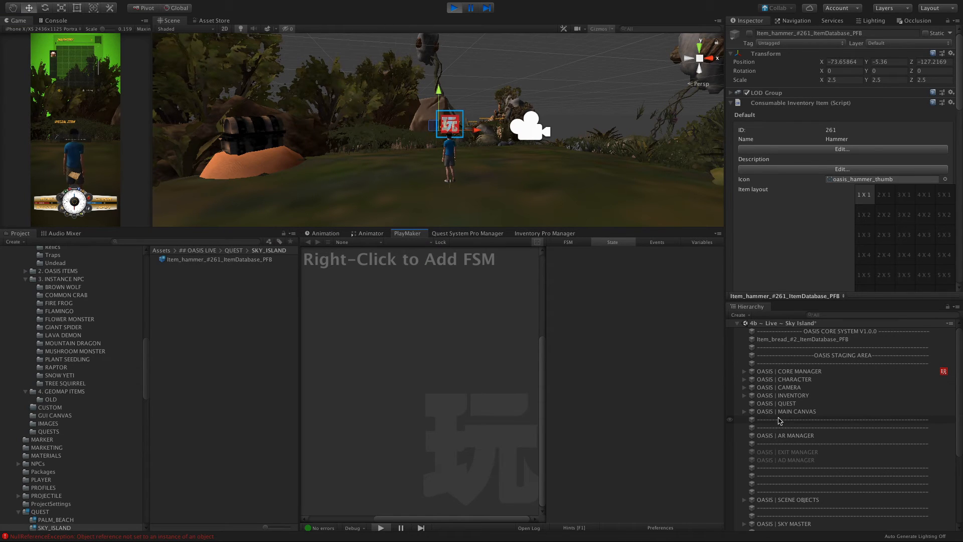
scroll(779, 420, down, 5)
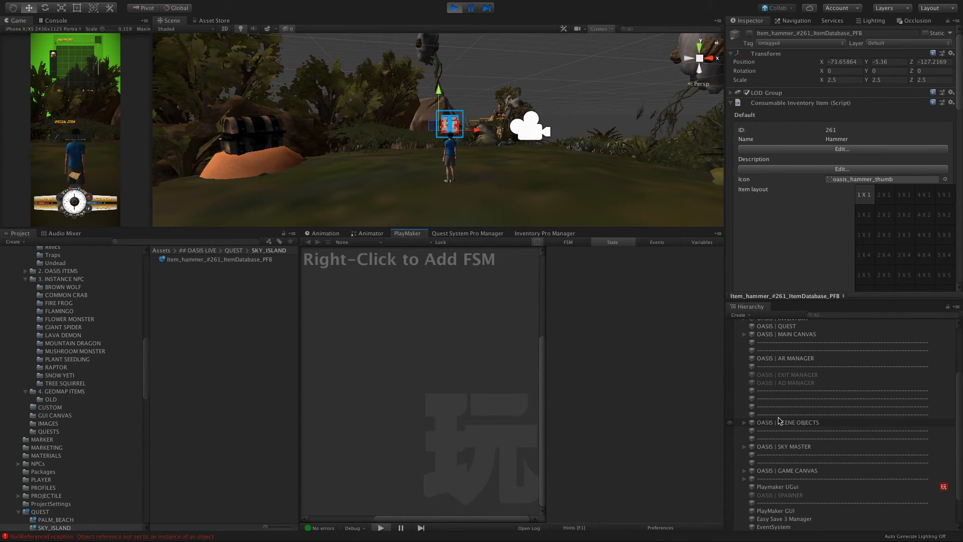
scroll(770, 397, up, 5)
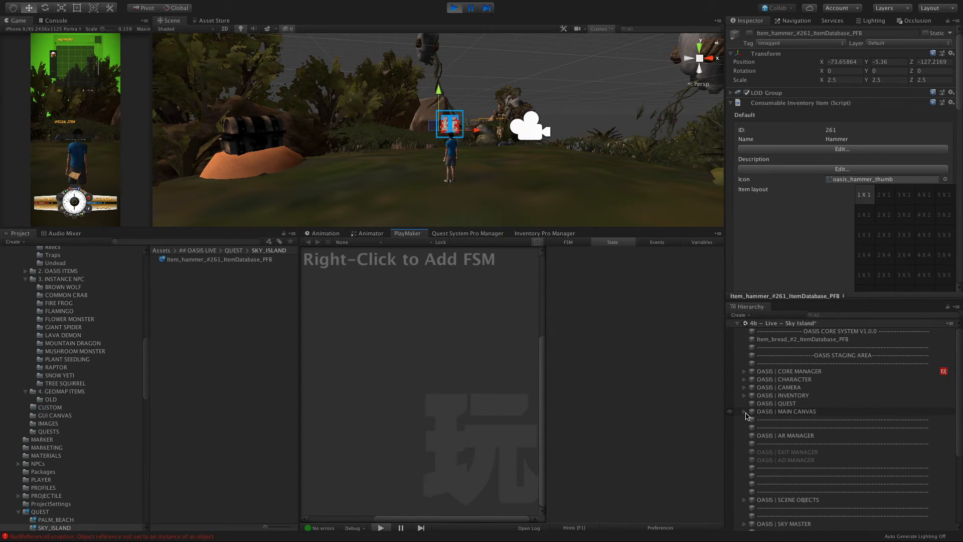
scroll(753, 413, down, 3)
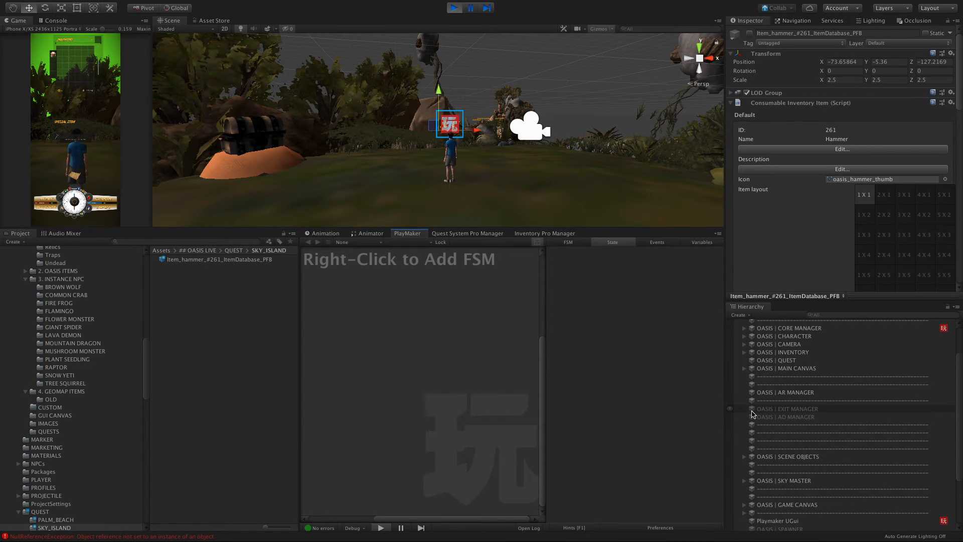
click(745, 368)
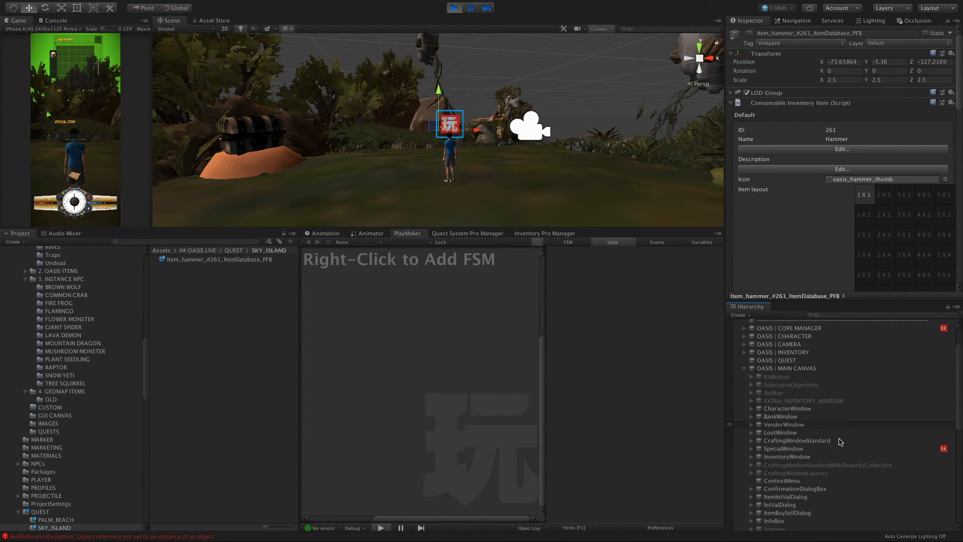
click(823, 457)
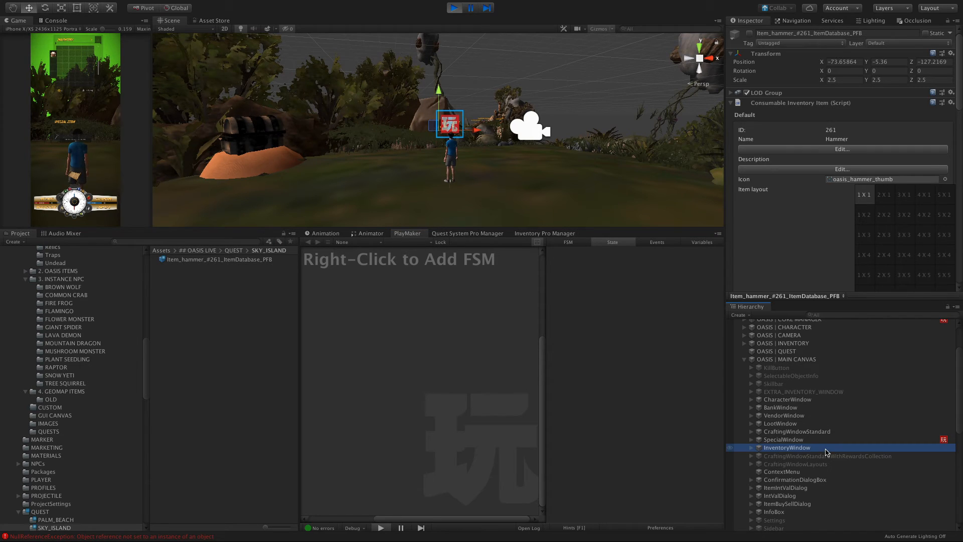
click(801, 440)
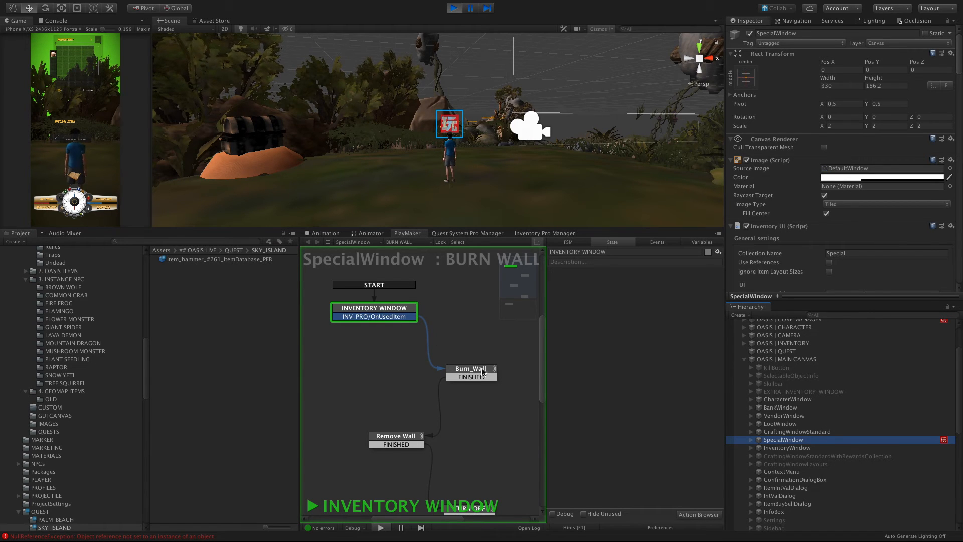
Step: Trigger SpecialWindow's BURN WALL FSM from the game inventory, and examine its states from Burn_Wall through CLEANUP in an adjusted layout
click(44, 203)
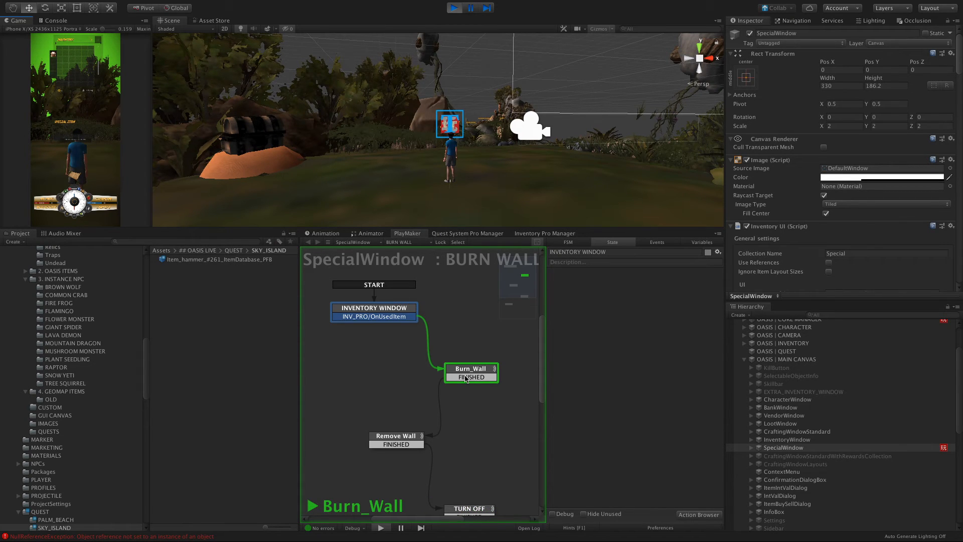
click(461, 376)
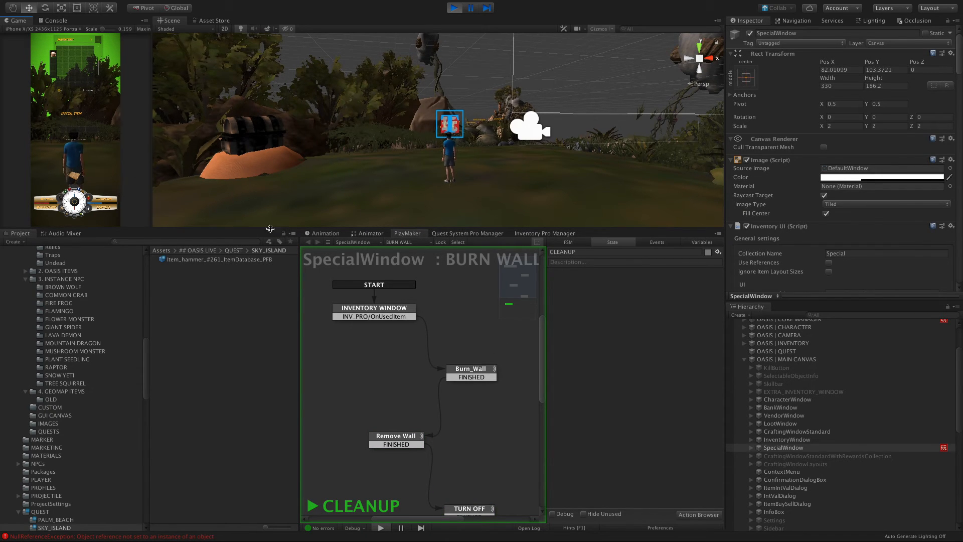
drag(270, 228, 270, 289)
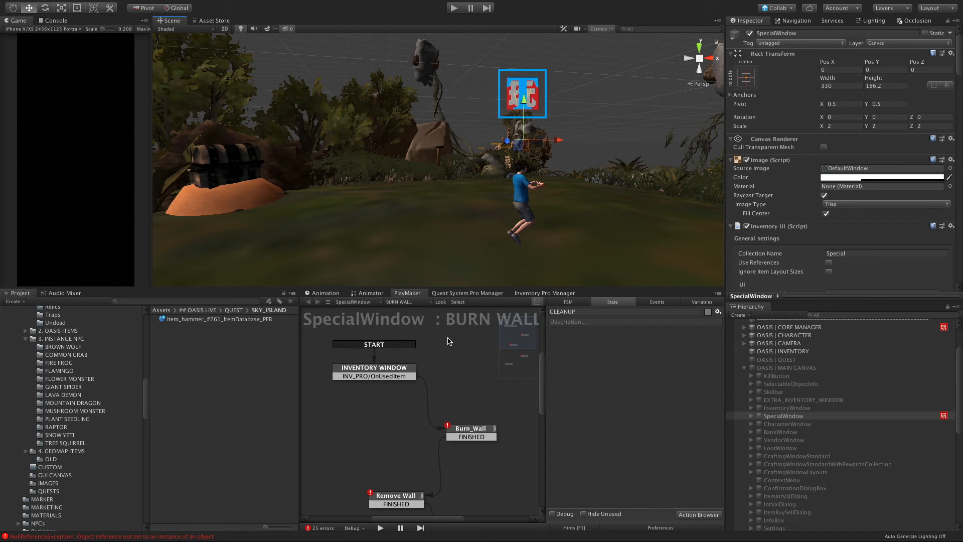
drag(529, 336, 516, 354)
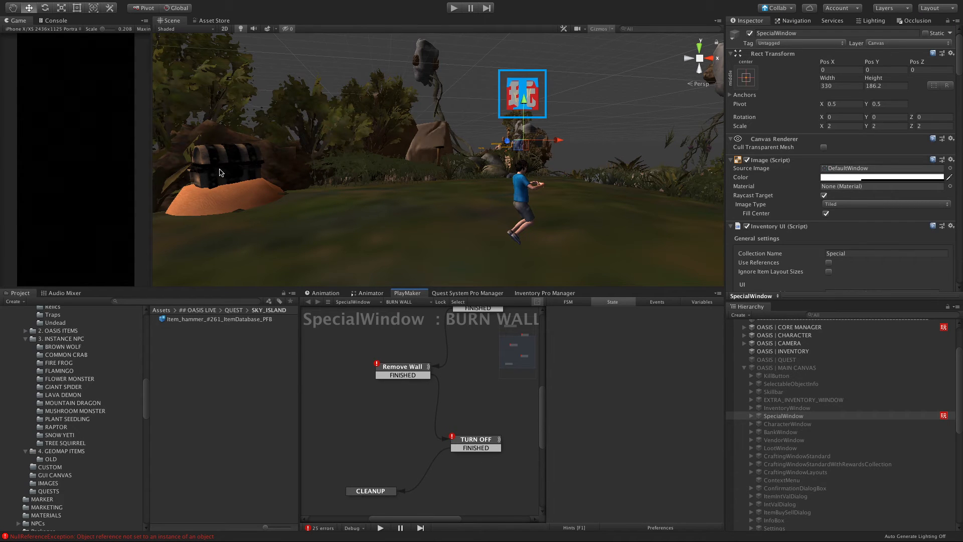
Step: Examine the Sky Island clearing from above and the wooden bridge leading away from the island in the scene
scroll(477, 214, down, 5)
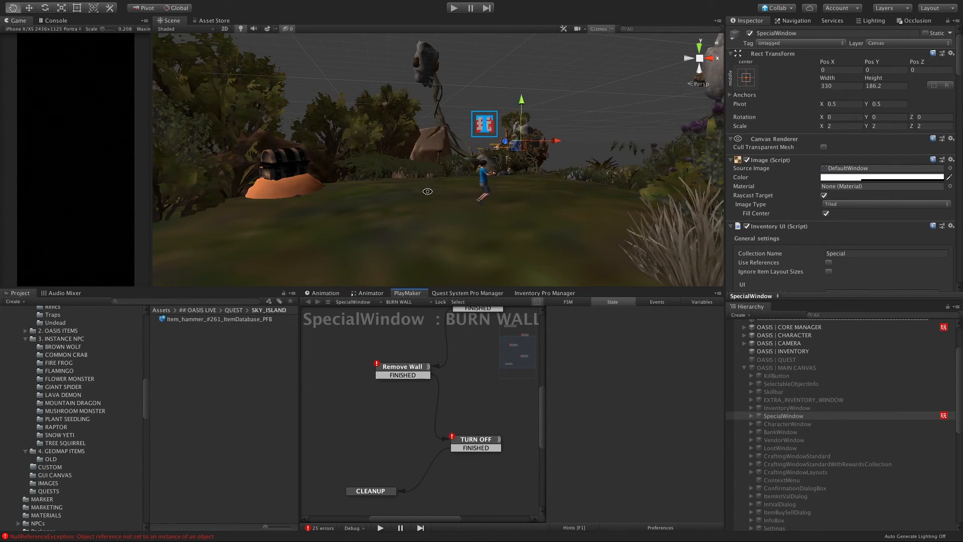
alt+drag(427, 192, 498, 256)
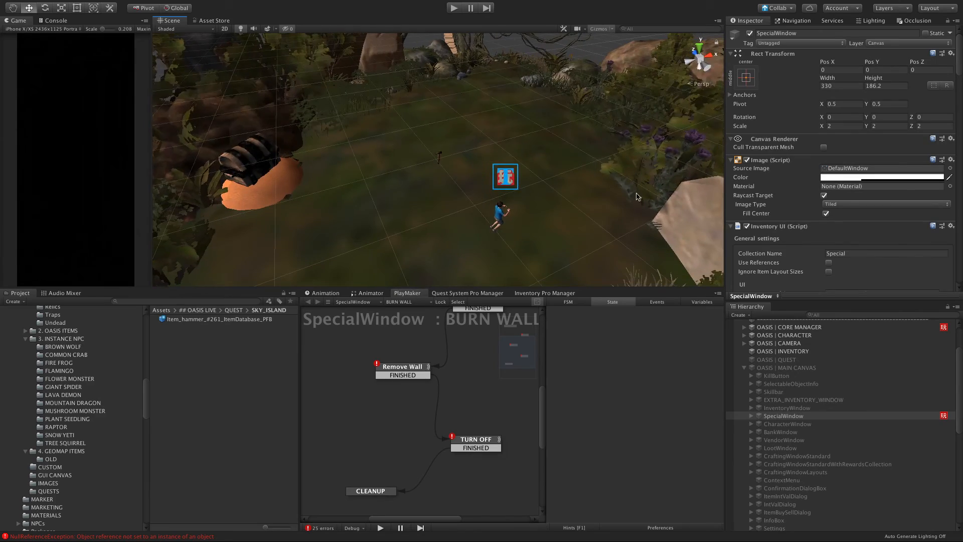
scroll(630, 230, down, 5)
alt+drag(525, 218, 710, 236)
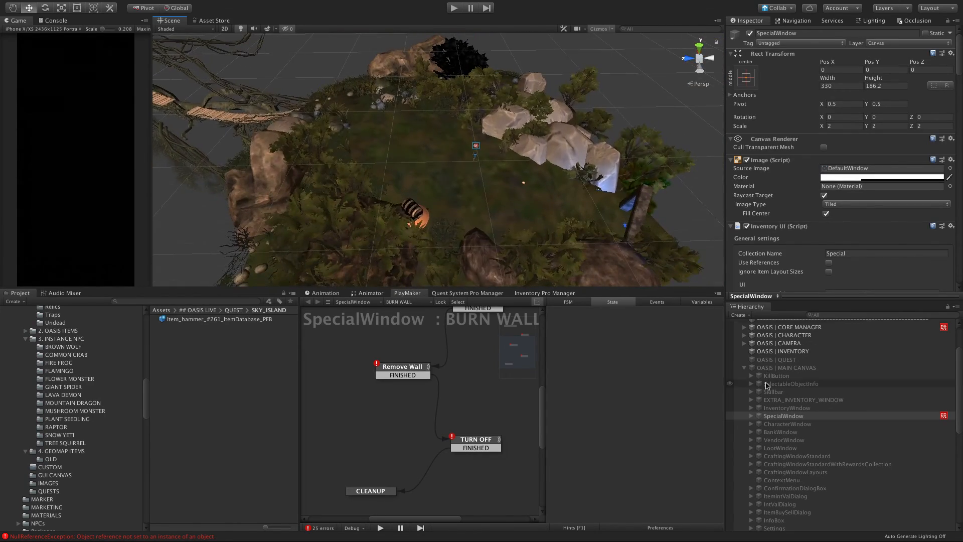
scroll(771, 387, up, 3)
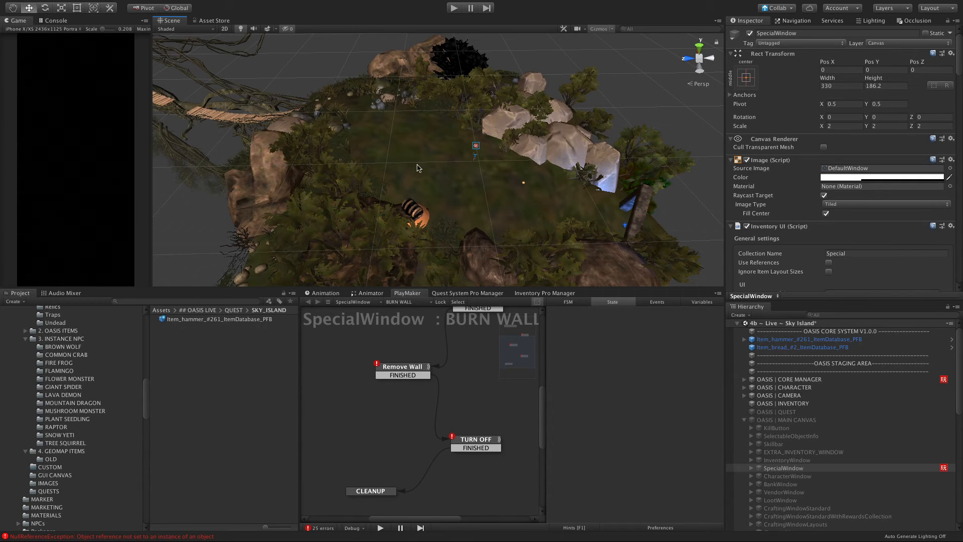
scroll(335, 99, down, 15)
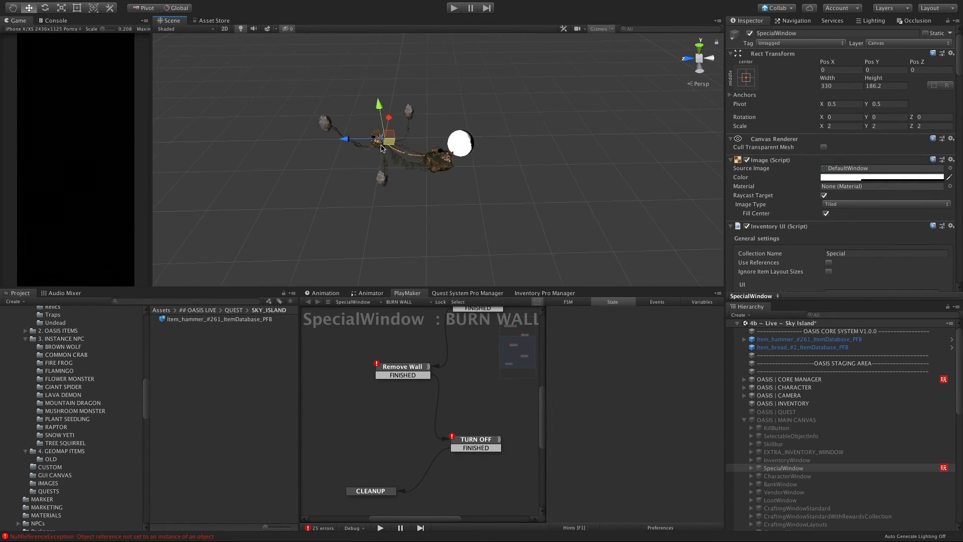
scroll(383, 139, up, 4)
scroll(349, 141, up, 5)
alt+drag(311, 138, 525, 89)
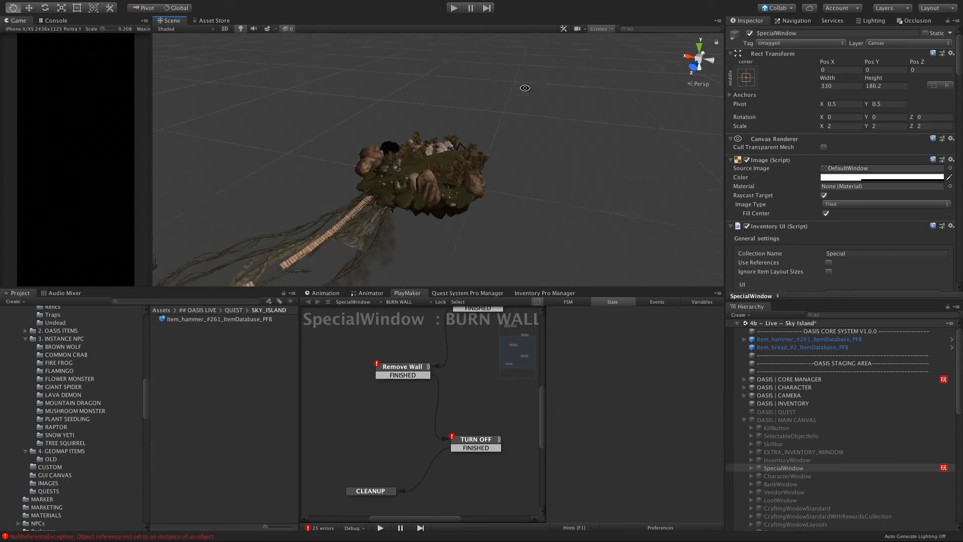
Step: Collapse OASIS | MAIN CANVAS in the hierarchy and expand OASIS | SCENE OBJECTS, ##SKYISLAND (MAIN) down to its COLLECTABLE items
scroll(272, 256, down, 6)
alt+drag(308, 201, 244, 198)
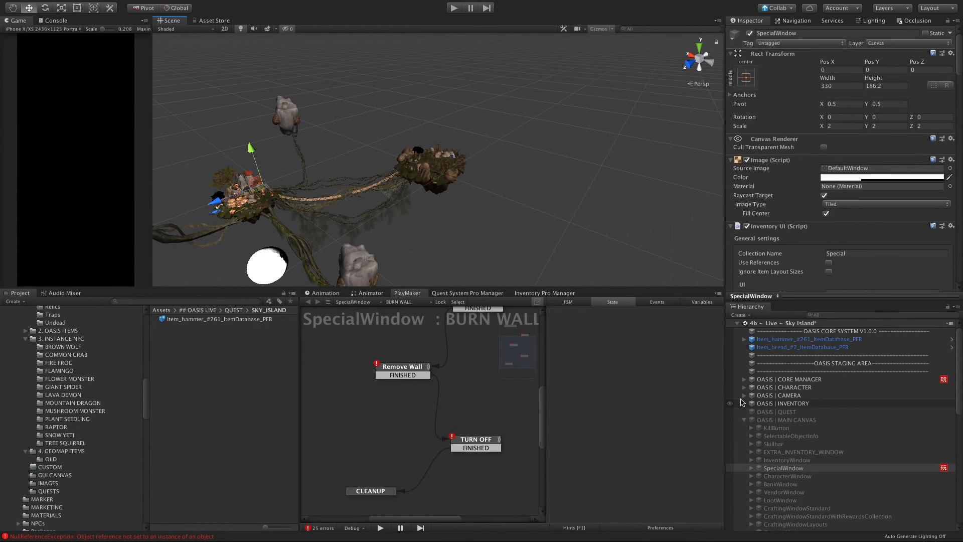
scroll(781, 430, down, 1)
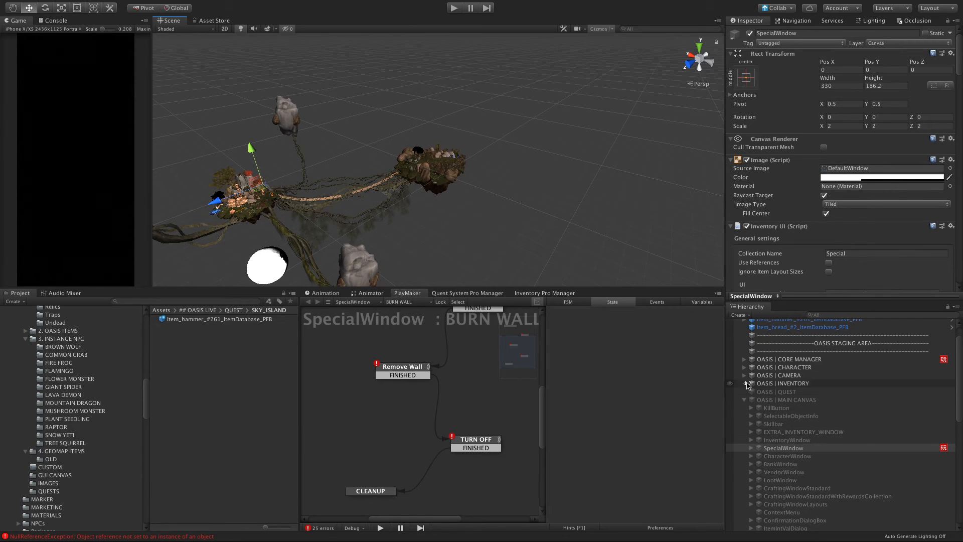
click(744, 399)
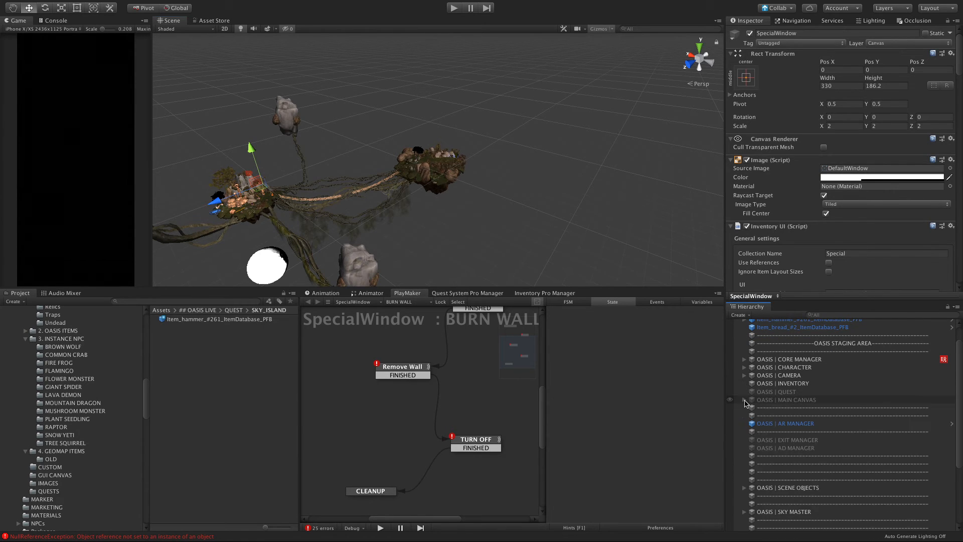
scroll(749, 483, down, 1)
click(744, 478)
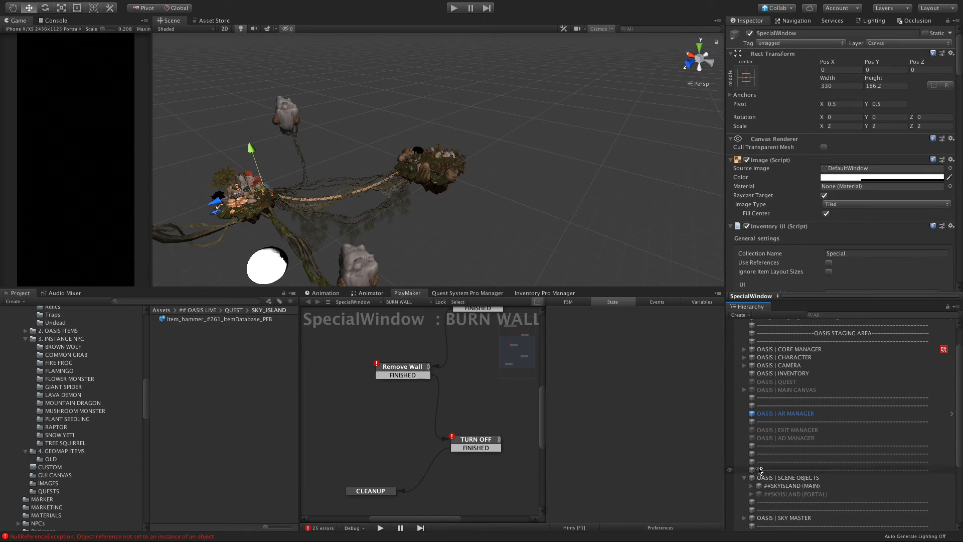
scroll(752, 472, down, 1)
click(748, 464)
scroll(755, 469, down, 3)
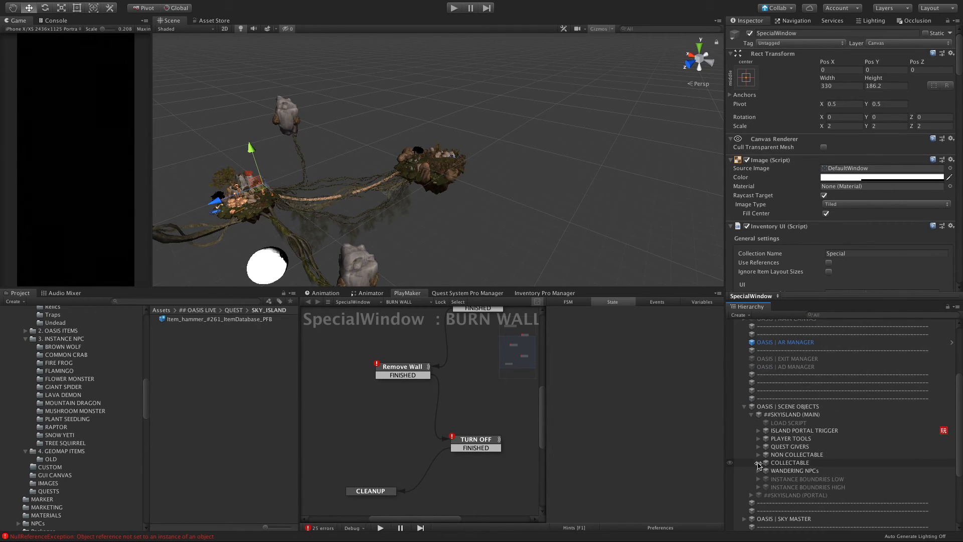
click(759, 464)
scroll(802, 427, down, 5)
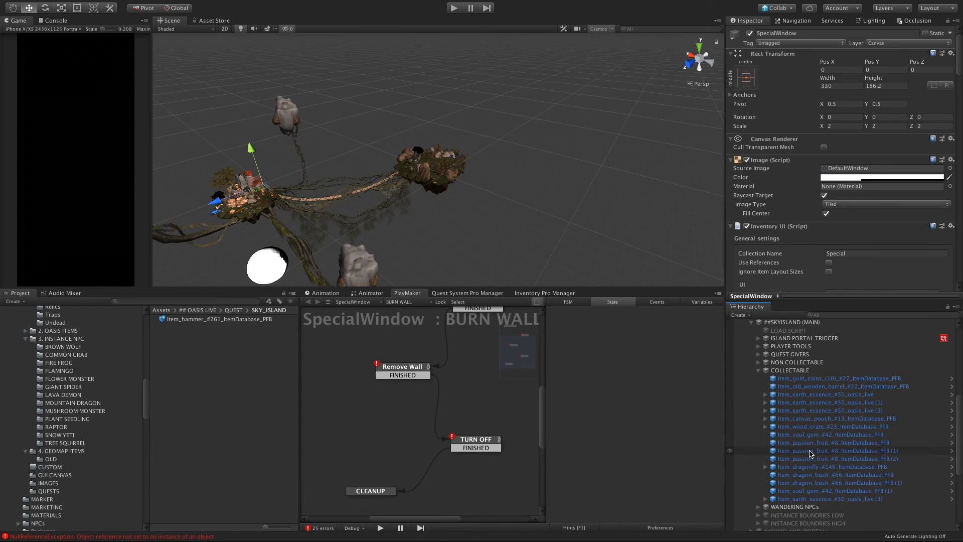
Step: Locate the wood crate on the main island and select it together with the stack of gold coins on top
click(803, 428)
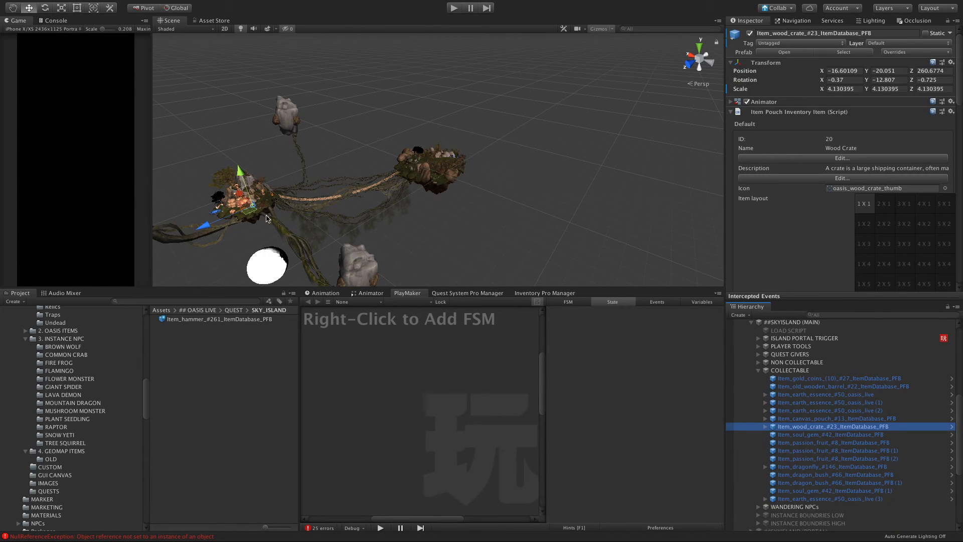
key(f)
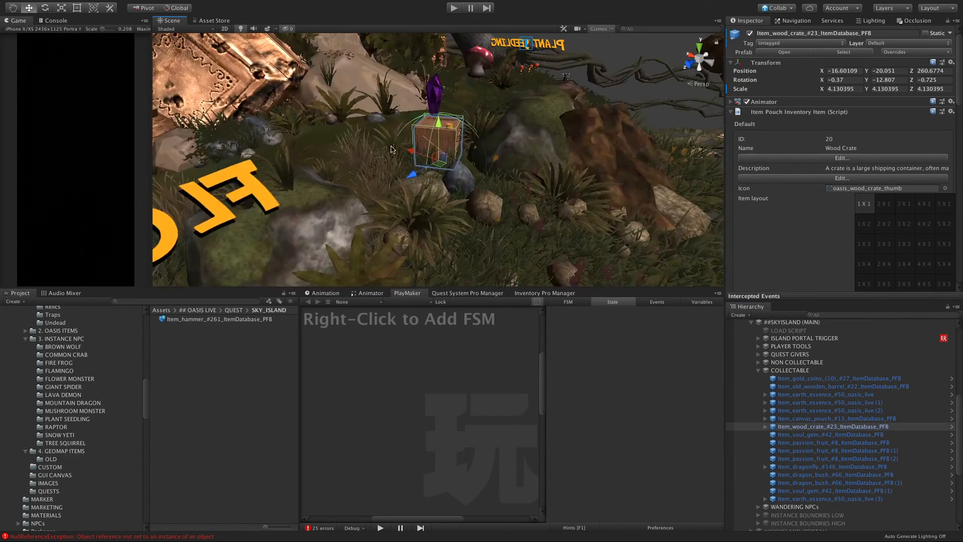
alt+drag(412, 165, 473, 144)
scroll(387, 137, up, 4)
scroll(473, 144, up, 5)
scroll(473, 144, down, 10)
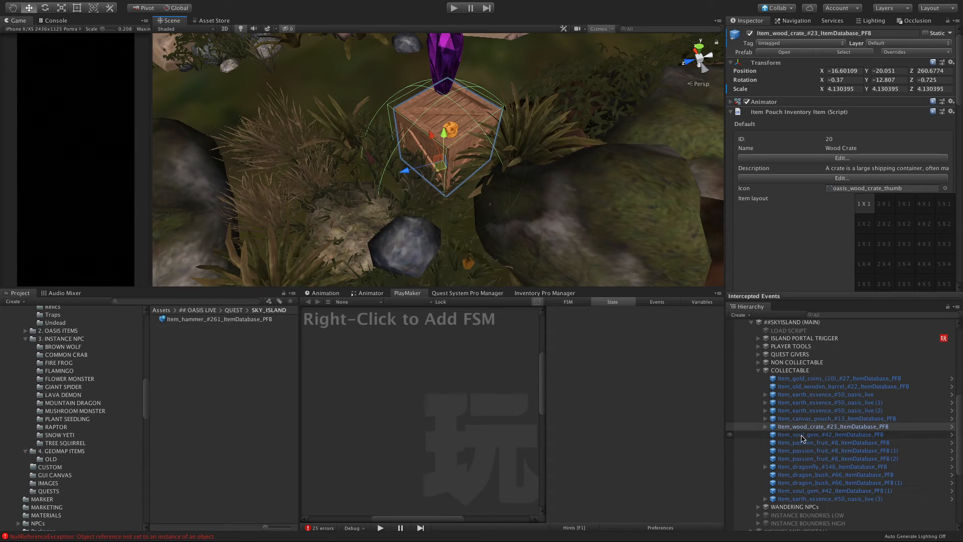
click(360, 86)
click(452, 133)
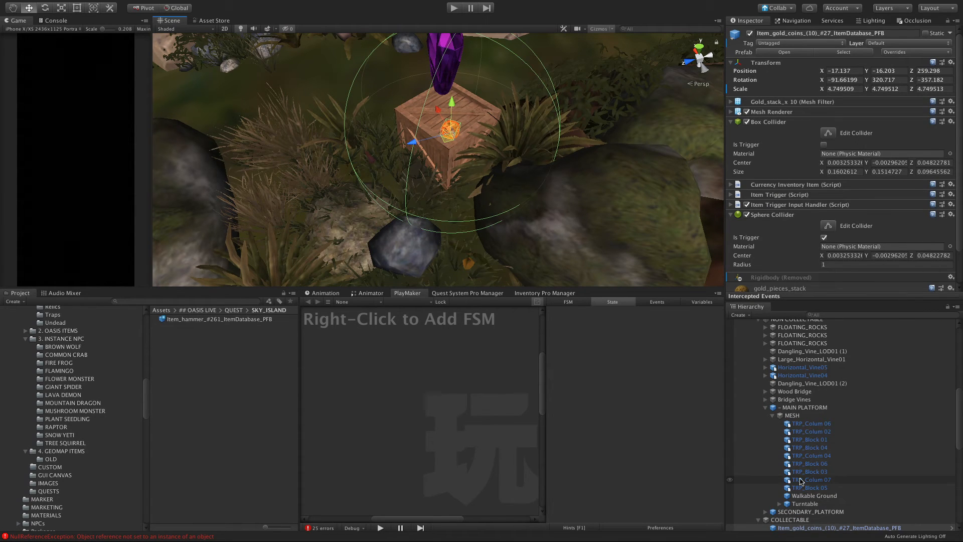
scroll(800, 481, down, 5)
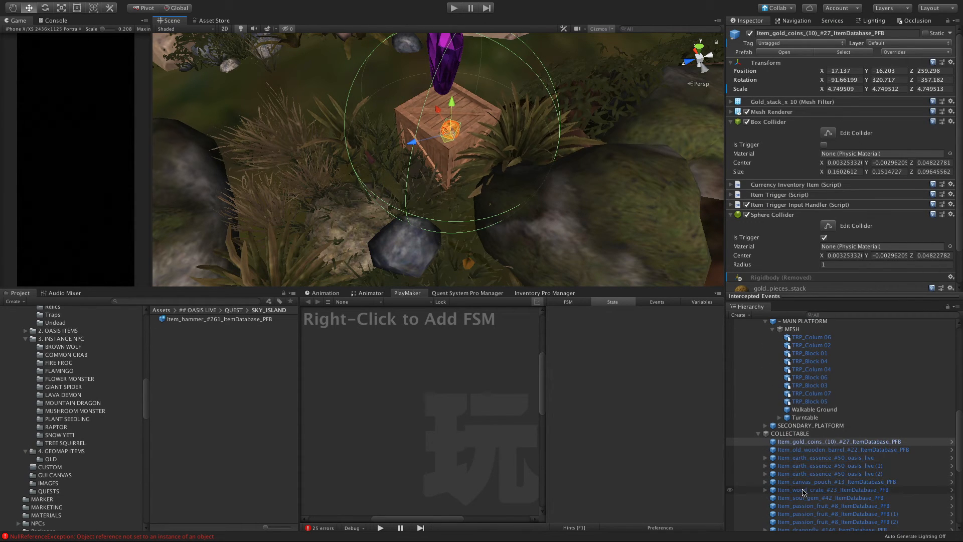
super+click(805, 490)
Step: Move the wood crate and gold coins together across the bridge to the second island's clearing, with the crate at about X 407, Z -56
scroll(438, 182, down, 10)
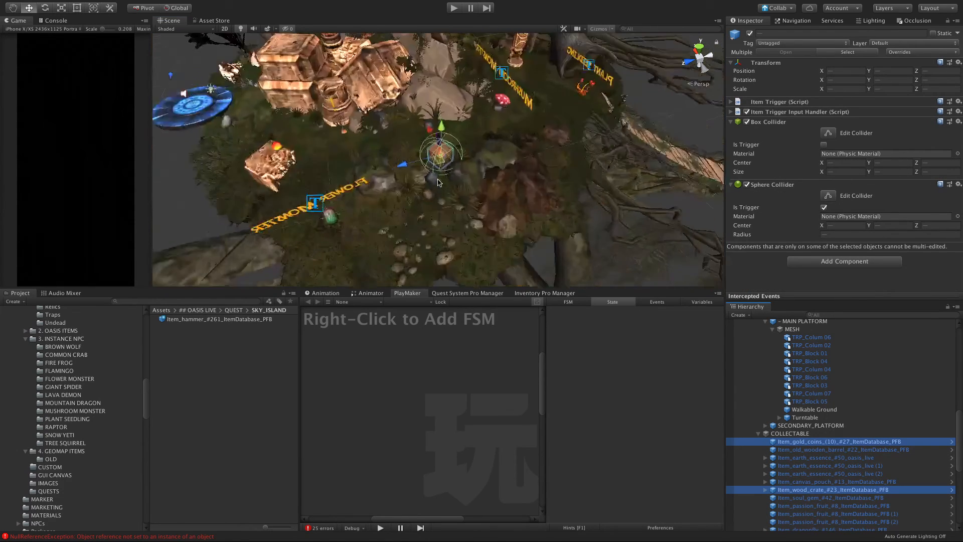
scroll(438, 182, down, 5)
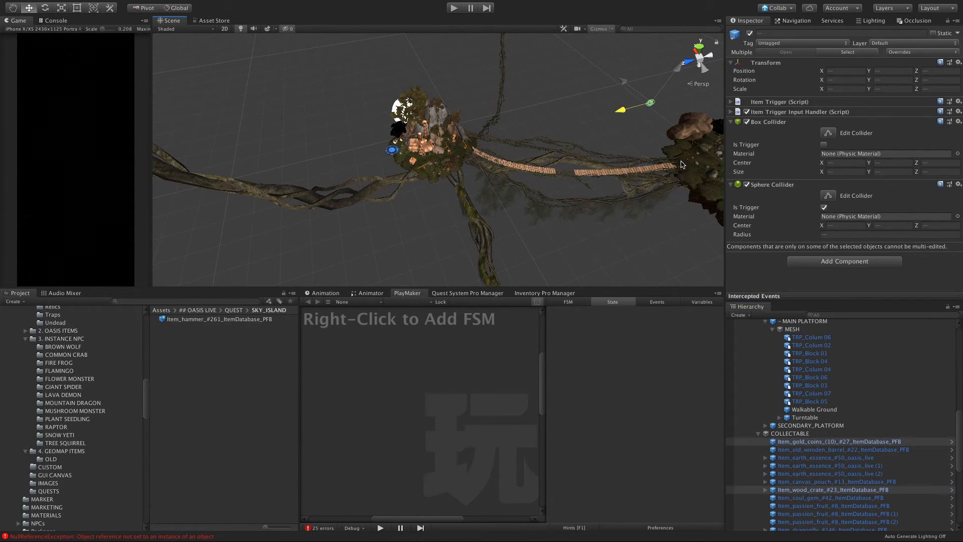
scroll(683, 165, down, 4)
drag(582, 93, 679, 151)
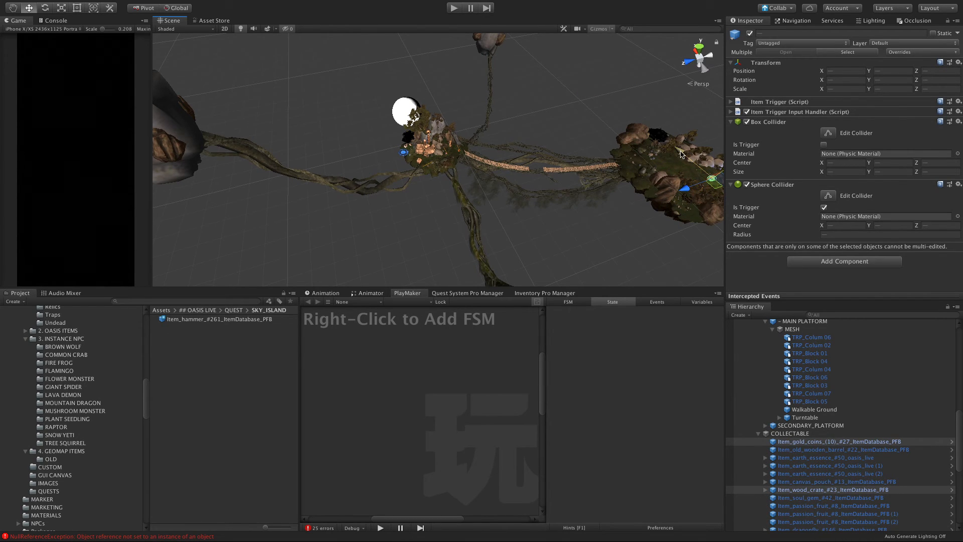
key(f)
click(458, 167)
drag(299, 80, 487, 213)
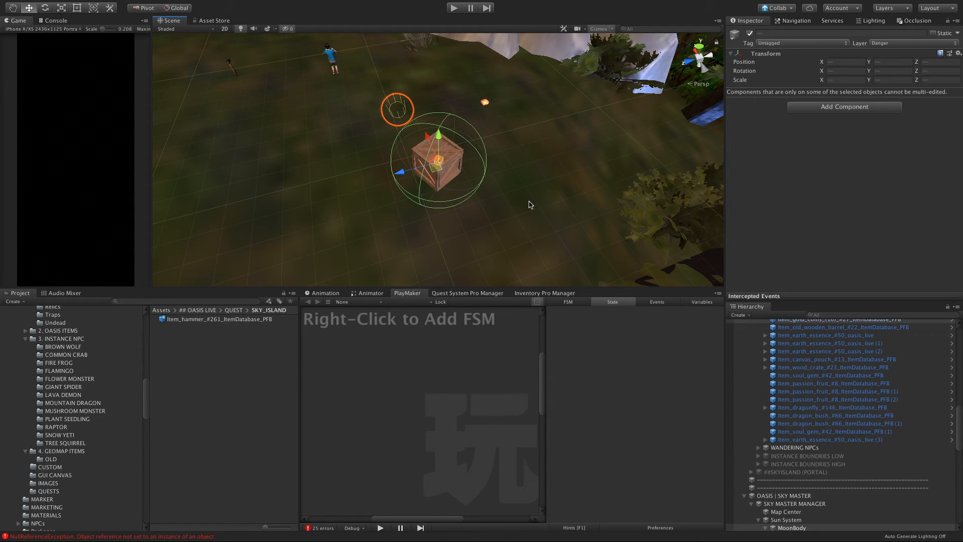
Step: Examine the crate and coins in the second island's clearing, relative to the ground, treasure chest and character
click(530, 204)
alt+drag(546, 200, 391, 158)
scroll(510, 220, up, 10)
scroll(500, 222, down, 8)
scroll(441, 194, down, 5)
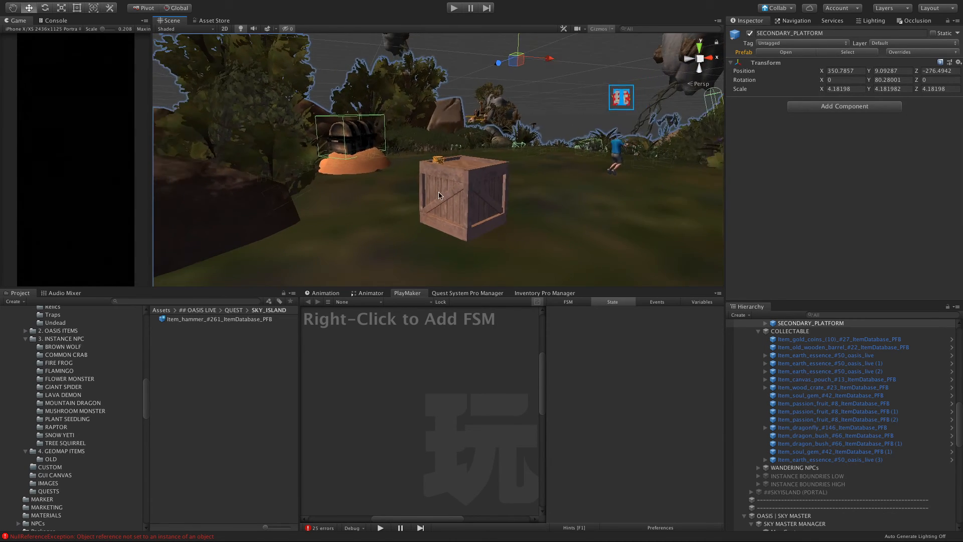
alt+drag(448, 194, 475, 108)
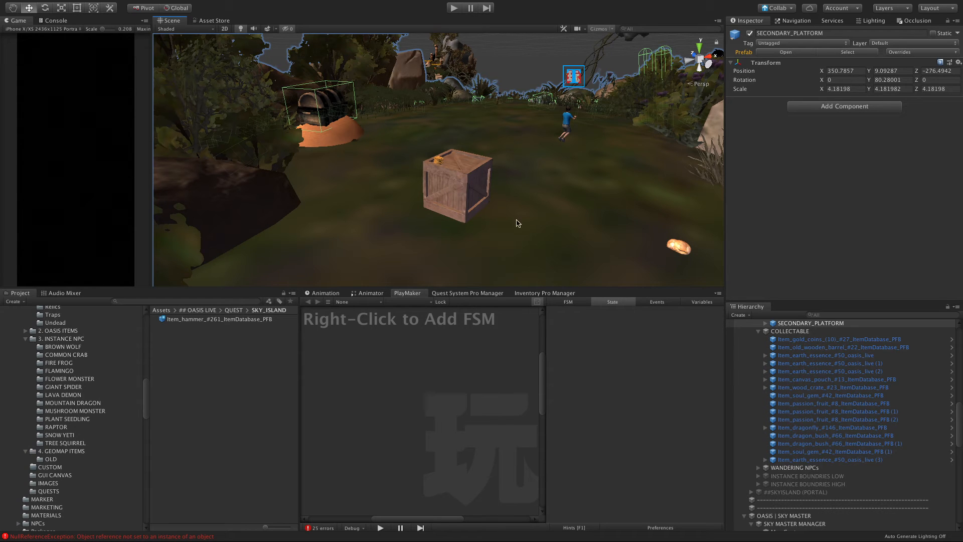
mouse_move(506, 195)
alt+mouse_down()
mouse_move(355, 181)
mouse_move(509, 177)
mouse_move(500, 178)
alt+mouse_up()
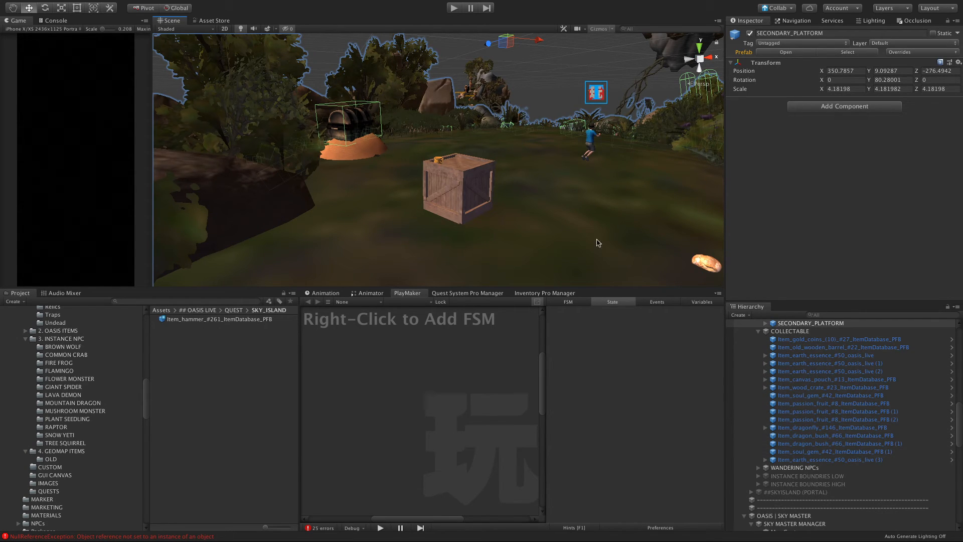
double_click(787, 387)
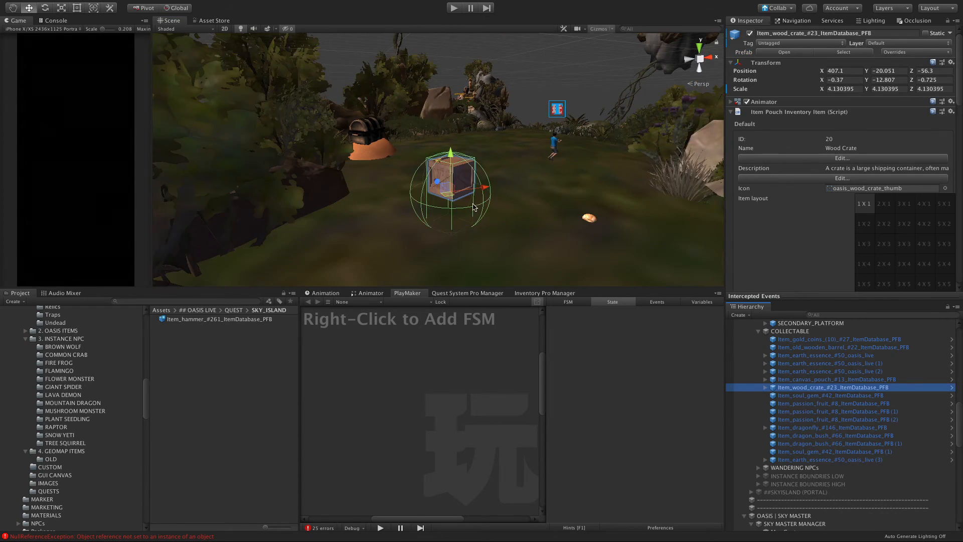
alt+drag(471, 203, 409, 74)
scroll(455, 167, down, 5)
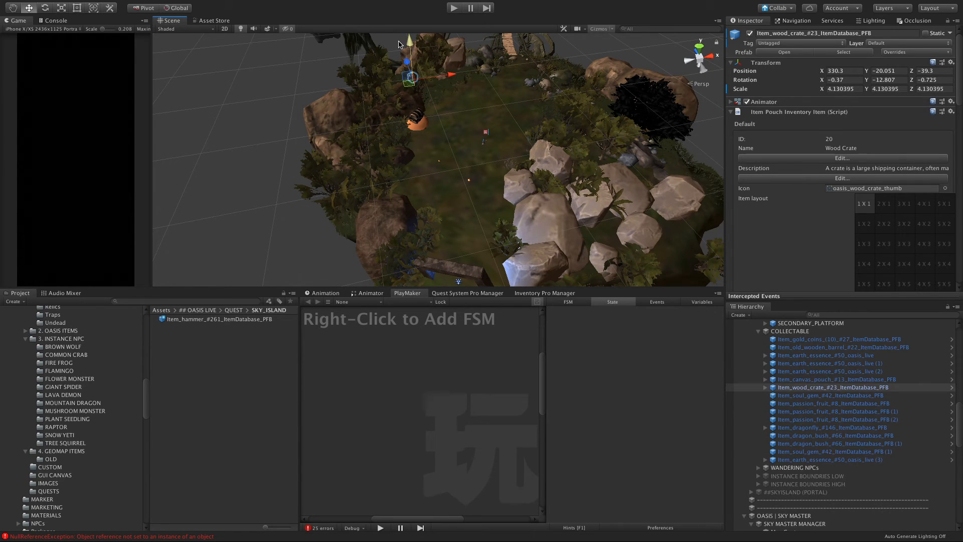
key(super+z)
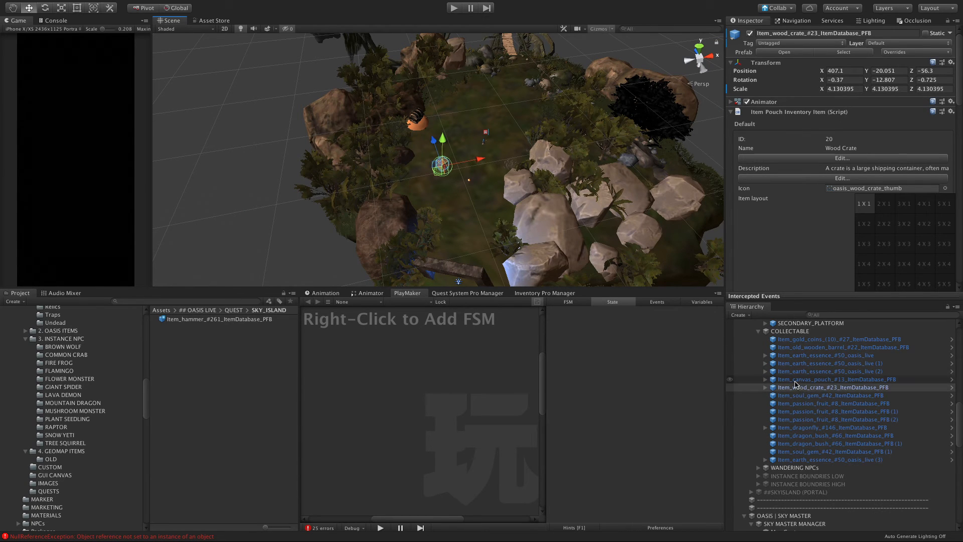
Step: Move the wood crate and gold coins together from the open clearing to the vegetation by the large rock at its edge
super+click(794, 340)
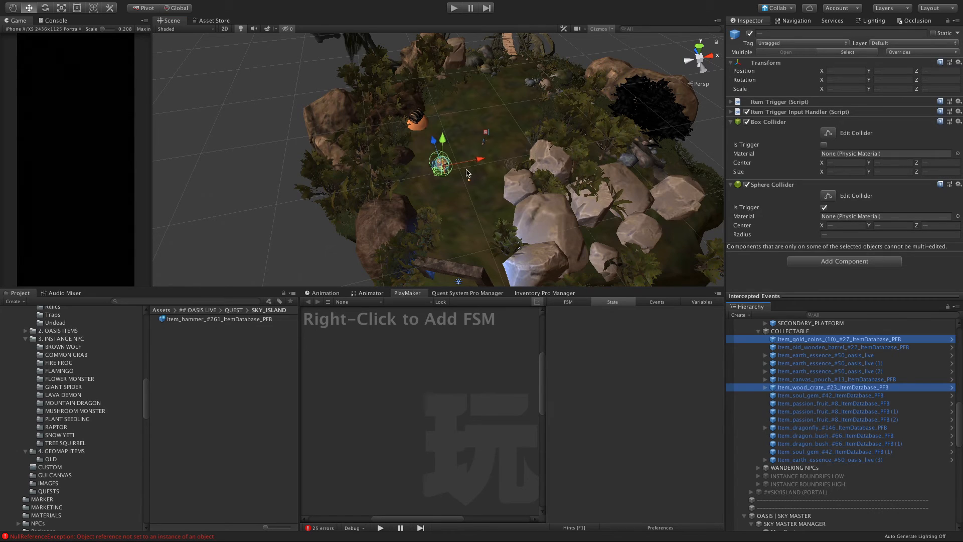
drag(457, 161, 597, 159)
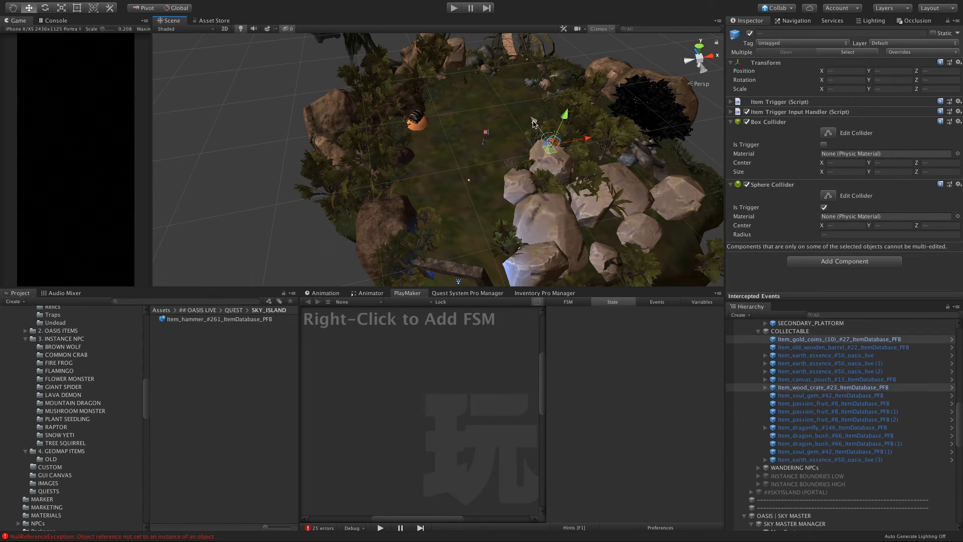
drag(533, 123, 443, 46)
drag(544, 66, 516, 70)
key(f)
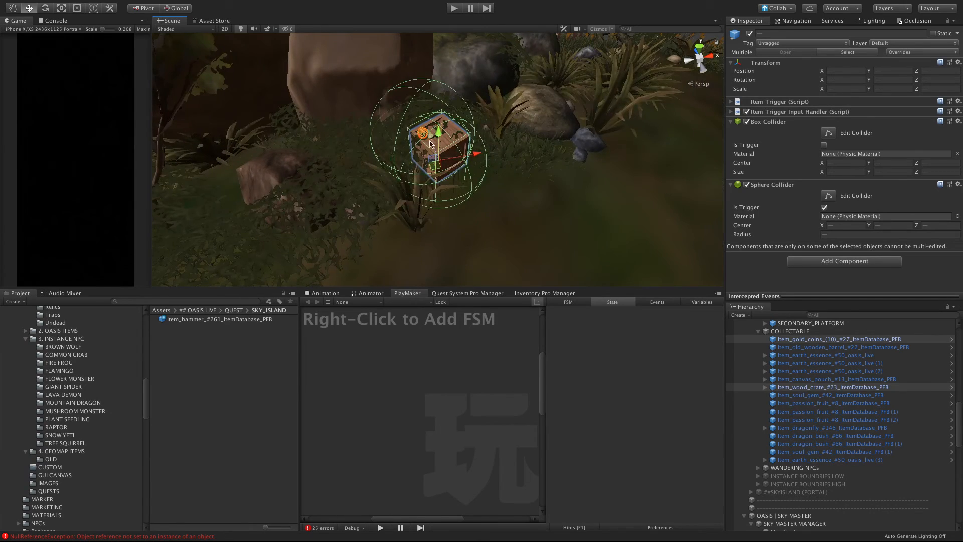
Step: Fine-tune the crate and coins' position beside the small grey rocks, resting the crate on the ground
alt+drag(386, 150, 386, 98)
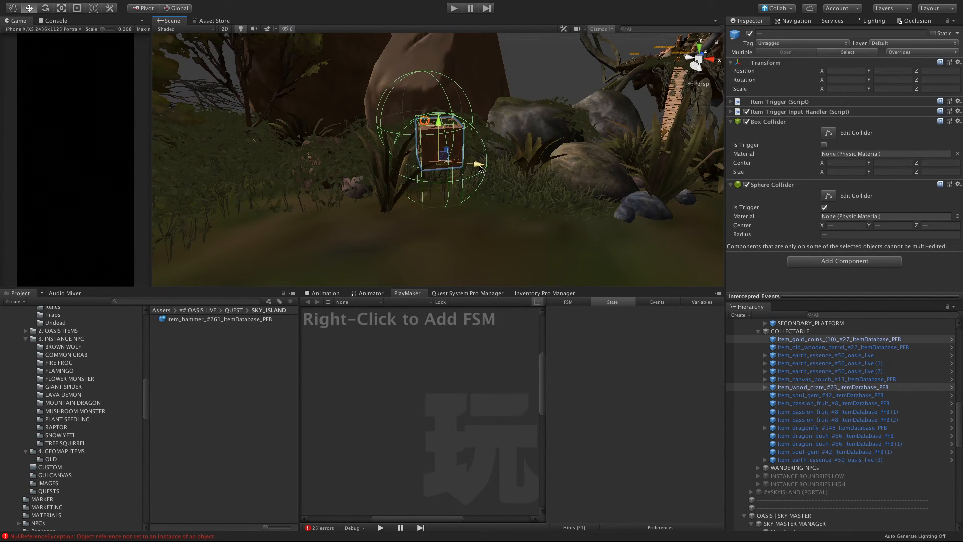
drag(480, 168, 557, 201)
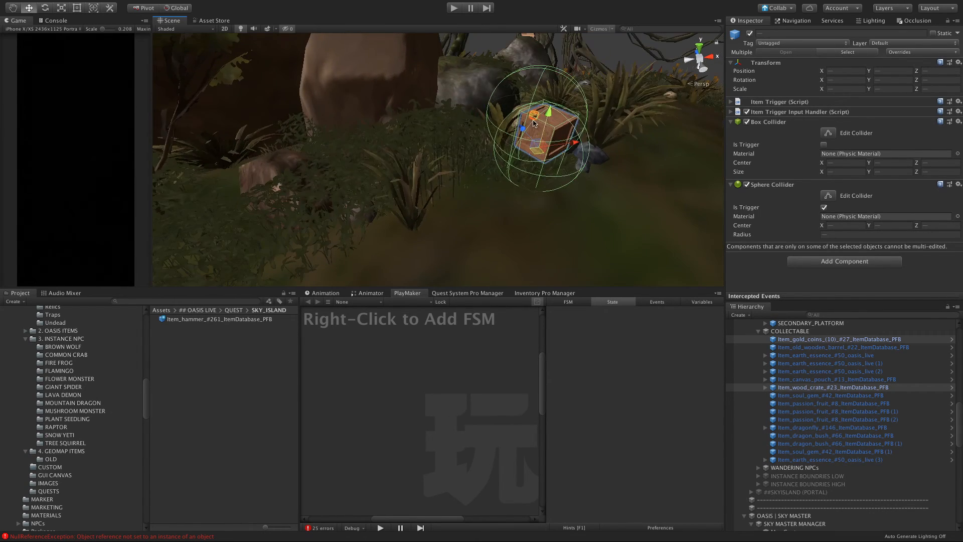
drag(549, 117, 545, 141)
key(f)
scroll(535, 150, up, 10)
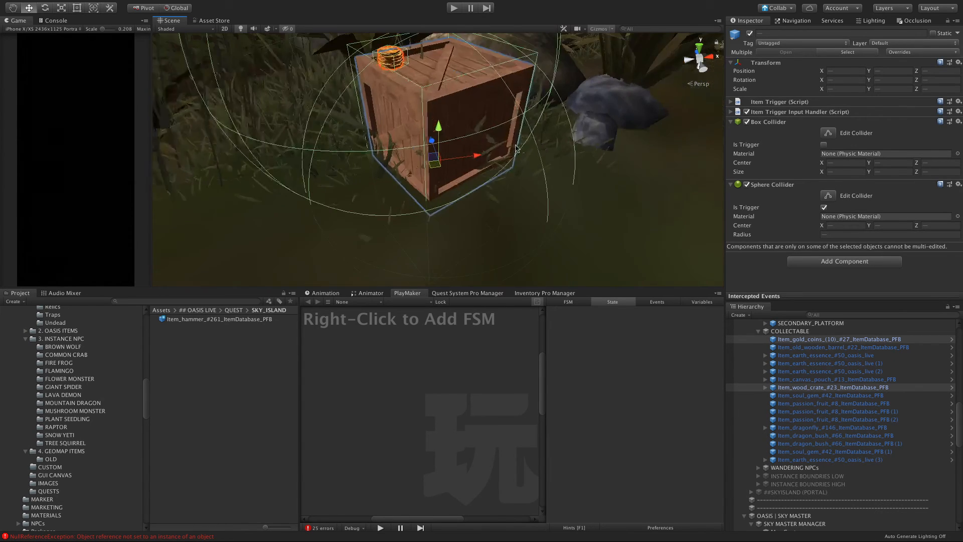
scroll(652, 151, down, 5)
click(609, 154)
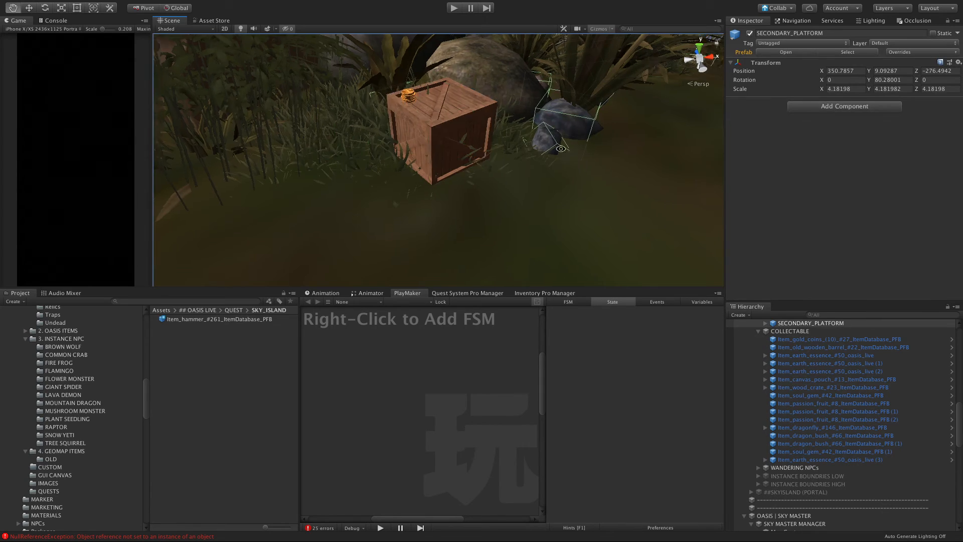
alt+drag(585, 163, 524, 85)
Step: Move the canvas pouch from the first island across to the second island, at about X 406, Z 9
click(847, 380)
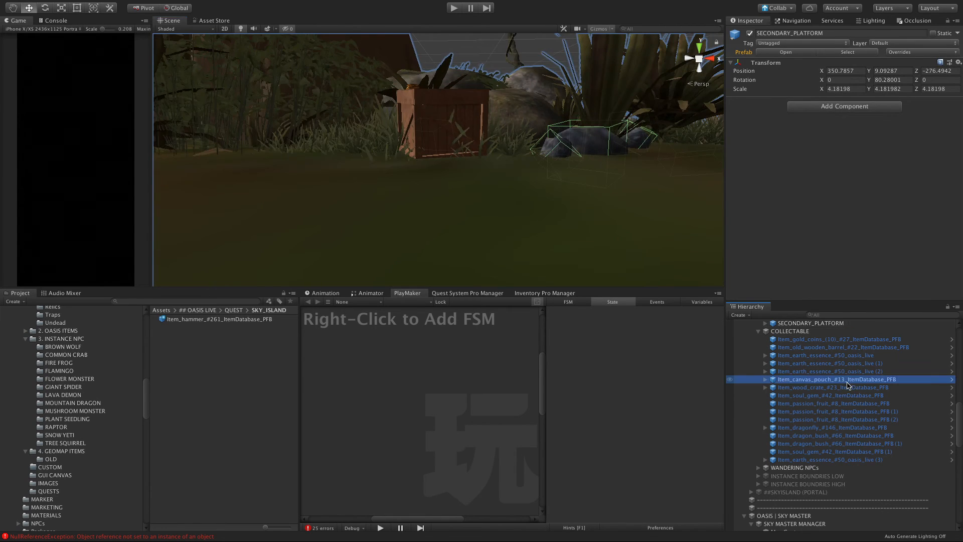
key(f)
scroll(445, 215, down, 15)
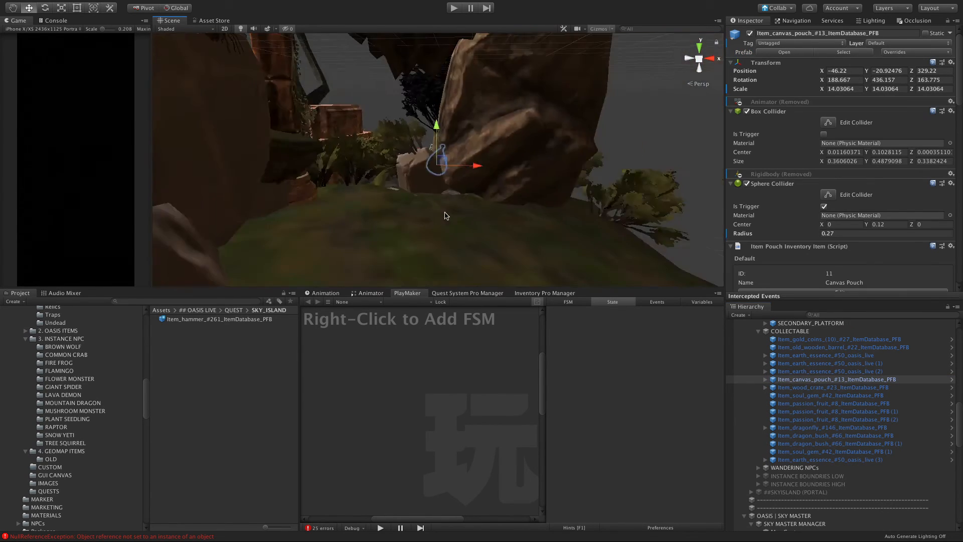
alt+drag(444, 215, 421, 208)
drag(397, 169, 580, 181)
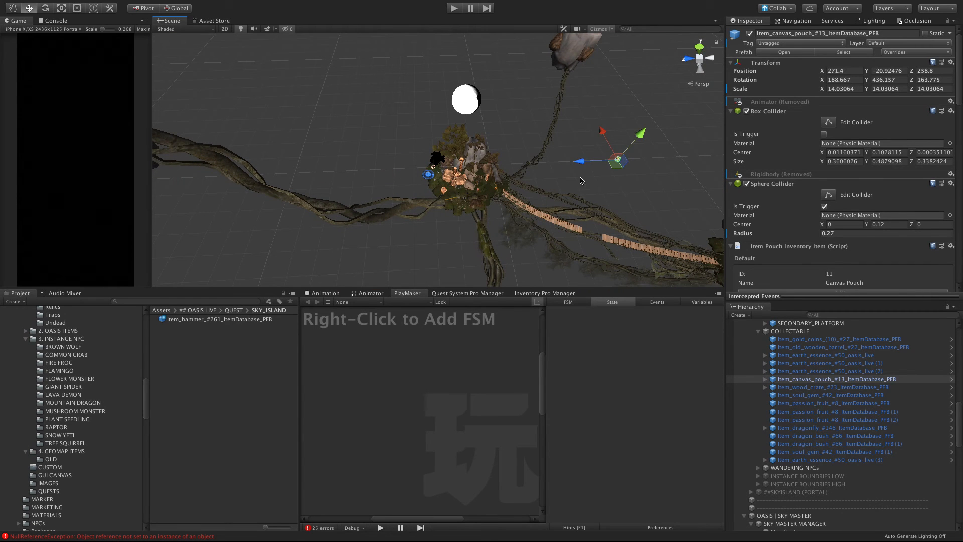
scroll(575, 177, down, 5)
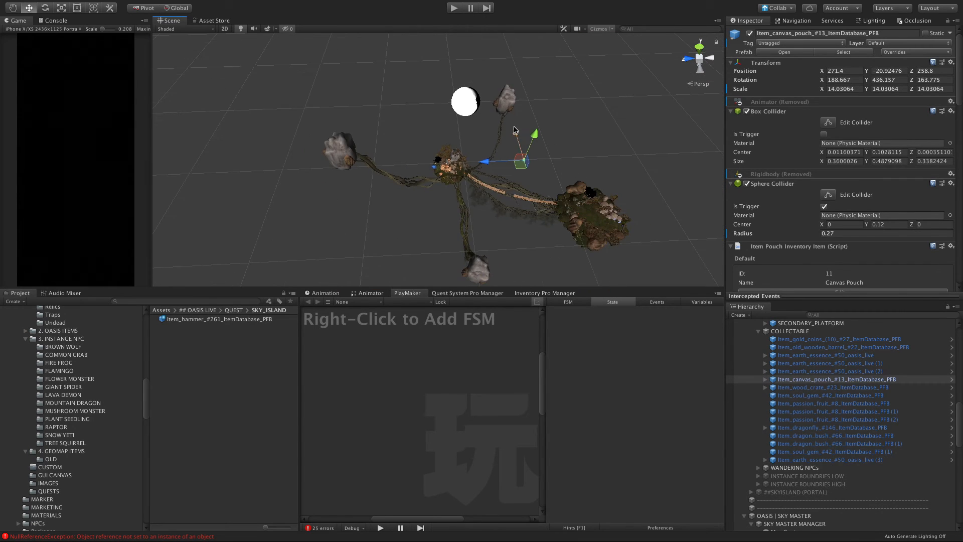
drag(515, 130, 562, 221)
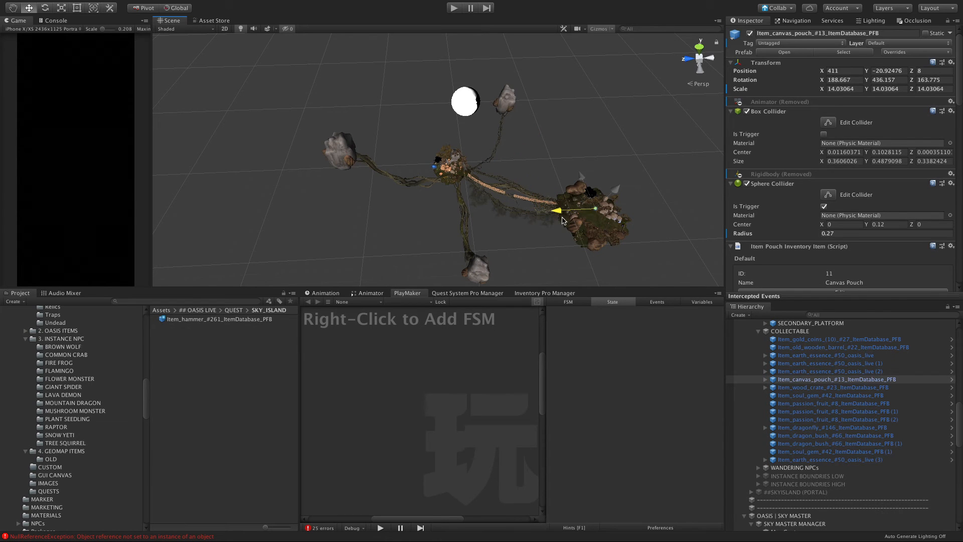
key(f)
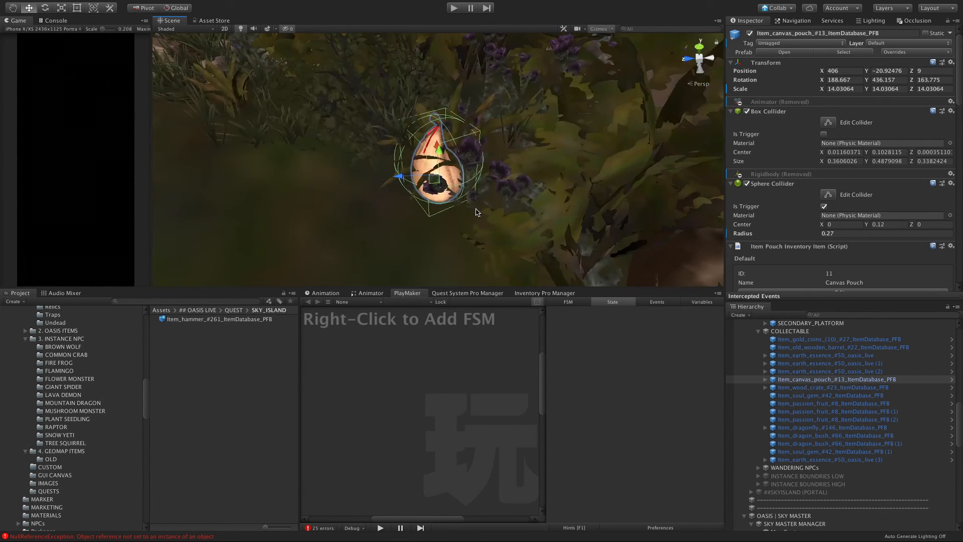
Step: Reposition the canvas pouch beside the pale rock at the clearing's edge, resting on the ground at about X 422, Y -21.06, Z -18.4
alt+drag(428, 216, 575, 162)
scroll(449, 183, down, 5)
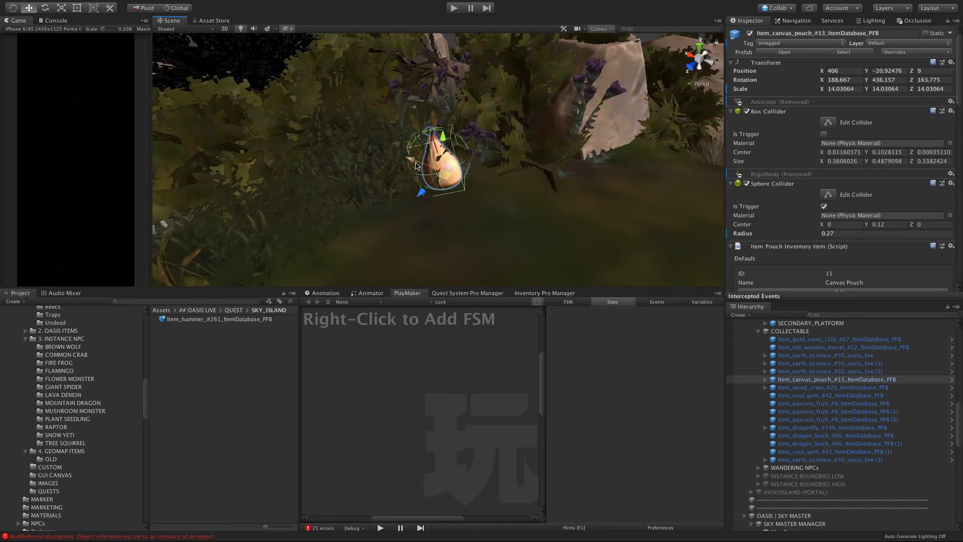
scroll(449, 183, down, 4)
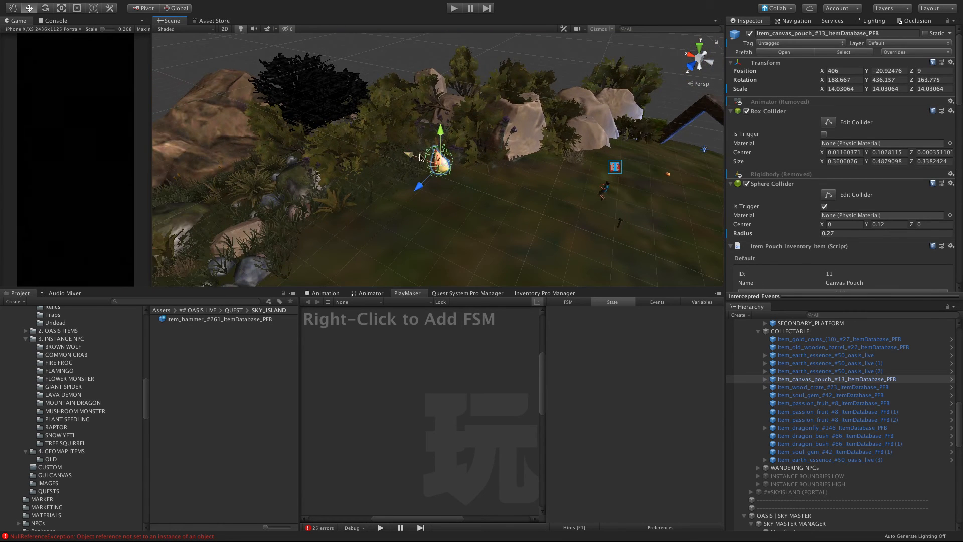
drag(421, 157, 560, 186)
key(f)
alt+drag(354, 210, 446, 136)
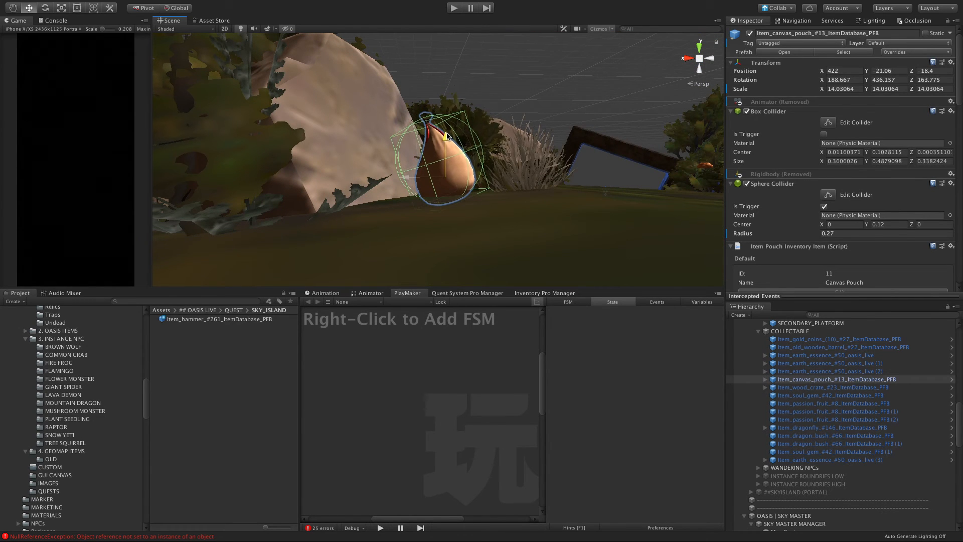
click(565, 115)
alt+drag(554, 133, 450, 230)
Step: Select the three passion fruits together and examine where they sit on the first island
click(849, 420)
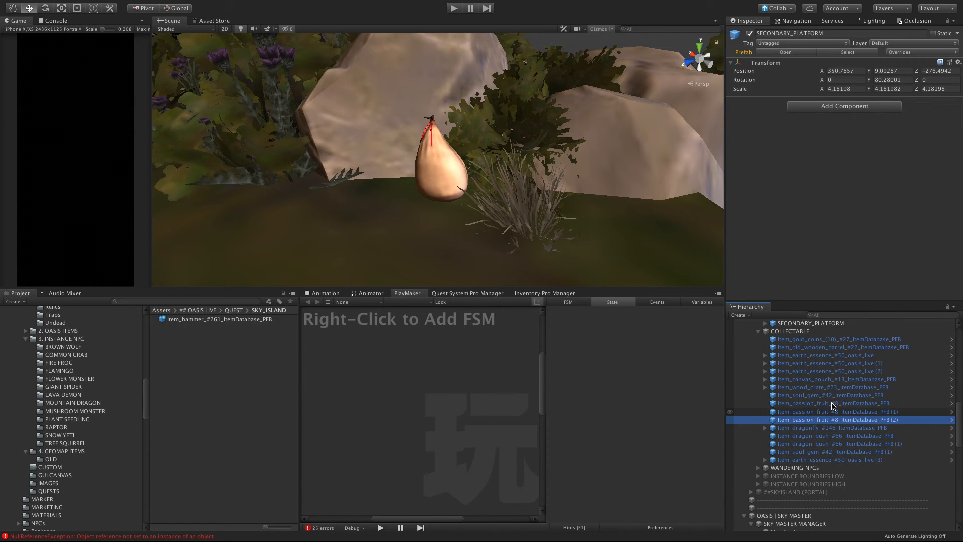
click(819, 402)
click(809, 396)
click(811, 405)
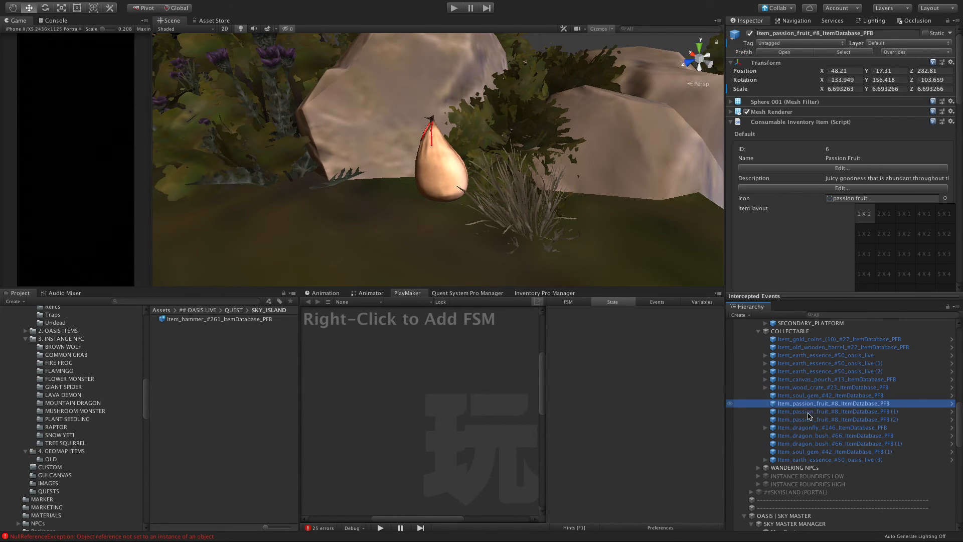
shift+click(810, 419)
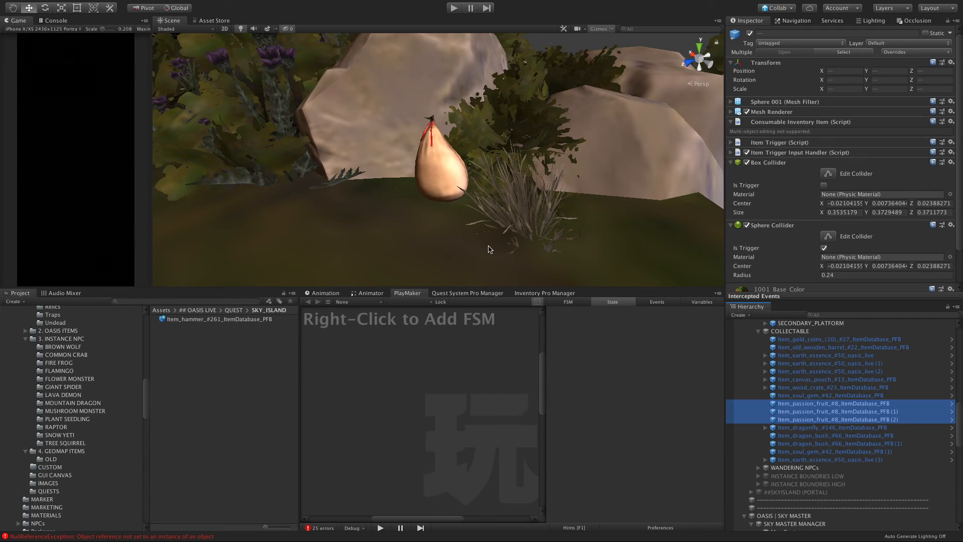
key(f)
alt+drag(490, 249, 631, 200)
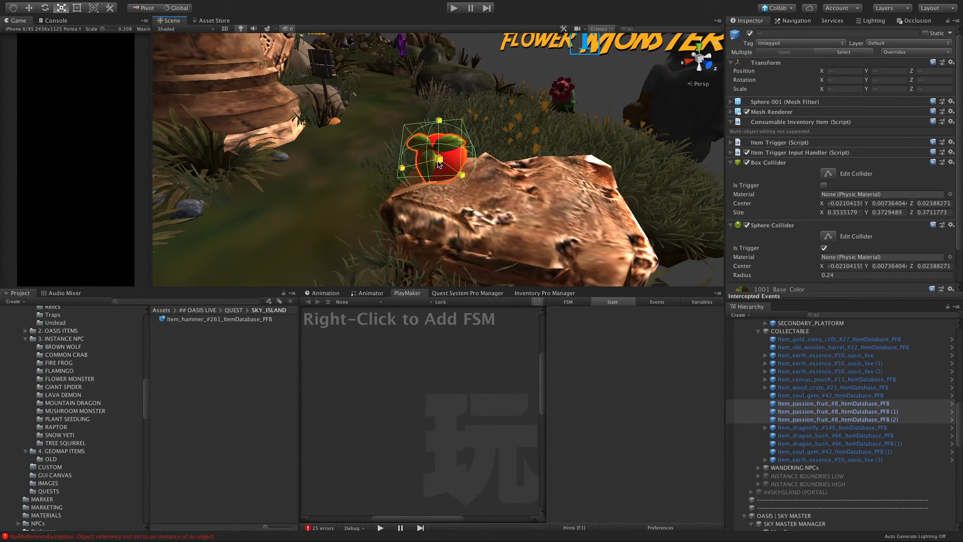
alt+drag(427, 165, 507, 179)
Step: Move passion fruit (1) from the first island's ruins to the second island, at about X 400, Z 6
click(805, 405)
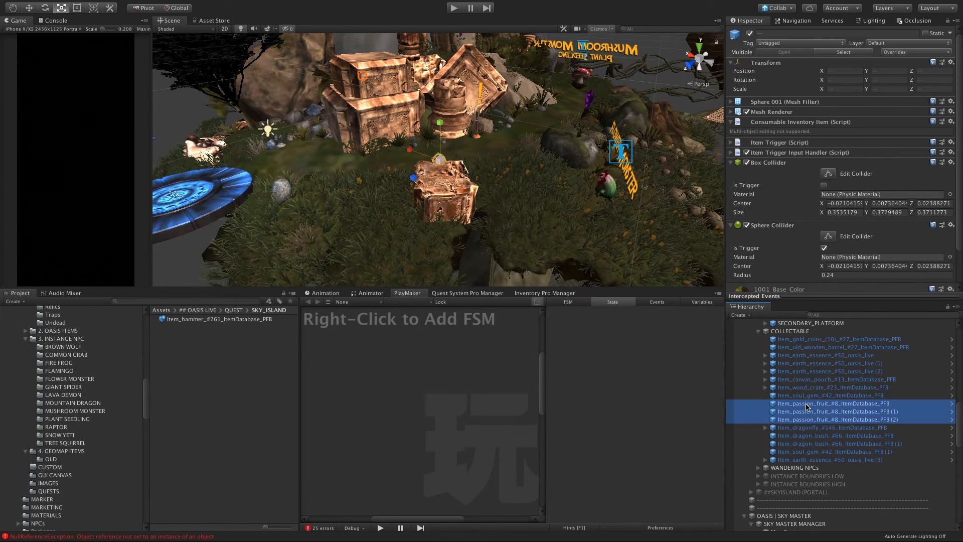
click(791, 411)
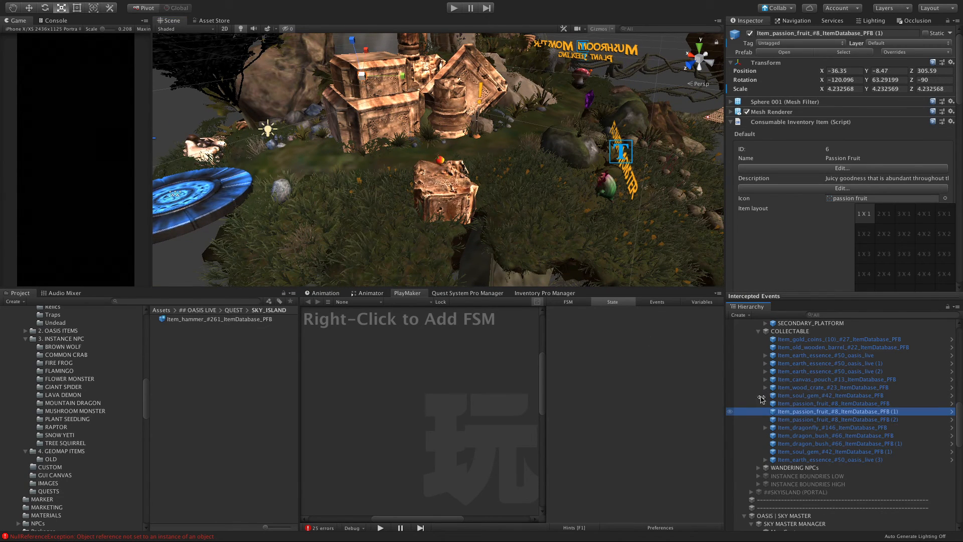
key(w)
scroll(442, 238, down, 10)
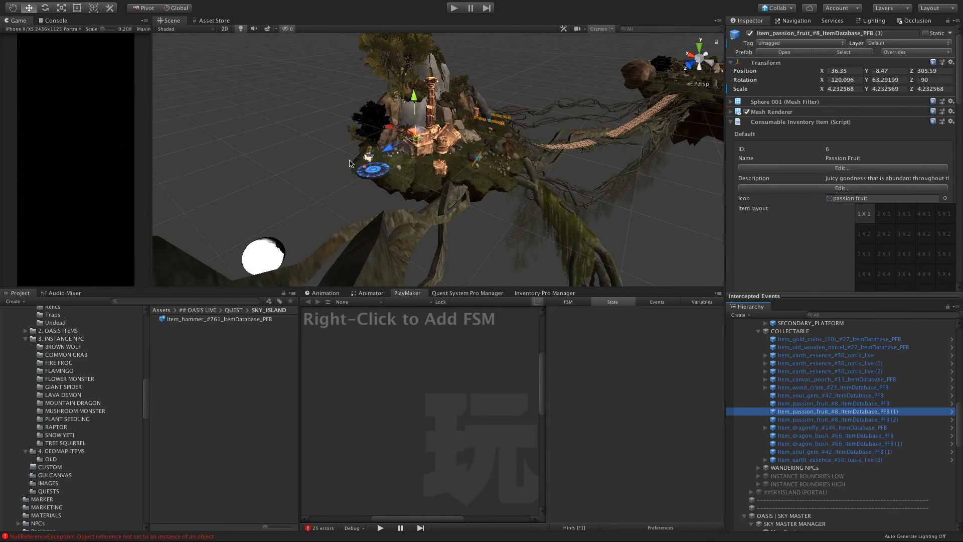
scroll(430, 126, down, 5)
alt+drag(429, 126, 627, 164)
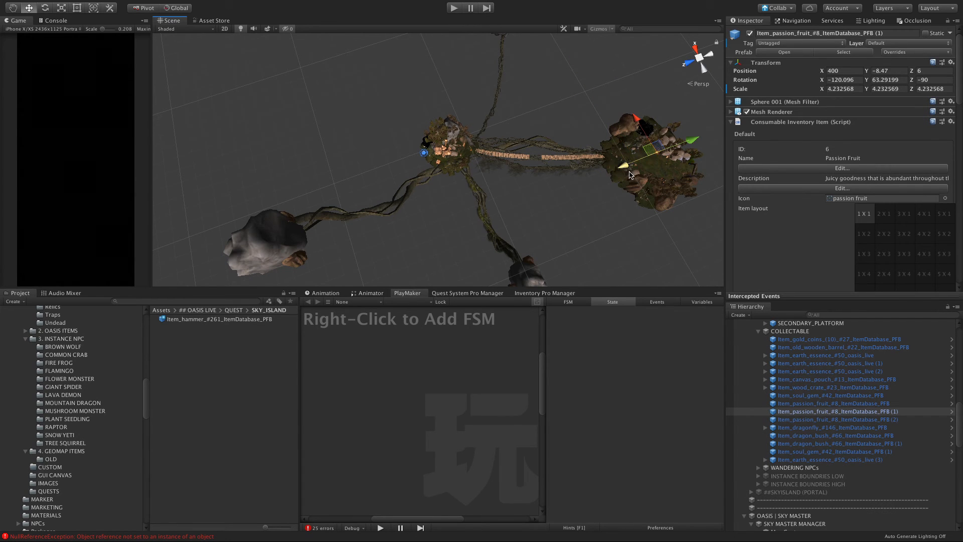
key(f)
Step: Move passion fruit (1) from the shrubs to the ground beside the wood crate, at about X 348.45, Y -23.11, Z 9.99
alt+drag(383, 214, 554, 110)
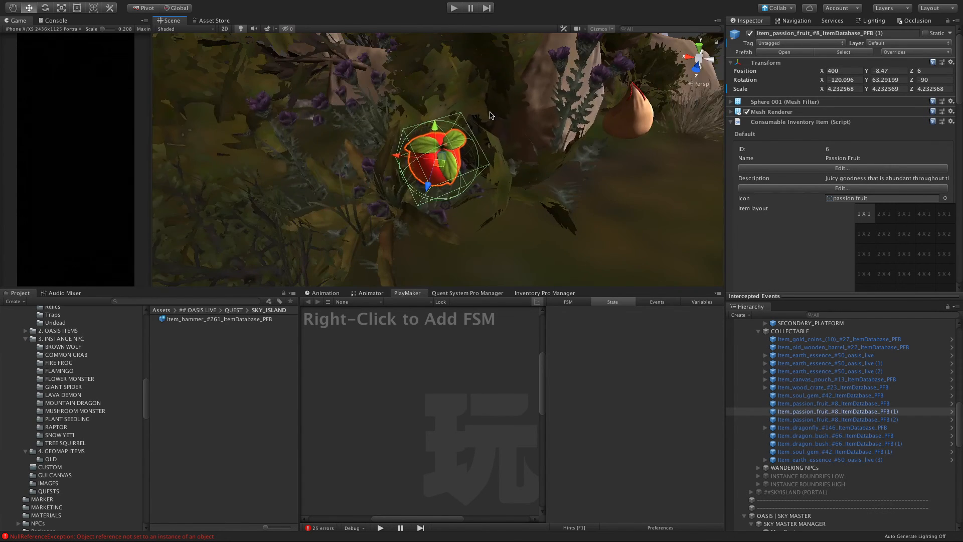
scroll(492, 115, down, 8)
alt+drag(489, 118, 216, 217)
drag(415, 226, 163, 85)
drag(340, 135, 338, 169)
key(f)
click(432, 159)
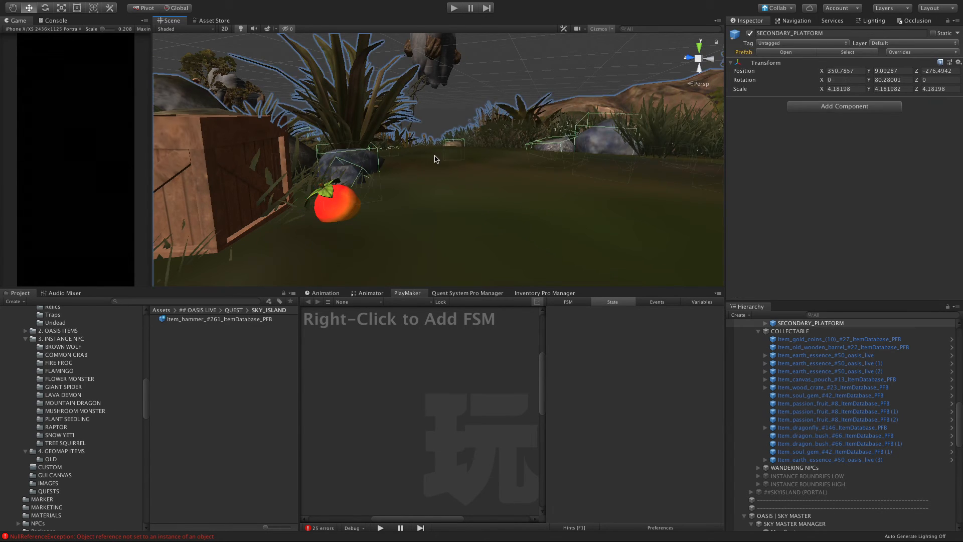
scroll(435, 158, down, 3)
alt+drag(434, 159, 652, 312)
Step: Try to move passion fruit (2) from its distant spot in the sky toward the islands
click(814, 419)
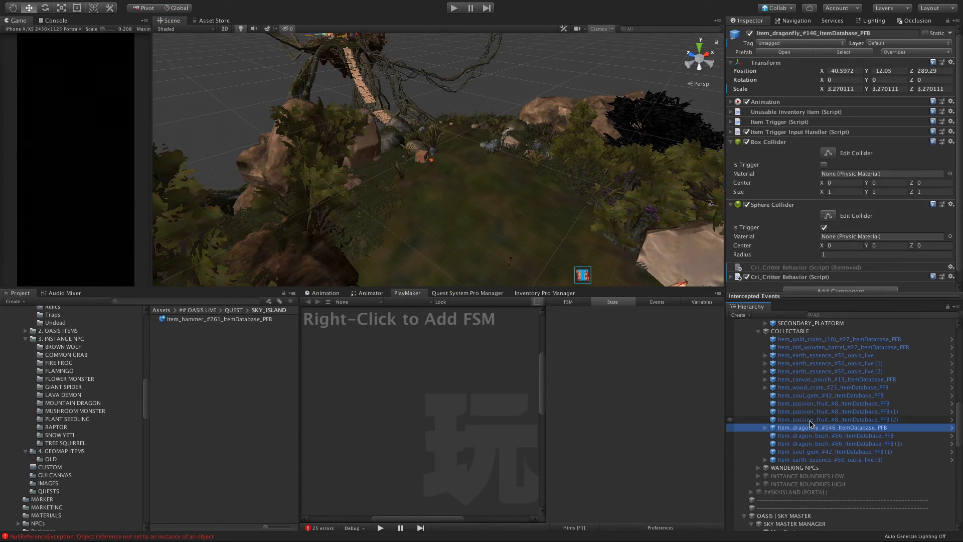
key(f)
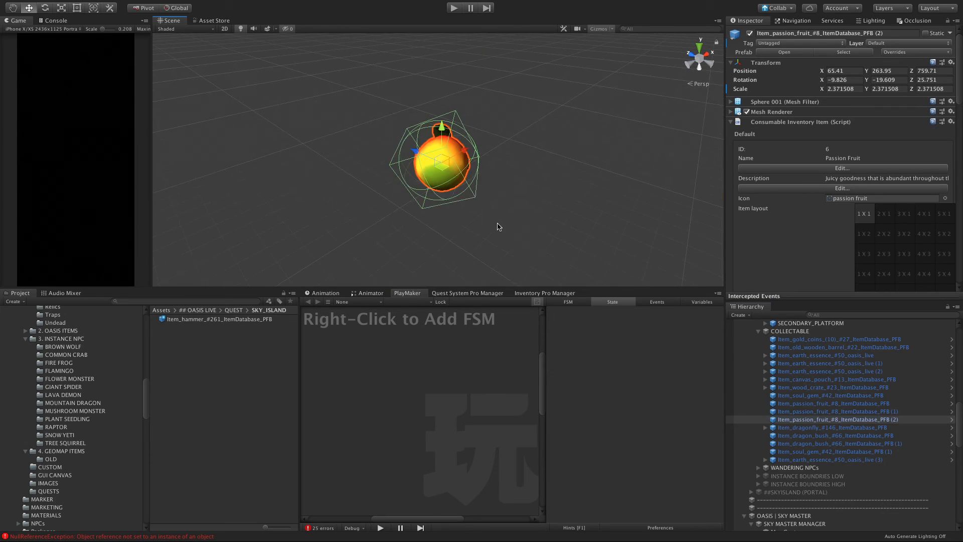
scroll(503, 219, down, 15)
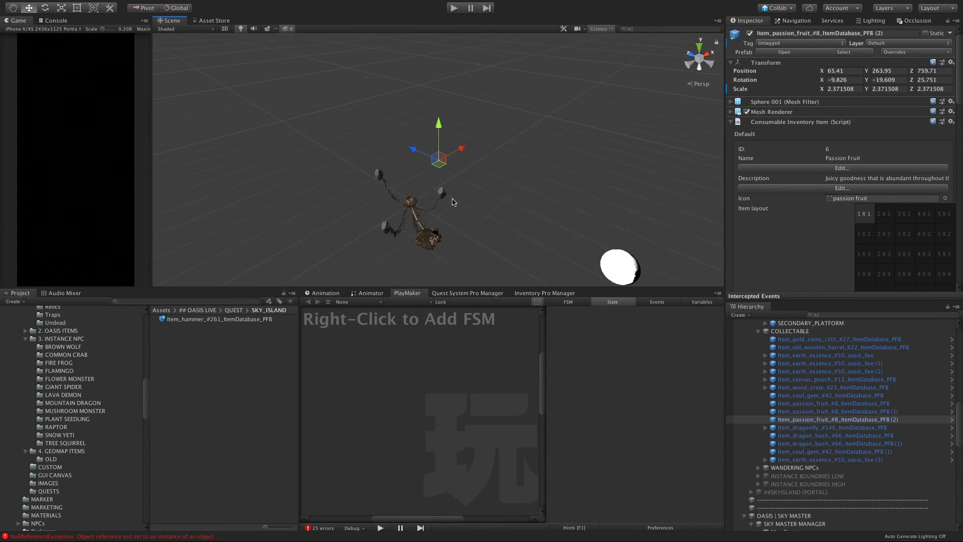
alt+drag(451, 202, 387, 213)
key(f)
Step: Parent passion fruit (2) to passion fruit (1) and set its local position to X 0, Y 0, Z 0
drag(792, 421, 798, 411)
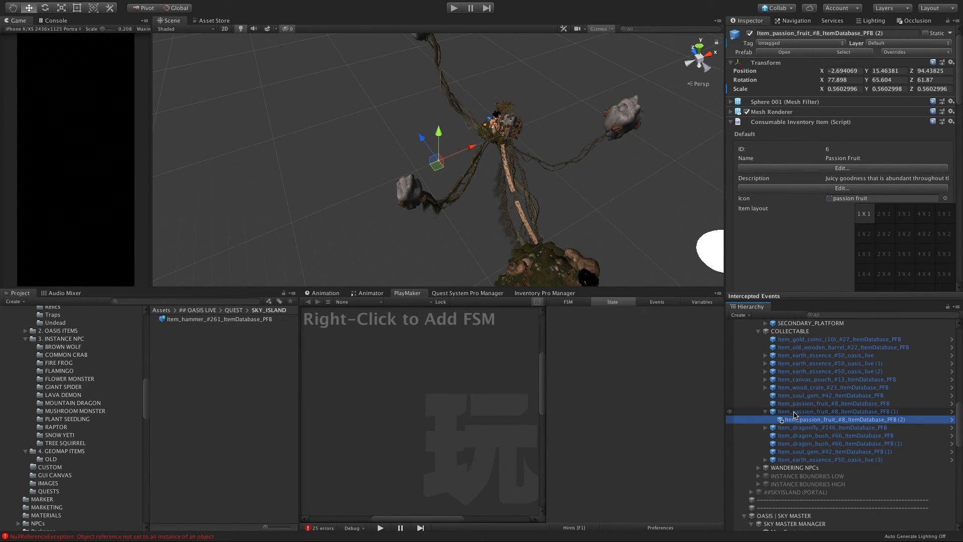
click(851, 71)
text(0)
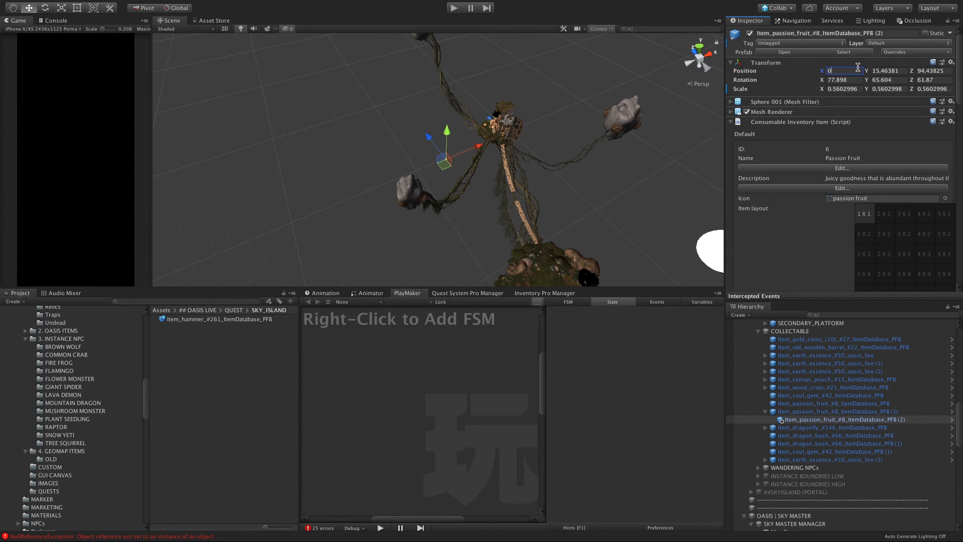
key(Tab)
text(0)
key(Tab)
text(0)
key(Tab)
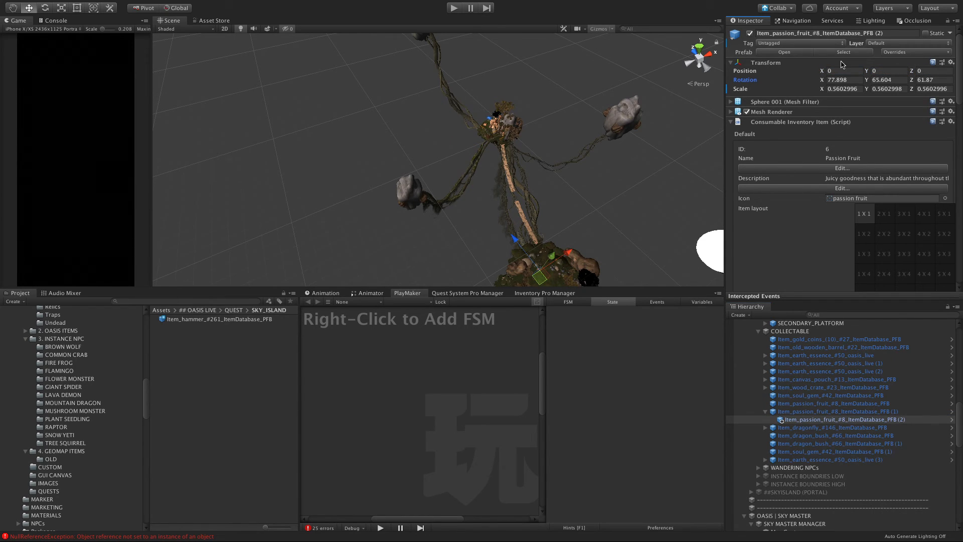
Step: Unparent passion fruit (2) and place it between the crate and the larger passion fruit, at about X 348.09, Z 8.36
click(821, 437)
drag(801, 422, 786, 410)
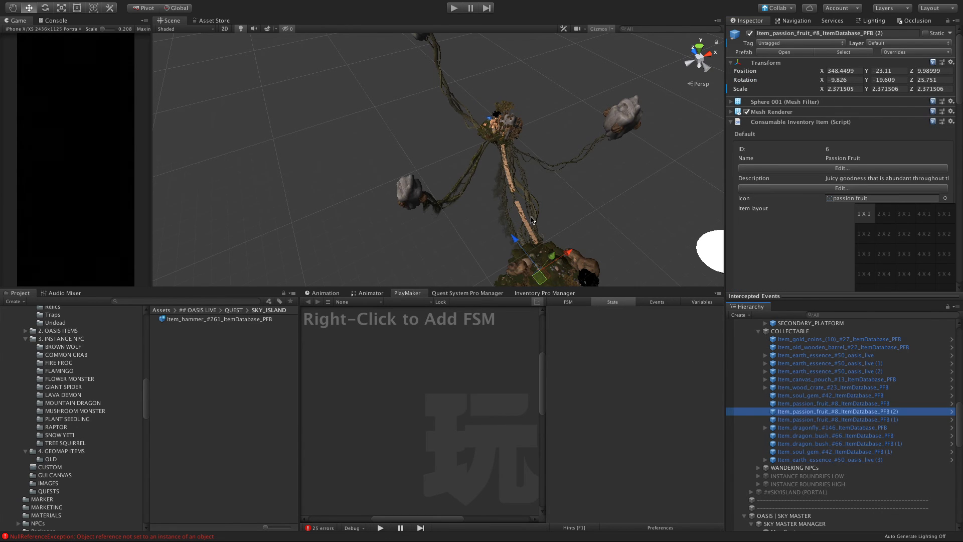
key(f)
scroll(473, 220, down, 3)
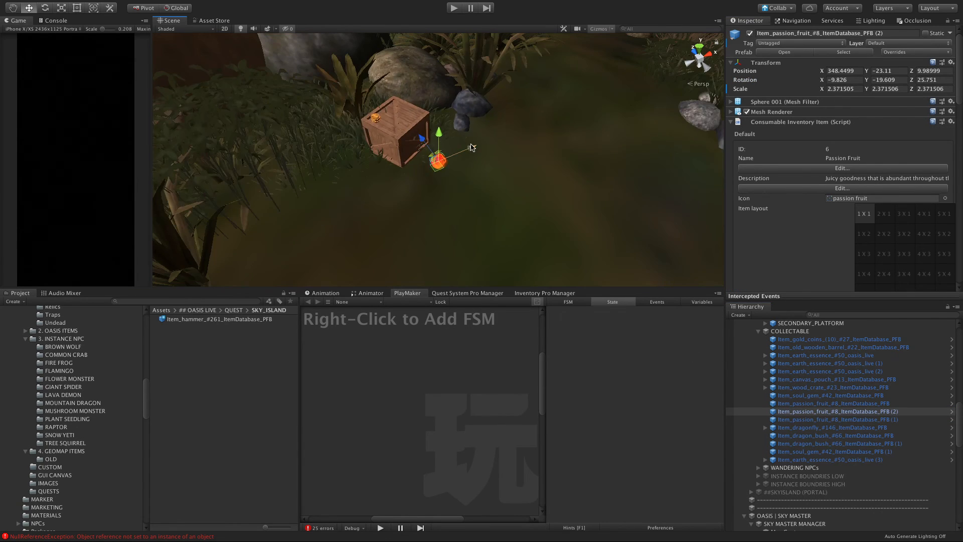
drag(471, 147, 437, 164)
scroll(396, 196, up, 5)
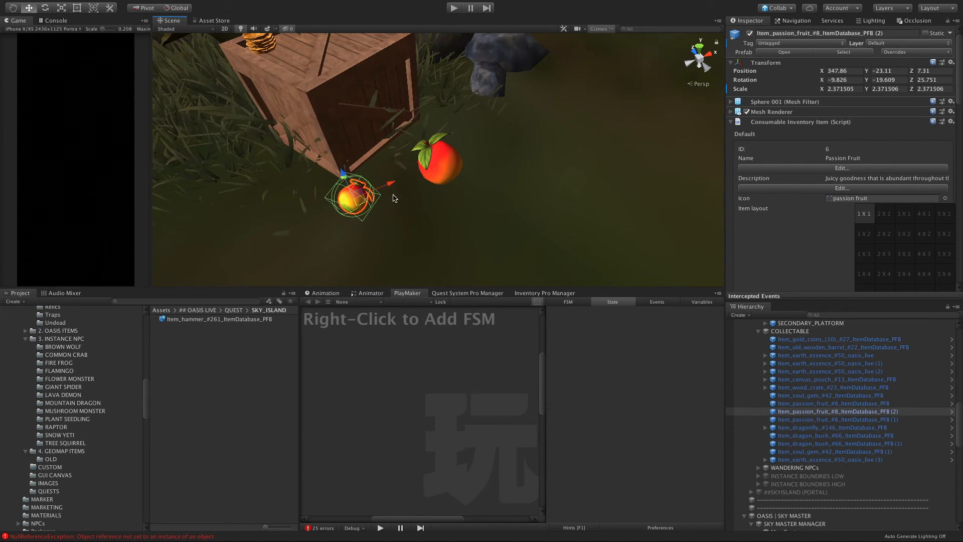
alt+drag(390, 252, 442, 180)
click(499, 192)
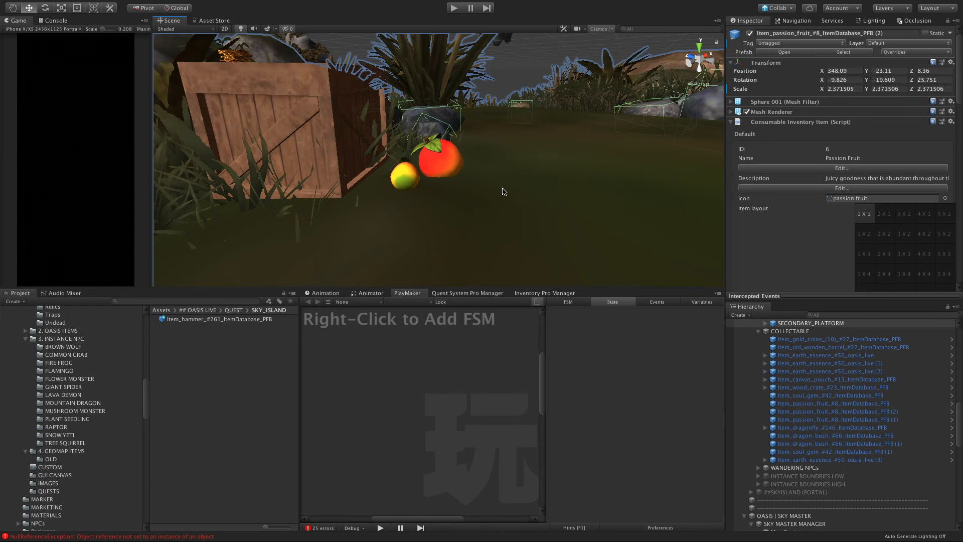
alt+drag(501, 194, 346, 270)
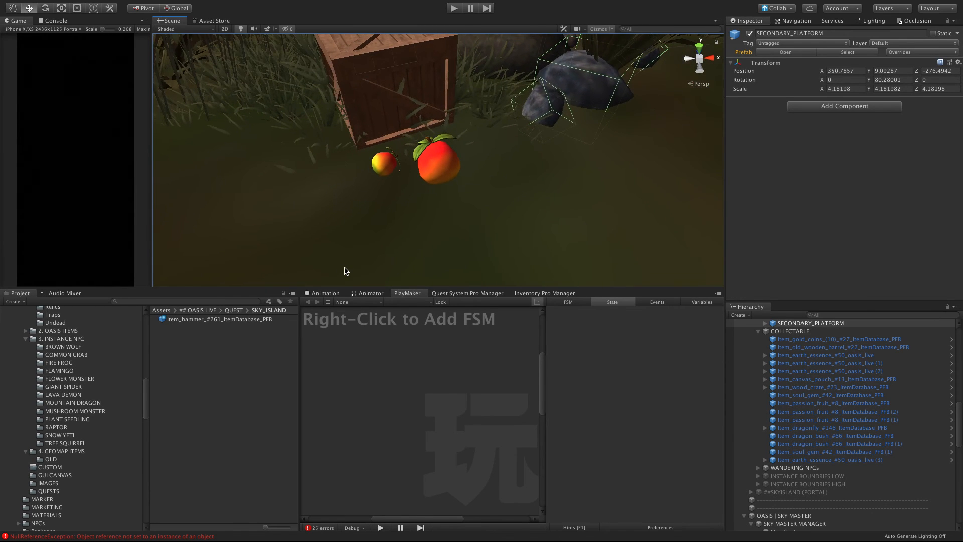
scroll(407, 181, down, 8)
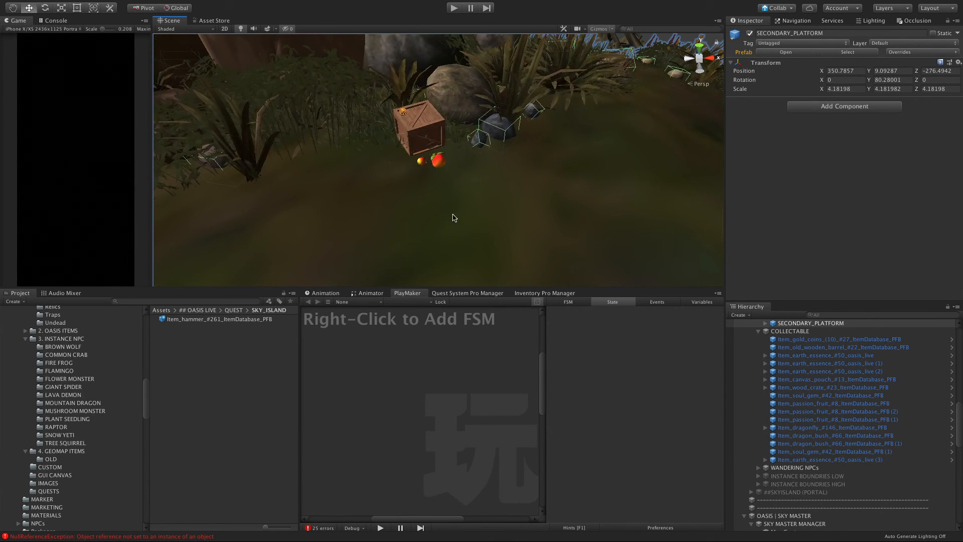
Step: Move earth essence (3) out of the first island's foliage to the rock face by the ruins, at about X 27.16, Z 277.53
click(806, 459)
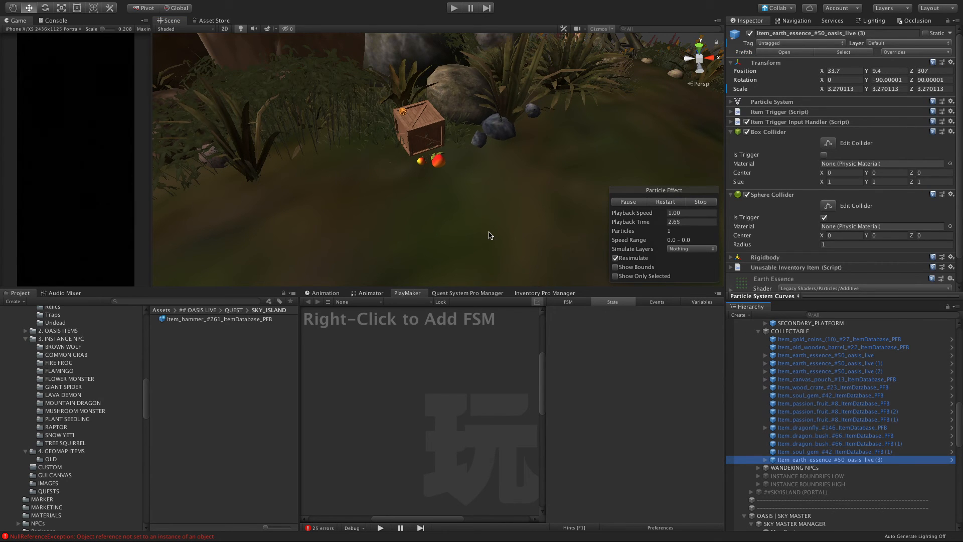
key(f)
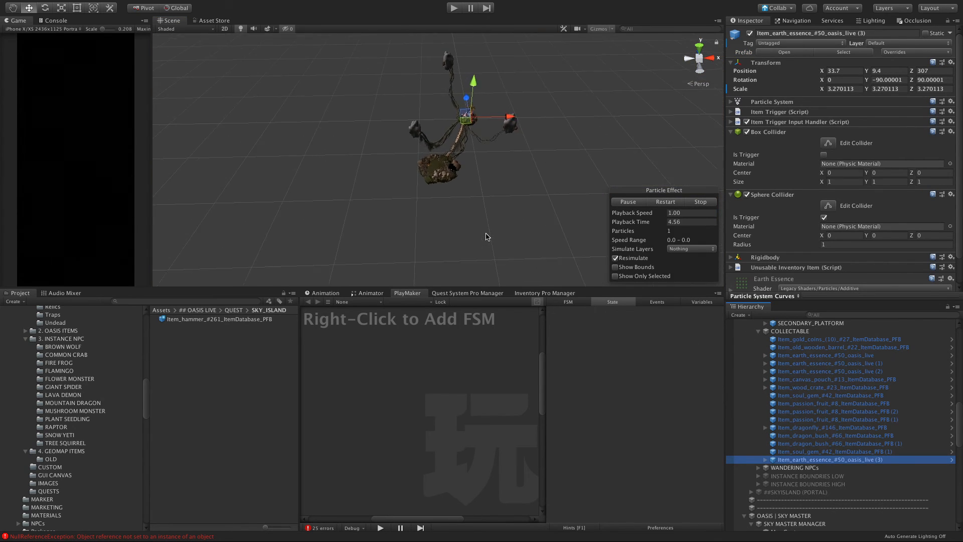
scroll(485, 237, up, 10)
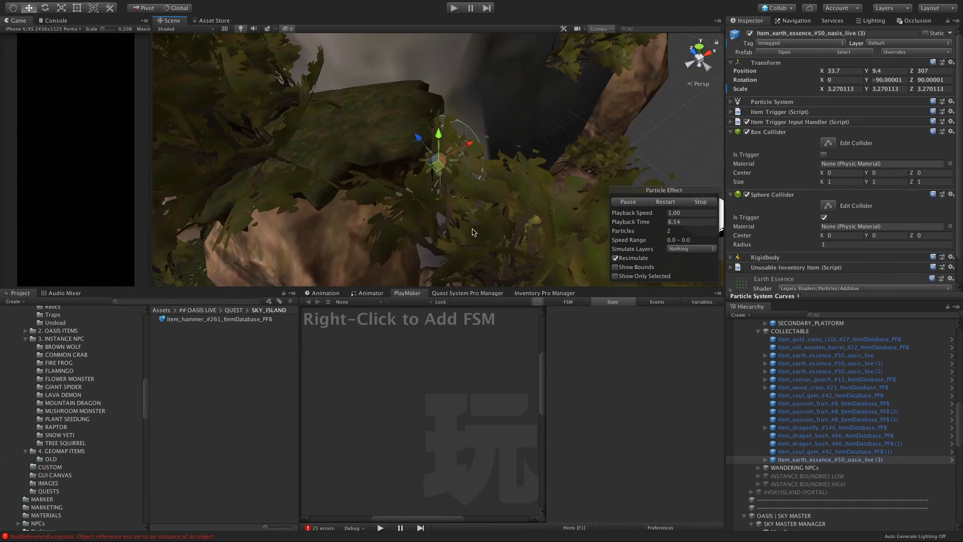
alt+drag(473, 233, 223, 276)
scroll(251, 258, down, 4)
alt+drag(305, 214, 399, 150)
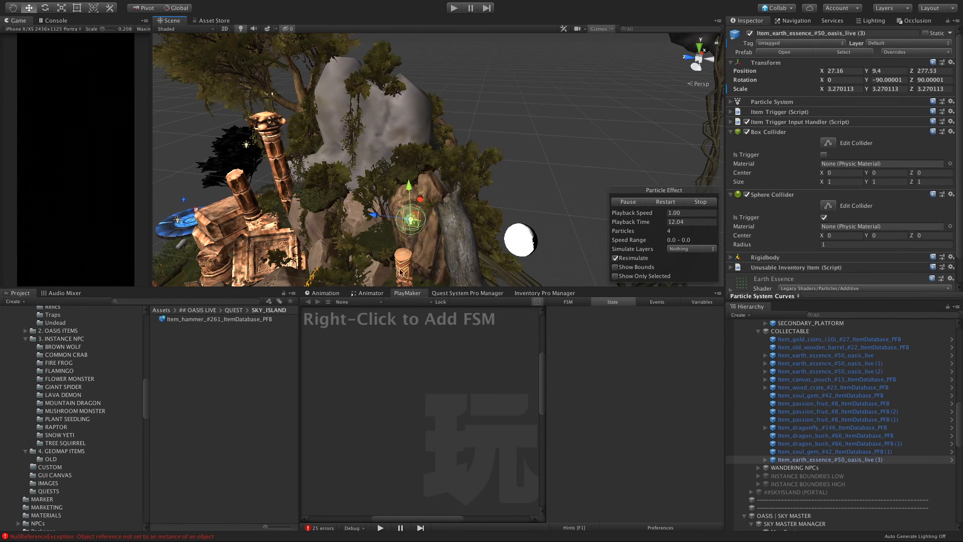
Step: Move earth essence (3) onto the grass near the mushroom monster, at about X 12.17, Y -13.71, Z 252.31
scroll(373, 252, down, 5)
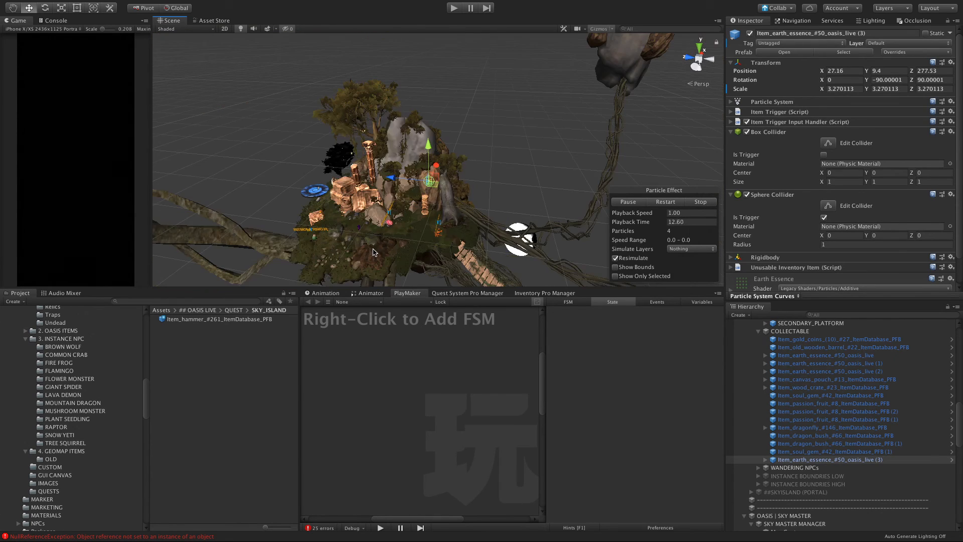
alt+drag(373, 252, 344, 243)
scroll(459, 213, up, 6)
scroll(411, 235, down, 10)
scroll(380, 203, up, 3)
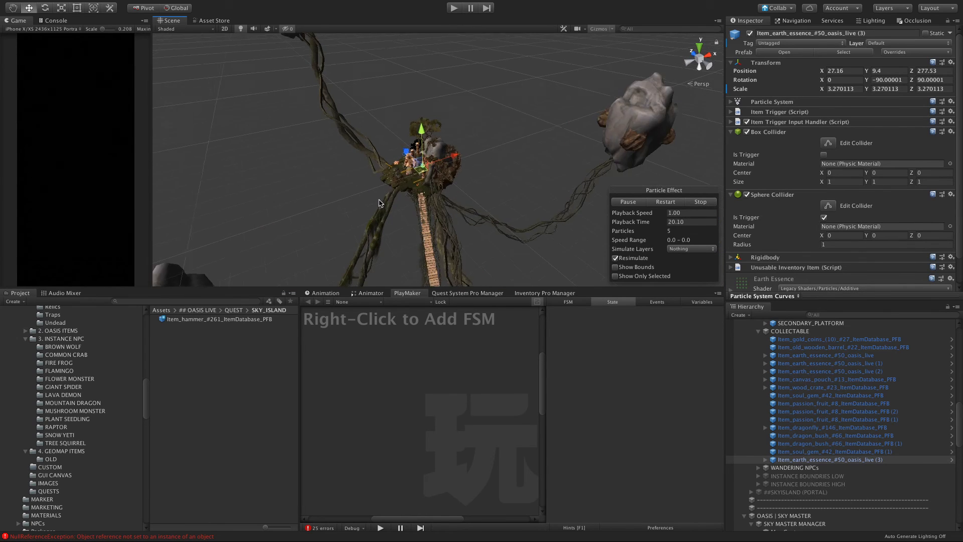
scroll(379, 203, up, 5)
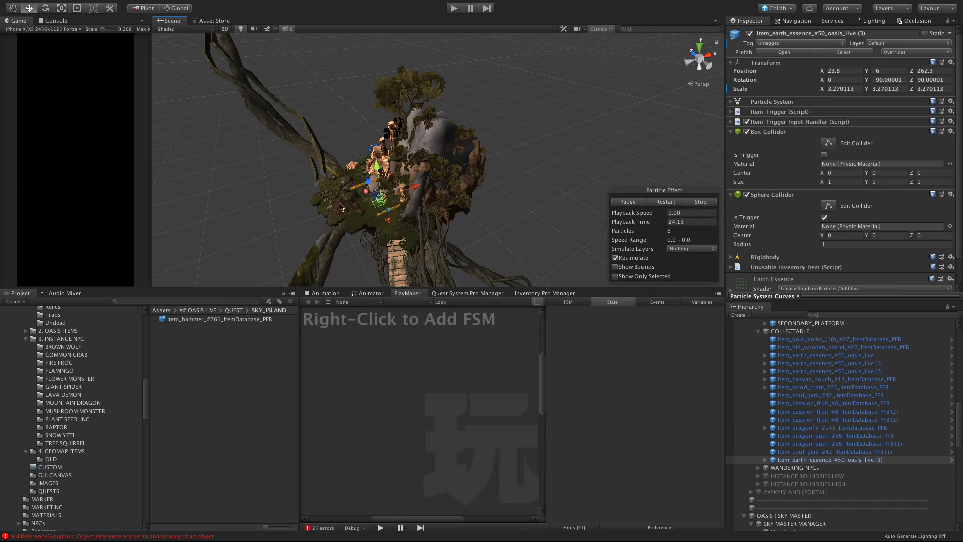
key(f)
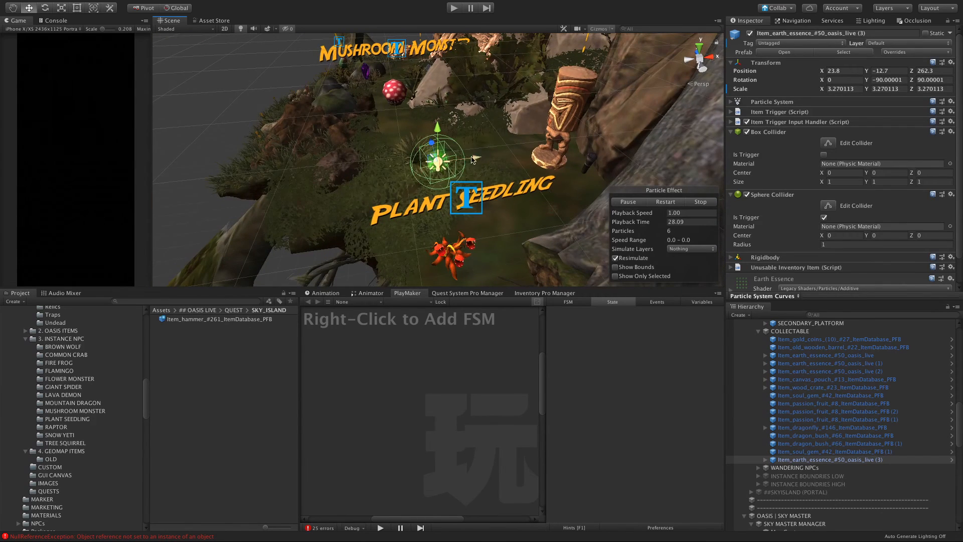
drag(392, 167, 507, 153)
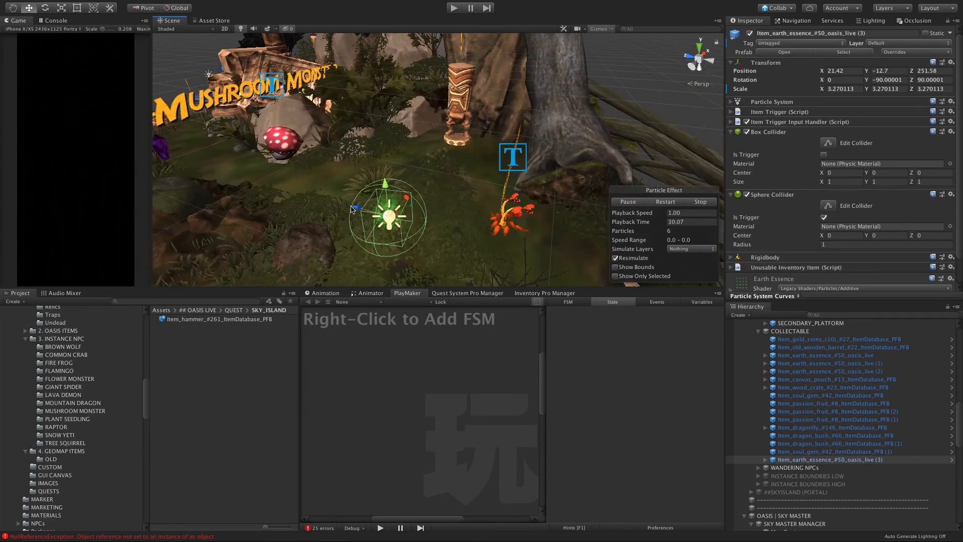
drag(355, 204, 291, 176)
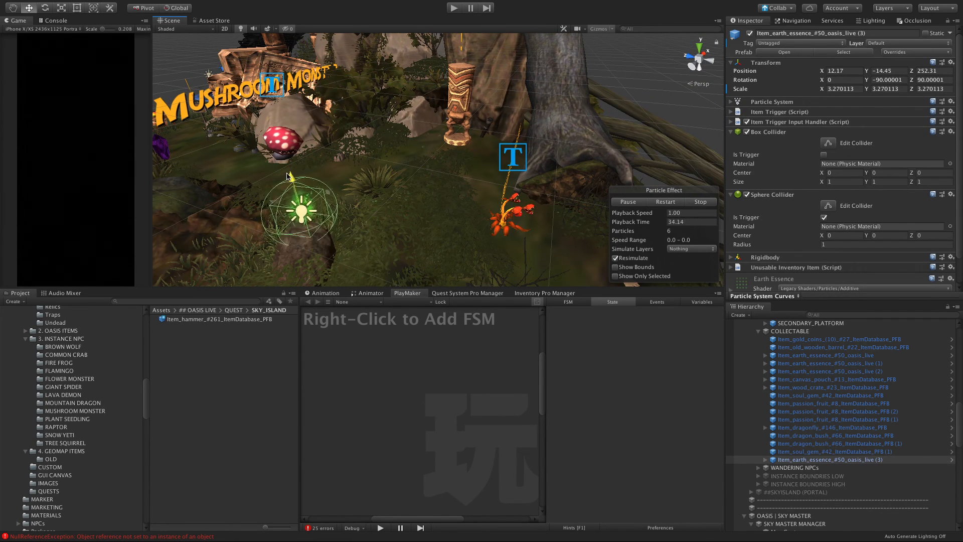
alt+drag(399, 190, 519, 235)
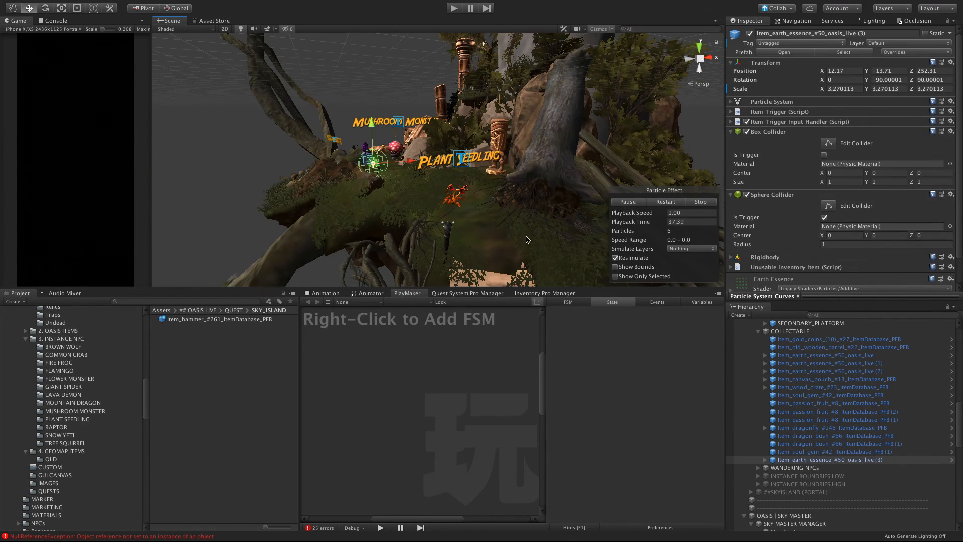
scroll(526, 237, down, 3)
Step: Collapse the COLLECTABLE group and select it to review the placement of all collectables across the islands
click(759, 332)
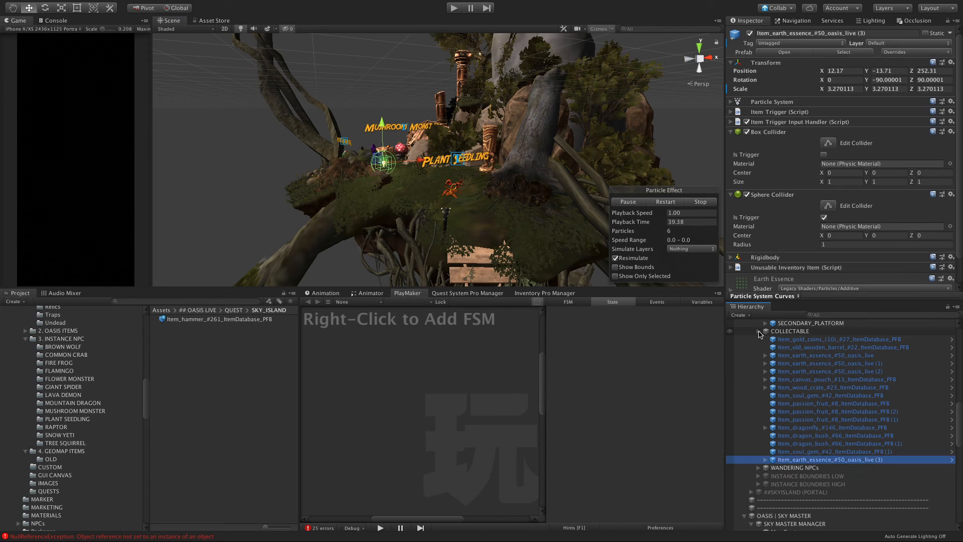
click(788, 331)
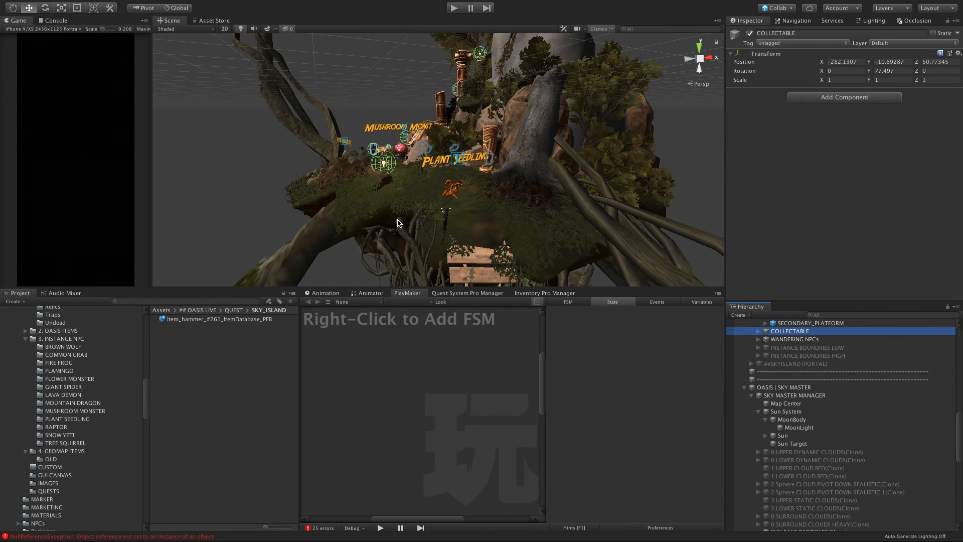
scroll(401, 223, down, 6)
scroll(390, 252, up, 5)
alt+drag(389, 251, 421, 222)
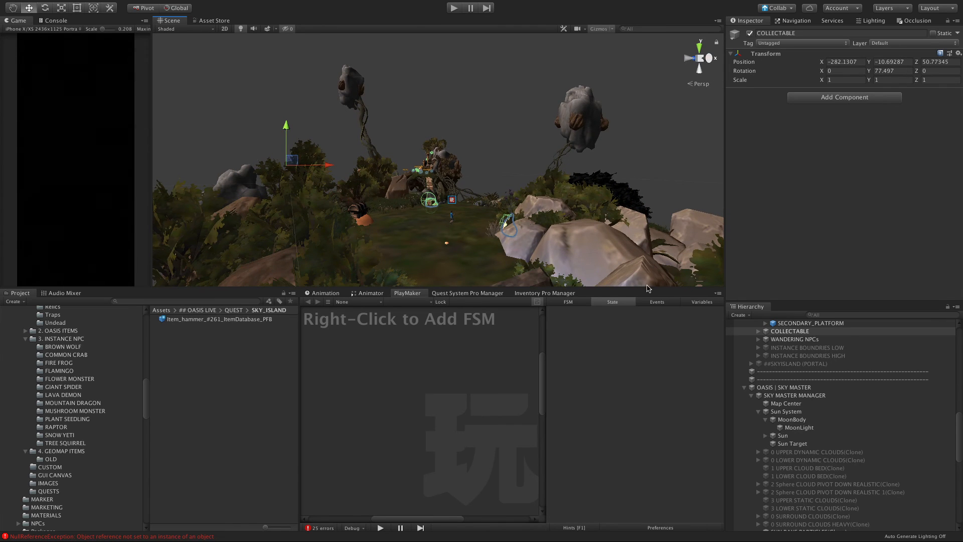
Step: Collapse the scene objects and expand the game canvas events down to the contents of TEXT SET A under TEXT: FIX BRIDGE
scroll(748, 397, up, 15)
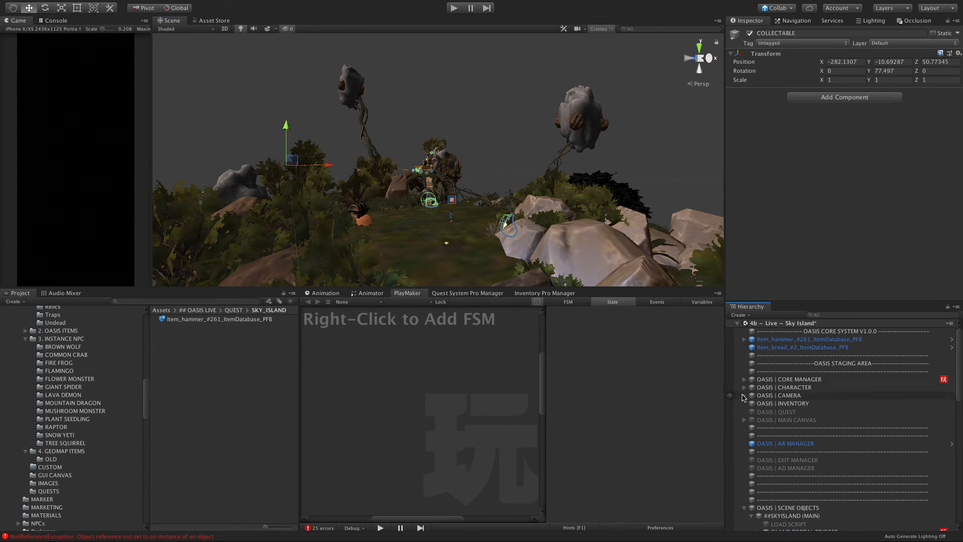
click(744, 507)
scroll(751, 483, down, 1)
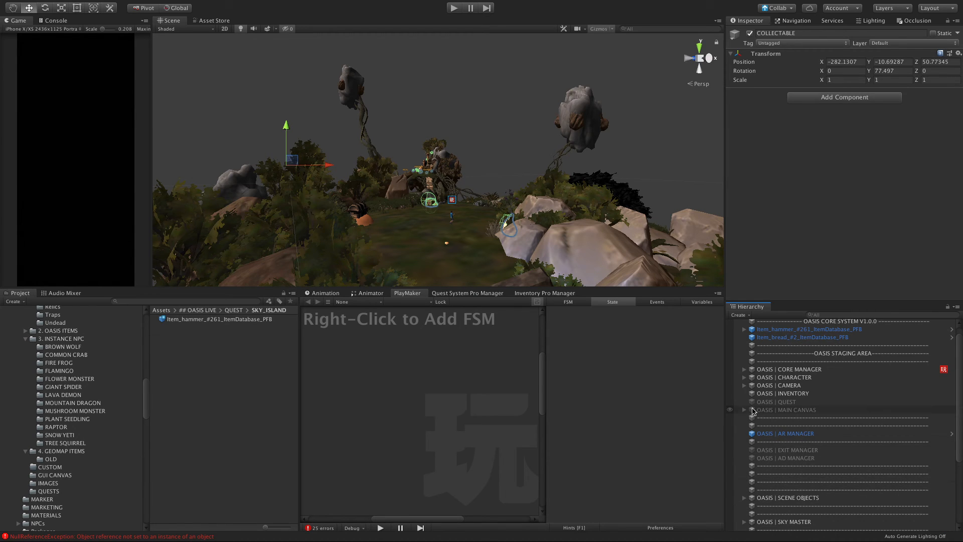
scroll(769, 409, down, 9)
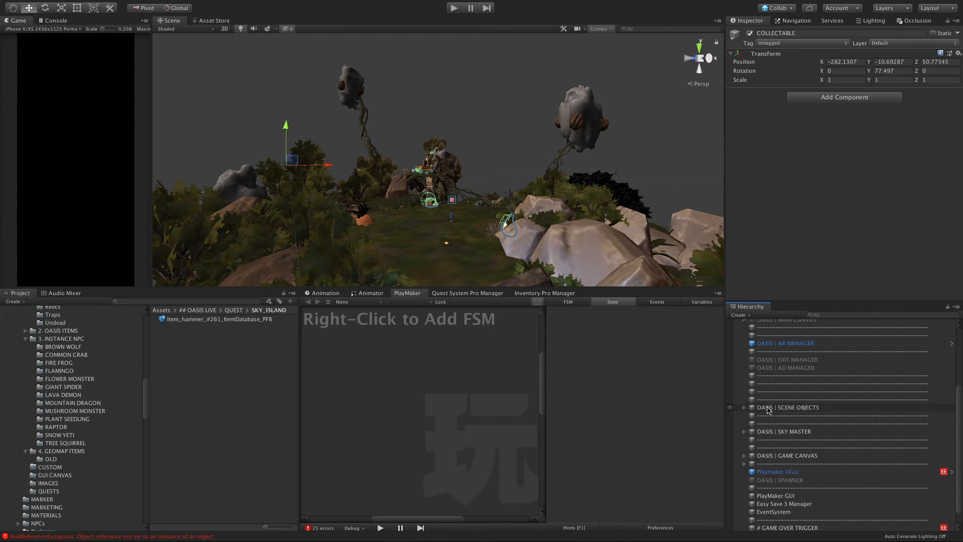
click(744, 456)
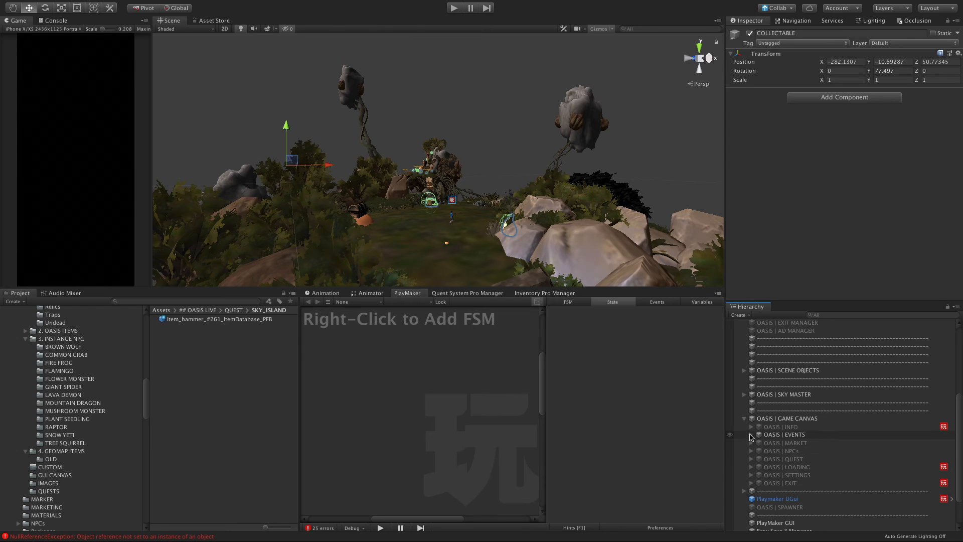
click(751, 435)
click(759, 442)
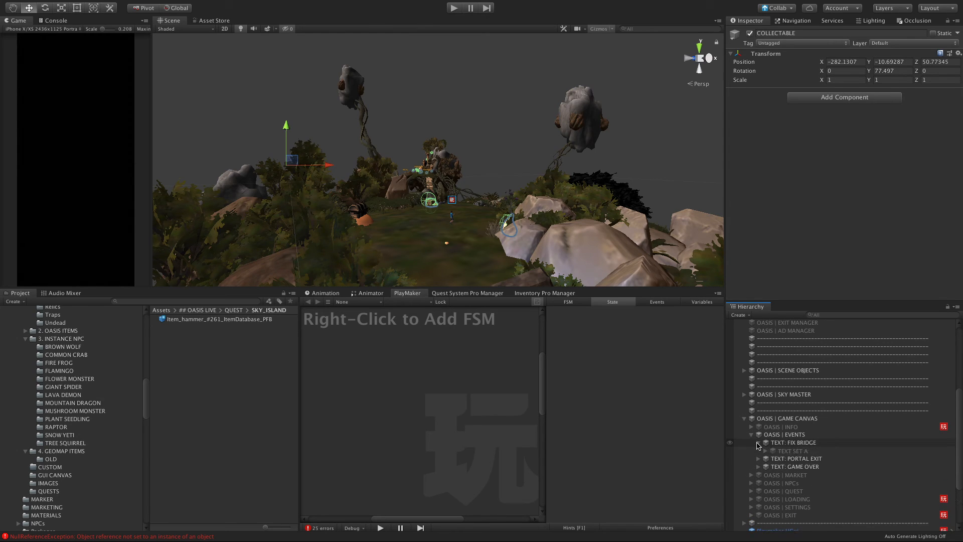
click(766, 453)
Step: Rename TEXT SET A to "TEXT SET : BRIDGE BROKEN" and collapse it
click(782, 453)
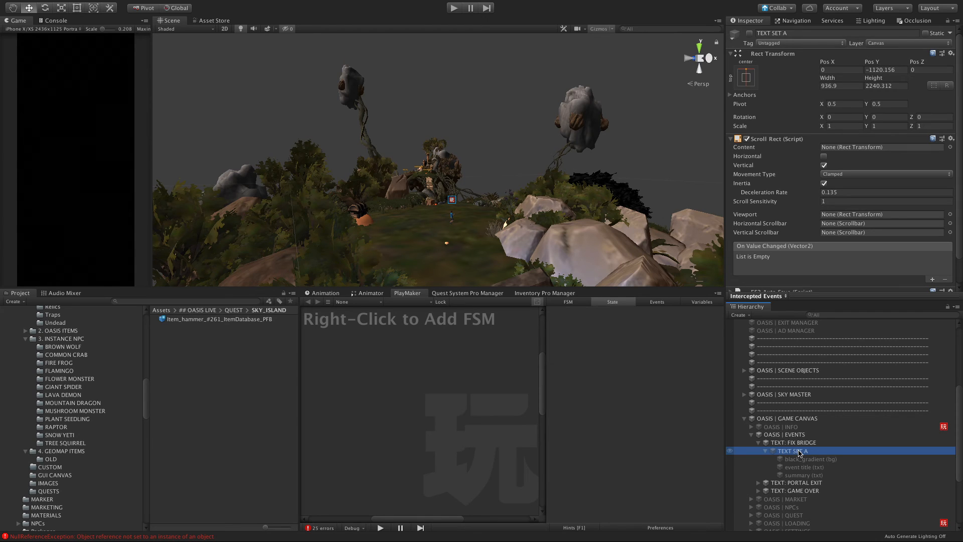
click(800, 452)
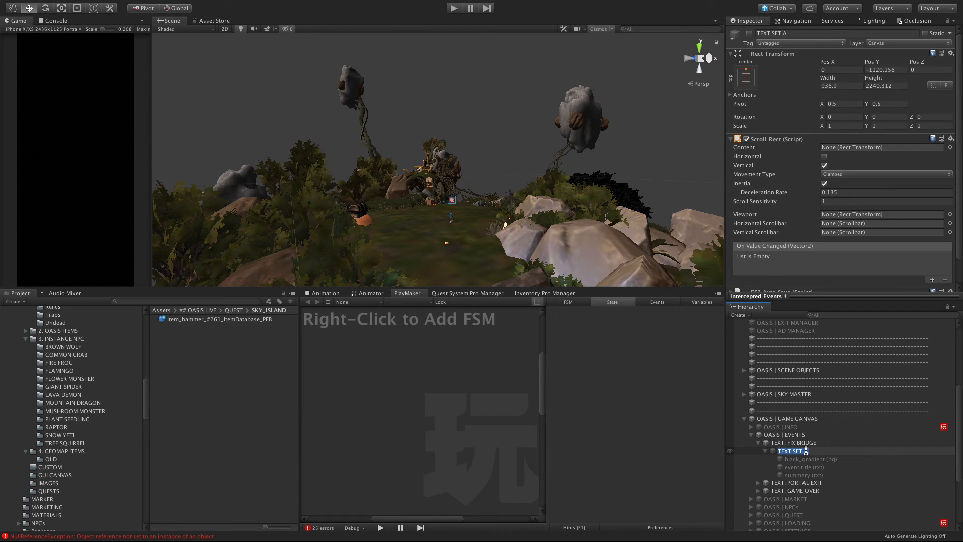
double_click(807, 451)
click(804, 466)
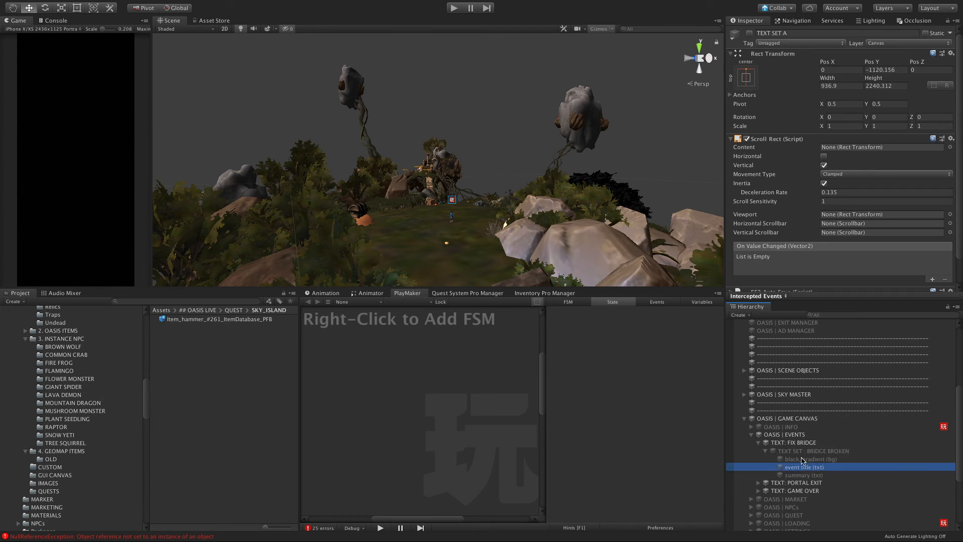
click(776, 452)
click(765, 452)
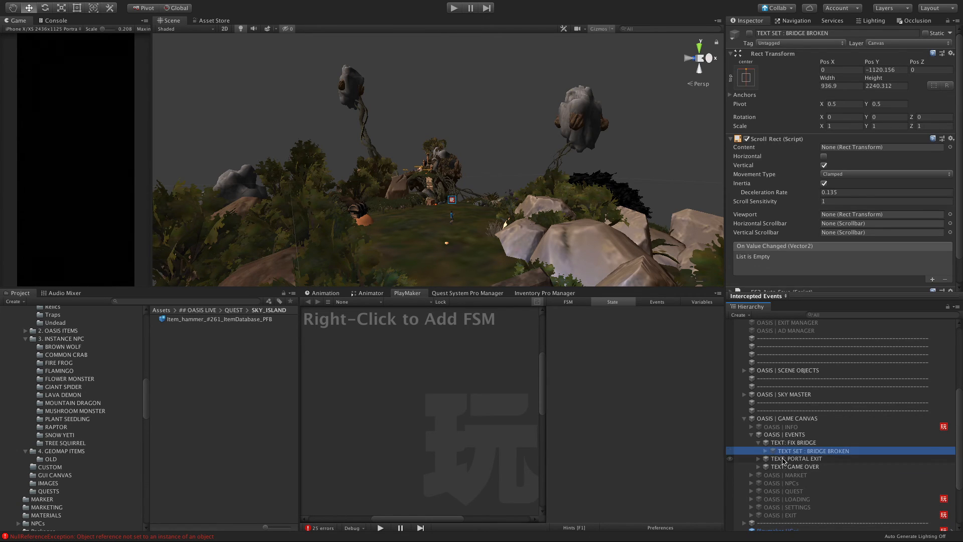
Step: Preview the BRIDGE BROKEN text set by activating it briefly, and deactivate it again
click(784, 459)
click(788, 451)
click(749, 33)
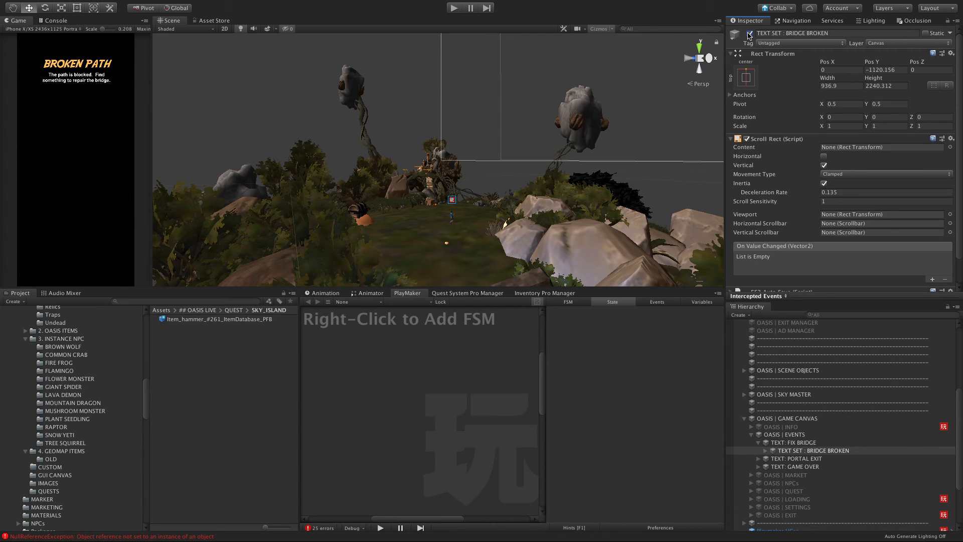
click(749, 33)
Step: Duplicate the BRIDGE BROKEN text set and rename the copy "TEXT SET : FIXED"
key(ctrl+d)
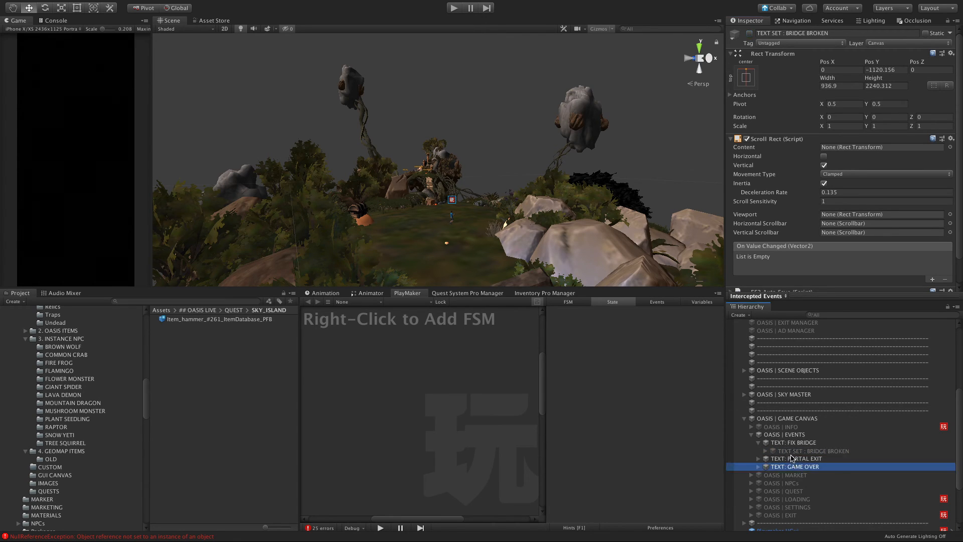
click(796, 469)
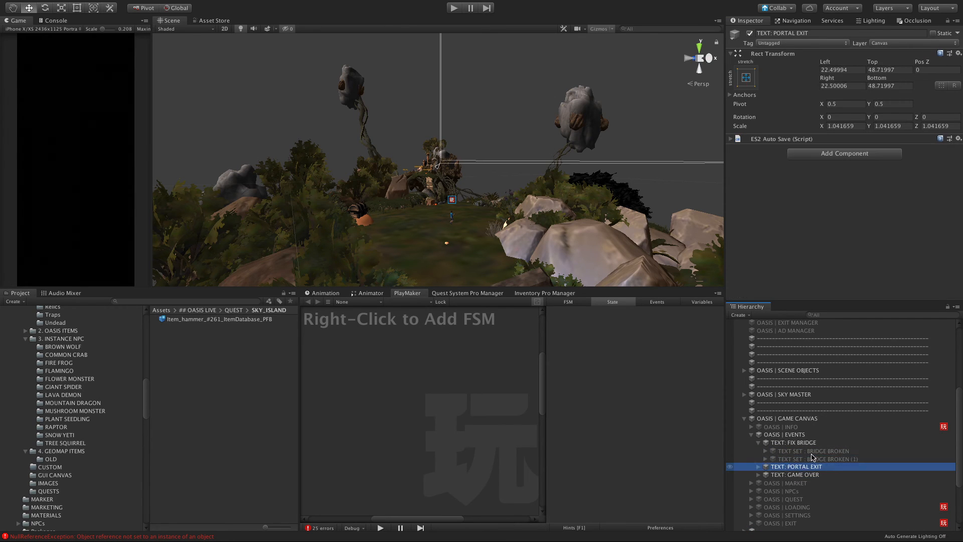
click(811, 459)
key(Return)
drag(810, 459, 893, 460)
key(BackSpace)
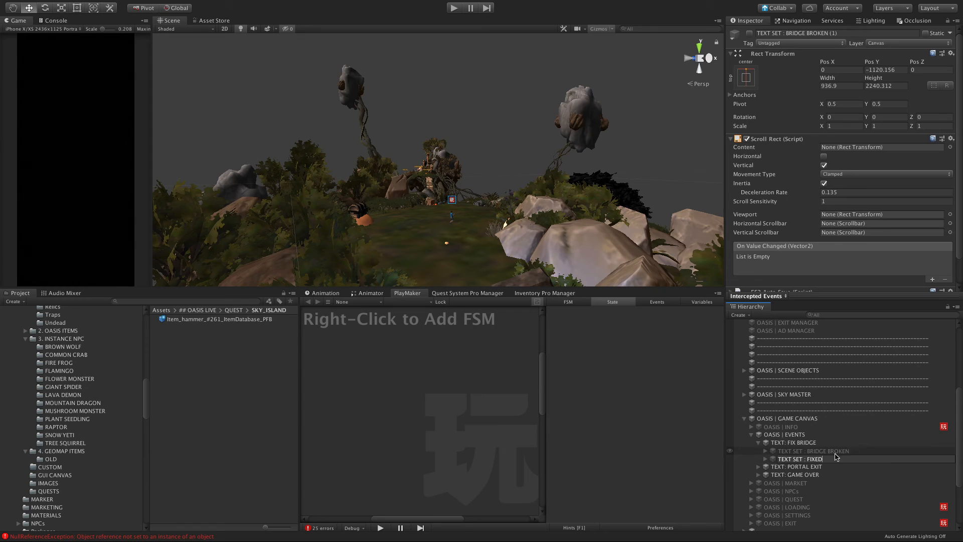
Step: Shorten the original text set's name to "TEXT SET : BROKEN"
click(810, 451)
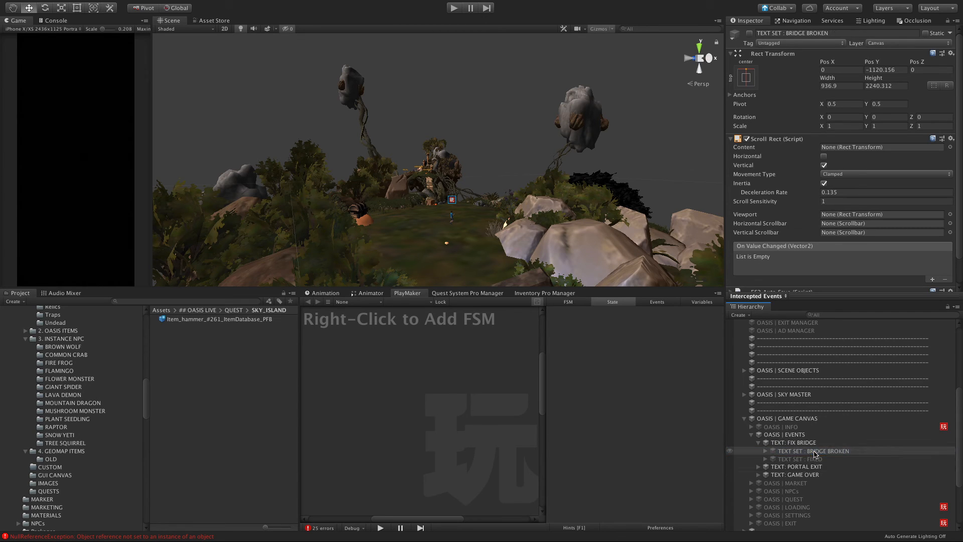
drag(825, 451, 818, 453)
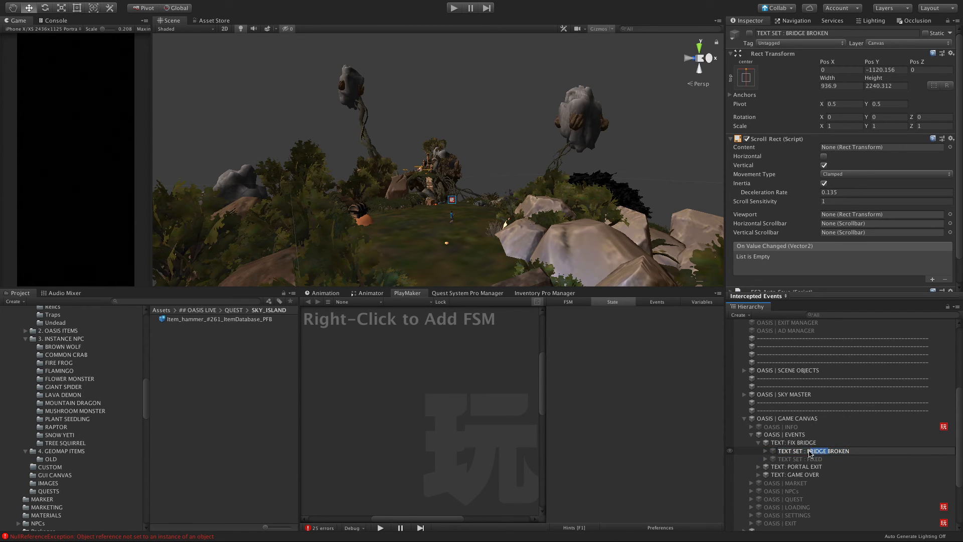
key(BackSpace)
Step: Activate the FIXED text set and open its event title text for editing
click(803, 459)
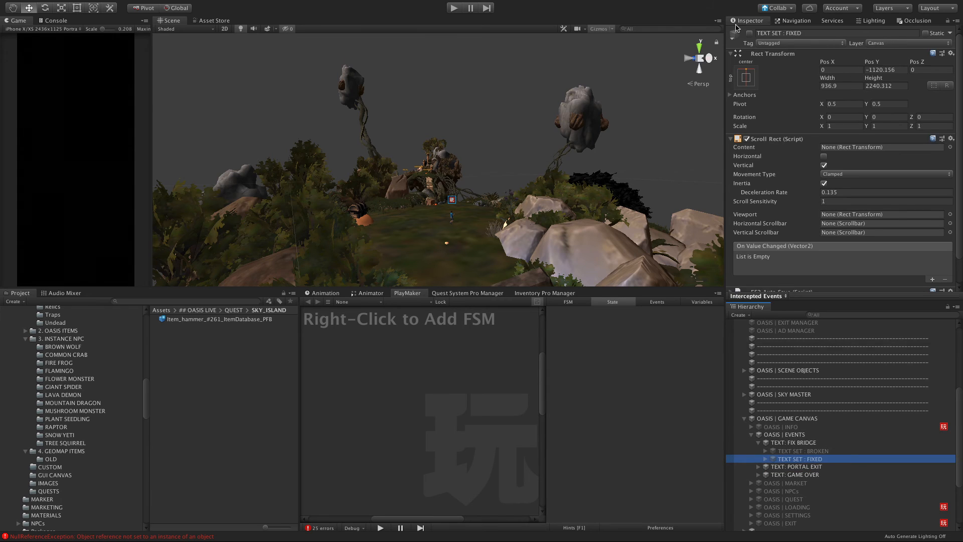
click(750, 33)
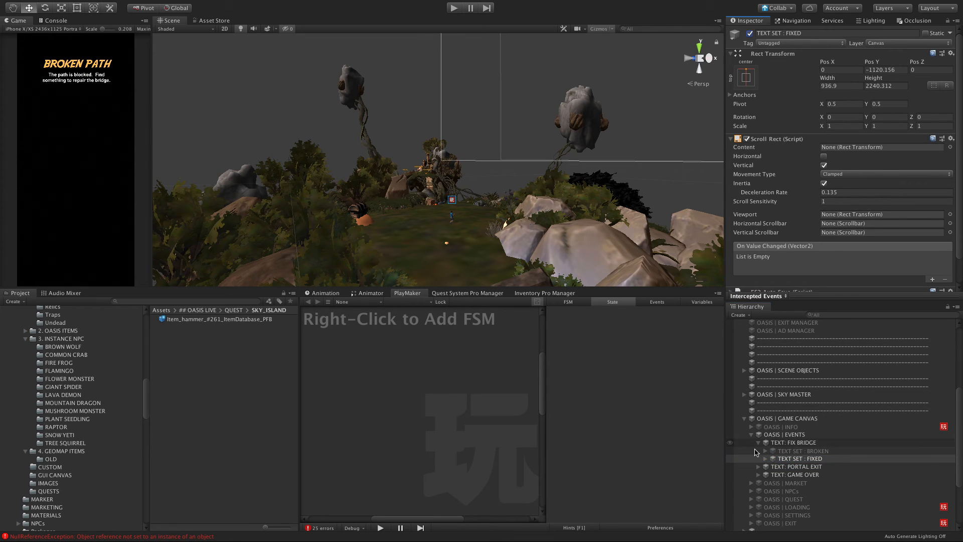
click(768, 460)
click(766, 458)
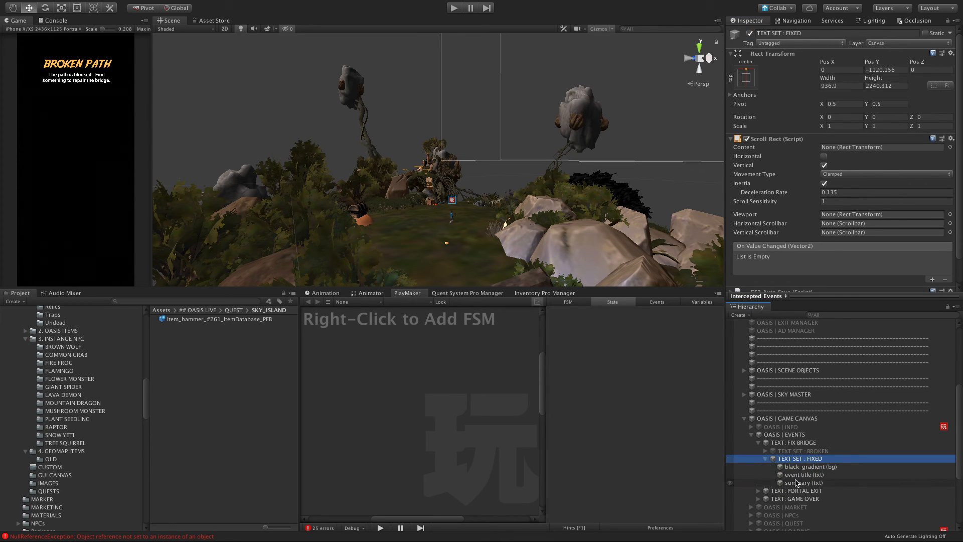
click(800, 474)
click(791, 183)
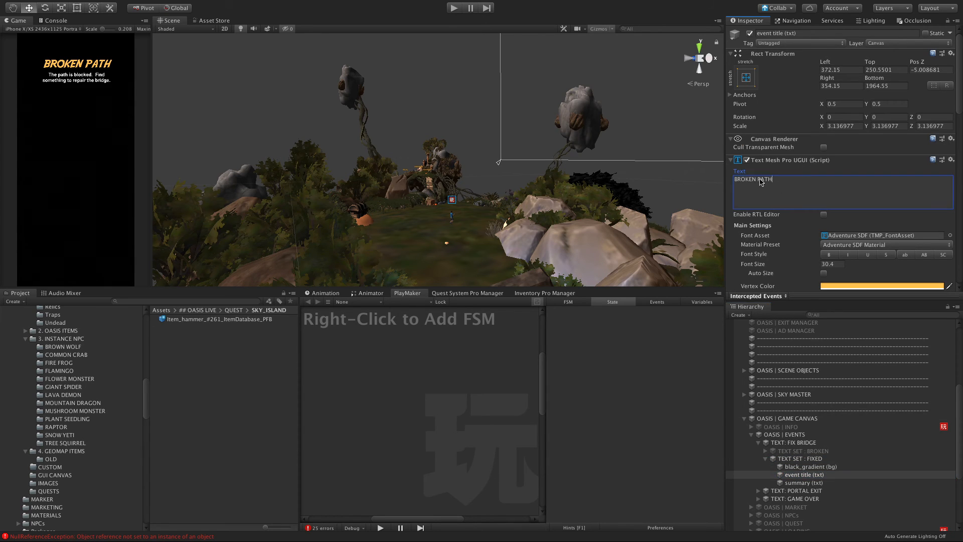